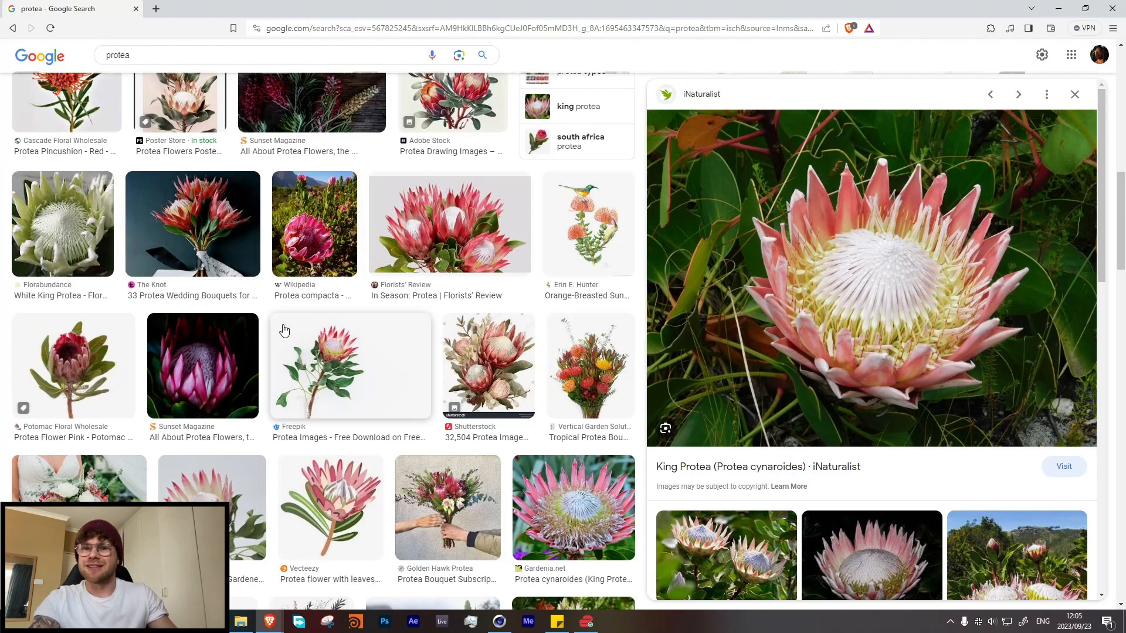
Step: Review the protea reference images, switch to Cinema 4D and add a Taiao toFlower object to the empty scene
{"action": "scroll", "coordinate": [283, 330], "scroll_direction": "up", "scroll_amount": 5}
{"action": "scroll", "coordinate": [283, 330], "scroll_direction": "up", "scroll_amount": 6}
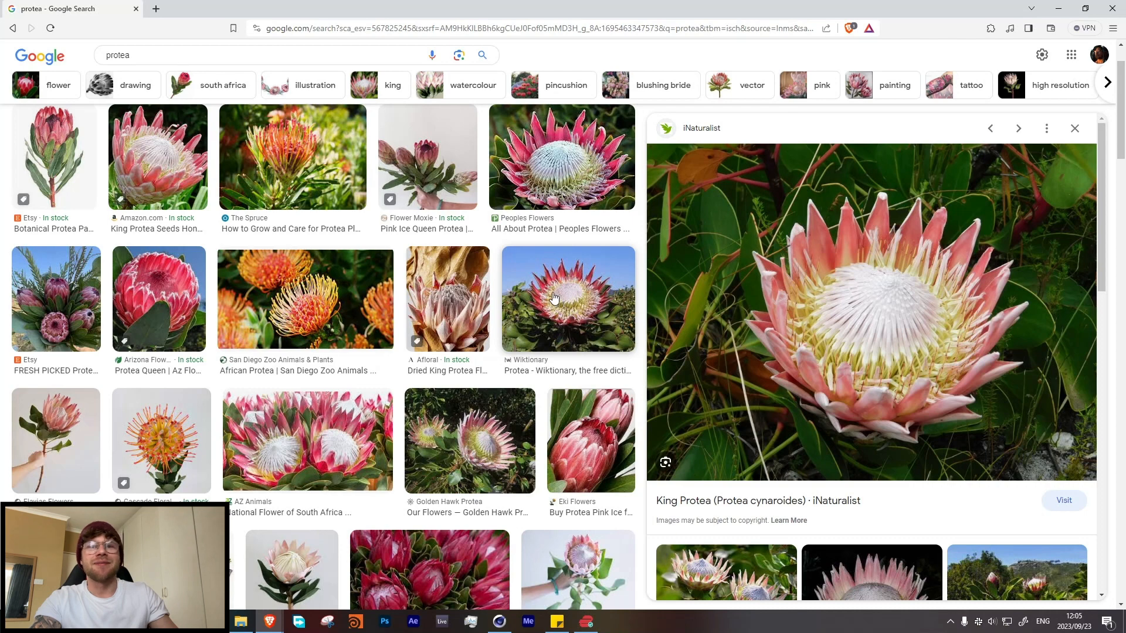
{"action": "key", "text": "alt+Tab"}
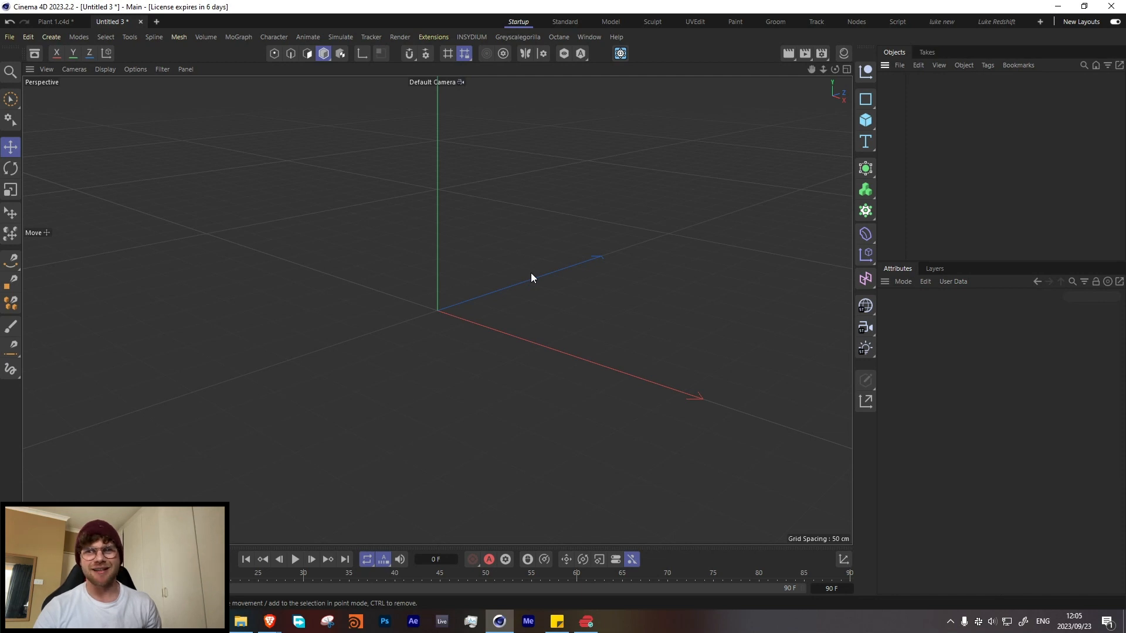
{"action": "left_click", "coordinate": [471, 37]}
{"action": "mouse_move", "coordinate": [490, 102]}
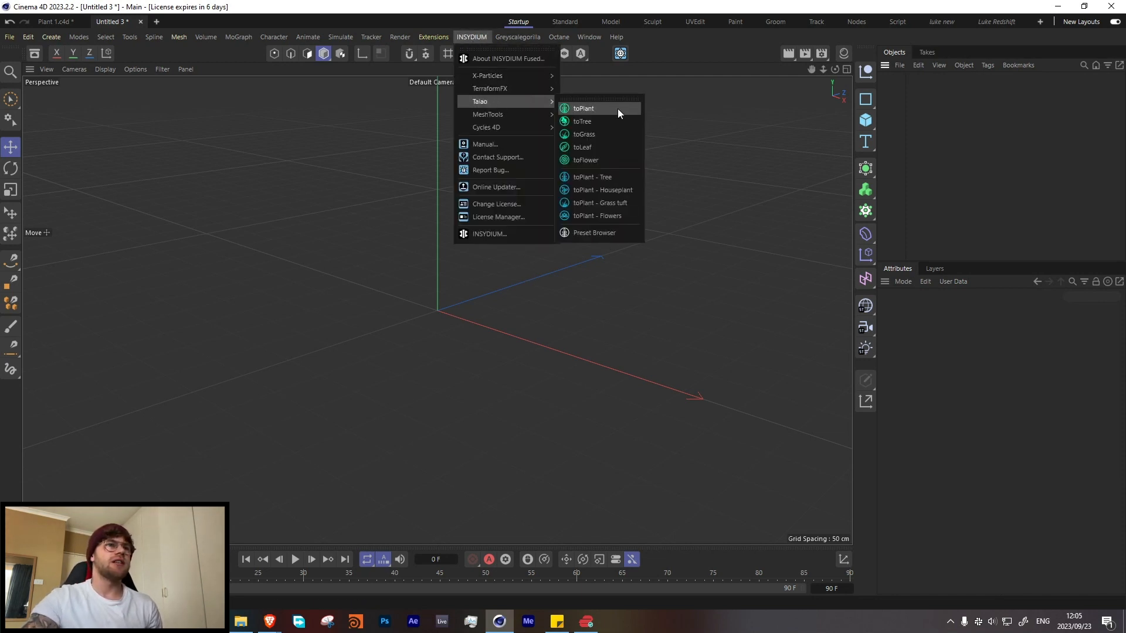
{"action": "left_click", "coordinate": [597, 160]}
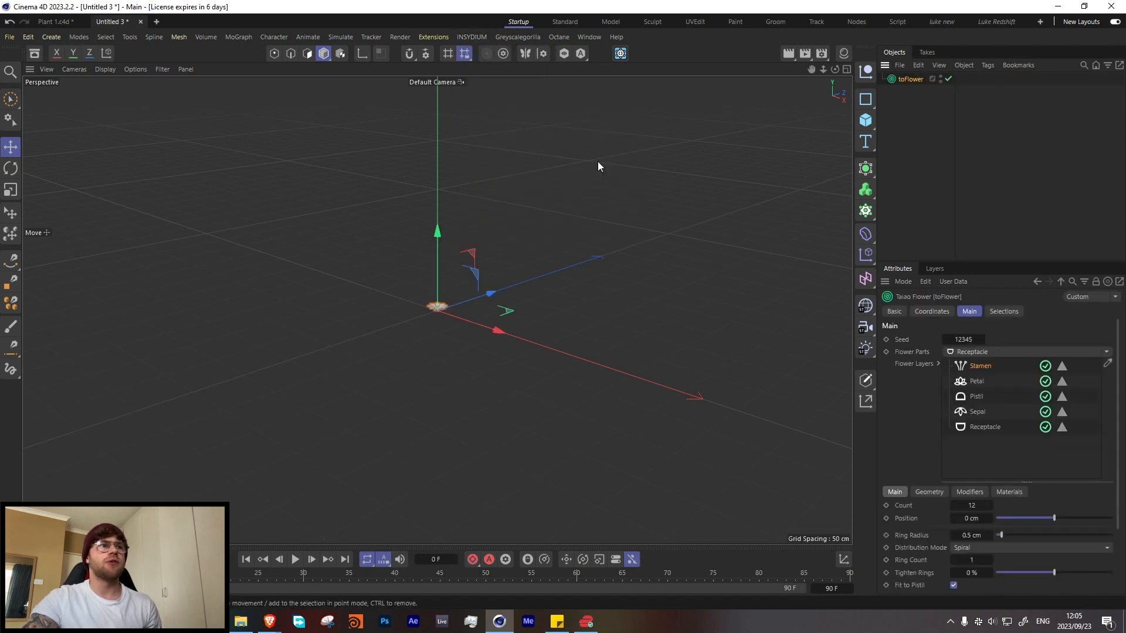
Step: Add a Figure primitive as a size reference for the flower and delete it again
{"action": "scroll", "coordinate": [440, 304], "scroll_direction": "up", "scroll_amount": 7}
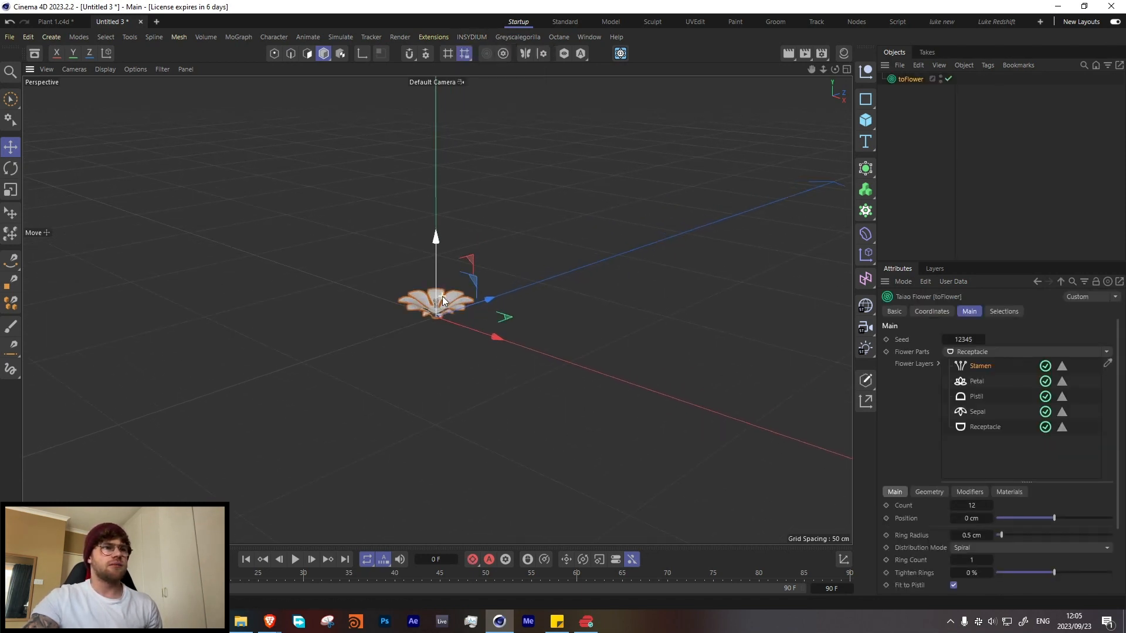
{"action": "scroll", "coordinate": [441, 295], "scroll_direction": "down", "scroll_amount": 7}
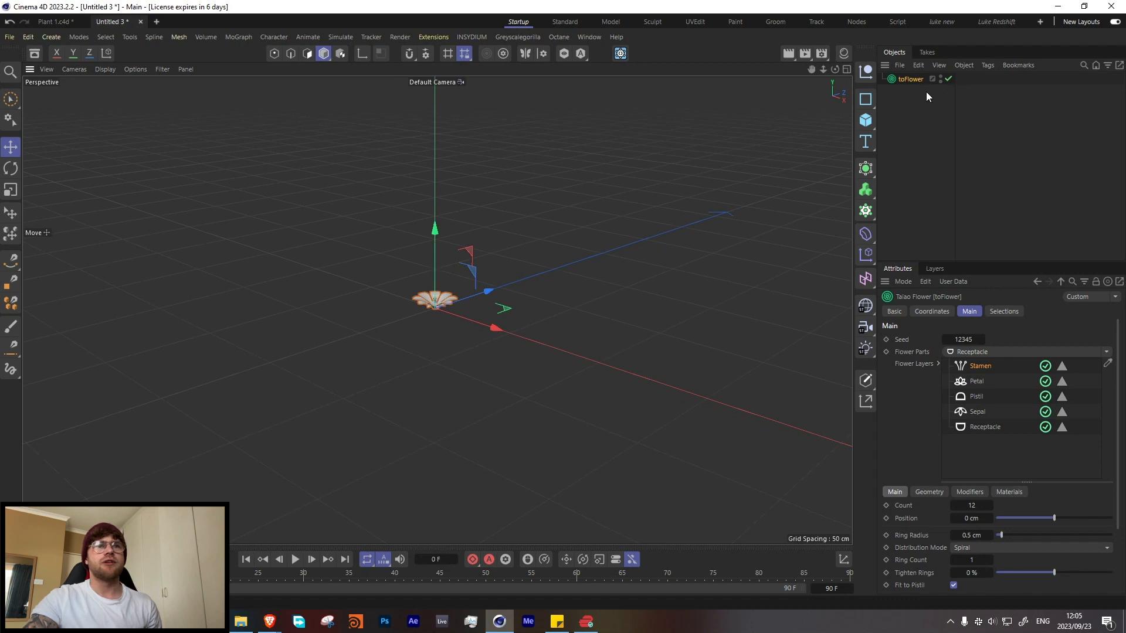
{"action": "scroll", "coordinate": [491, 290], "scroll_direction": "down", "scroll_amount": 2}
{"action": "left_click", "coordinate": [870, 124]}
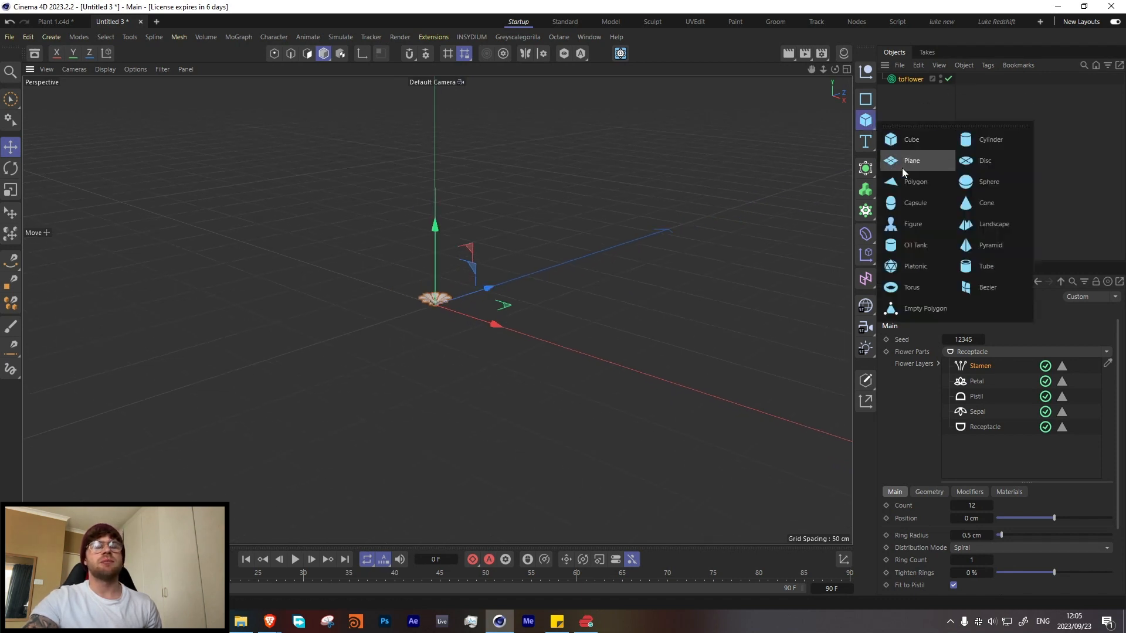
{"action": "left_click", "coordinate": [906, 221]}
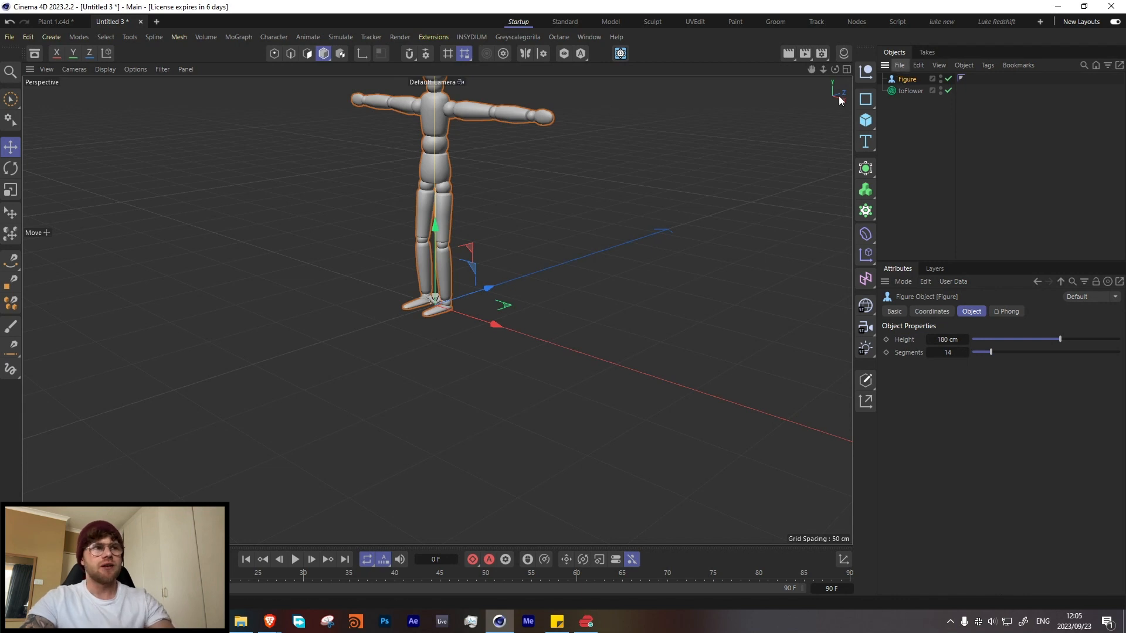
{"action": "key", "text": "Delete"}
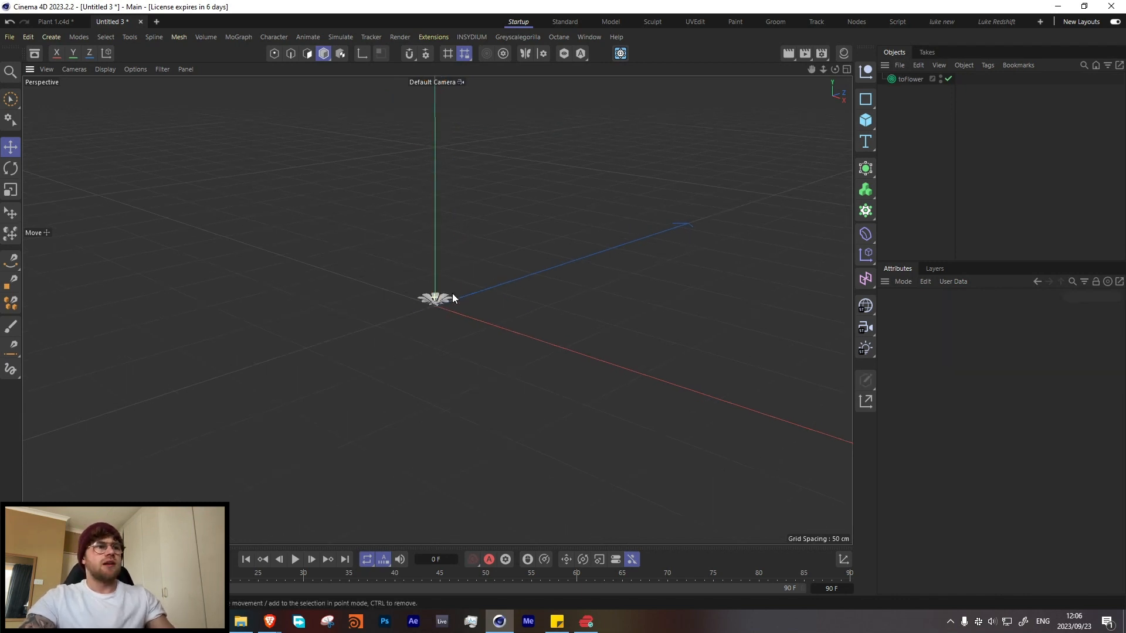
Step: Remove all default layers from the toFlower object: Stamen, Petal, Pistil, Sepal and Receptacle
{"action": "key", "text": "h"}
{"action": "left_click_drag", "start_coordinate": [460, 349], "coordinate": [383, 381], "text": "alt"}
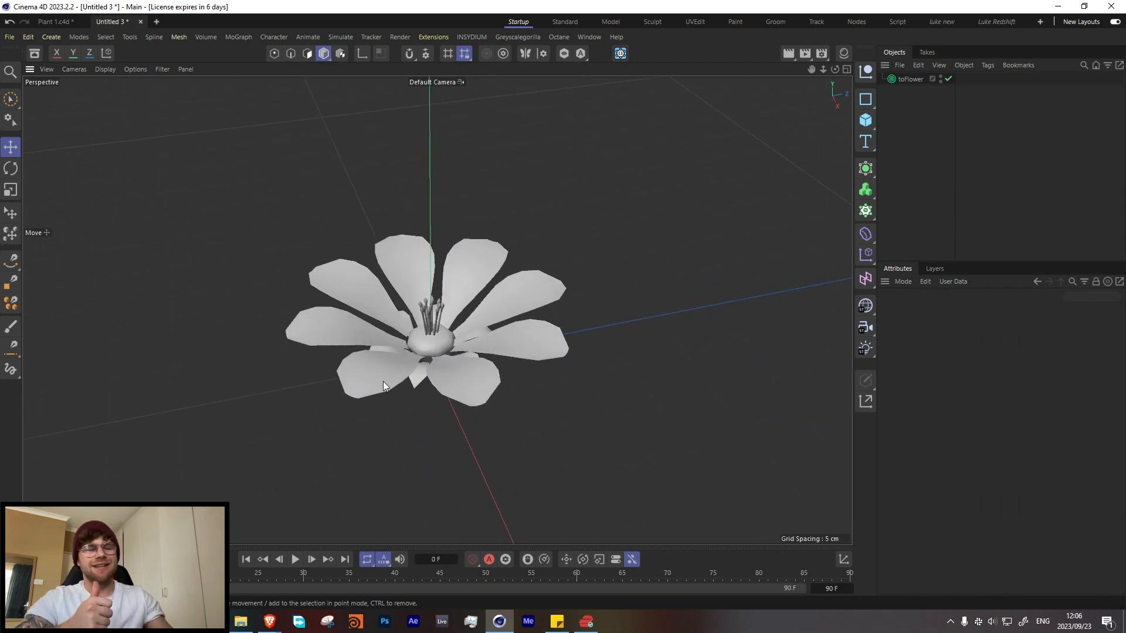
{"action": "left_click", "coordinate": [903, 79]}
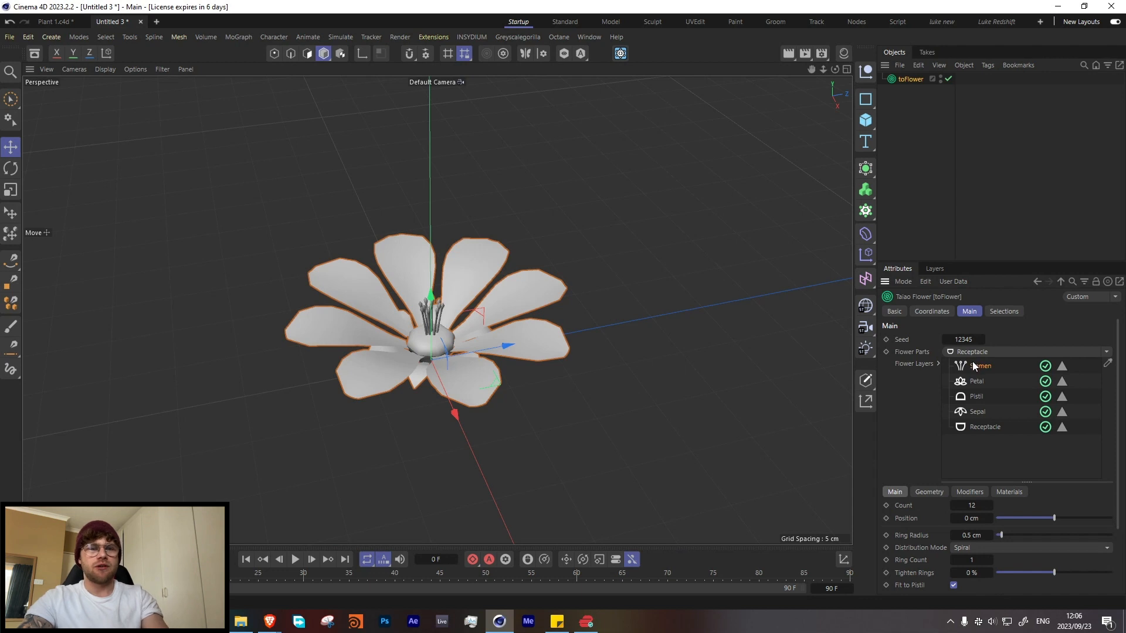
{"action": "key", "text": "Delete"}
{"action": "key", "text": "Delete"}
{"action": "key", "text": "Delete"}
{"action": "key", "text": "Delete"}
{"action": "key", "text": "Delete"}
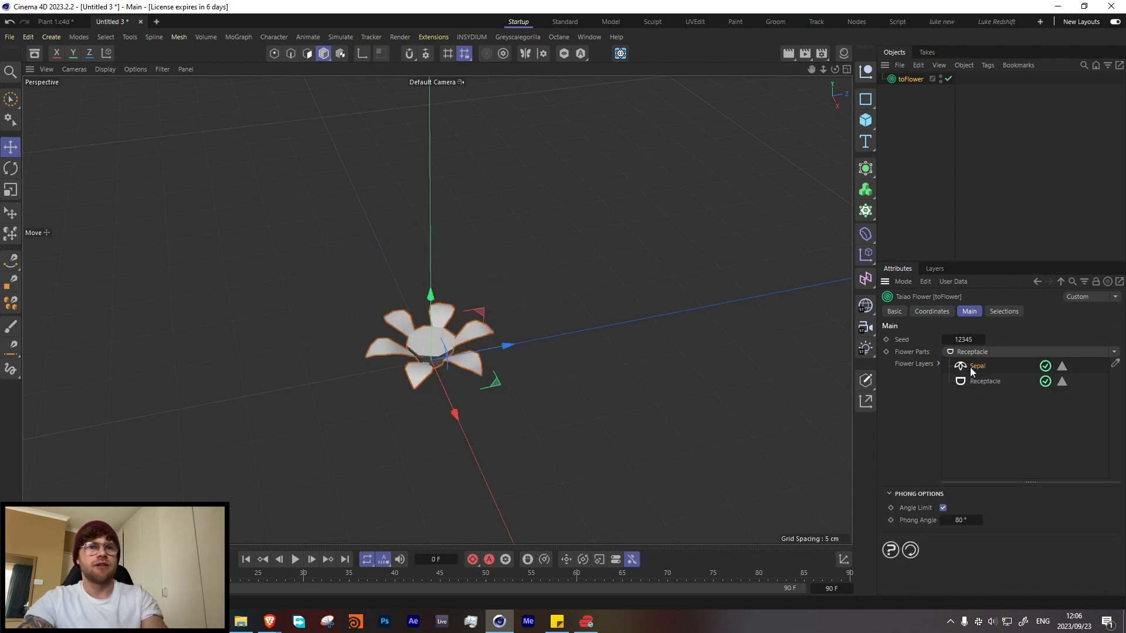
Step: Add a new Petal layer to the empty toFlower object
{"action": "left_click", "coordinate": [1114, 352]}
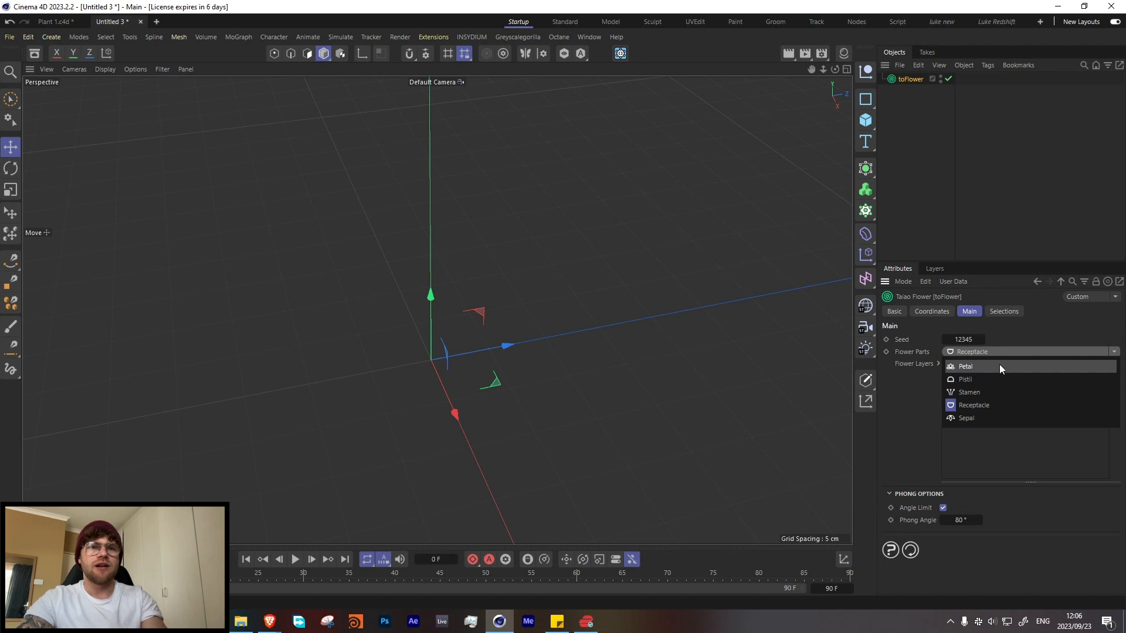
{"action": "left_click", "coordinate": [975, 367]}
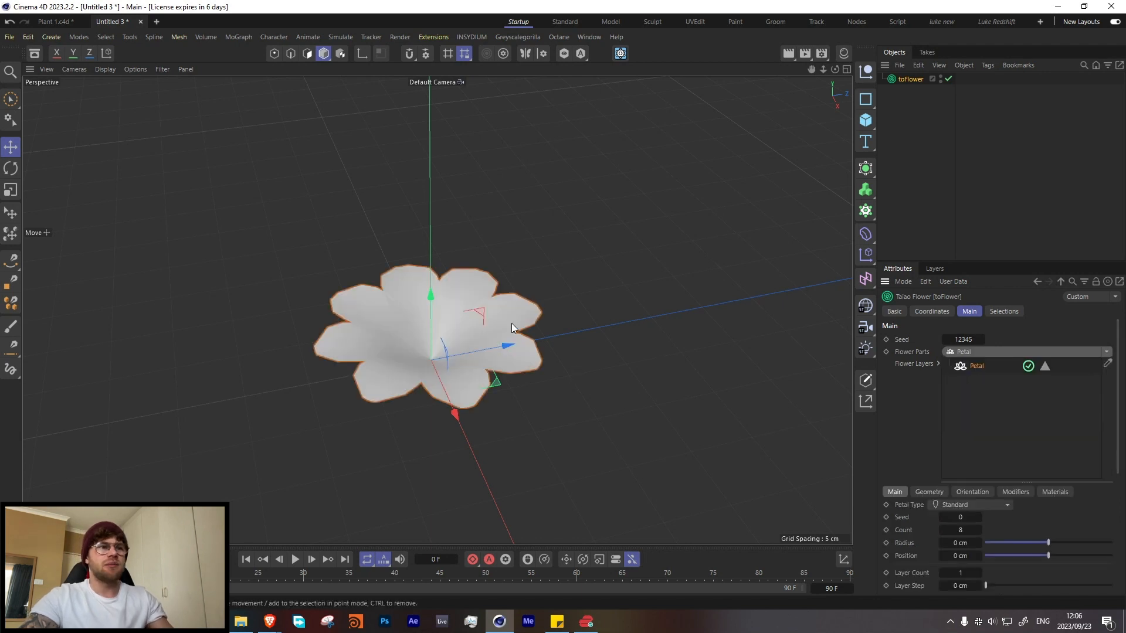
{"action": "left_click_drag", "start_coordinate": [586, 341], "coordinate": [484, 289], "text": "alt"}
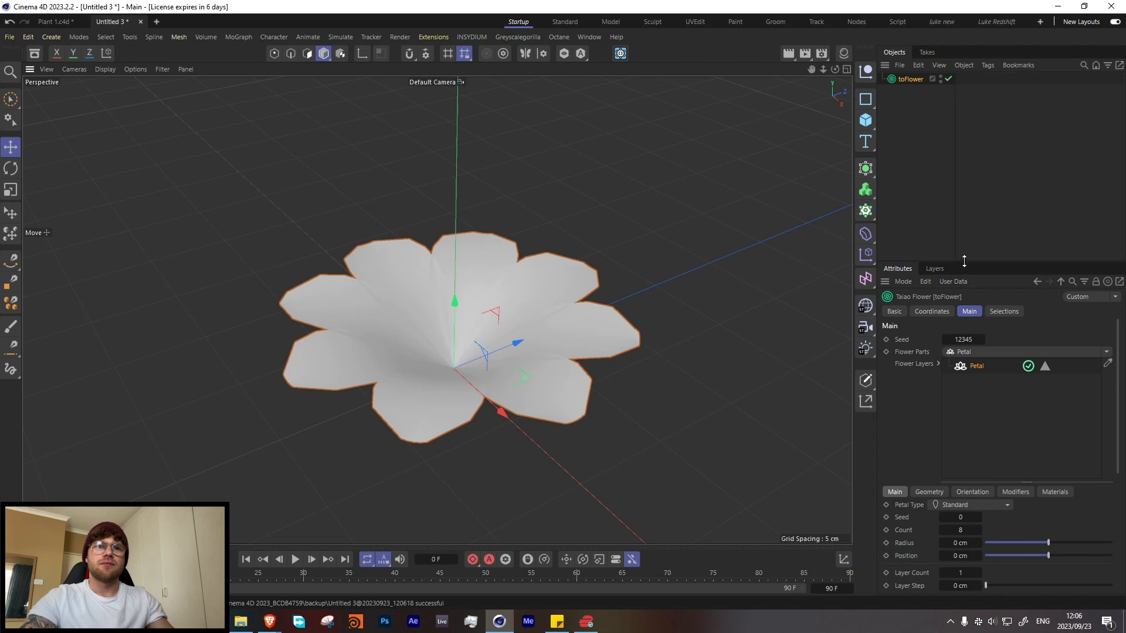
Step: Enlarge the attributes area vertically and narrow the petals to a width of 1 cm
{"action": "left_click_drag", "start_coordinate": [960, 262], "coordinate": [958, 93]}
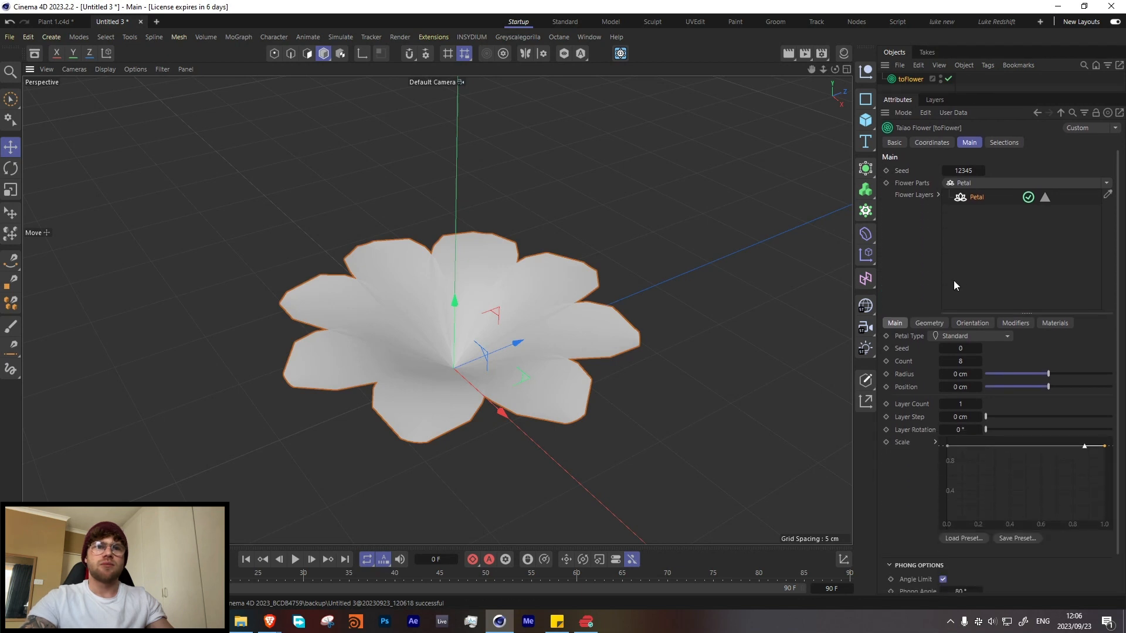
{"action": "left_click", "coordinate": [930, 323]}
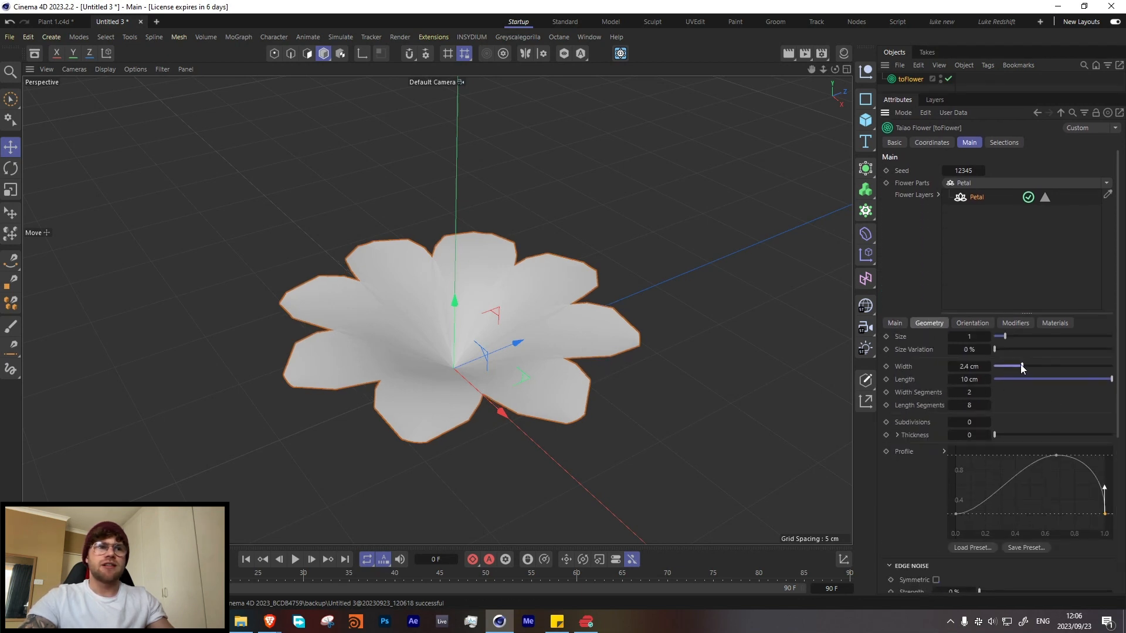
{"action": "left_click_drag", "start_coordinate": [1020, 364], "coordinate": [1005, 368]}
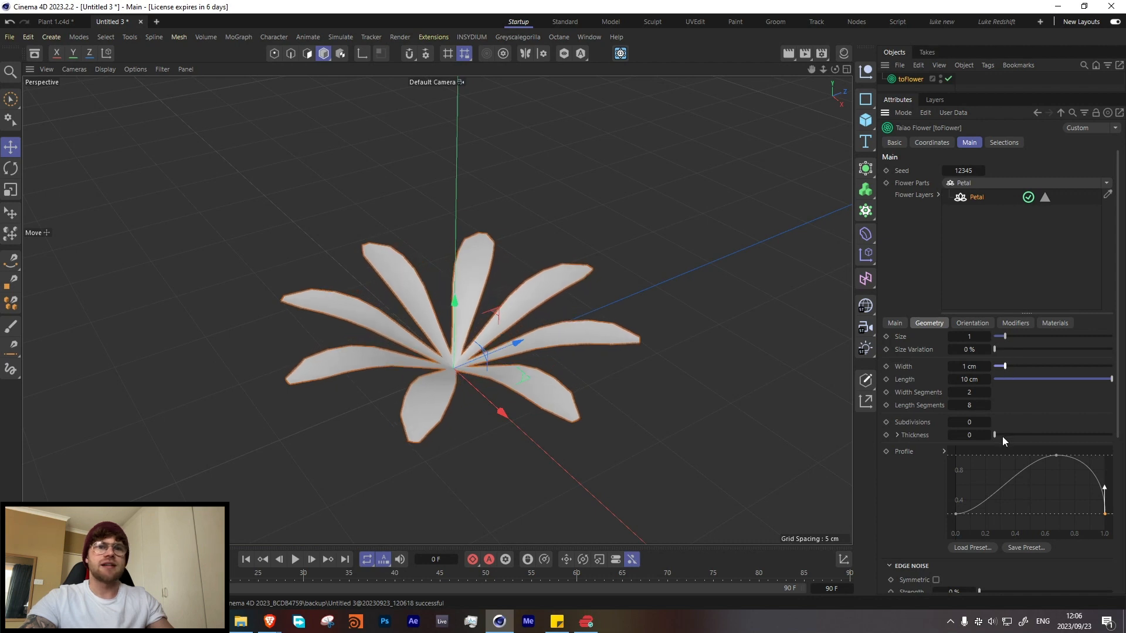
Step: Widen the attributes area and lower the end point of the petal profile curve to zero for pointed tips
{"action": "scroll", "coordinate": [1002, 437], "scroll_direction": "down", "scroll_amount": 1}
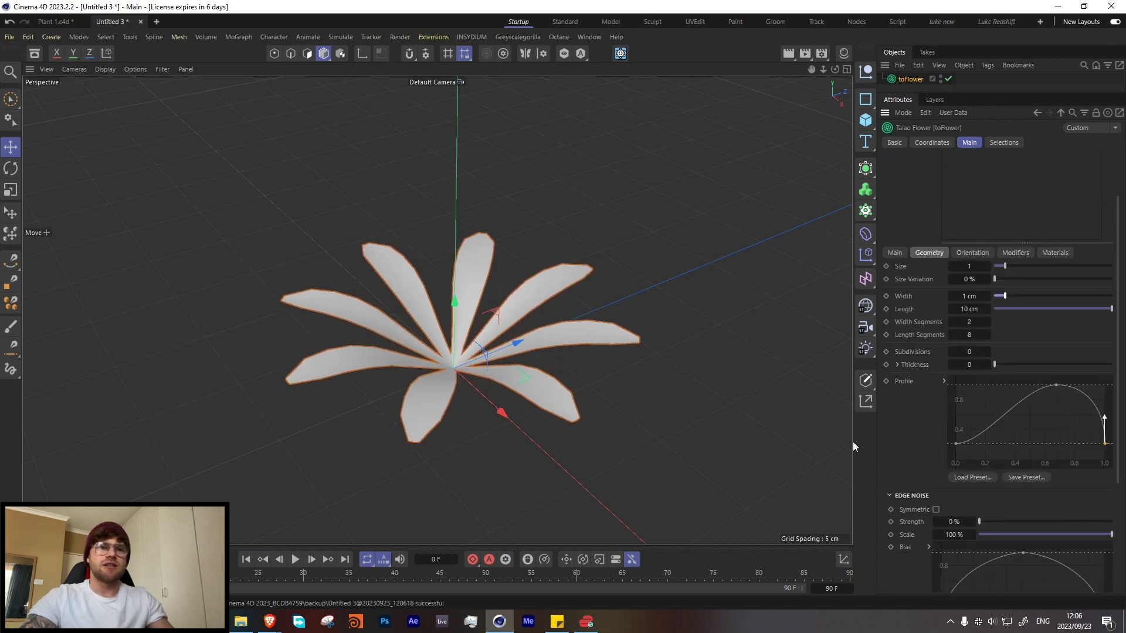
{"action": "left_click_drag", "start_coordinate": [858, 442], "coordinate": [805, 441]}
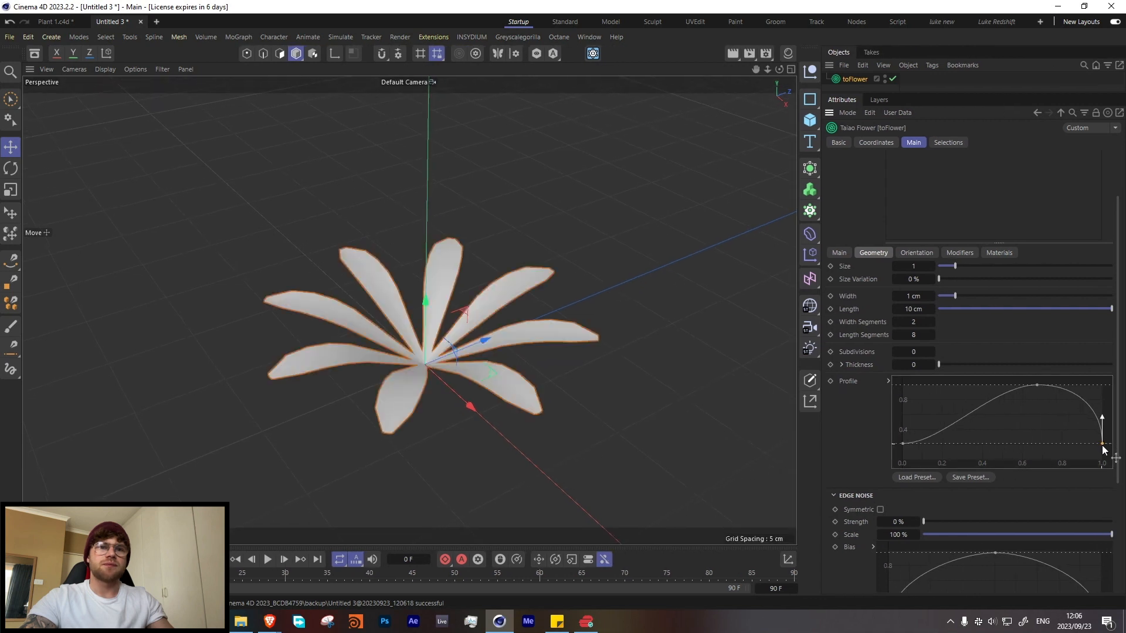
{"action": "left_click_drag", "start_coordinate": [1102, 444], "coordinate": [1105, 470]}
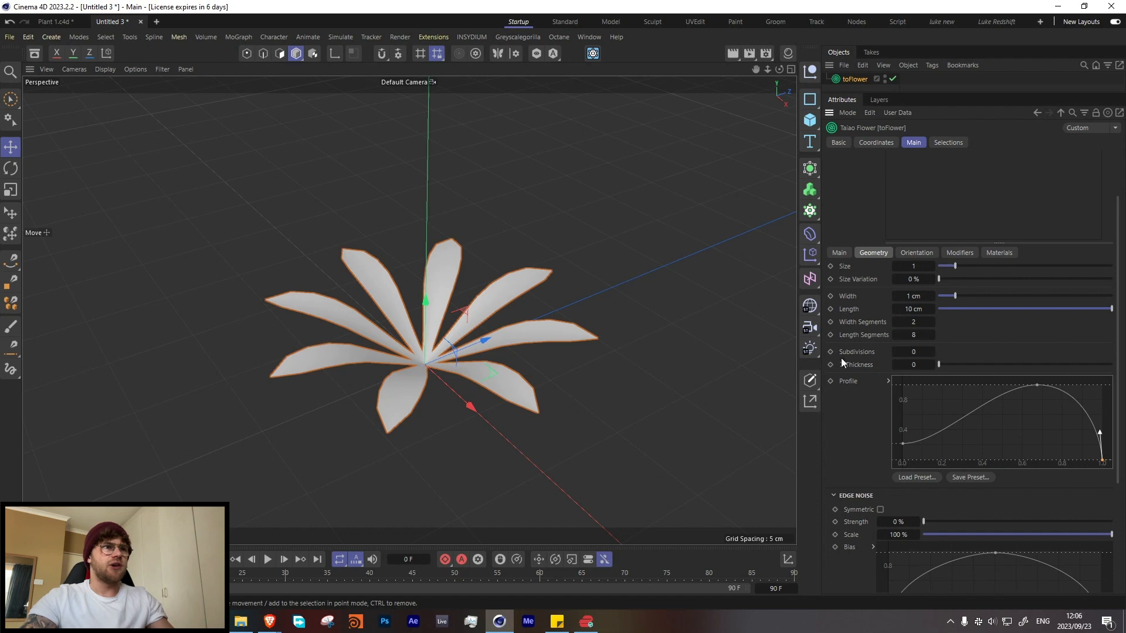
Step: Inspect the petals' mesh density with shading lines displayed, then return to plain Gouraud shading
{"action": "key", "text": "n"}
{"action": "key", "text": "b"}
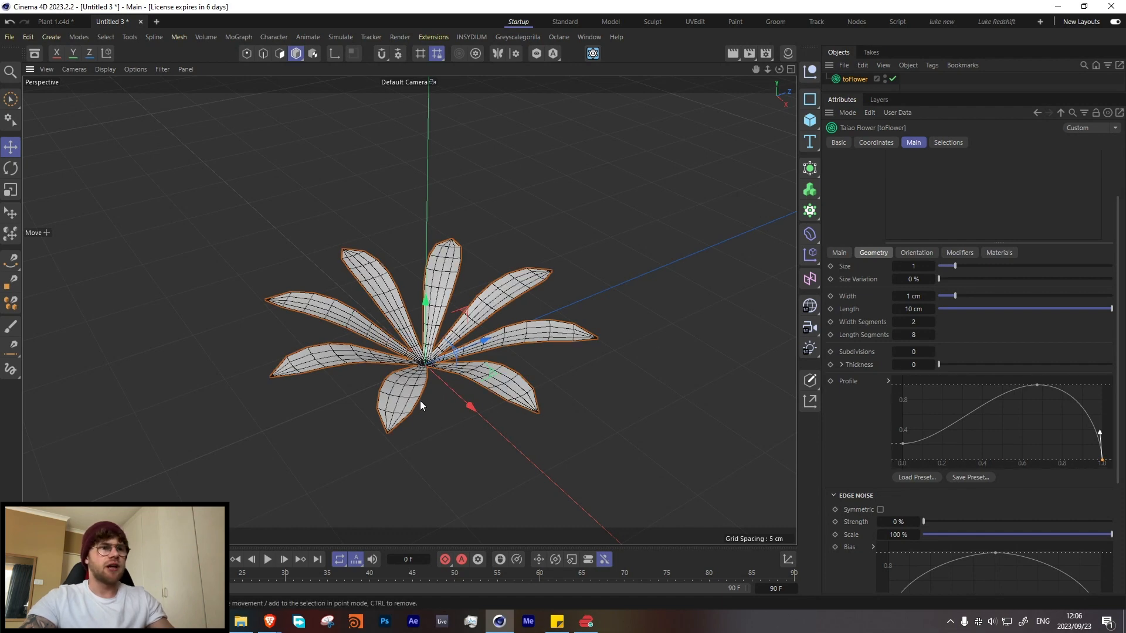
{"action": "mouse_move", "coordinate": [420, 399]}
{"action": "left_mouse_down", "text": "alt"}
{"action": "mouse_move", "coordinate": [378, 419]}
{"action": "mouse_move", "coordinate": [420, 389]}
{"action": "left_mouse_up", "text": "alt"}
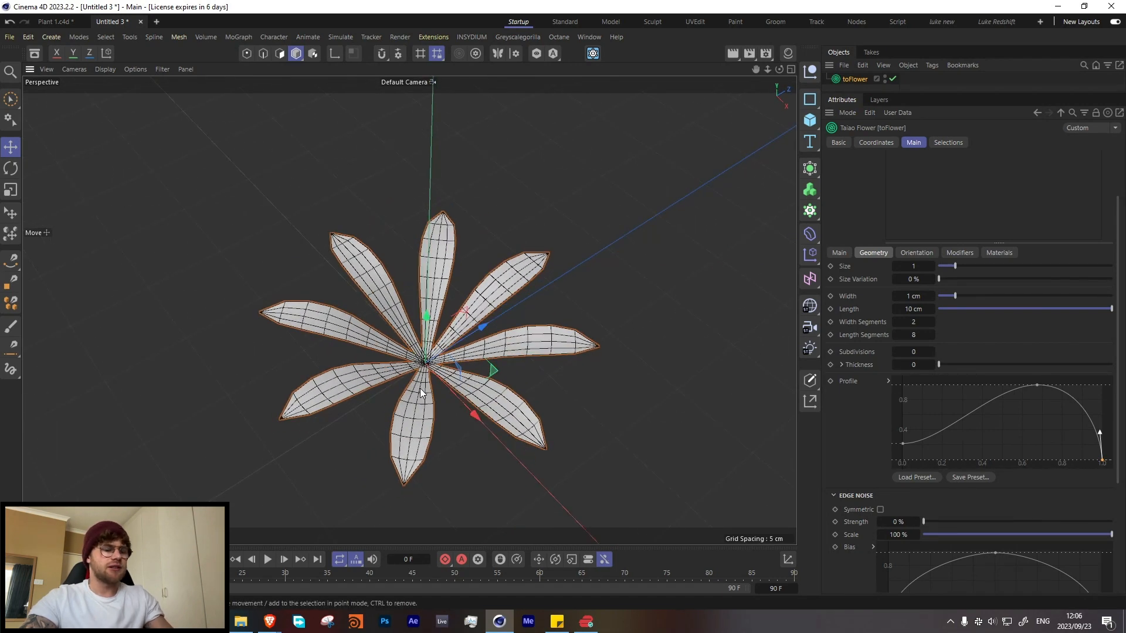
{"action": "key", "text": "n"}
{"action": "key", "text": "a"}
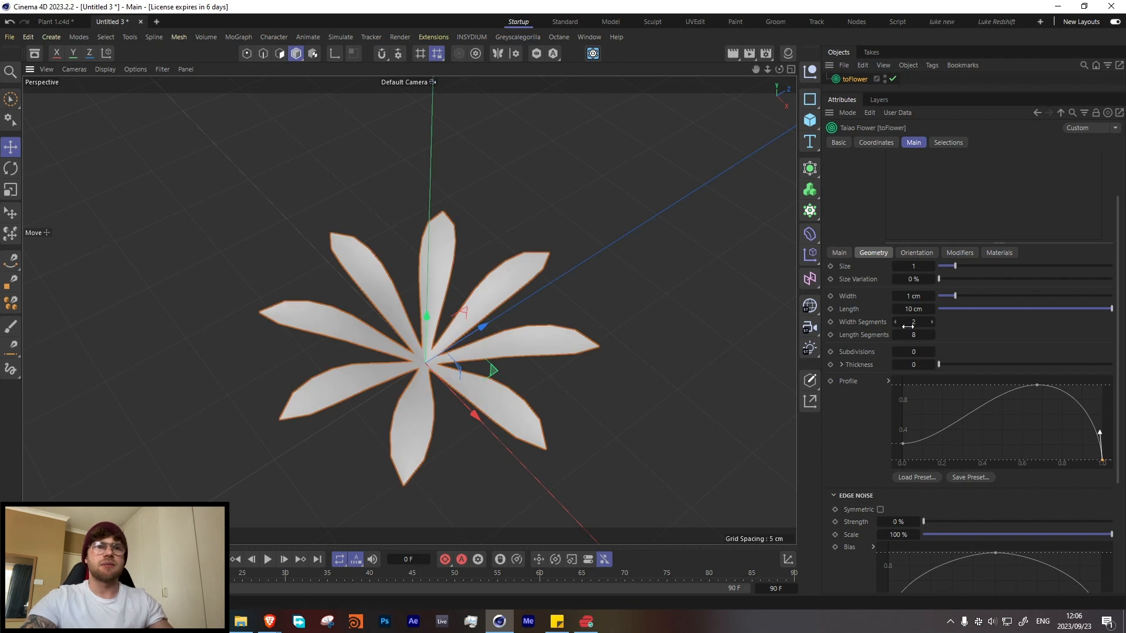
Step: Set the petals' width segments to 15 and length segments to 50
{"action": "left_click_drag", "start_coordinate": [906, 335], "coordinate": [952, 331]}
{"action": "type", "text": "30"}
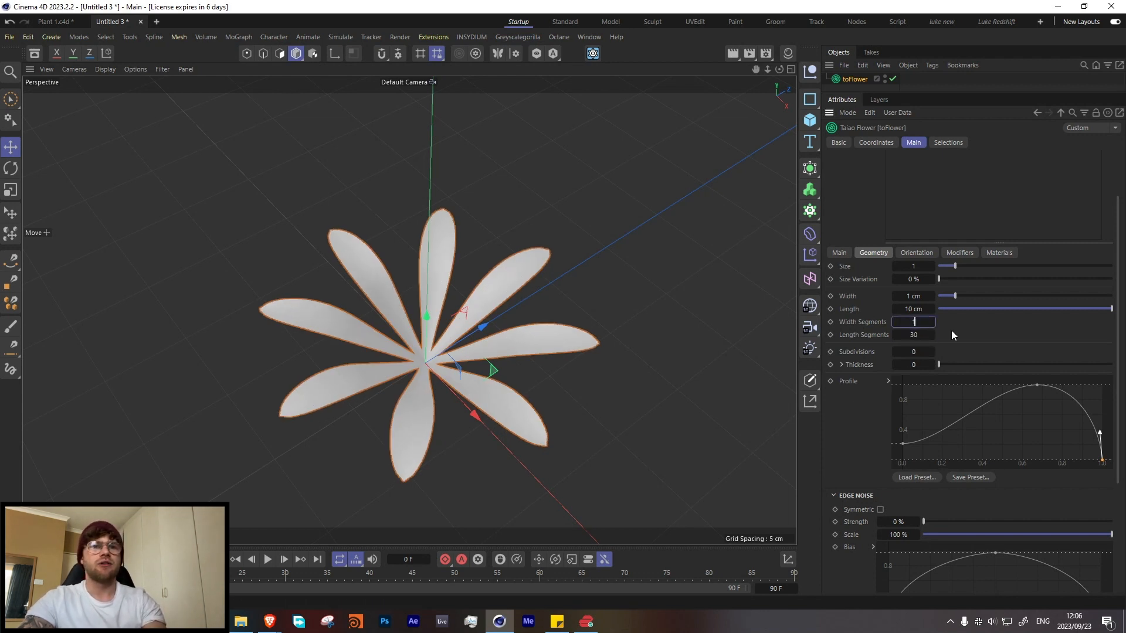
{"action": "type", "text": "150"}
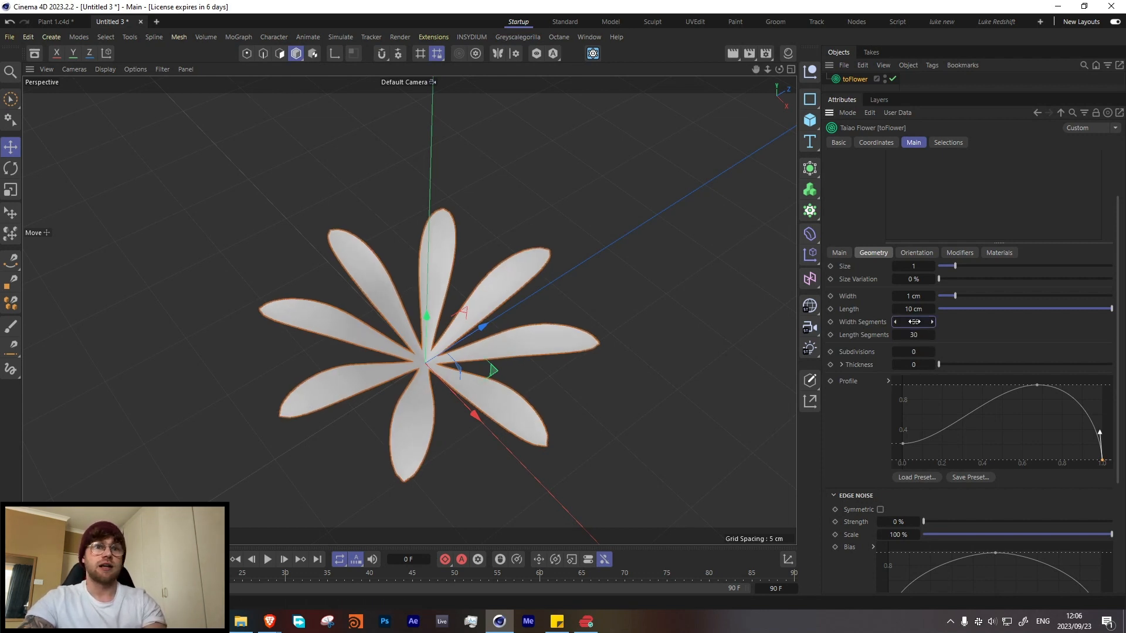
{"action": "key", "text": "BackSpace"}
{"action": "key", "text": "Tab"}
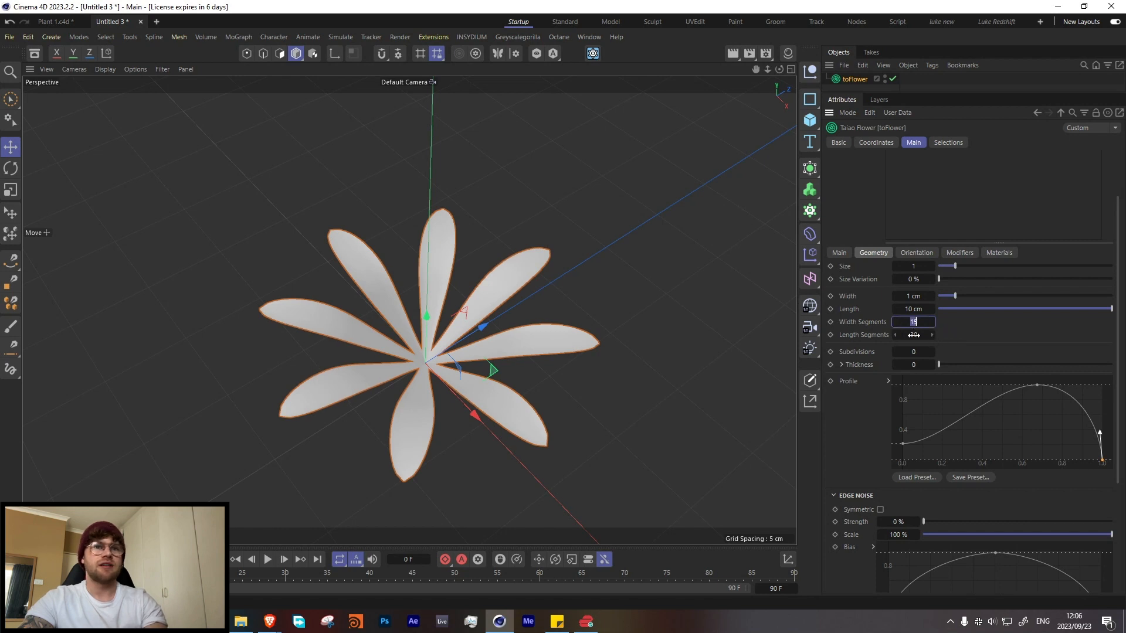
{"action": "type", "text": "50"}
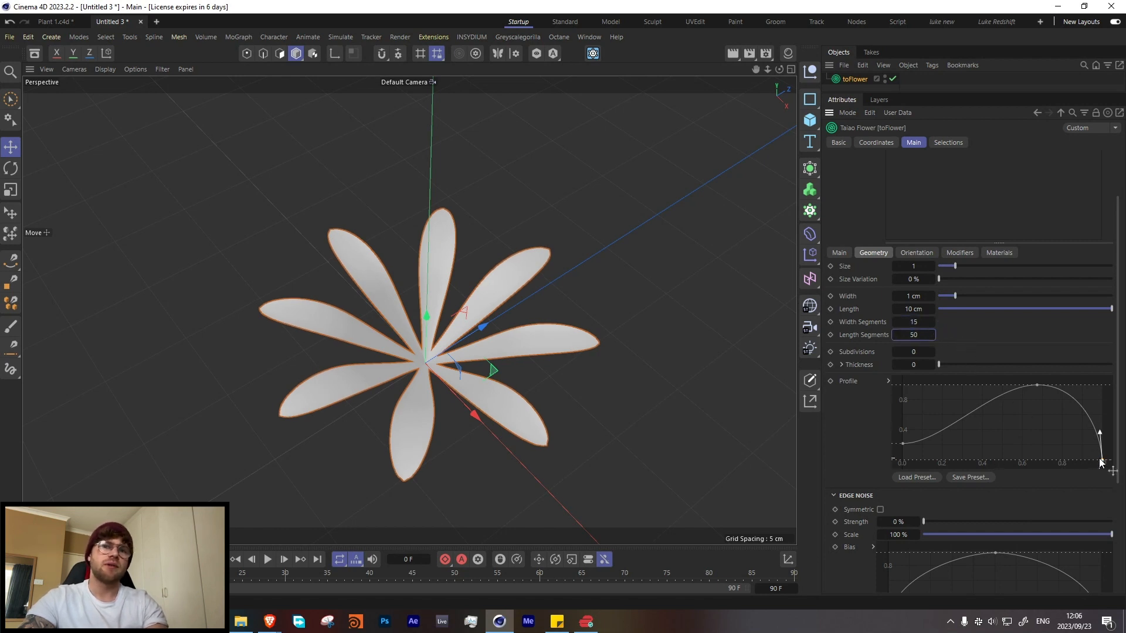
Step: Raise the petal profile's end point slightly, and set the length segments to 20 and the width segments to 10
{"action": "left_click_drag", "start_coordinate": [1102, 461], "coordinate": [1101, 453]}
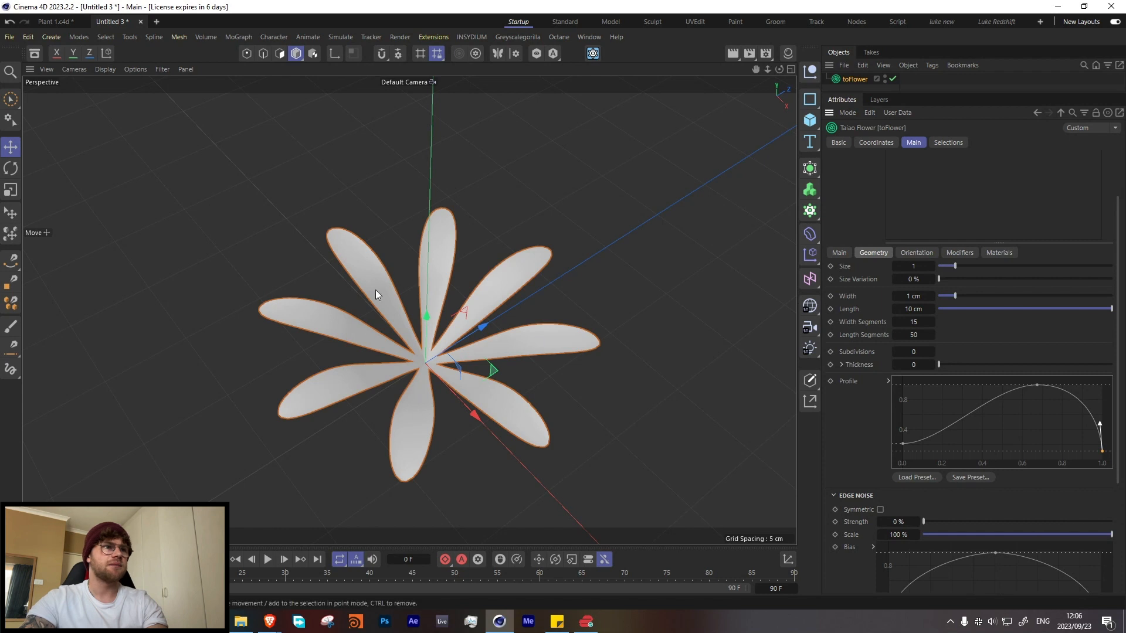
{"action": "left_click", "coordinate": [931, 335]}
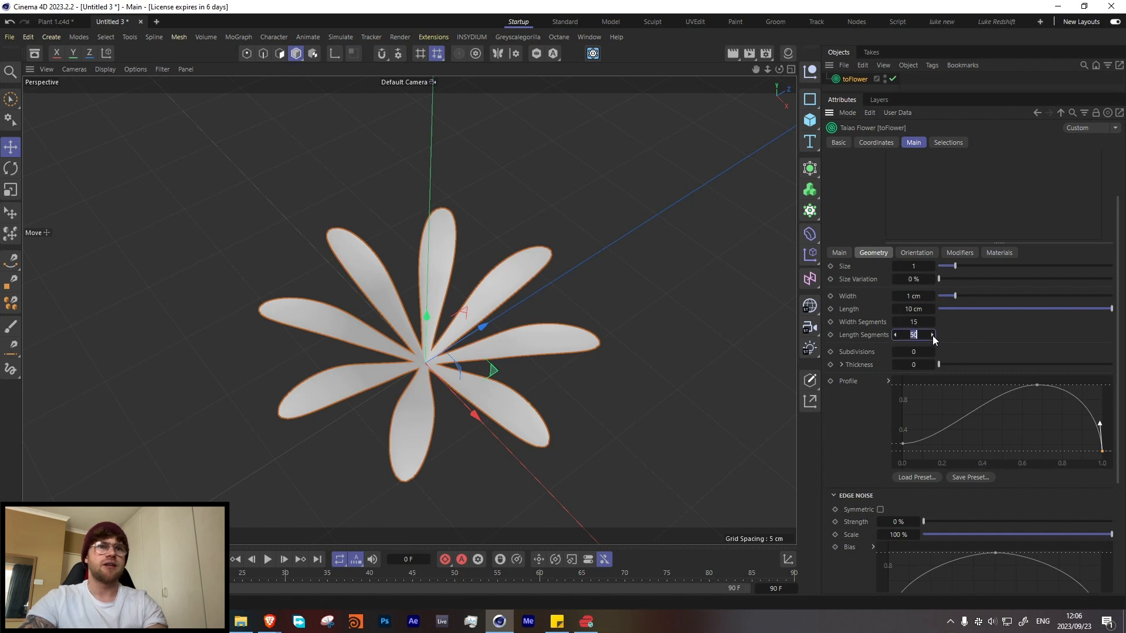
{"action": "type", "text": "20"}
{"action": "key", "text": "Return"}
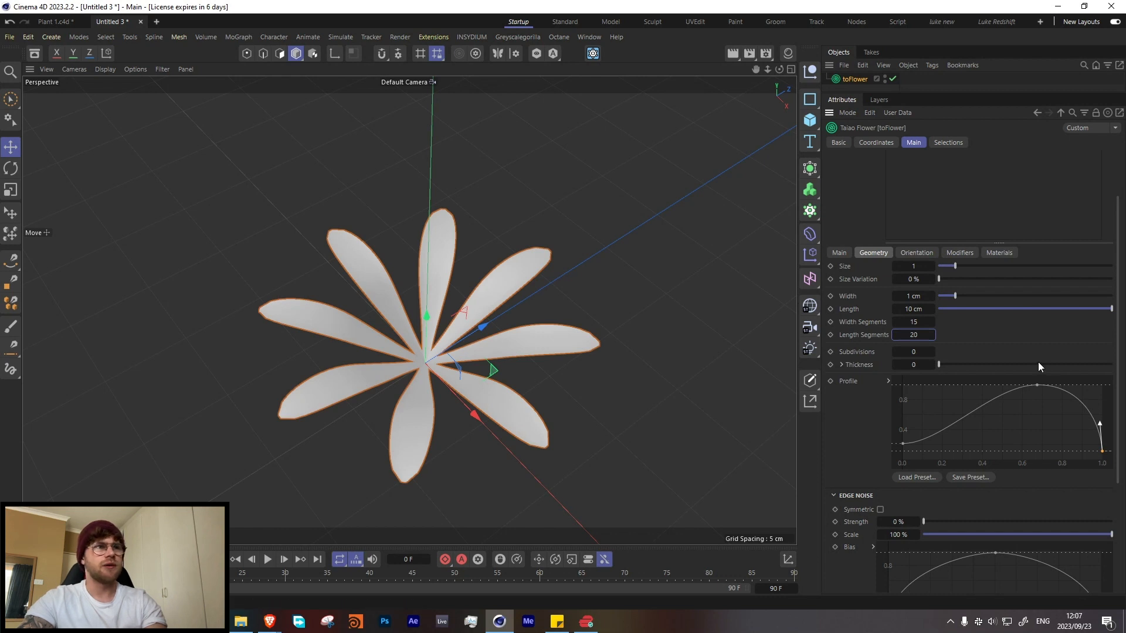
{"action": "left_click", "coordinate": [915, 321]}
{"action": "type", "text": "10"}
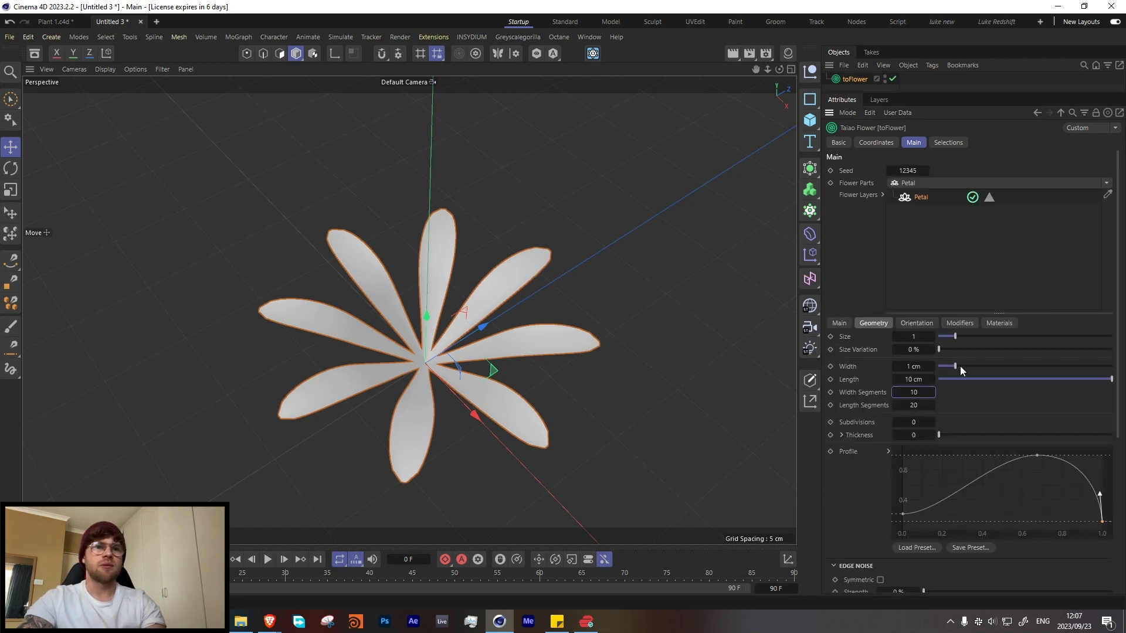
Step: Set the petal width to 1.2 cm
{"action": "left_click", "coordinate": [962, 367]}
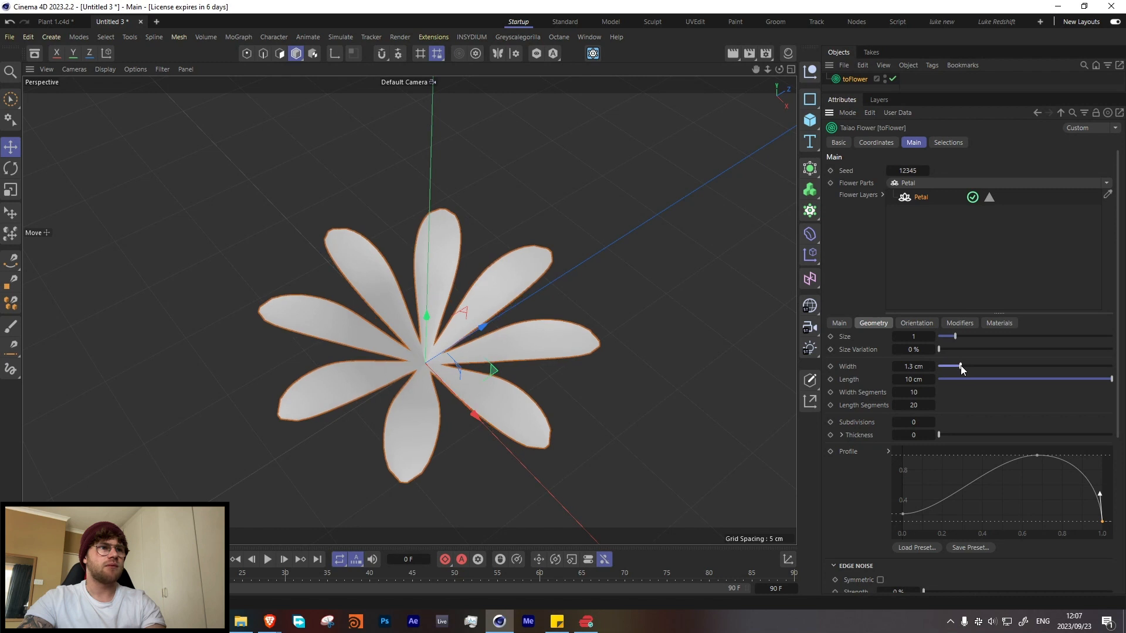
{"action": "left_click_drag", "start_coordinate": [962, 368], "coordinate": [959, 368]}
Step: Reshape the petal profile by lowering its start point, adding a raised point at about 0.35 and shifting the peak to about 0.55
{"action": "left_click_drag", "start_coordinate": [902, 514], "coordinate": [902, 527]}
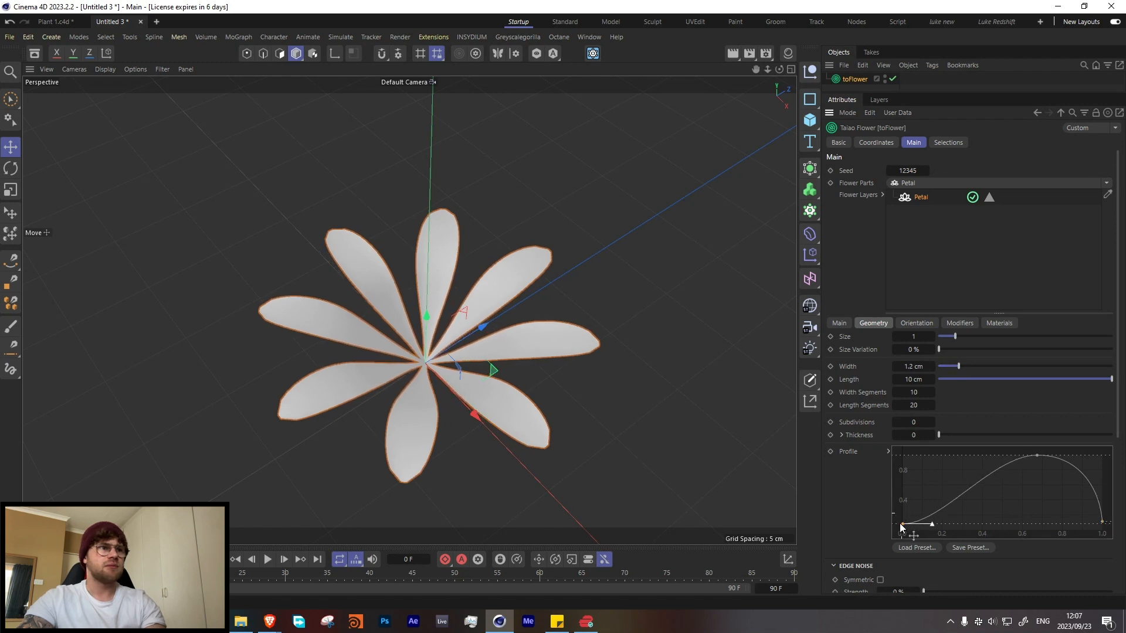
{"action": "left_click", "coordinate": [974, 492], "text": "ctrl"}
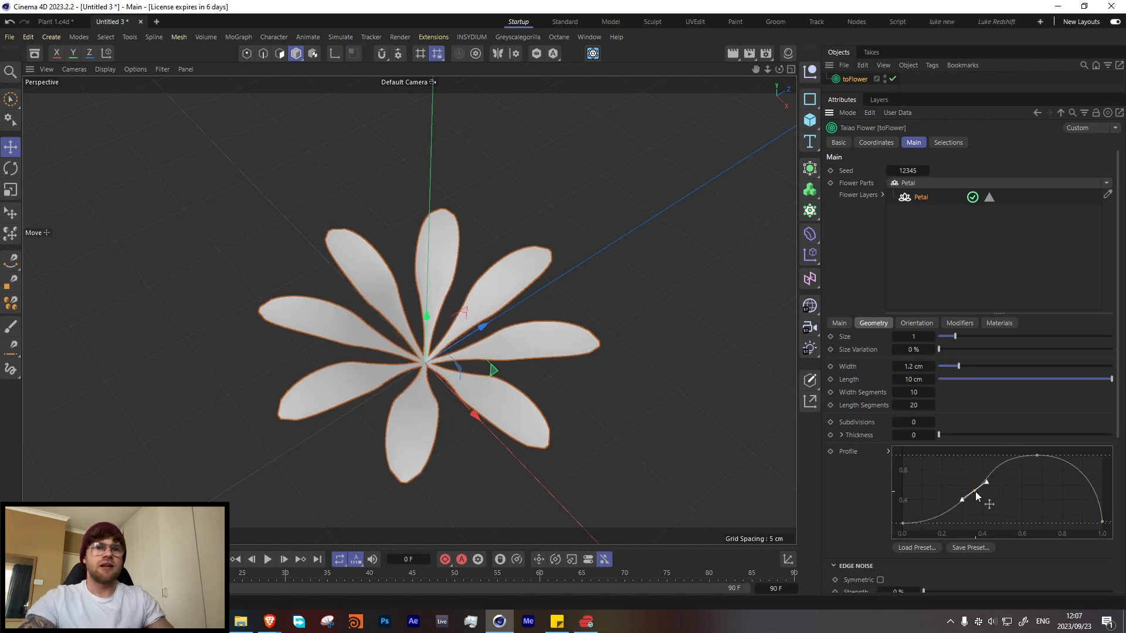
{"action": "left_click_drag", "start_coordinate": [976, 495], "coordinate": [975, 488]}
{"action": "left_click_drag", "start_coordinate": [1038, 456], "coordinate": [1016, 452]}
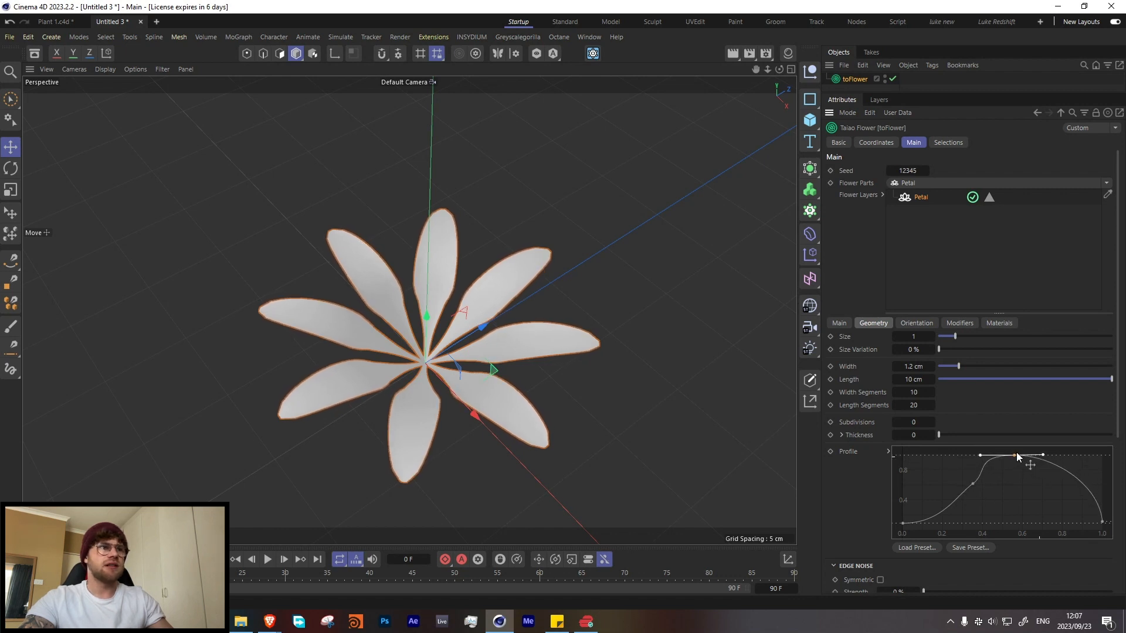
Step: Set the petals' orientation angle to 6.3°
{"action": "left_click_drag", "start_coordinate": [514, 350], "coordinate": [392, 268], "text": "alt"}
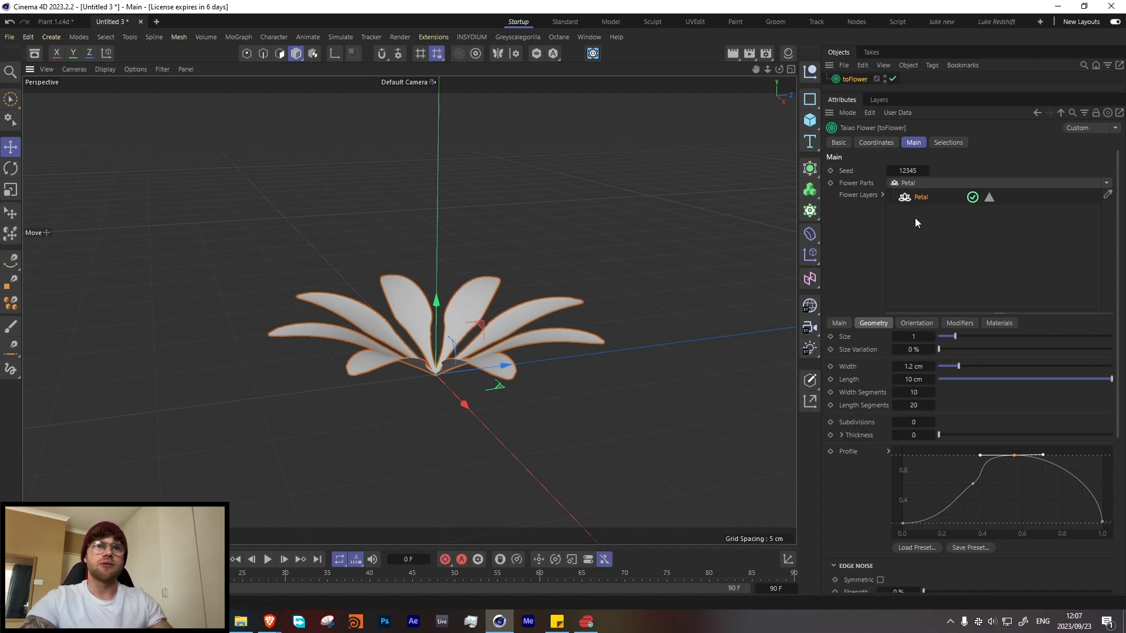
{"action": "left_click", "coordinate": [926, 324]}
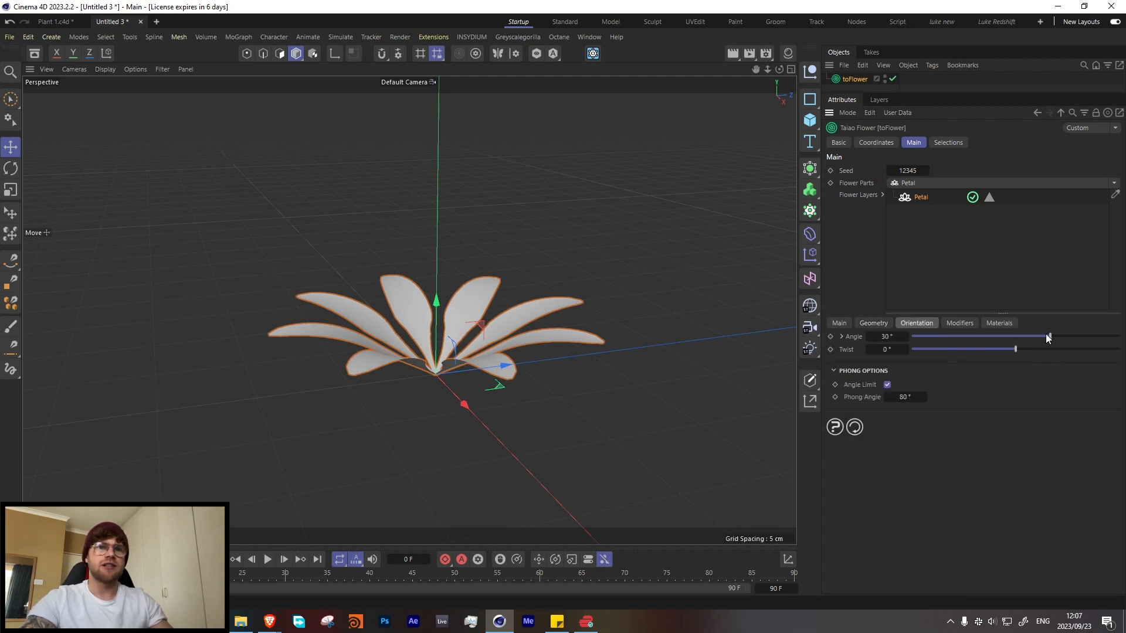
{"action": "left_click_drag", "start_coordinate": [1046, 333], "coordinate": [1023, 342]}
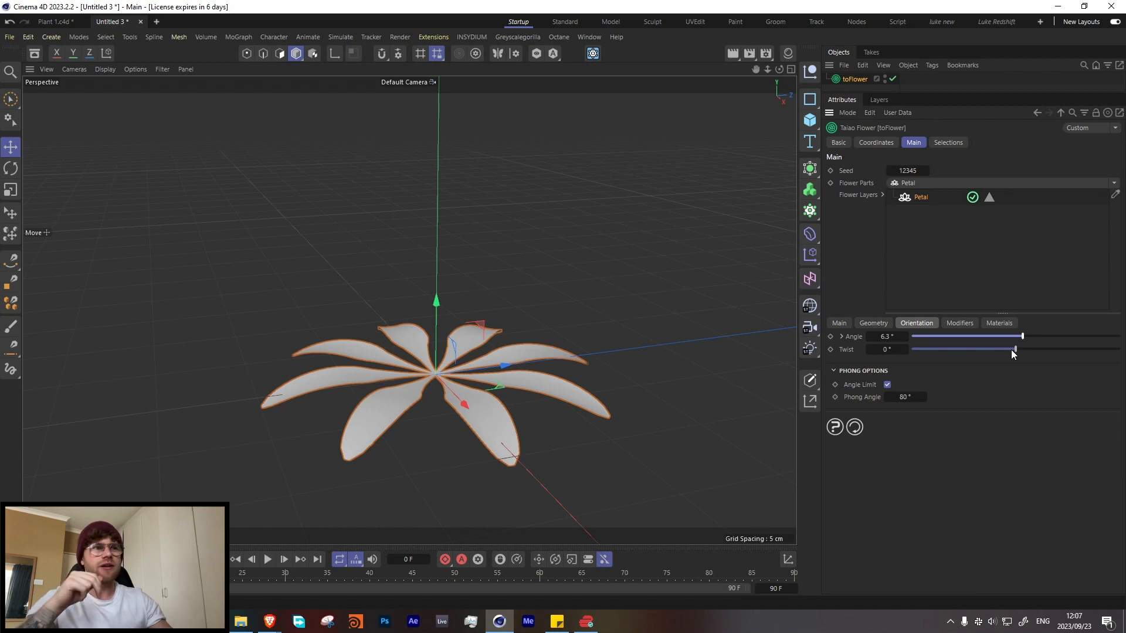
Step: Set the angle of the petals' Furling modifier to 40.9°
{"action": "left_click_drag", "start_coordinate": [502, 364], "coordinate": [455, 352], "text": "alt"}
{"action": "left_click", "coordinate": [960, 323]}
{"action": "left_click", "coordinate": [922, 350]}
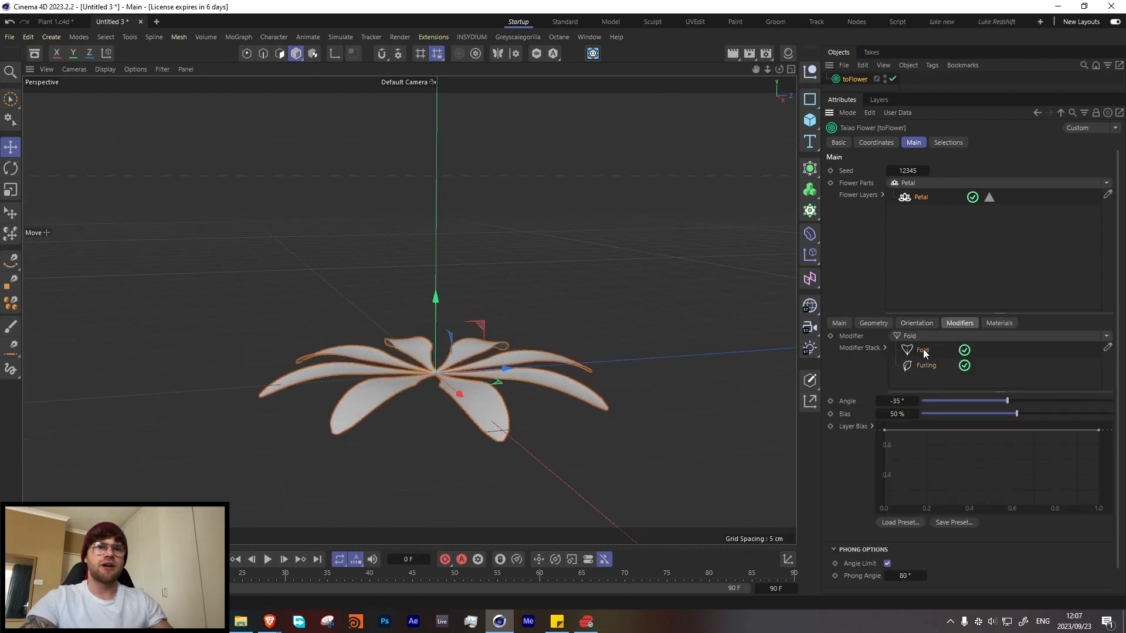
{"action": "mouse_move", "coordinate": [1028, 401]}
{"action": "left_mouse_down"}
{"action": "mouse_move", "coordinate": [1046, 401]}
{"action": "mouse_move", "coordinate": [1025, 400]}
{"action": "left_mouse_up"}
{"action": "left_click", "coordinate": [926, 365]}
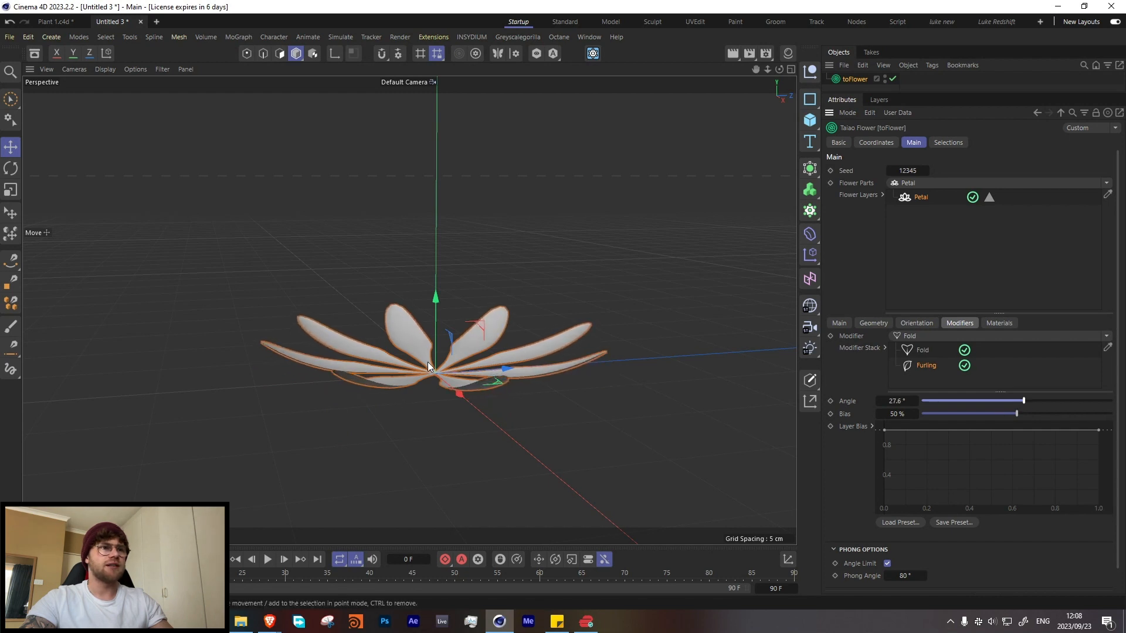
{"action": "left_click_drag", "start_coordinate": [427, 361], "coordinate": [551, 396], "text": "alt"}
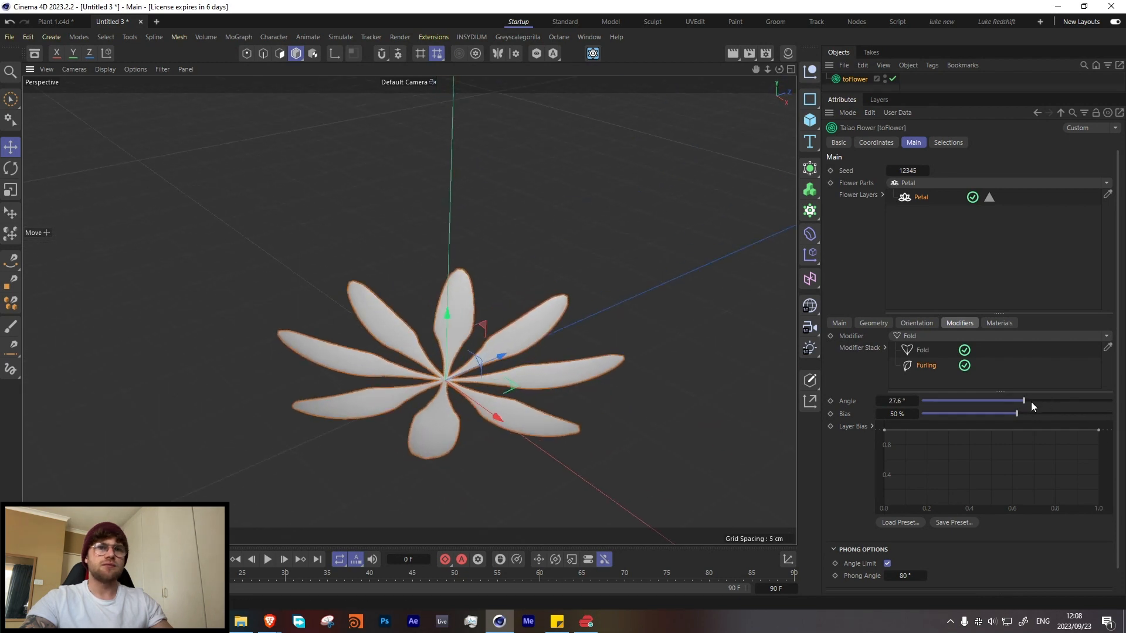
{"action": "left_click_drag", "start_coordinate": [1027, 401], "coordinate": [1029, 401]}
{"action": "left_click_drag", "start_coordinate": [464, 401], "coordinate": [432, 388], "text": "alt"}
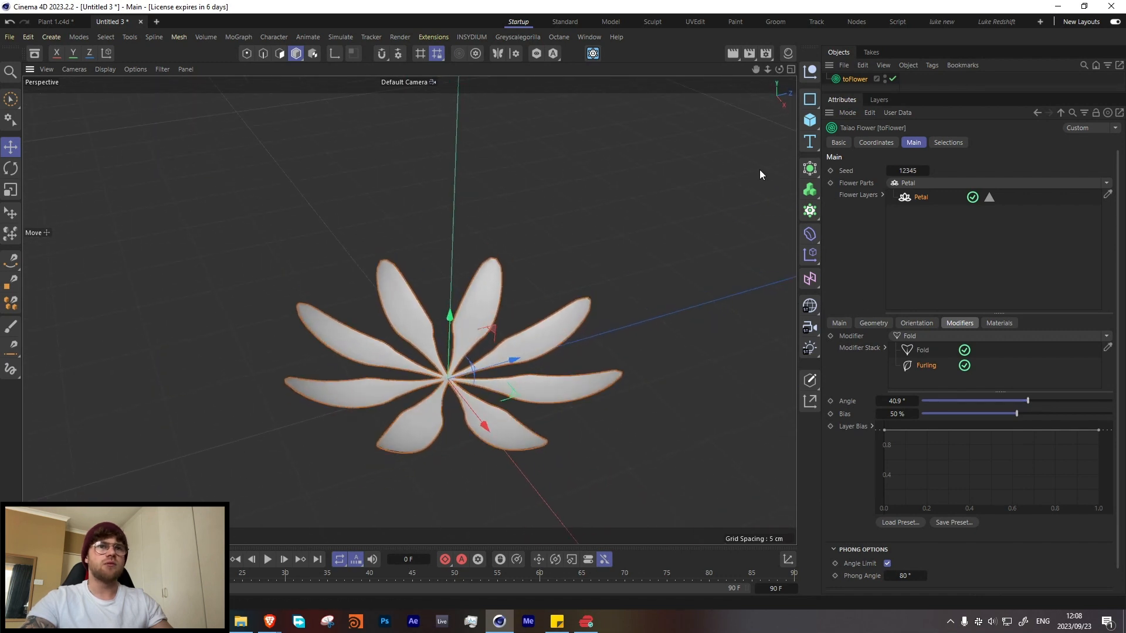
Step: Duplicate the Petal flower layer and set the copy's layer rotation to 22.4°
{"action": "left_click", "coordinate": [915, 210]}
{"action": "left_click", "coordinate": [921, 201]}
{"action": "left_click_drag", "start_coordinate": [916, 204], "coordinate": [916, 206], "text": "ctrl"}
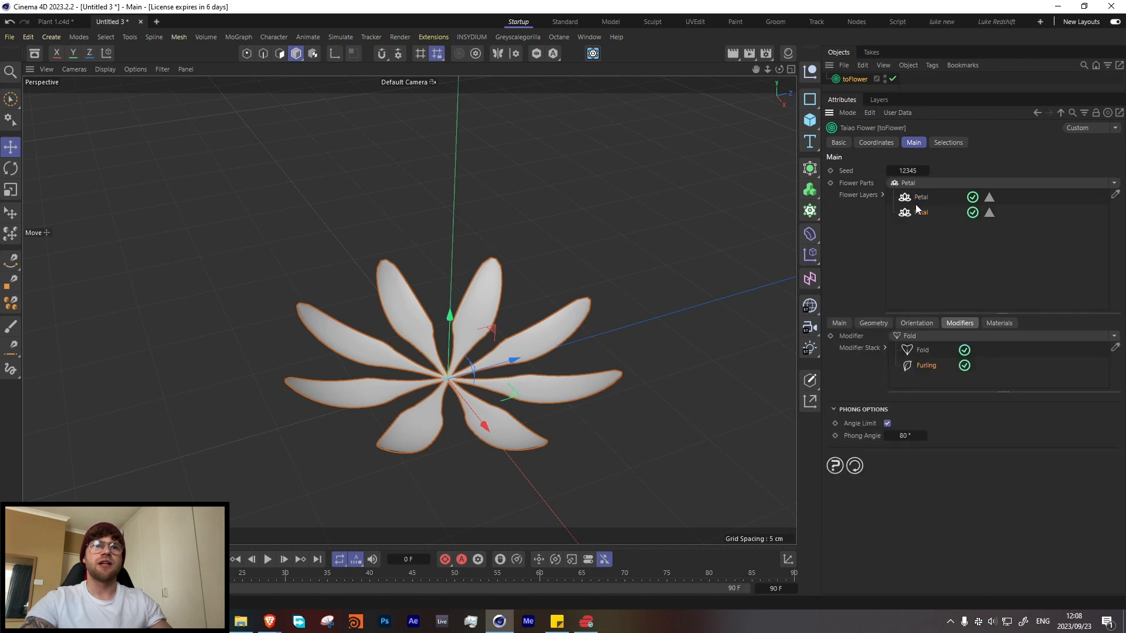
{"action": "left_click", "coordinate": [883, 321]}
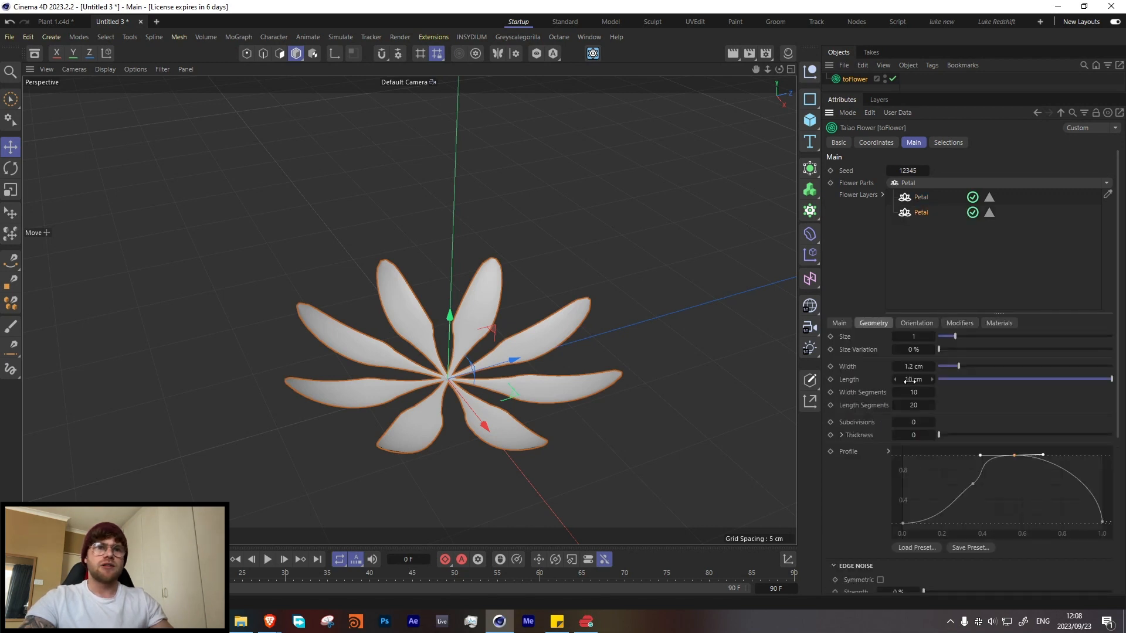
{"action": "left_click", "coordinate": [839, 323]}
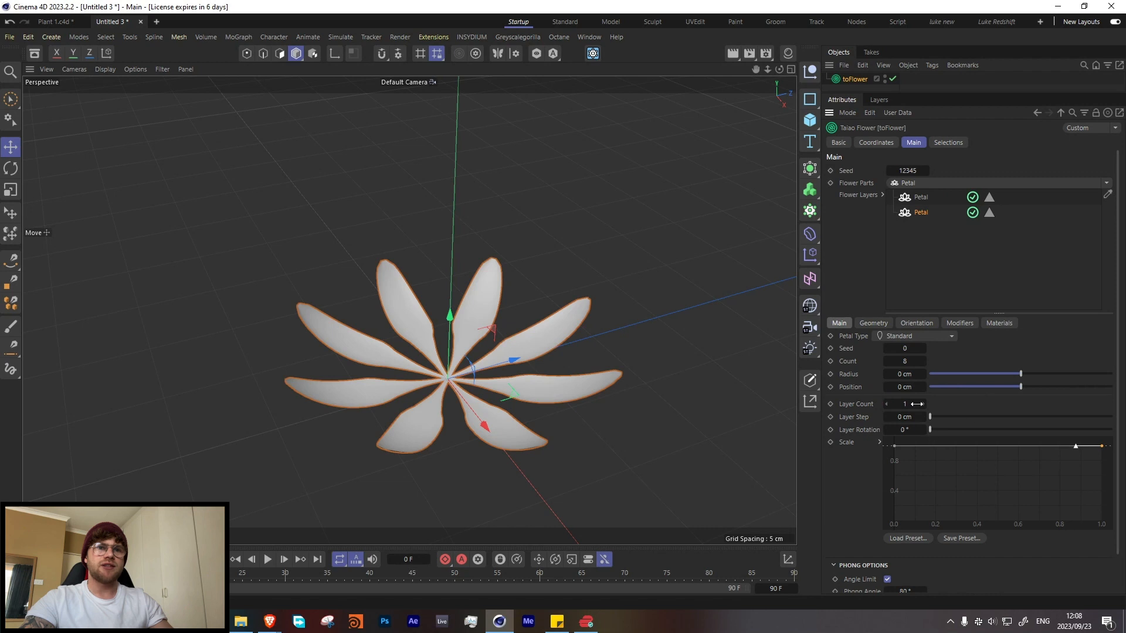
{"action": "left_click_drag", "start_coordinate": [930, 429], "coordinate": [935, 431]}
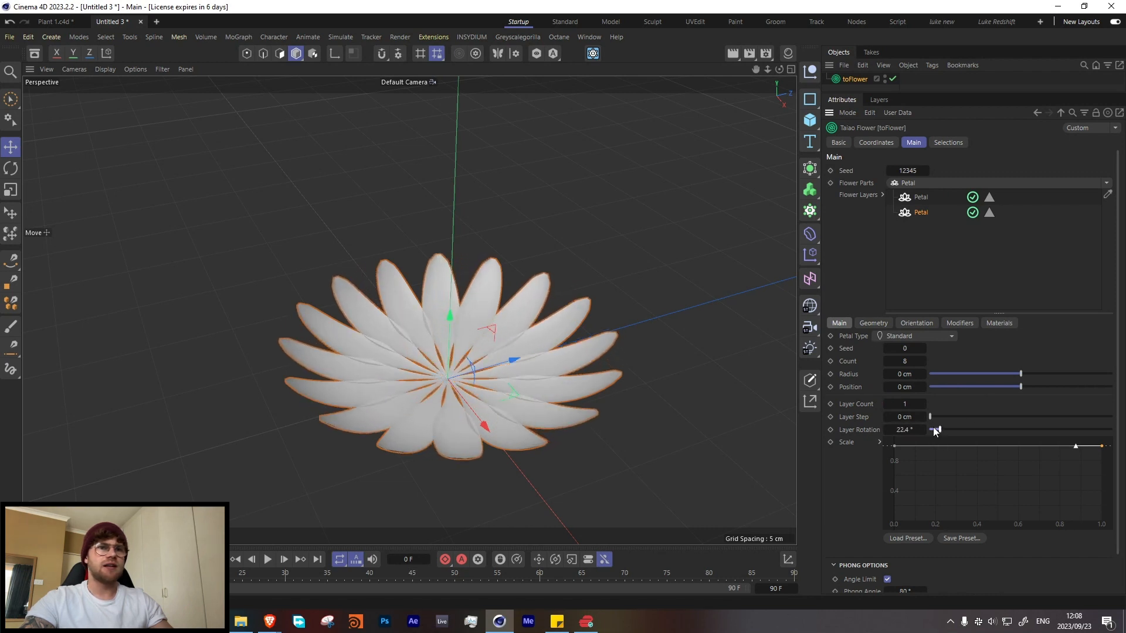
Step: Set the second petal layer's size to 0.8
{"action": "left_click", "coordinate": [873, 323]}
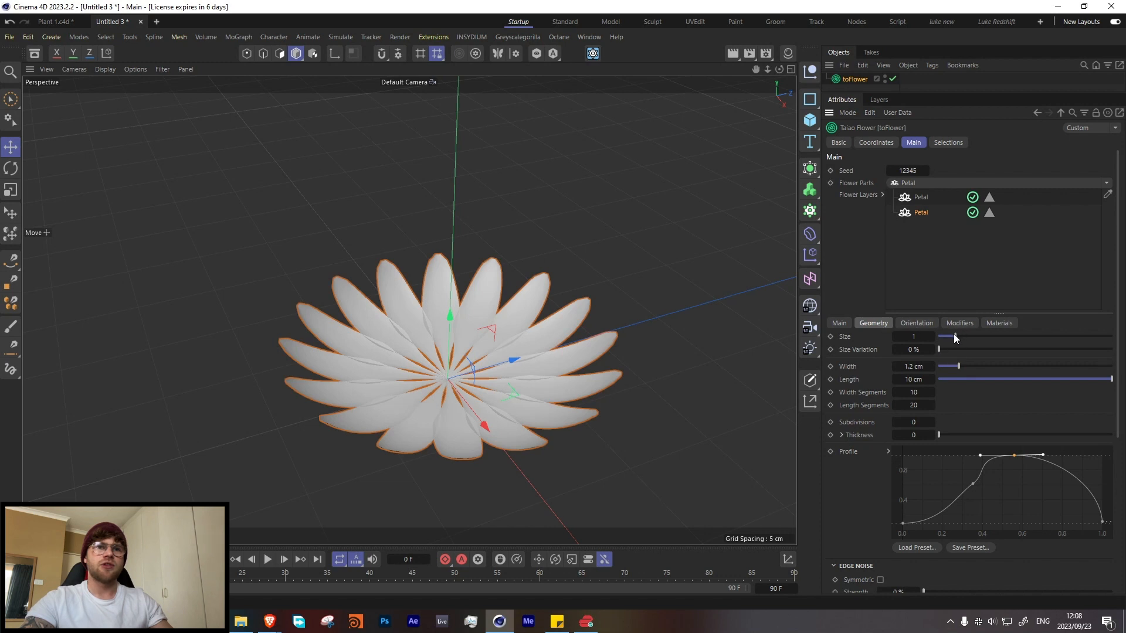
{"action": "left_click_drag", "start_coordinate": [956, 336], "coordinate": [953, 339]}
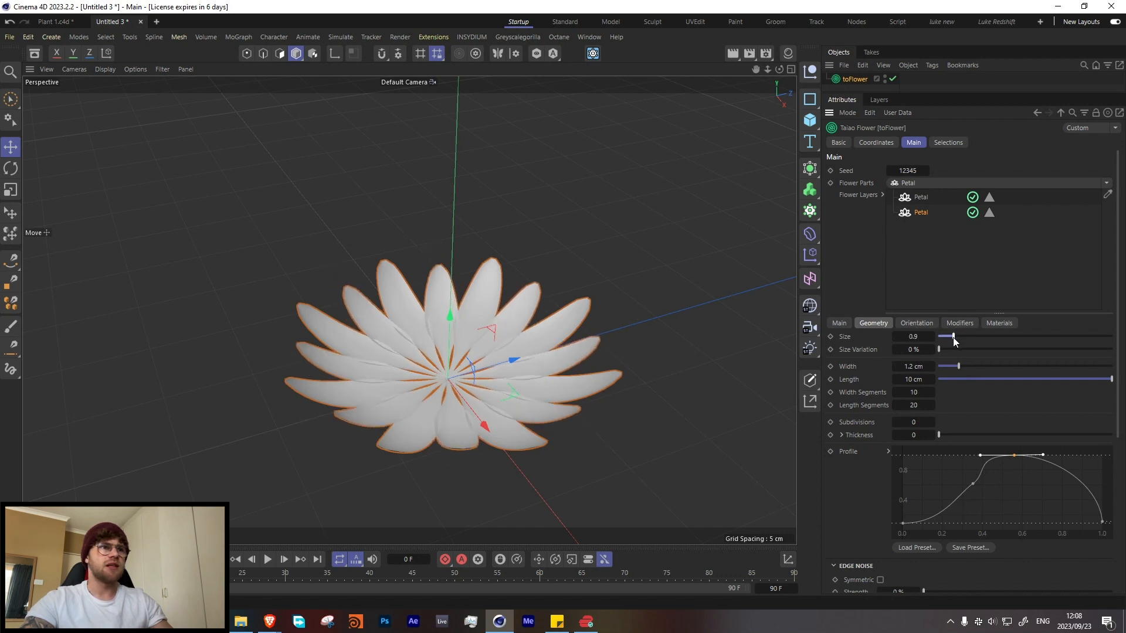
{"action": "left_click", "coordinate": [921, 337]}
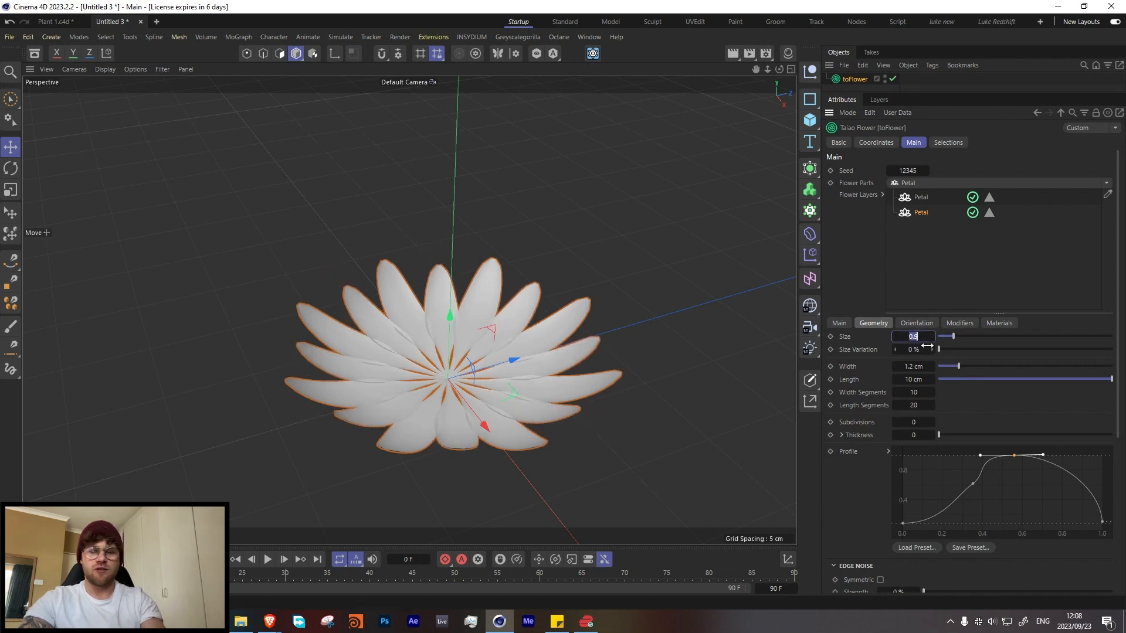
{"action": "type", "text": "0.8"}
{"action": "key", "text": "Return"}
Step: Increase the second petal layer's orientation angle slightly to tilt its petals further upward
{"action": "mouse_move", "coordinate": [424, 363]}
{"action": "left_mouse_down", "text": "alt"}
{"action": "mouse_move", "coordinate": [446, 318]}
{"action": "mouse_move", "coordinate": [420, 343]}
{"action": "left_mouse_up", "text": "alt"}
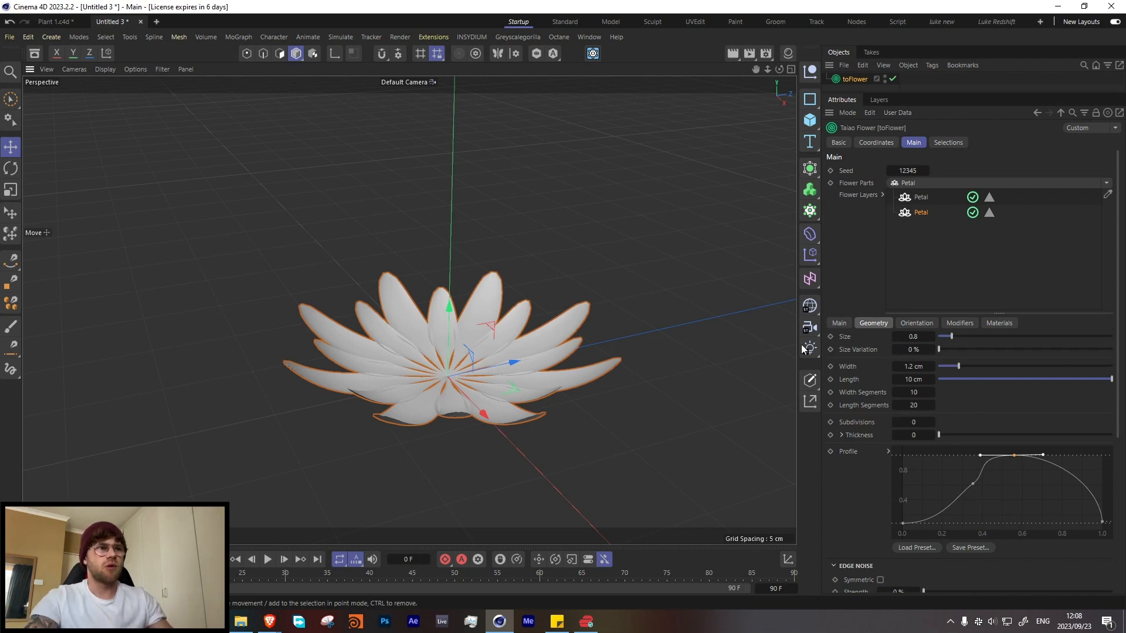
{"action": "left_click", "coordinate": [918, 323]}
{"action": "left_click_drag", "start_coordinate": [1022, 337], "coordinate": [1033, 335]}
{"action": "left_click_drag", "start_coordinate": [488, 361], "coordinate": [429, 305], "text": "alt"}
Step: Set the second petal layer's position to 0.2 cm
{"action": "left_click", "coordinate": [837, 323]}
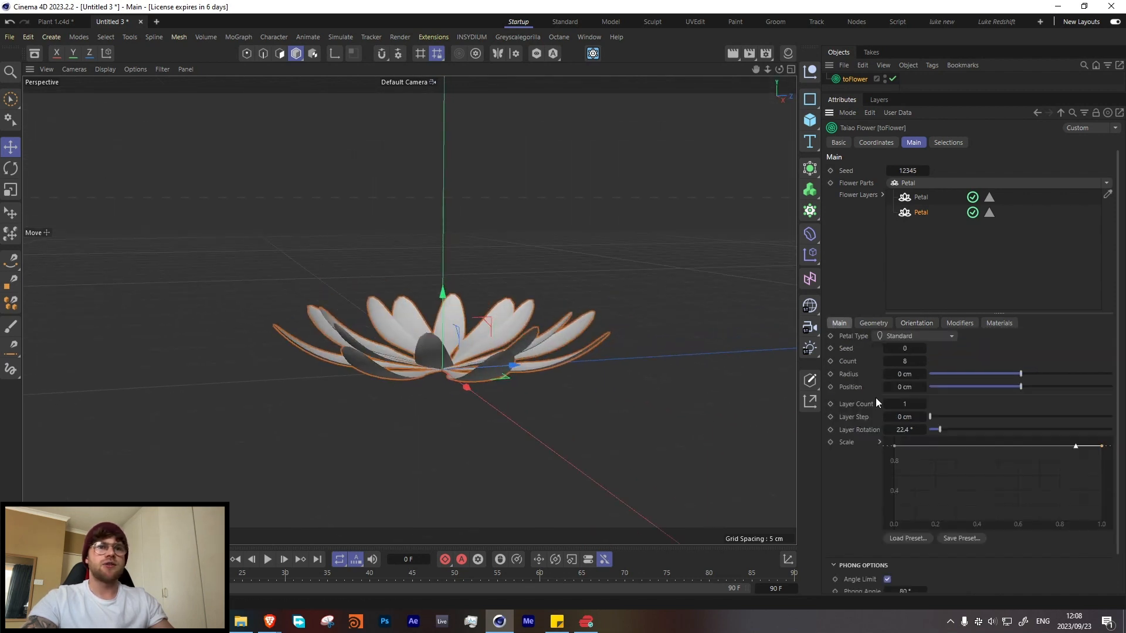
{"action": "left_click", "coordinate": [922, 387]}
{"action": "left_click", "coordinate": [923, 387]}
{"action": "left_click_drag", "start_coordinate": [418, 340], "coordinate": [405, 361], "text": "alt"}
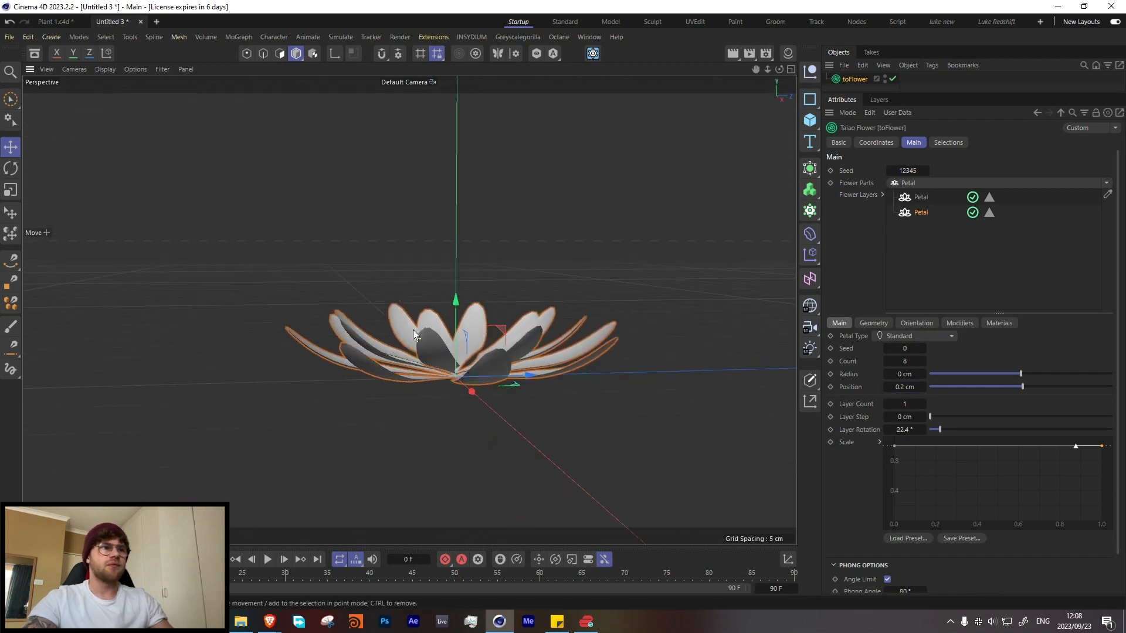
Step: Set the second petal layer's size to 0.9
{"action": "left_click", "coordinate": [880, 324]}
{"action": "left_click", "coordinate": [913, 337]}
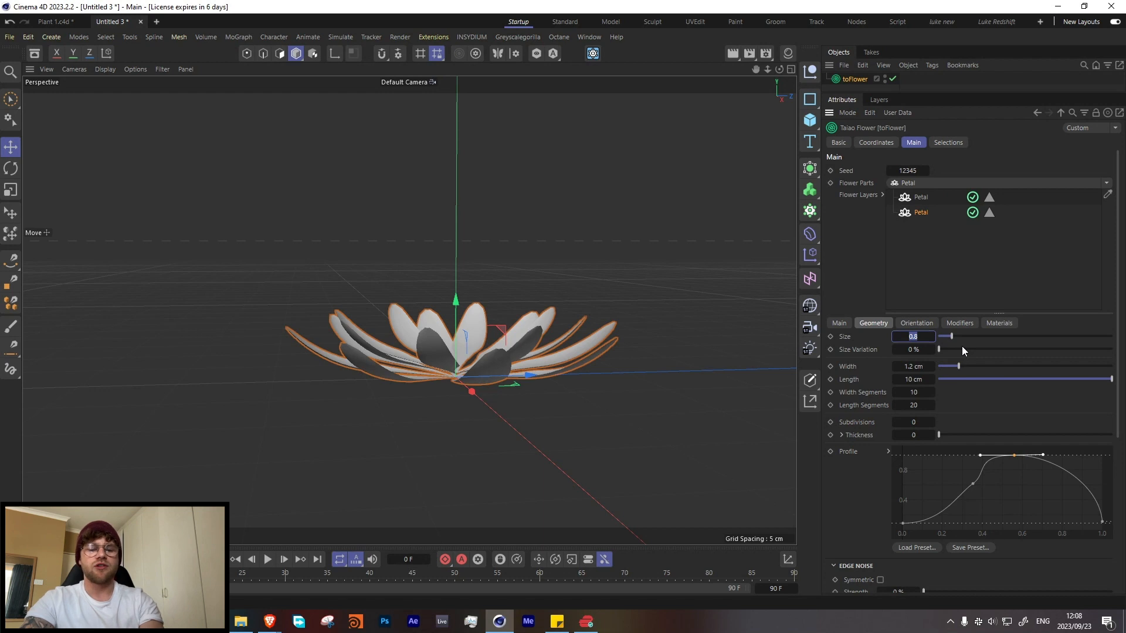
{"action": "type", "text": "0.9"}
{"action": "key", "text": "Return"}
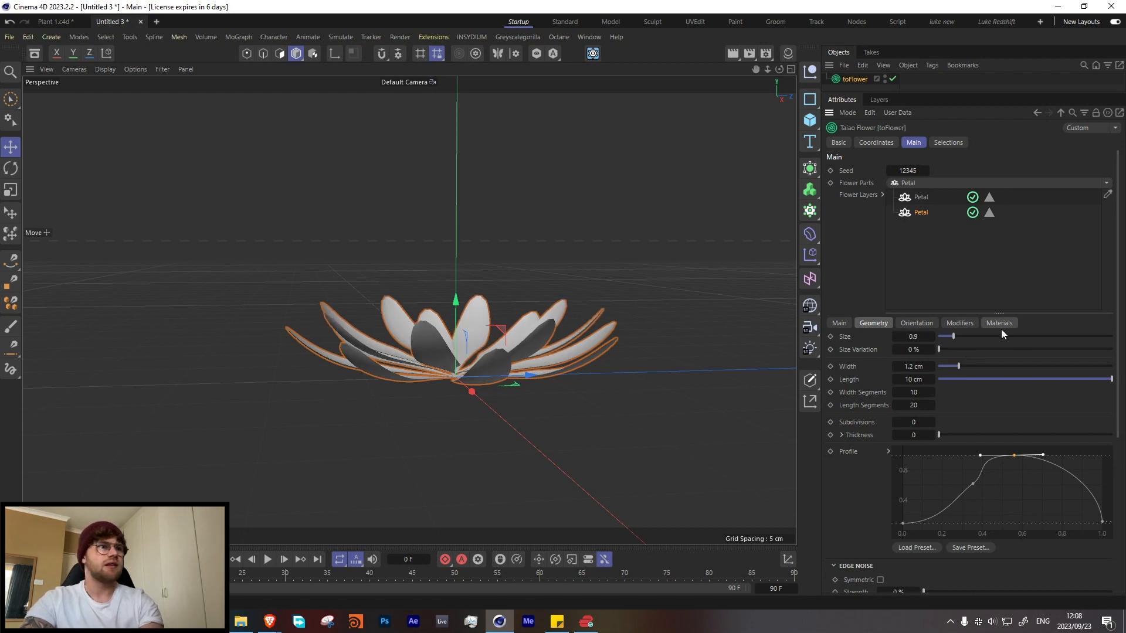
Step: Duplicate the first petal layer as a third layer and set the copy's orientation angle to 29.6°
{"action": "left_click_drag", "start_coordinate": [920, 211], "coordinate": [920, 226], "text": "ctrl"}
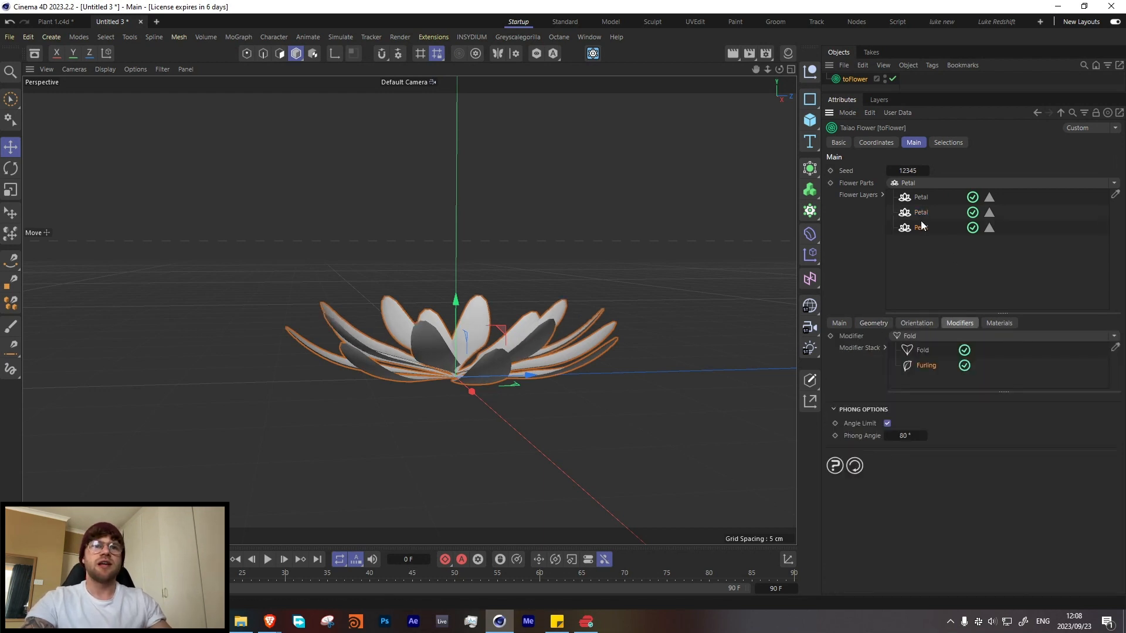
{"action": "left_click", "coordinate": [905, 325]}
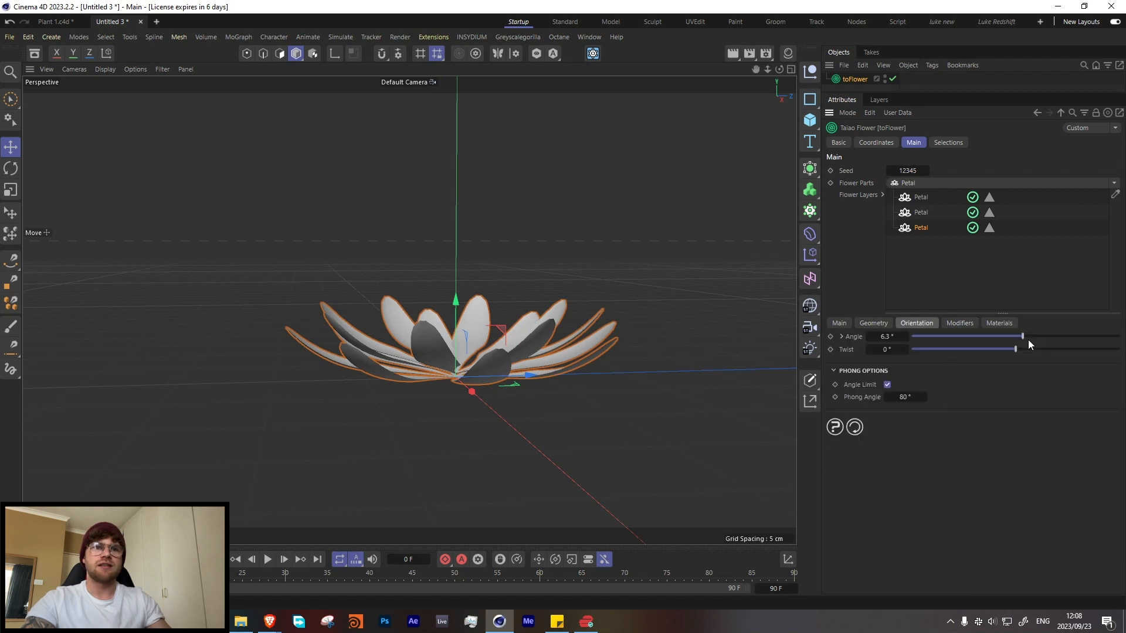
{"action": "left_click_drag", "start_coordinate": [1027, 333], "coordinate": [1050, 333]}
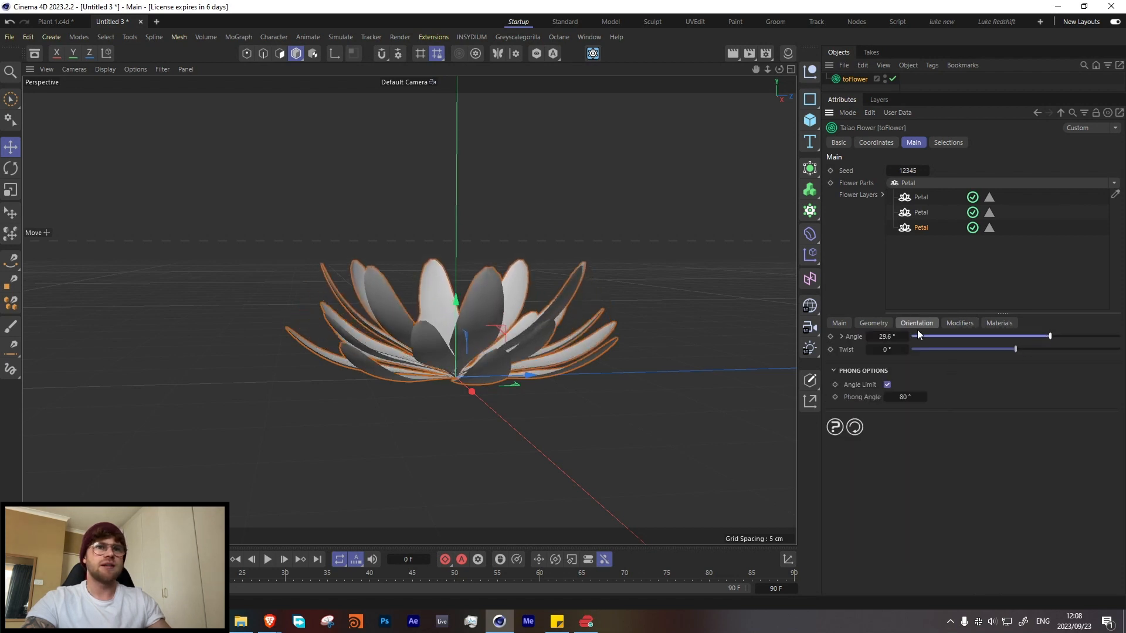
Step: Set the third petal layer's size to 0.8
{"action": "left_click", "coordinate": [878, 324]}
{"action": "double_click", "coordinate": [916, 339]}
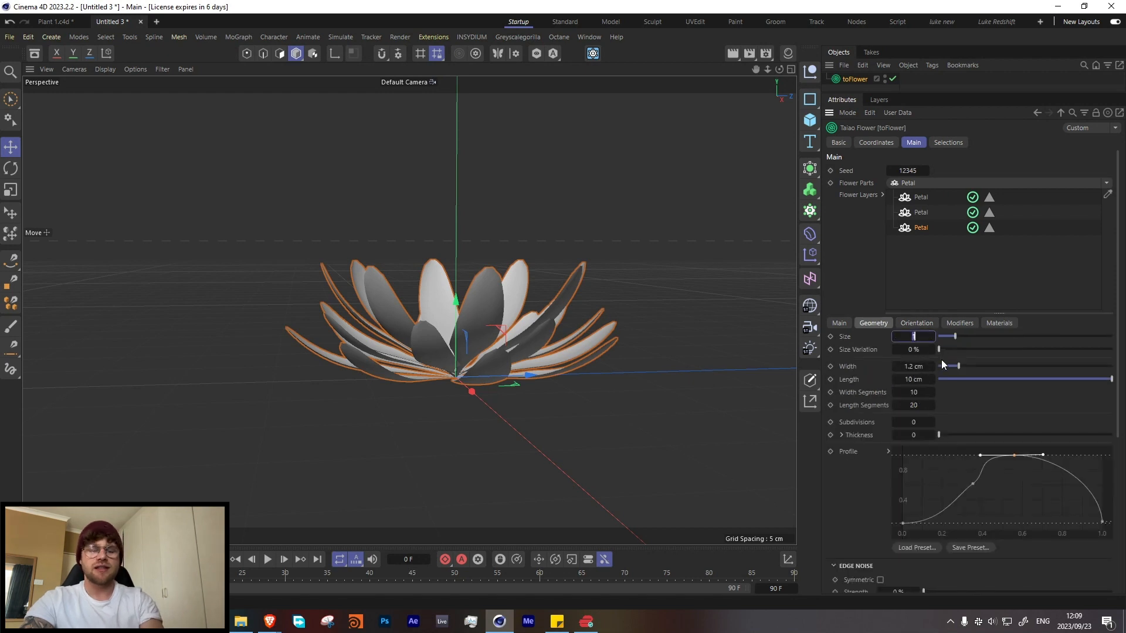
{"action": "type", "text": "0.8"}
{"action": "key", "text": "Return"}
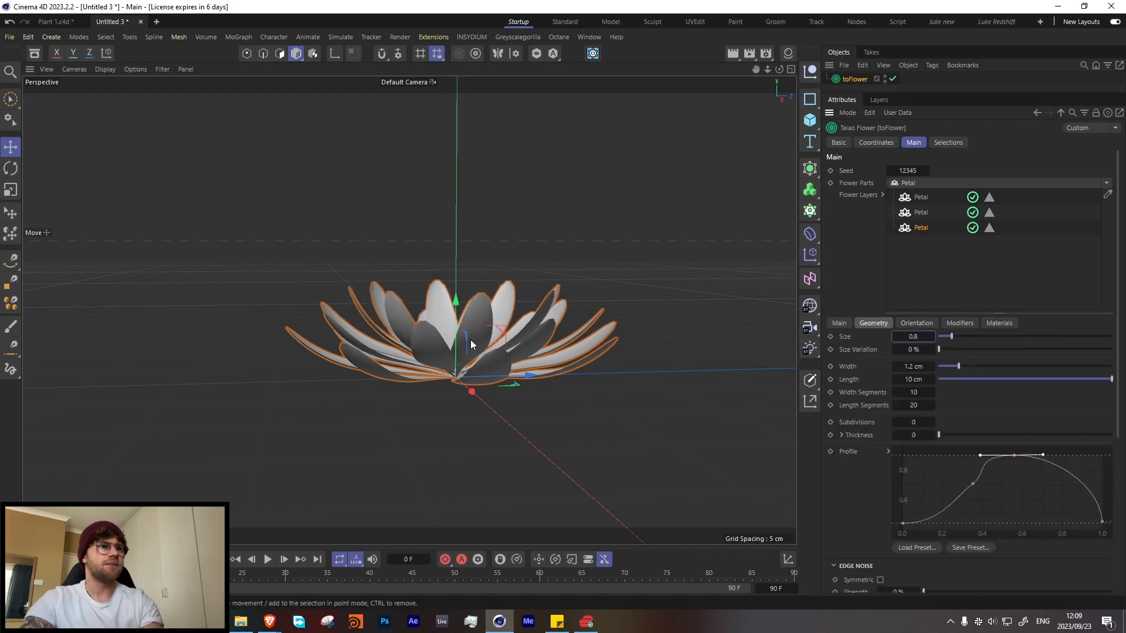
{"action": "left_click_drag", "start_coordinate": [459, 326], "coordinate": [528, 375], "text": "alt"}
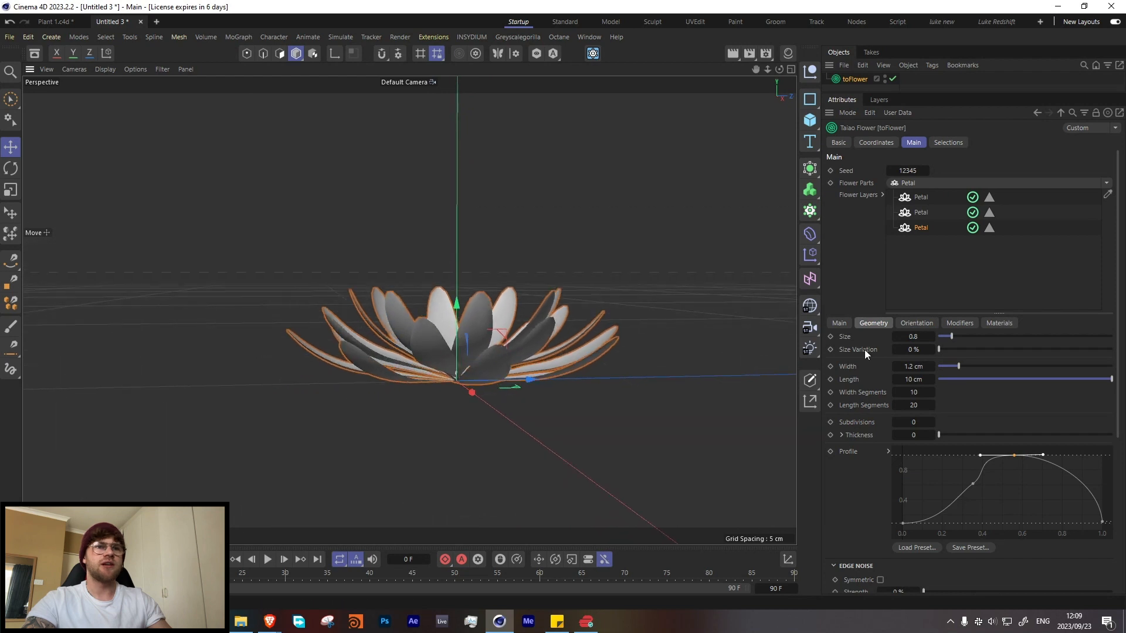
Step: Set the size variation to 4.2% on both the third and second petal layers
{"action": "left_click", "coordinate": [917, 323]}
{"action": "left_click", "coordinate": [874, 323]}
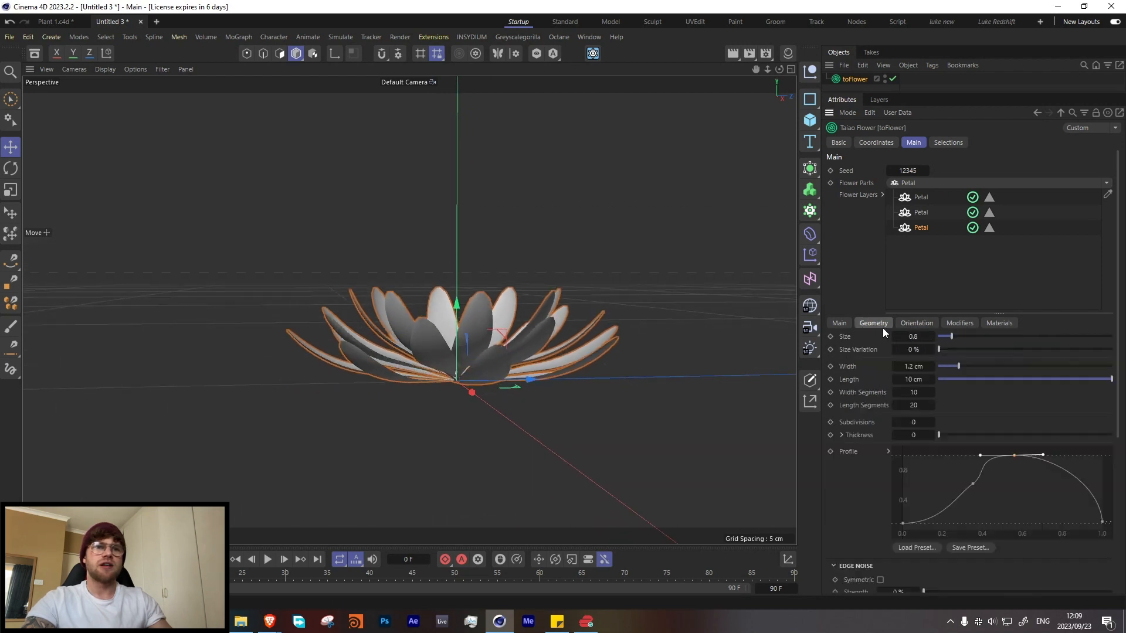
{"action": "left_click_drag", "start_coordinate": [940, 350], "coordinate": [945, 348]}
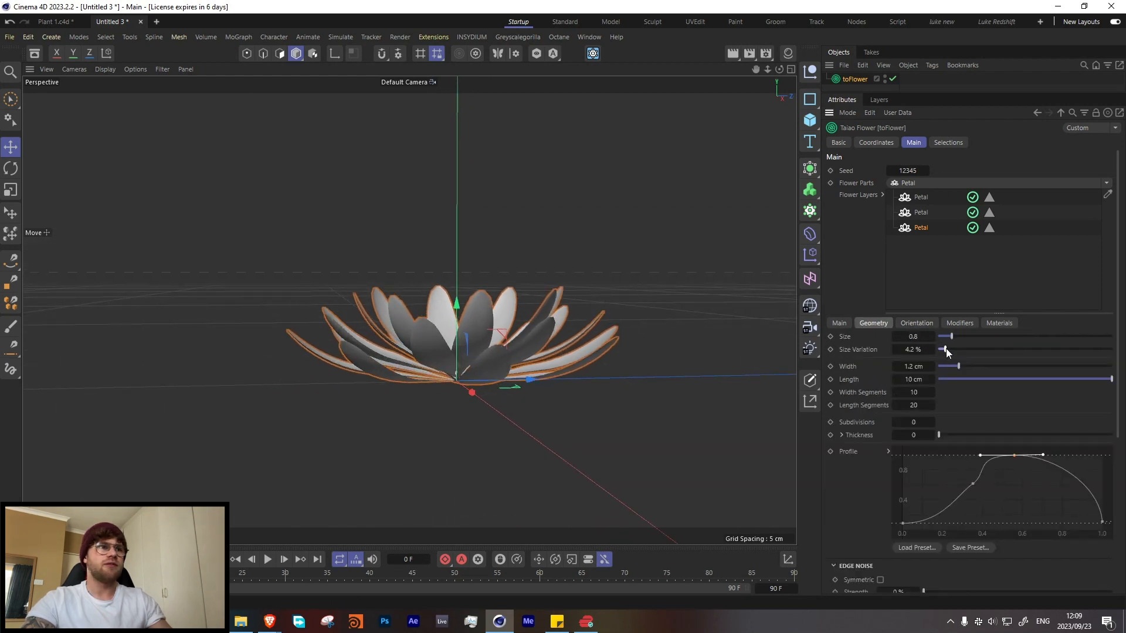
{"action": "left_click", "coordinate": [916, 212]}
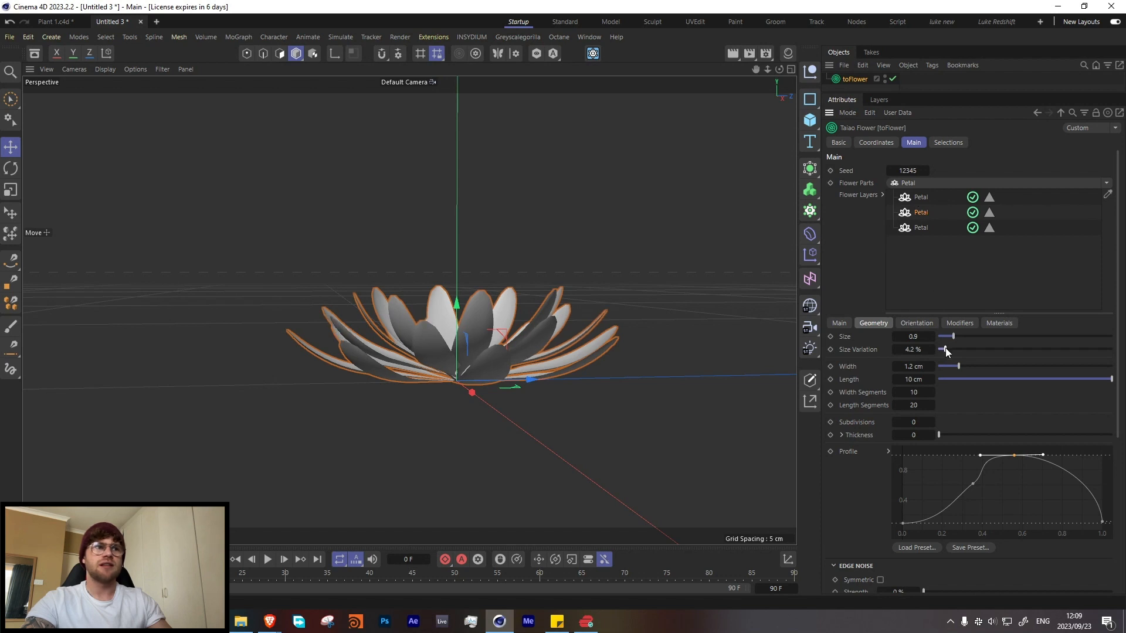
{"action": "left_click", "coordinate": [925, 228]}
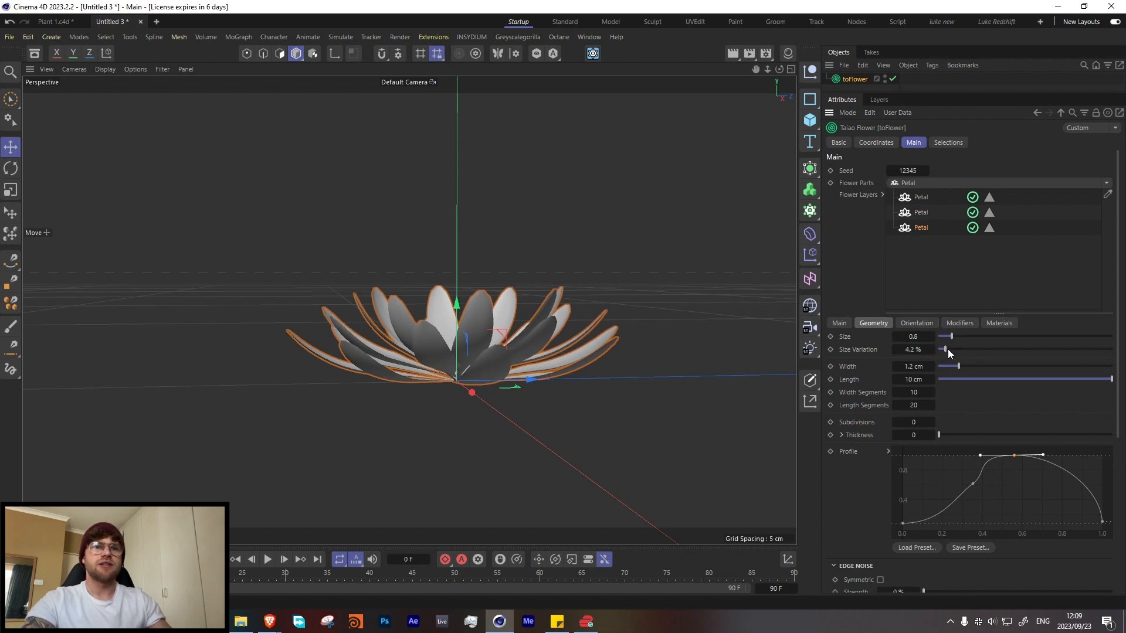
Step: Set the third petal layer's position to 0.2 cm
{"action": "left_click_drag", "start_coordinate": [431, 343], "coordinate": [396, 364], "text": "alt"}
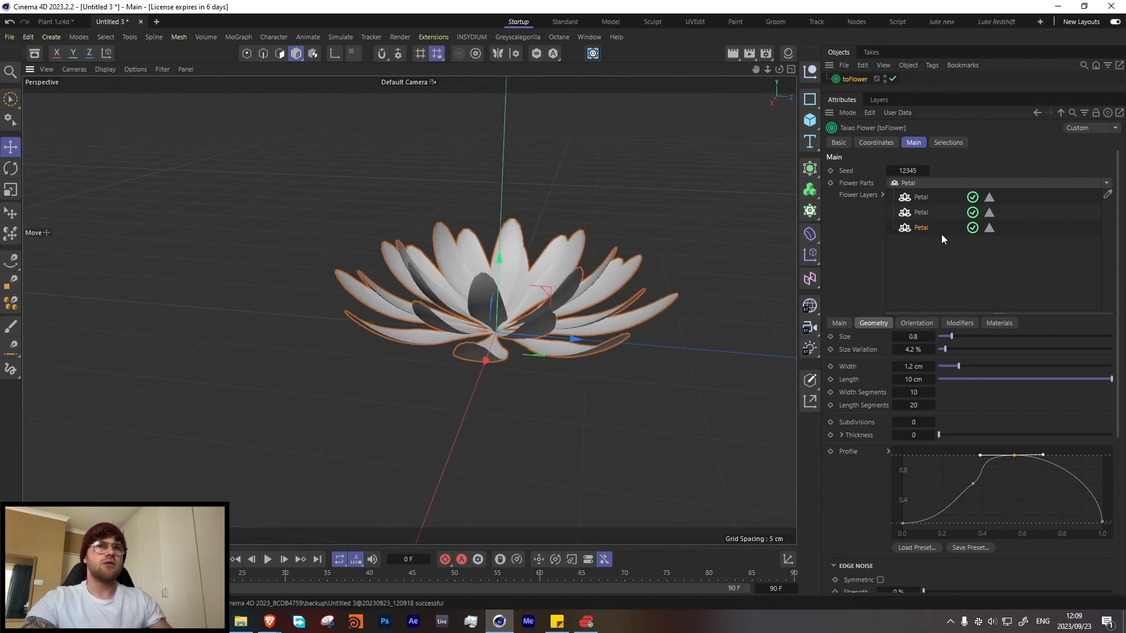
{"action": "left_click", "coordinate": [839, 323]}
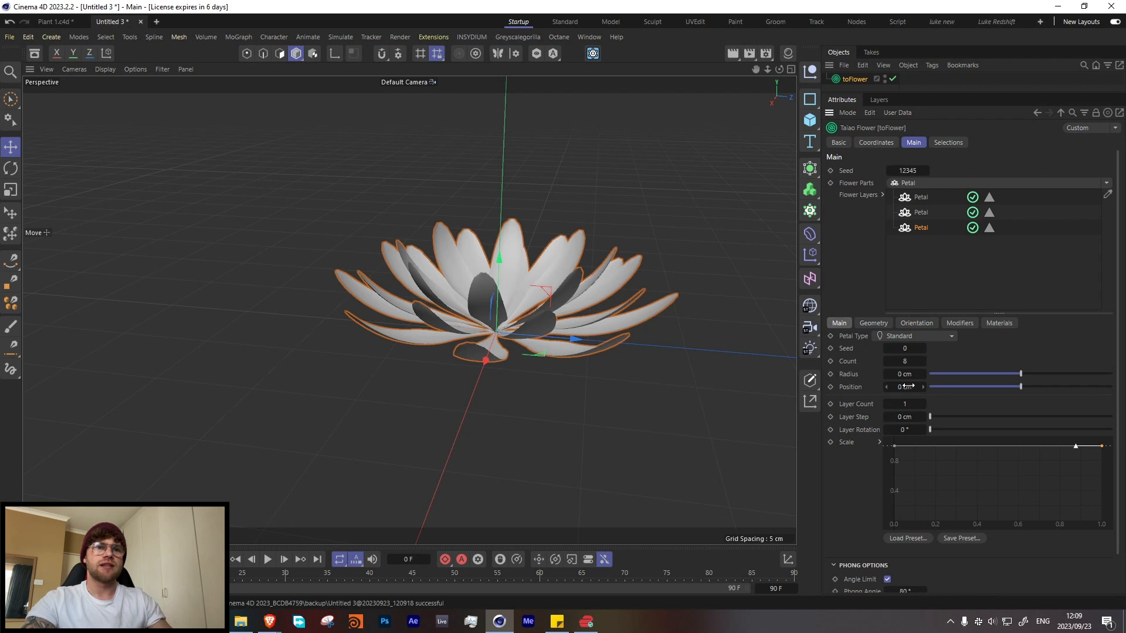
{"action": "left_click_drag", "start_coordinate": [908, 387], "coordinate": [914, 387]}
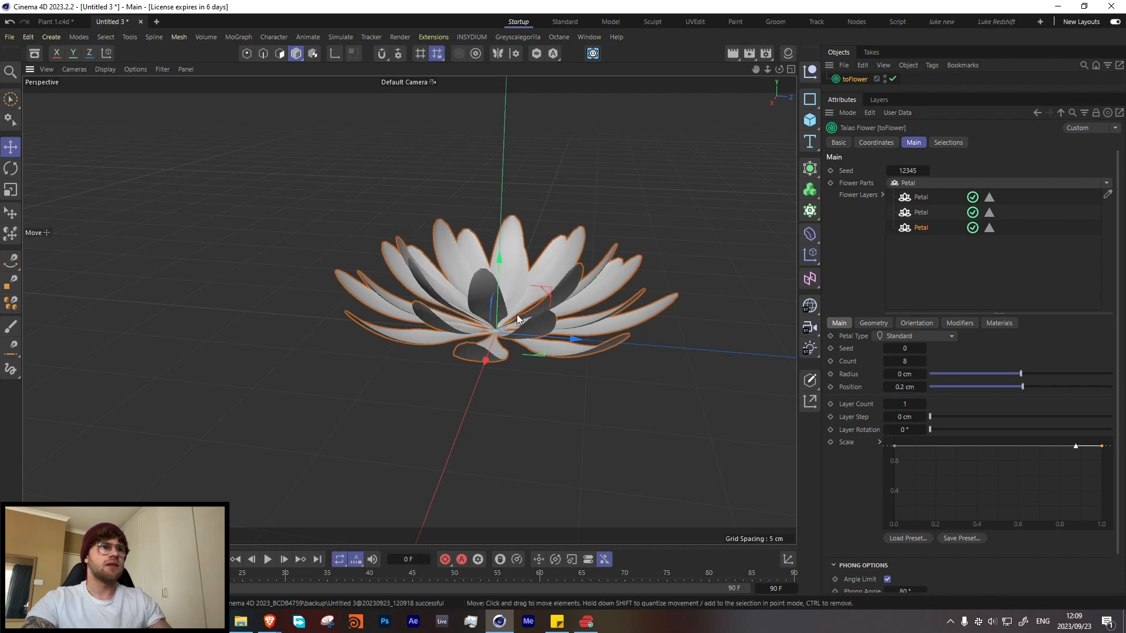
Step: Duplicate the third petal layer as a fourth layer
{"action": "mouse_move", "coordinate": [517, 320]}
{"action": "left_mouse_down", "text": "alt"}
{"action": "mouse_move", "coordinate": [540, 287]}
{"action": "mouse_move", "coordinate": [510, 317]}
{"action": "left_mouse_up", "text": "alt"}
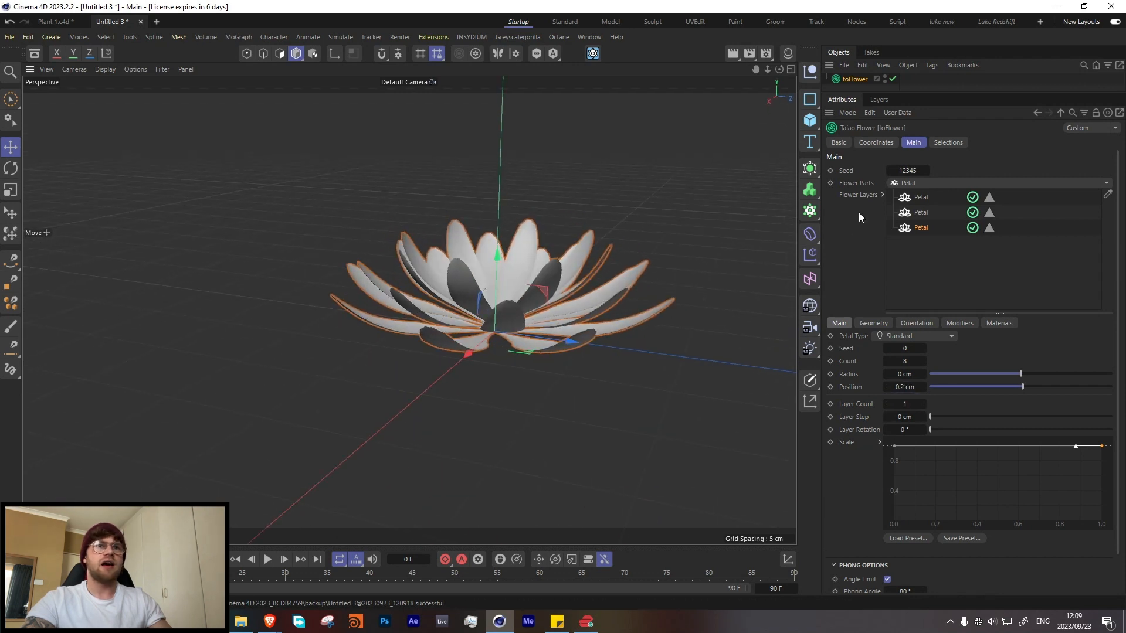
{"action": "left_click_drag", "start_coordinate": [917, 229], "coordinate": [924, 247], "text": "ctrl"}
{"action": "left_click_drag", "start_coordinate": [535, 301], "coordinate": [522, 321], "text": "alt"}
Step: Set the third petal layer's size to 0.85
{"action": "left_click", "coordinate": [920, 228]}
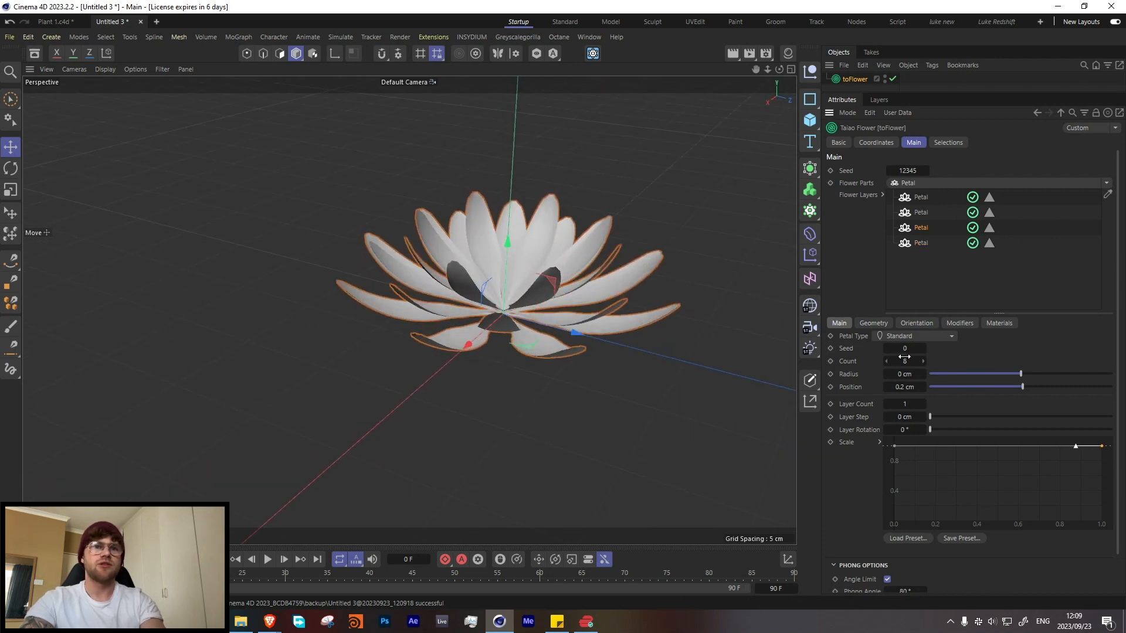
{"action": "left_click", "coordinate": [873, 323]}
{"action": "left_click", "coordinate": [922, 336]}
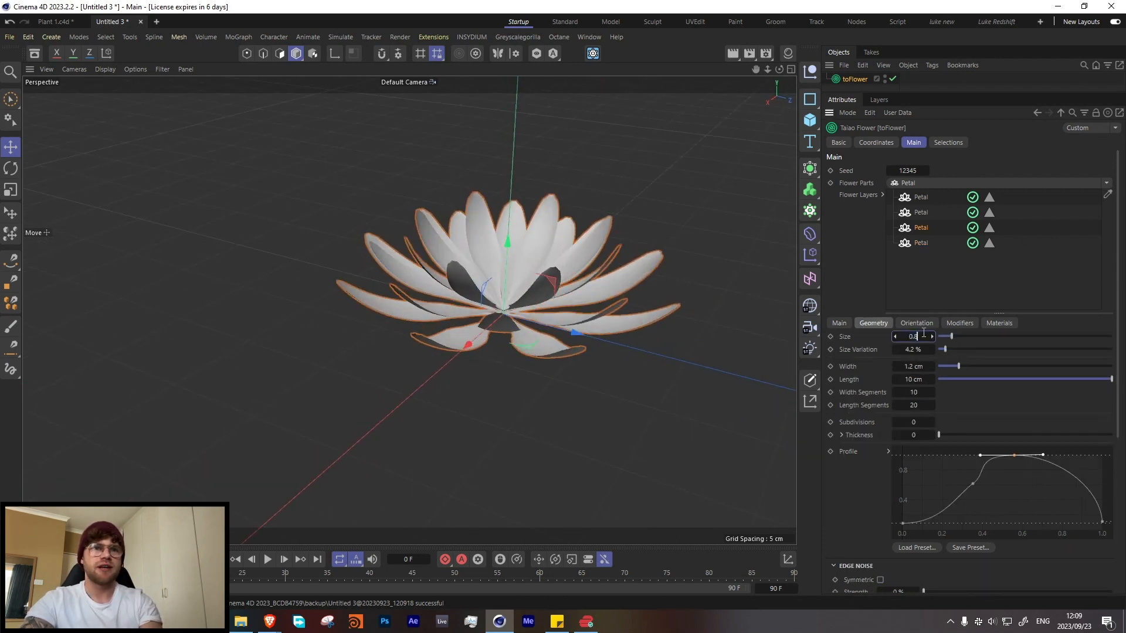
{"action": "type", "text": "5"}
{"action": "key", "text": "Return"}
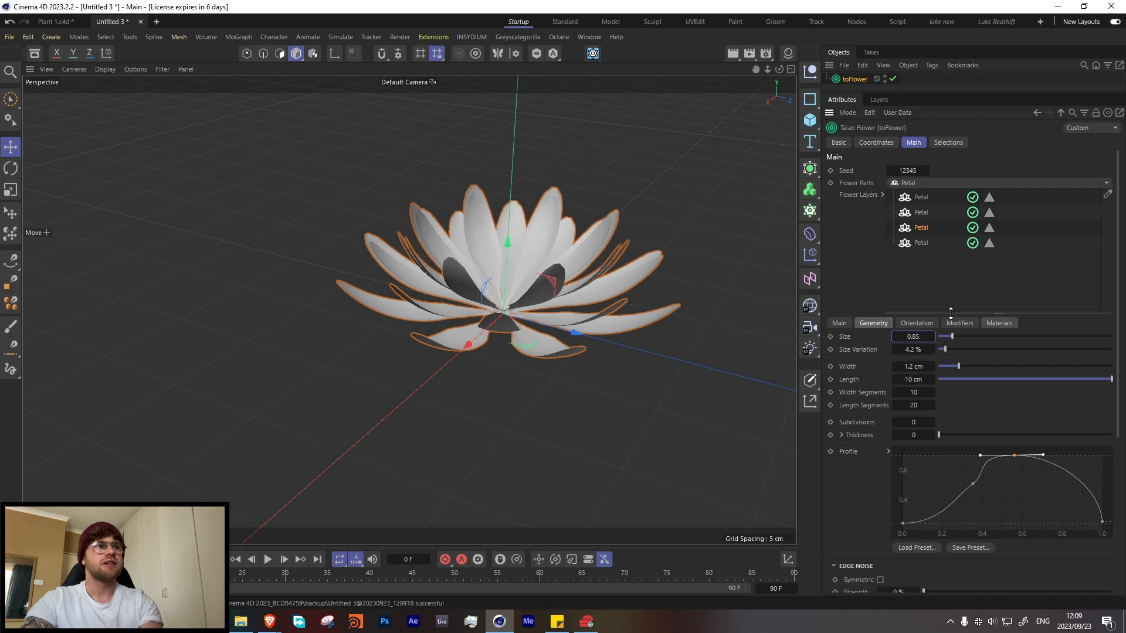
Step: Set the fourth petal layer's orientation angle to 37.7°
{"action": "left_click", "coordinate": [920, 242]}
{"action": "left_click", "coordinate": [923, 322]}
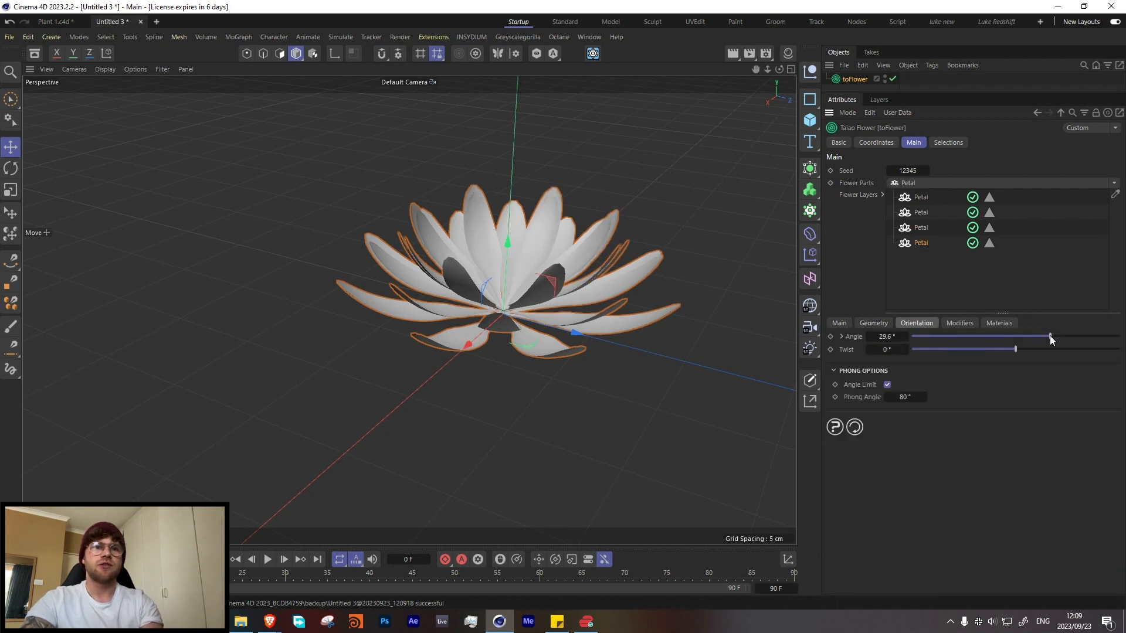
{"action": "left_click_drag", "start_coordinate": [1049, 335], "coordinate": [1059, 335]}
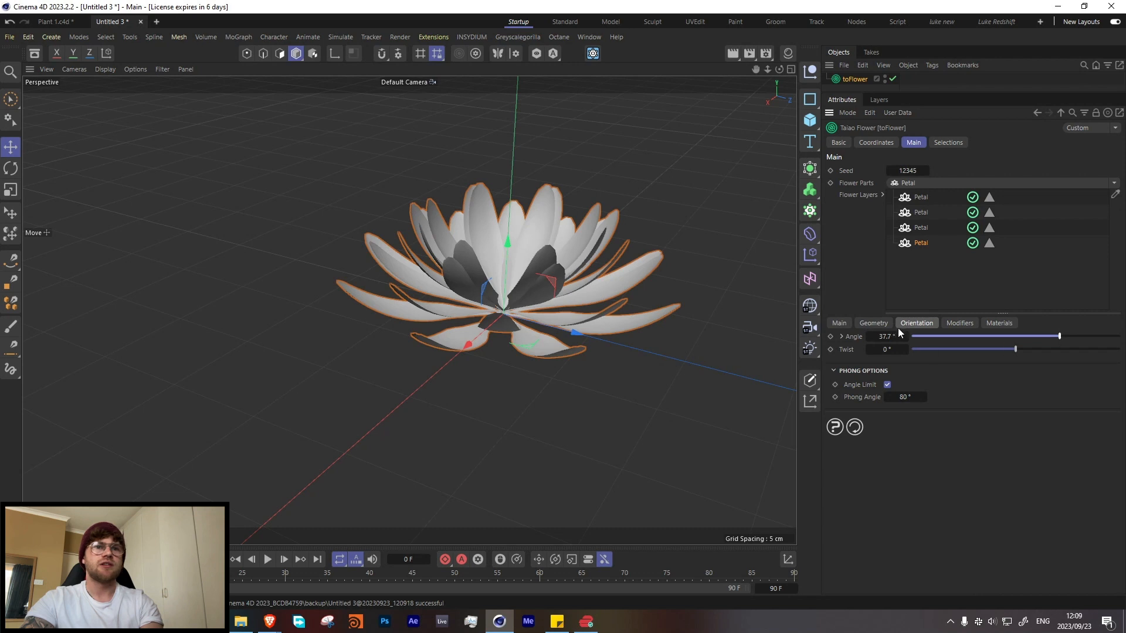
Step: Set the fourth petal layer's count to 6 and its layer rotation to 56.9°
{"action": "left_click", "coordinate": [873, 323]}
{"action": "scroll", "coordinate": [861, 466], "scroll_direction": "down", "scroll_amount": 3}
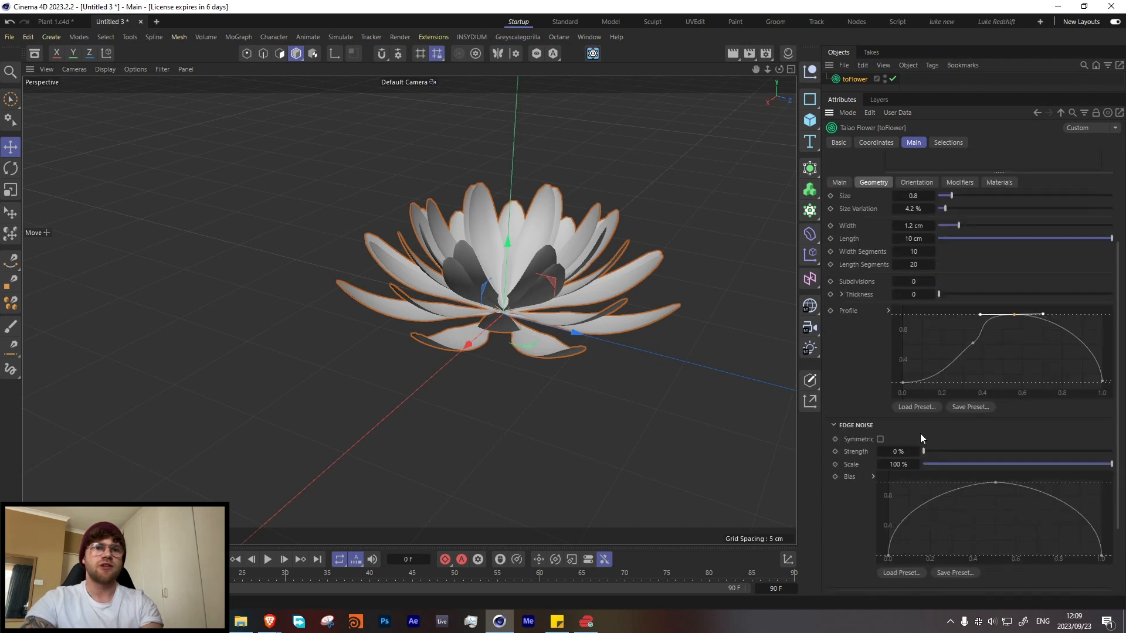
{"action": "scroll", "coordinate": [870, 405], "scroll_direction": "up", "scroll_amount": 3}
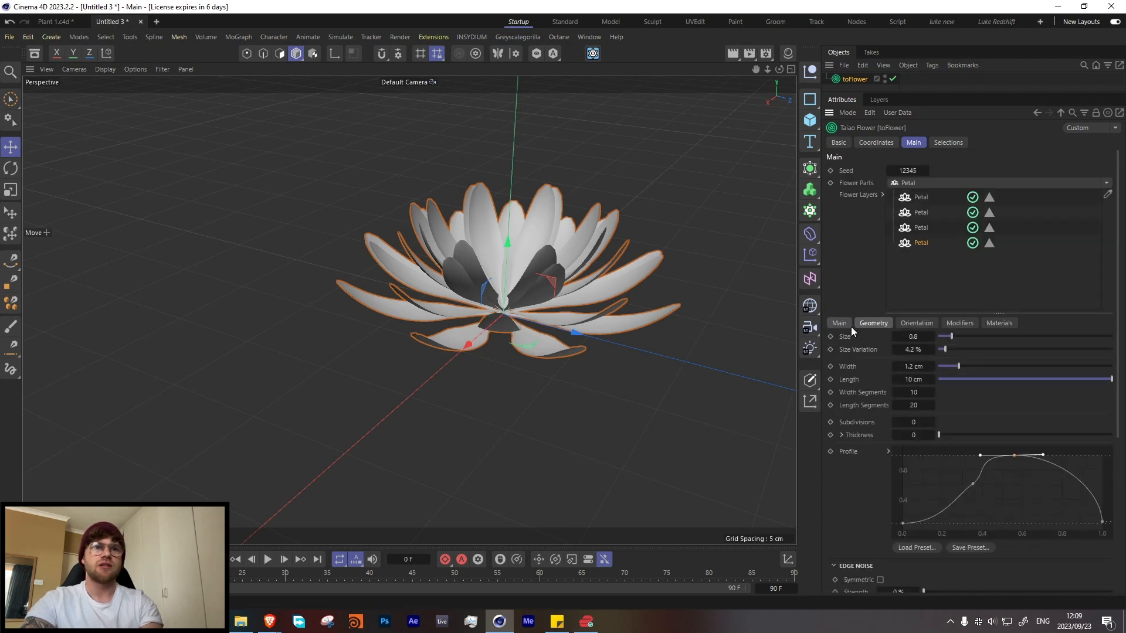
{"action": "left_click", "coordinate": [844, 323]}
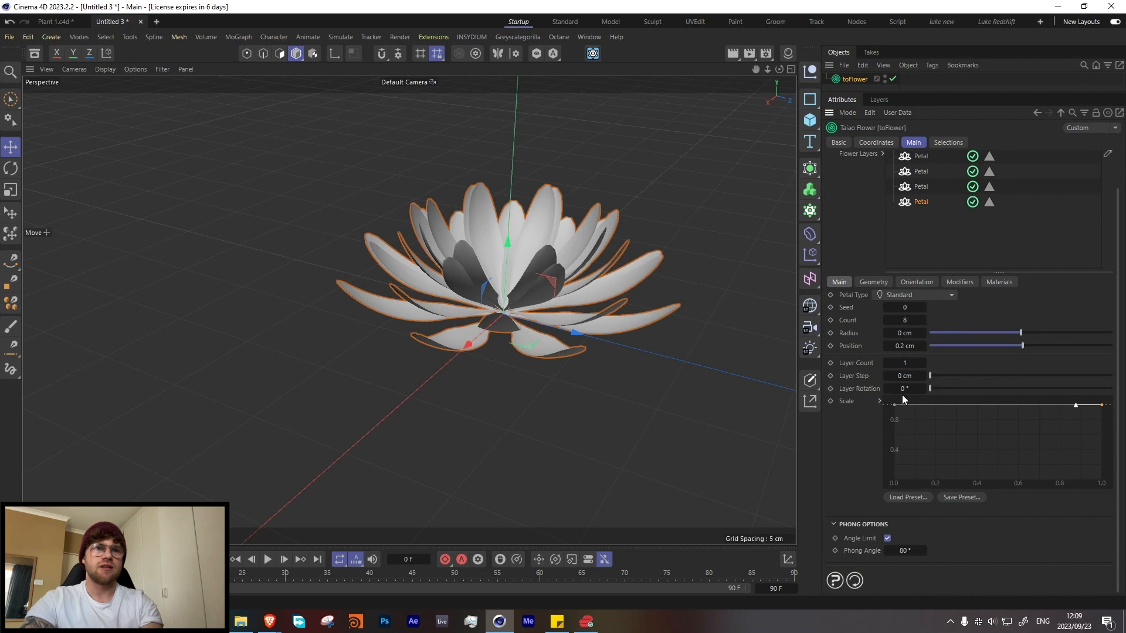
{"action": "left_click_drag", "start_coordinate": [930, 385], "coordinate": [944, 386]}
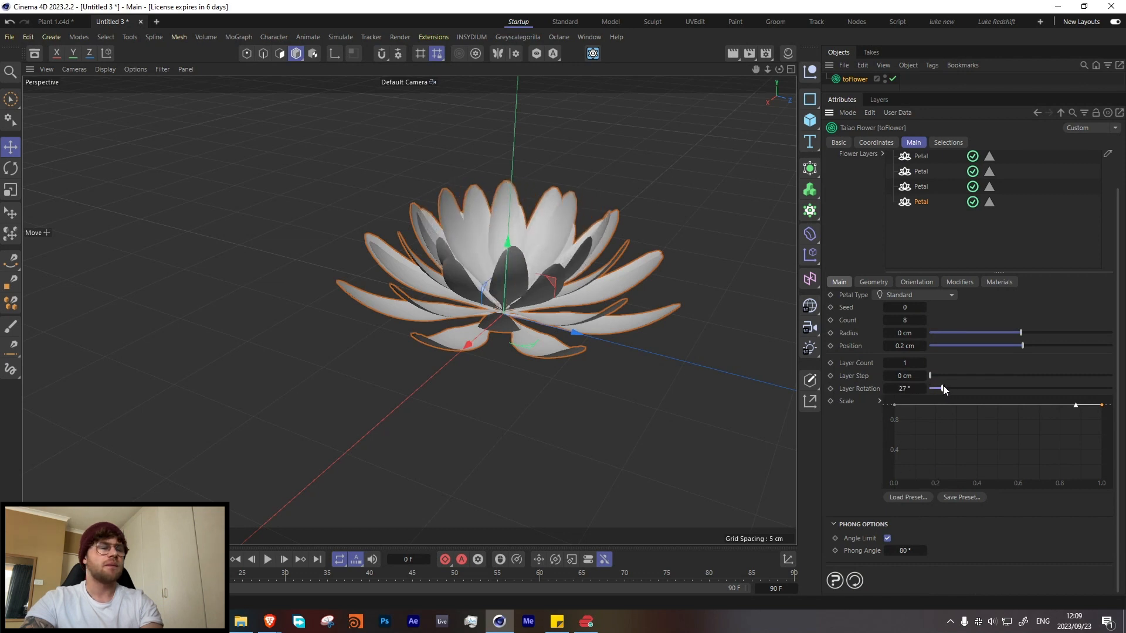
{"action": "left_click", "coordinate": [886, 321]}
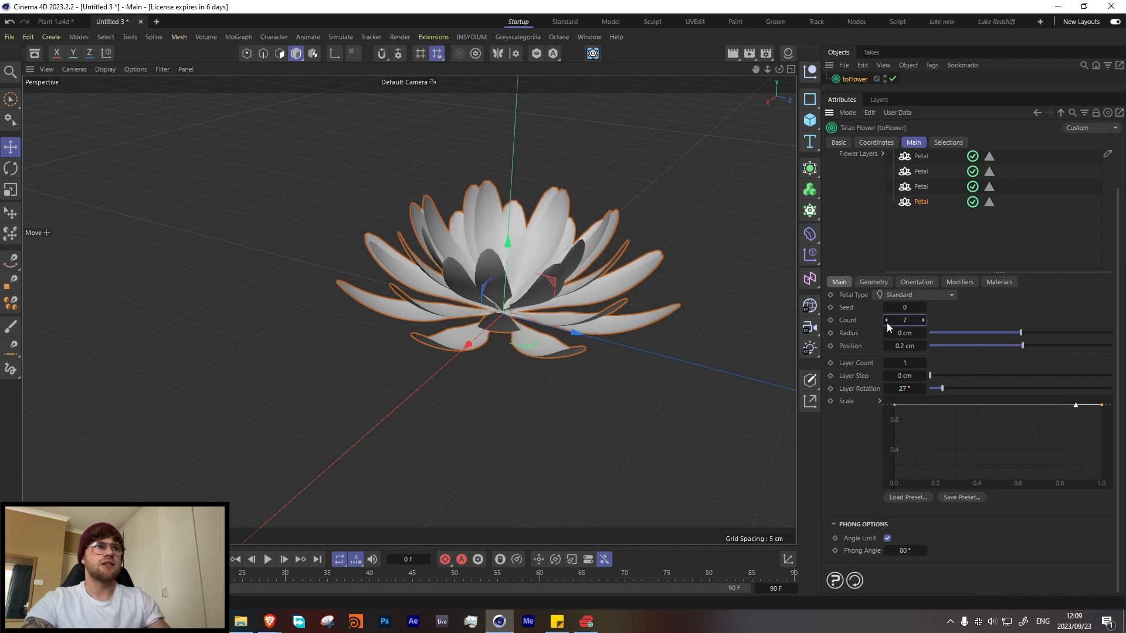
{"action": "left_click", "coordinate": [887, 321]}
{"action": "mouse_move", "coordinate": [943, 388]}
{"action": "left_mouse_down"}
{"action": "mouse_move", "coordinate": [951, 402]}
{"action": "mouse_move", "coordinate": [958, 387]}
{"action": "left_mouse_up"}
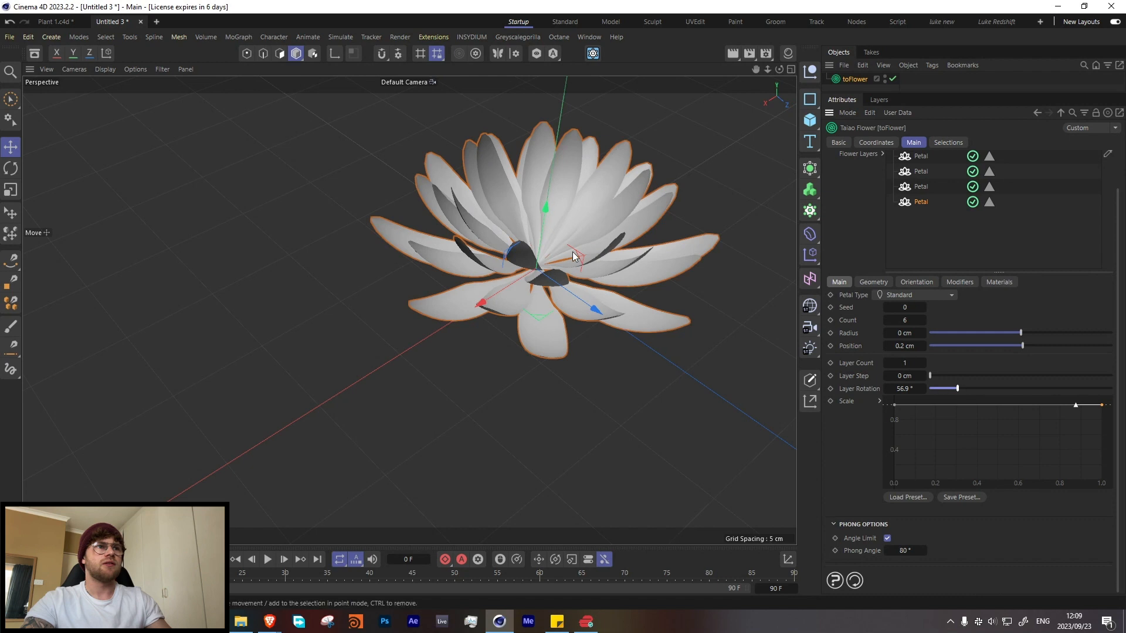
Step: Fine-tune the fourth petal layer's orientation angle and add a second Furling modifier with an angle of 27.6° to that layer
{"action": "left_click", "coordinate": [910, 283]}
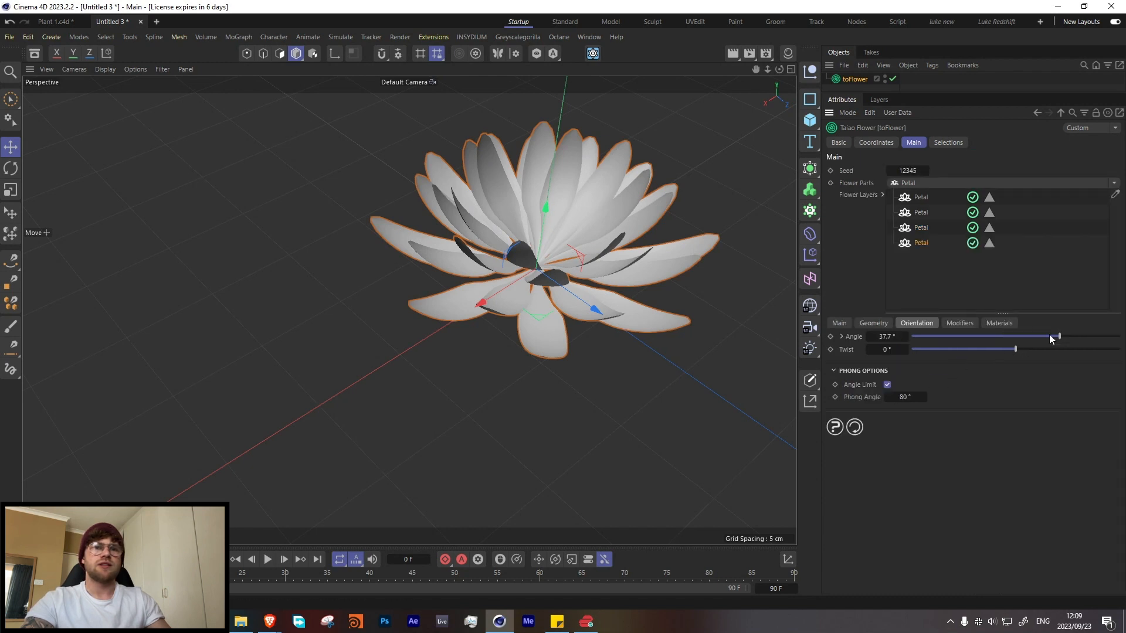
{"action": "left_click_drag", "start_coordinate": [1049, 339], "coordinate": [1060, 335]}
{"action": "left_click", "coordinate": [960, 323]}
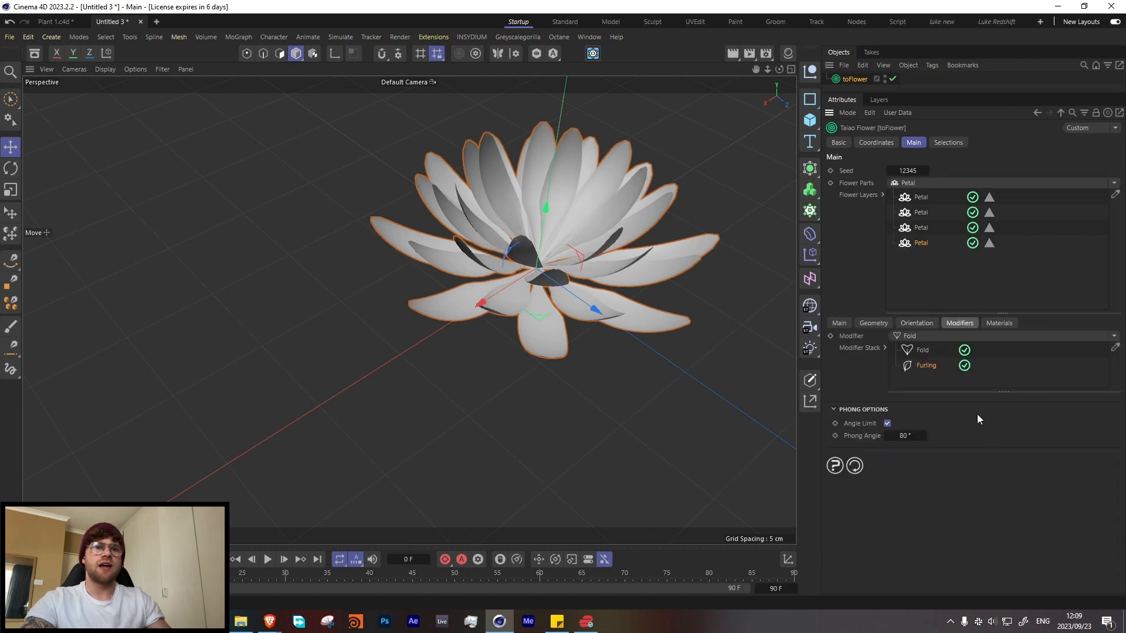
{"action": "left_click", "coordinate": [1113, 336]}
{"action": "left_click", "coordinate": [913, 365]}
{"action": "left_click_drag", "start_coordinate": [1016, 401], "coordinate": [1025, 402]}
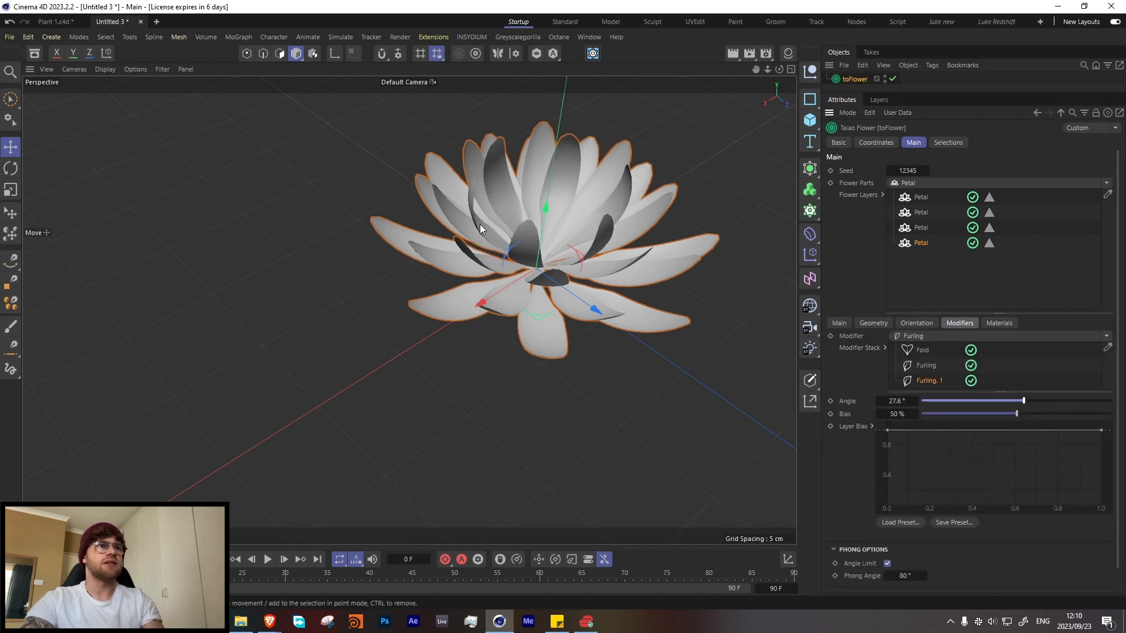
{"action": "left_click_drag", "start_coordinate": [582, 231], "coordinate": [586, 182], "text": "alt"}
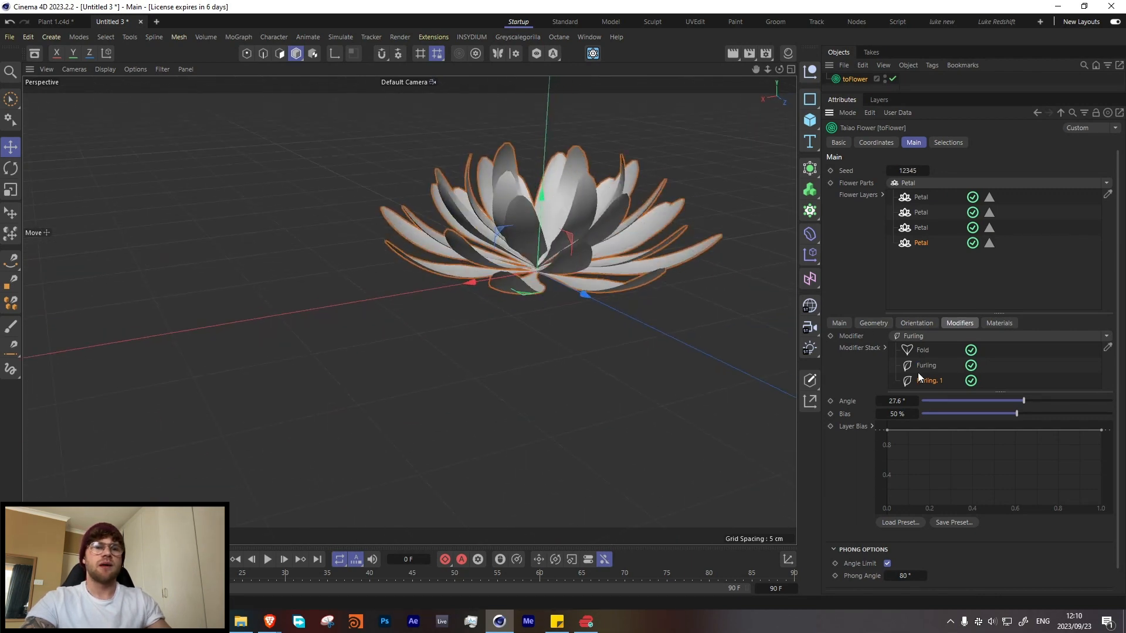
Step: Set the second petal layer's position to 0.3 cm
{"action": "left_click", "coordinate": [921, 227]}
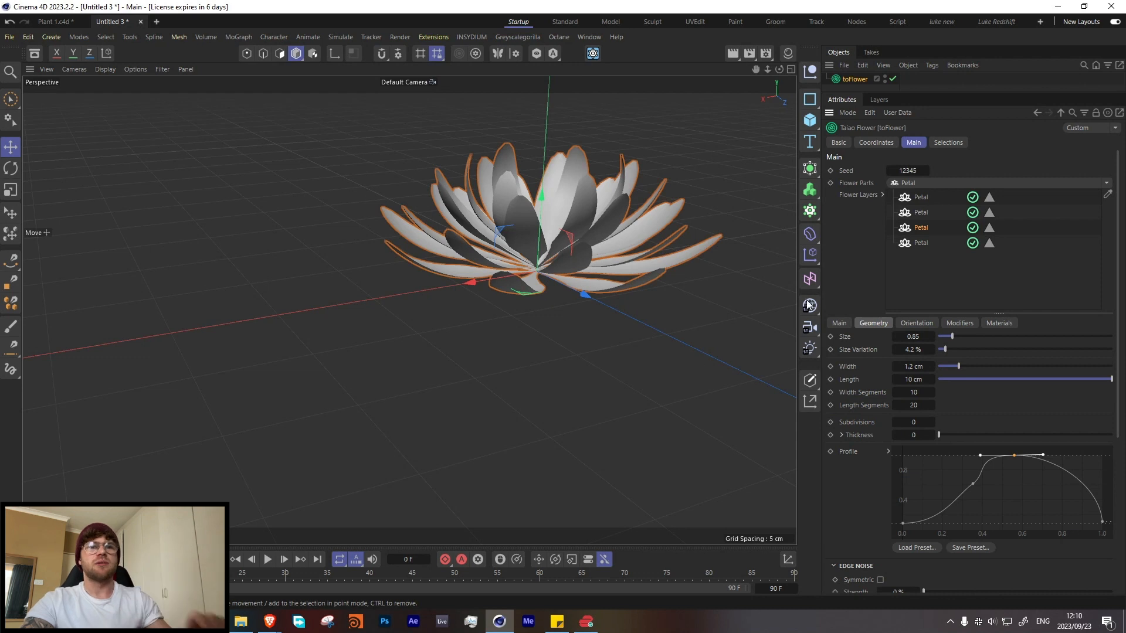
{"action": "left_click", "coordinate": [920, 212]}
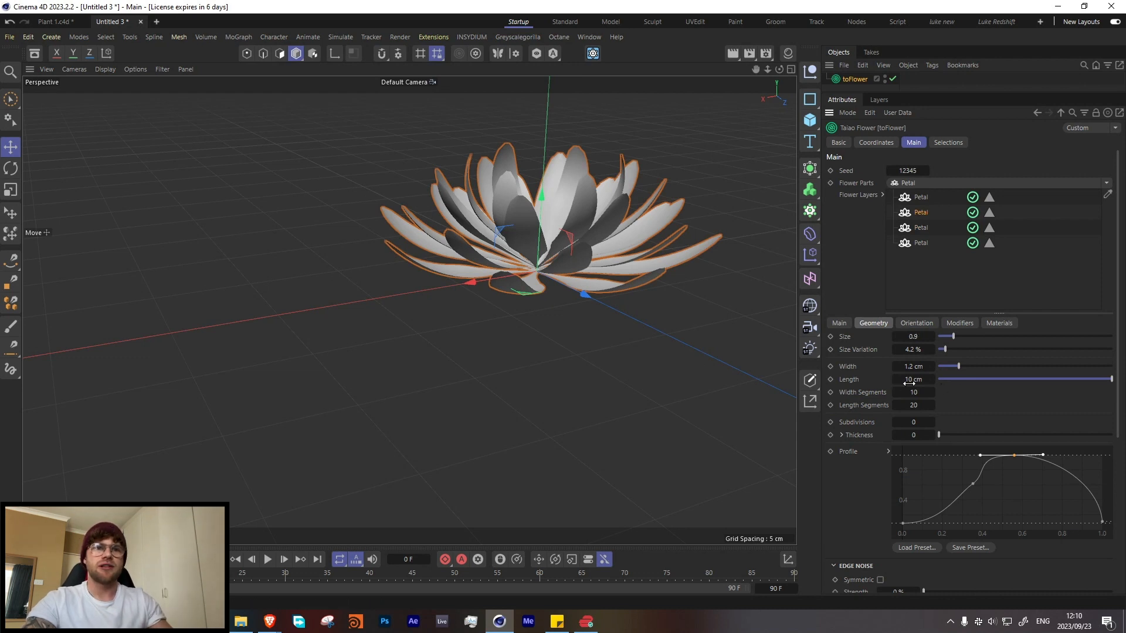
{"action": "left_click", "coordinate": [839, 324]}
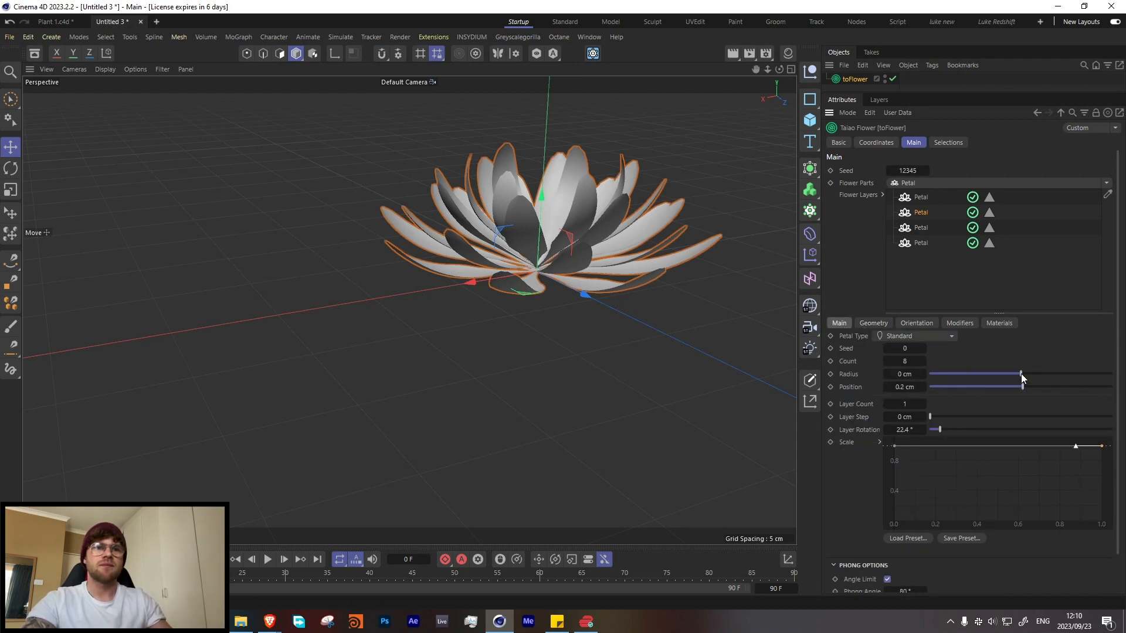
{"action": "left_click", "coordinate": [923, 387]}
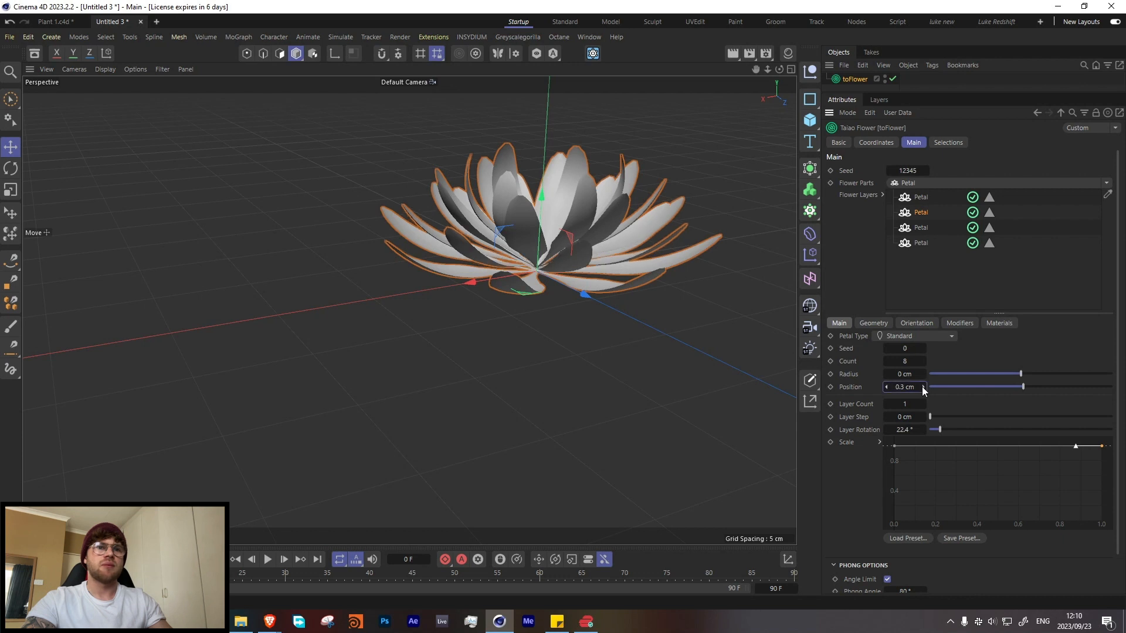
Step: Set the third petal layer's position to 0.5 cm
{"action": "left_click", "coordinate": [924, 228]}
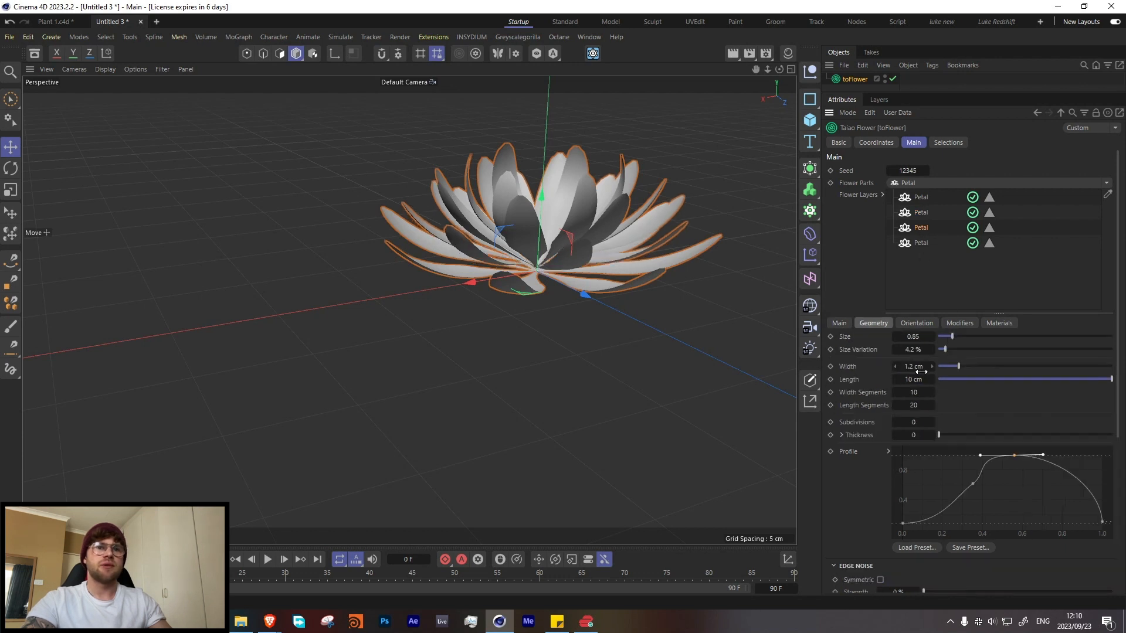
{"action": "left_click", "coordinate": [839, 324]}
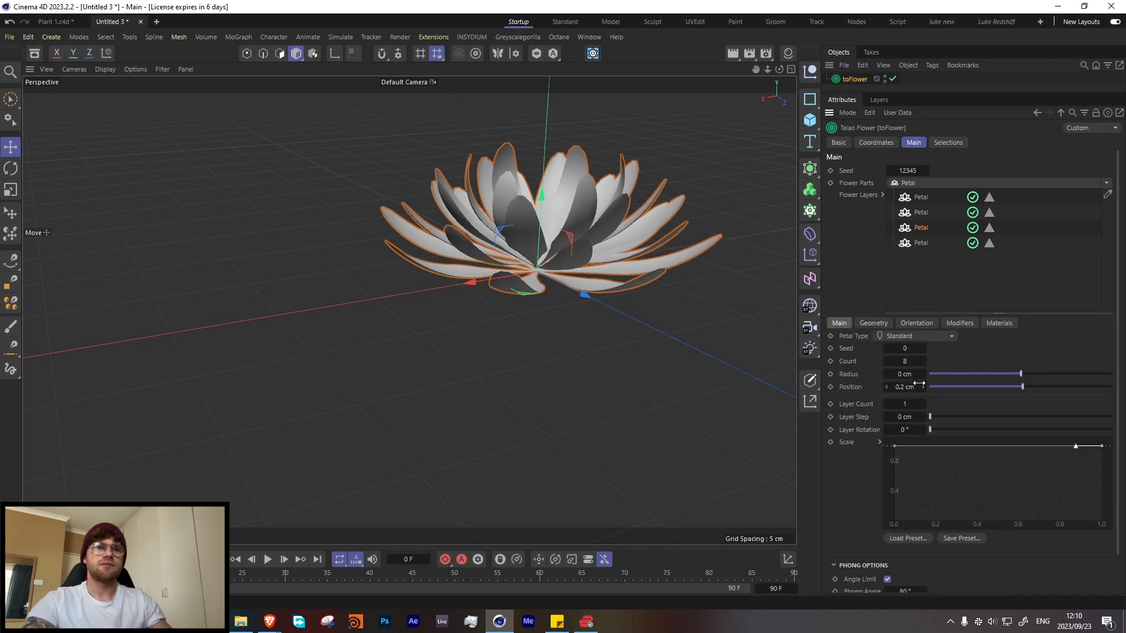
{"action": "left_click", "coordinate": [924, 387]}
{"action": "left_click", "coordinate": [924, 387]}
{"action": "left_click", "coordinate": [923, 387]}
Step: Set the fourth petal layer's position to 0.6 cm
{"action": "left_click", "coordinate": [918, 245]}
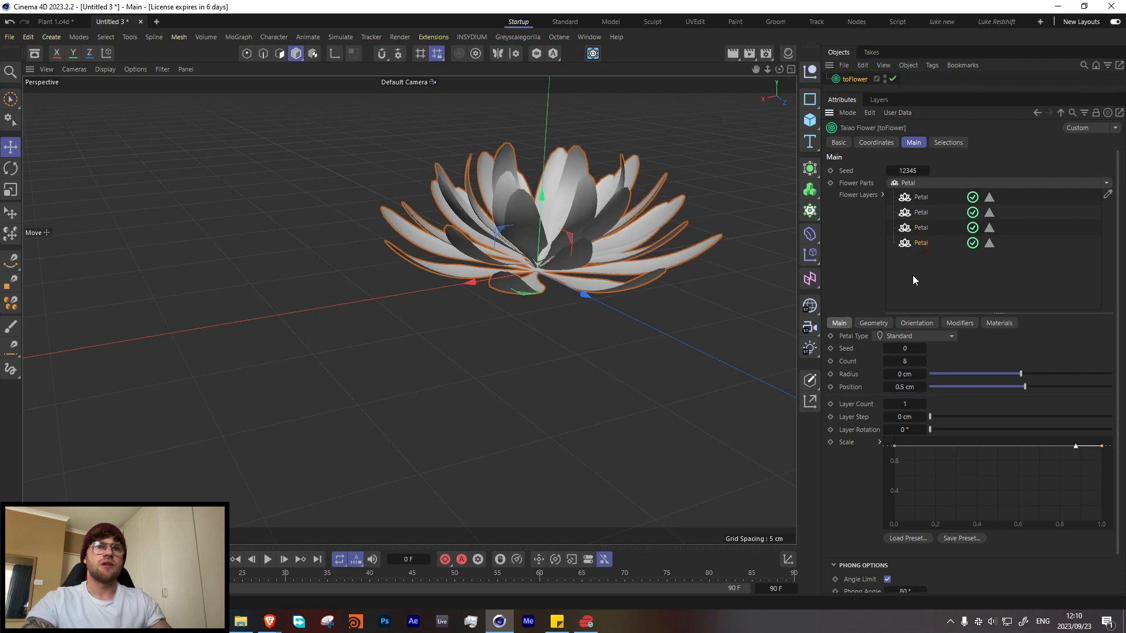
{"action": "left_click", "coordinate": [839, 323]}
{"action": "left_click", "coordinate": [924, 387]}
{"action": "left_click", "coordinate": [923, 387]}
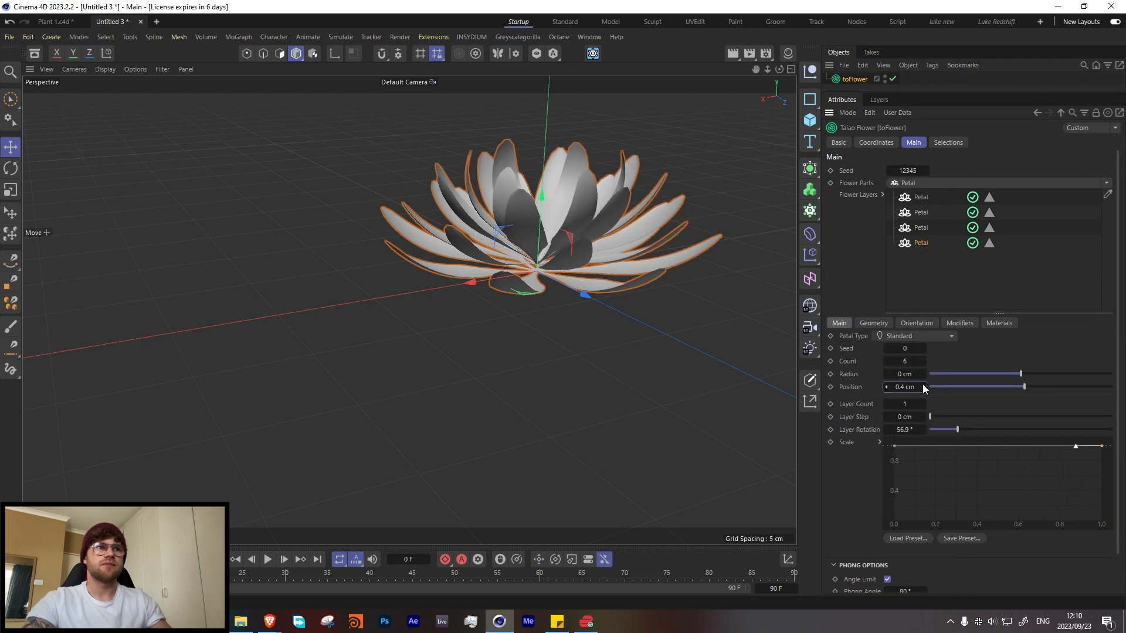
{"action": "left_click", "coordinate": [924, 386]}
{"action": "left_click", "coordinate": [924, 387]}
{"action": "left_click_drag", "start_coordinate": [662, 283], "coordinate": [522, 211], "text": "alt"}
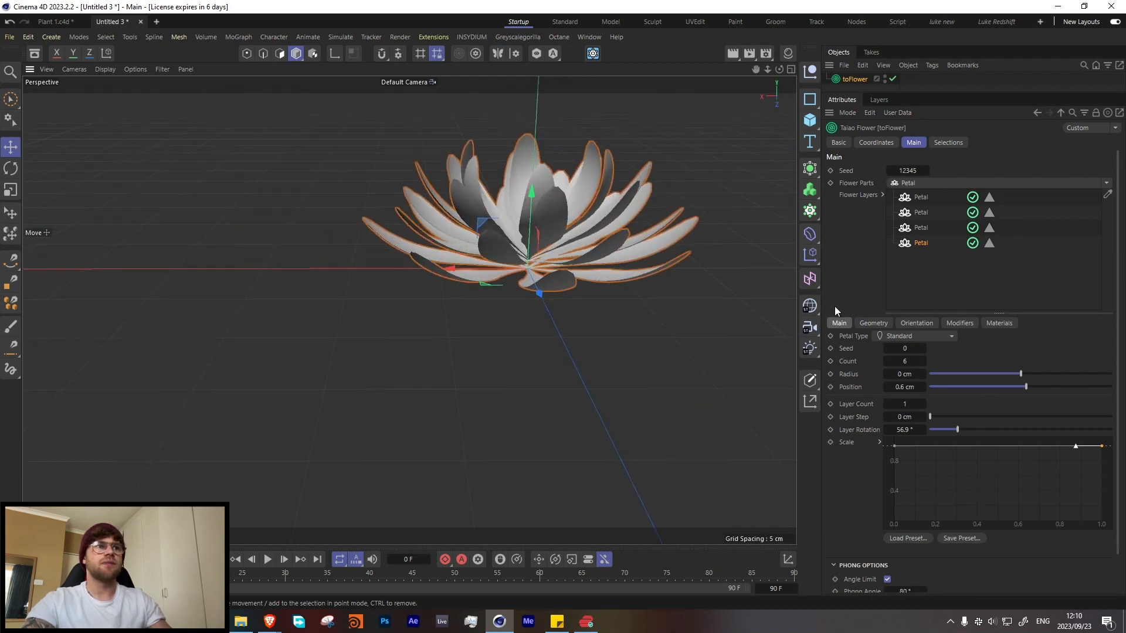
Step: Duplicate the first petal layer as a fifth layer and set the copy's layer rotation to 30.5°
{"action": "left_click", "coordinate": [925, 199]}
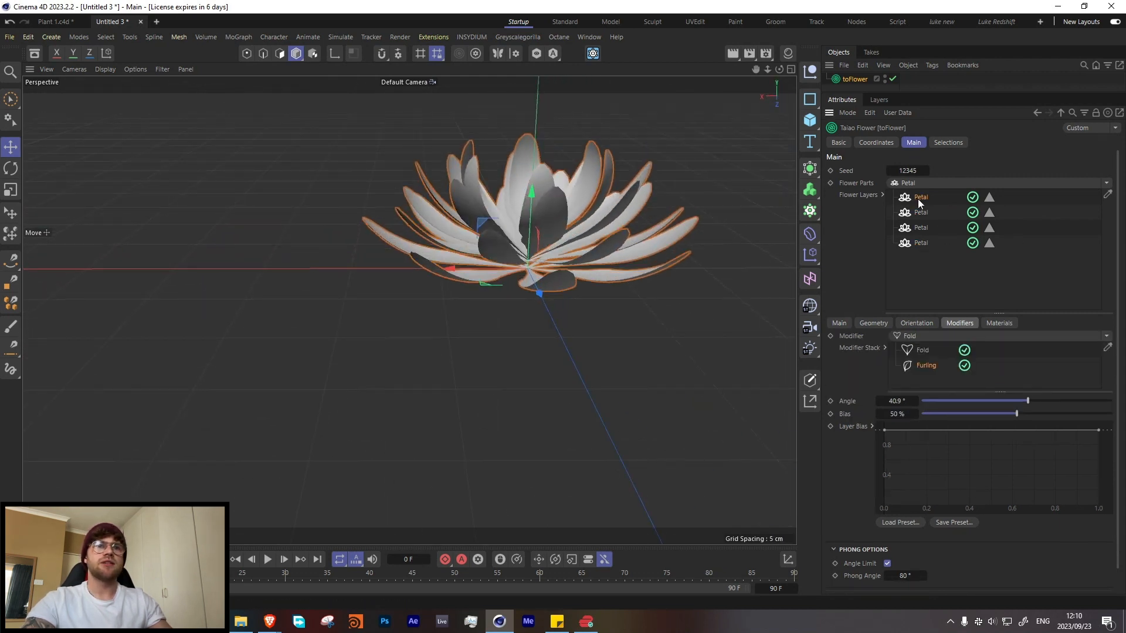
{"action": "left_click_drag", "start_coordinate": [919, 198], "coordinate": [928, 254], "text": "ctrl"}
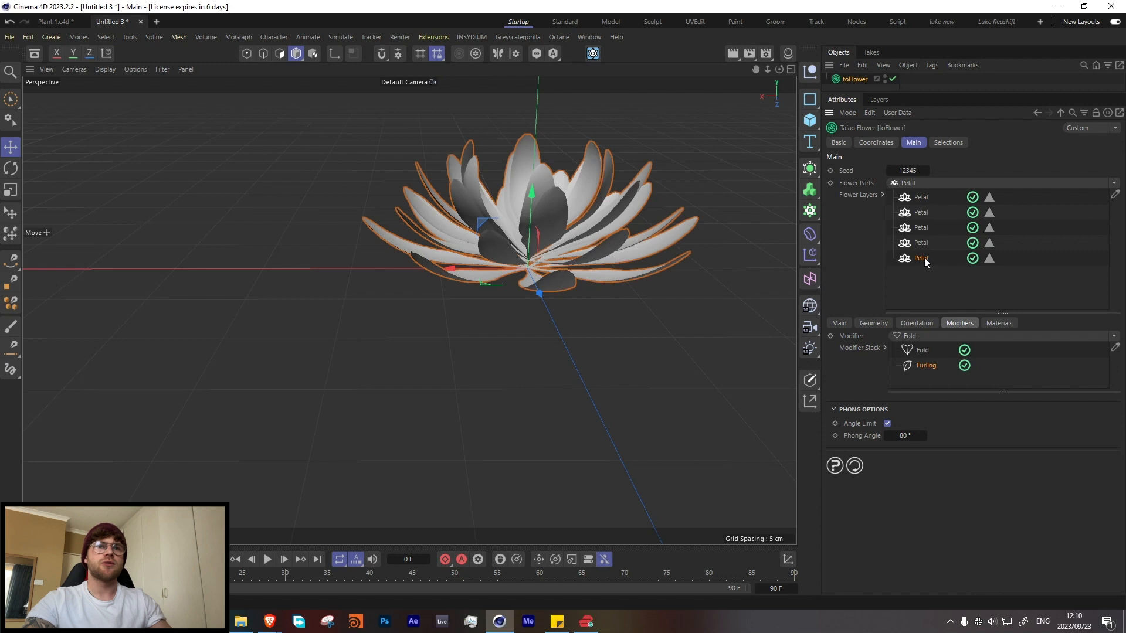
{"action": "left_click", "coordinate": [914, 322]}
{"action": "left_click", "coordinate": [874, 324]}
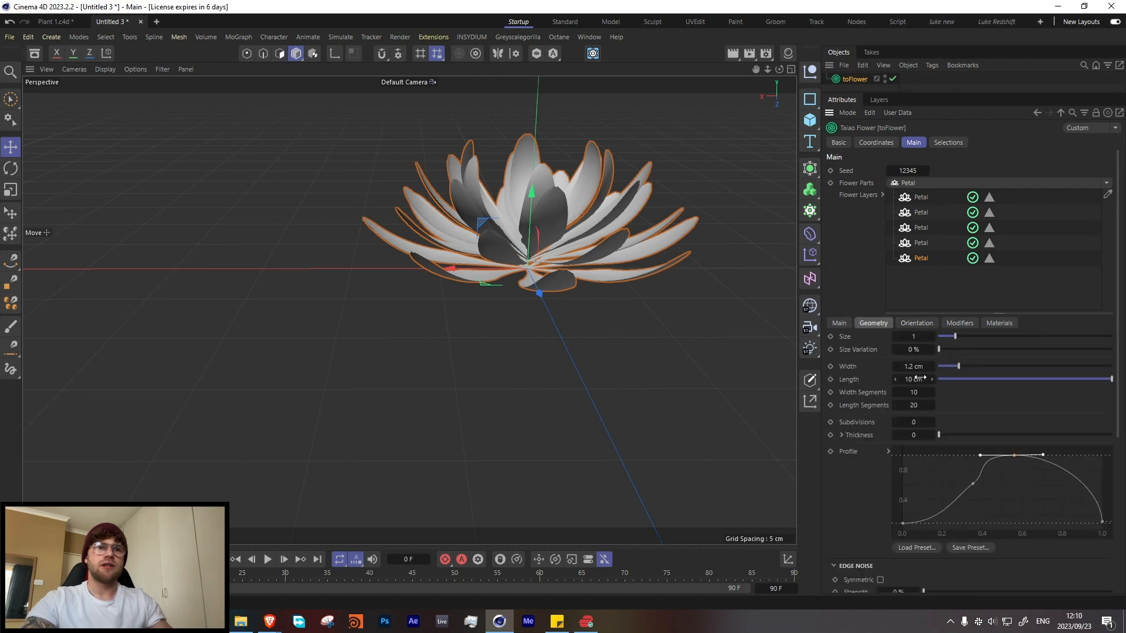
{"action": "left_click", "coordinate": [841, 324]}
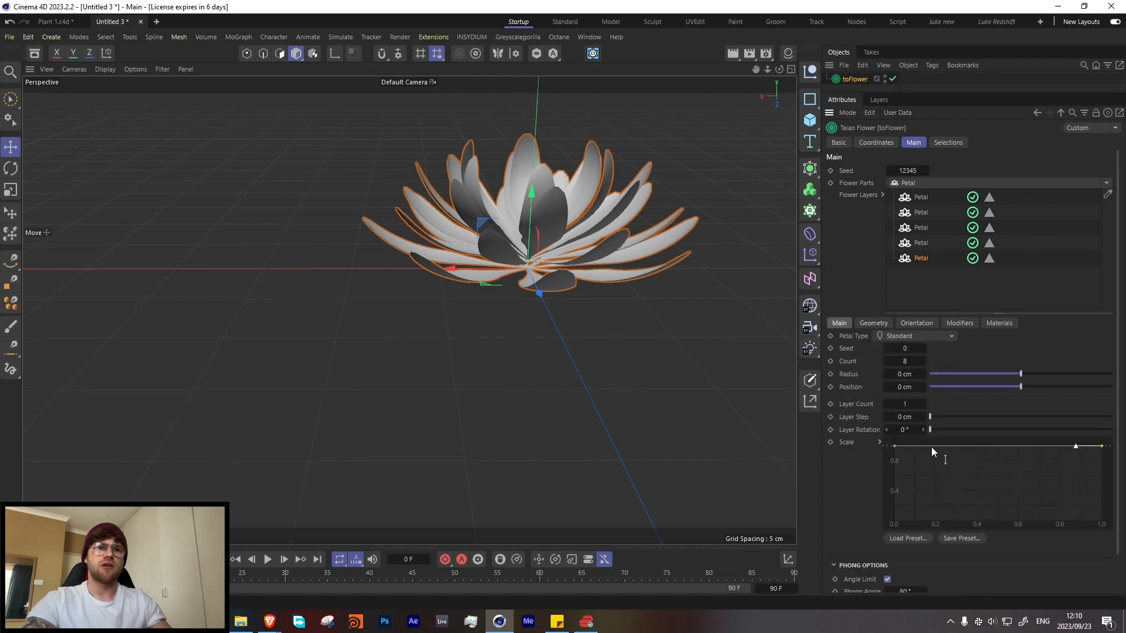
{"action": "left_click_drag", "start_coordinate": [939, 431], "coordinate": [946, 431]}
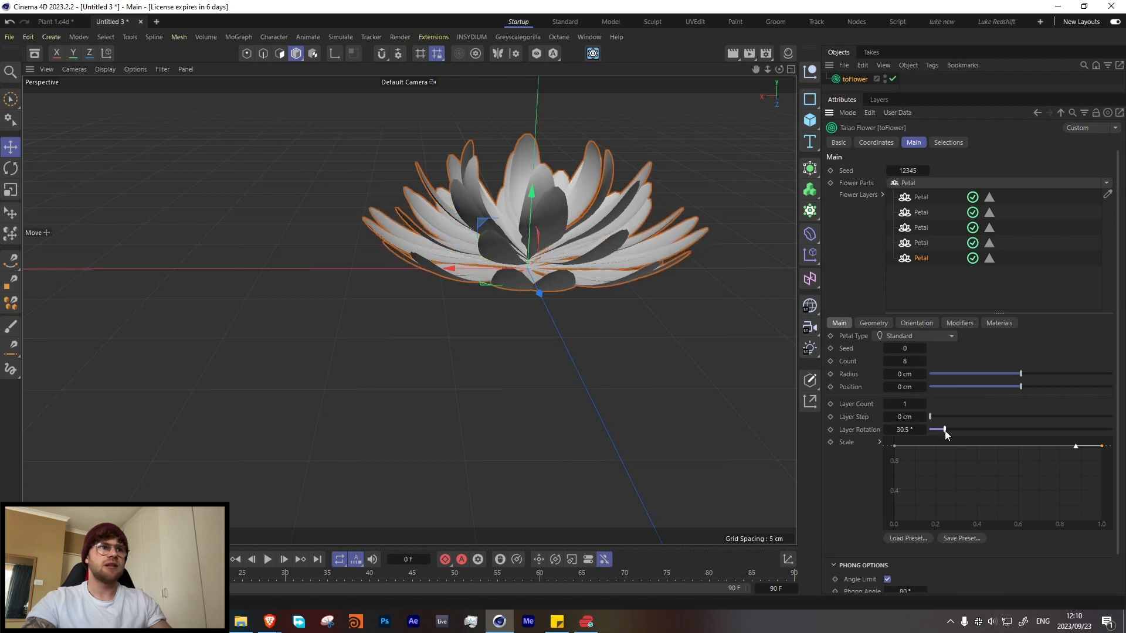
Step: Remove the Furling modifier from the fifth petal layer, leaving only Fold in its stack
{"action": "left_click", "coordinate": [923, 326]}
{"action": "left_click", "coordinate": [953, 326]}
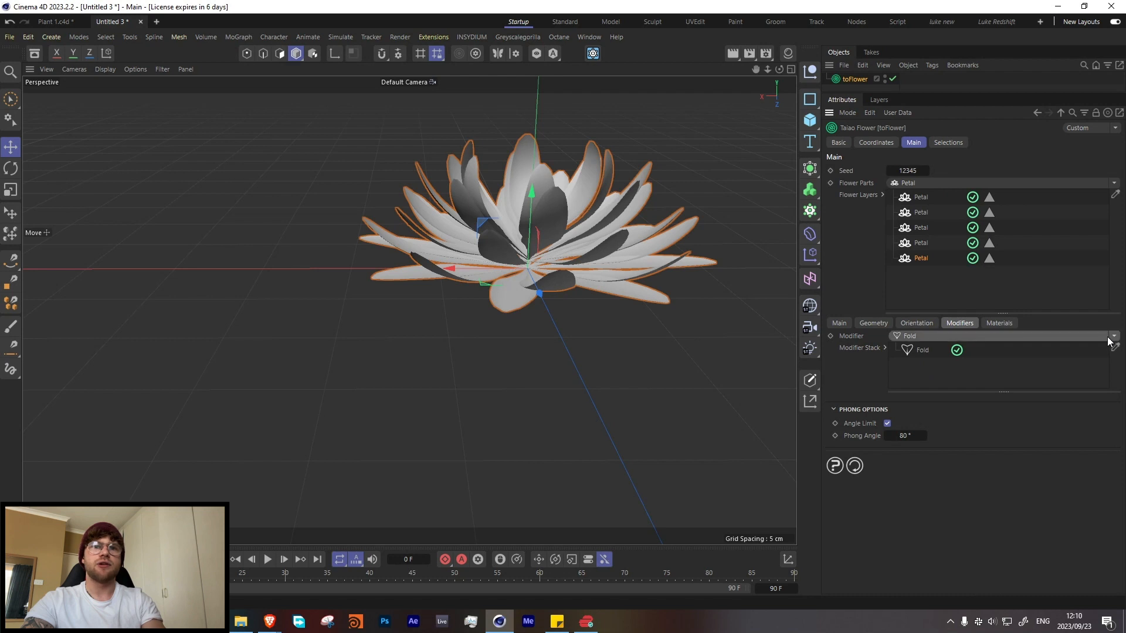
{"action": "left_click", "coordinate": [1108, 337]}
{"action": "left_click", "coordinate": [919, 361]}
{"action": "key", "text": "Delete"}
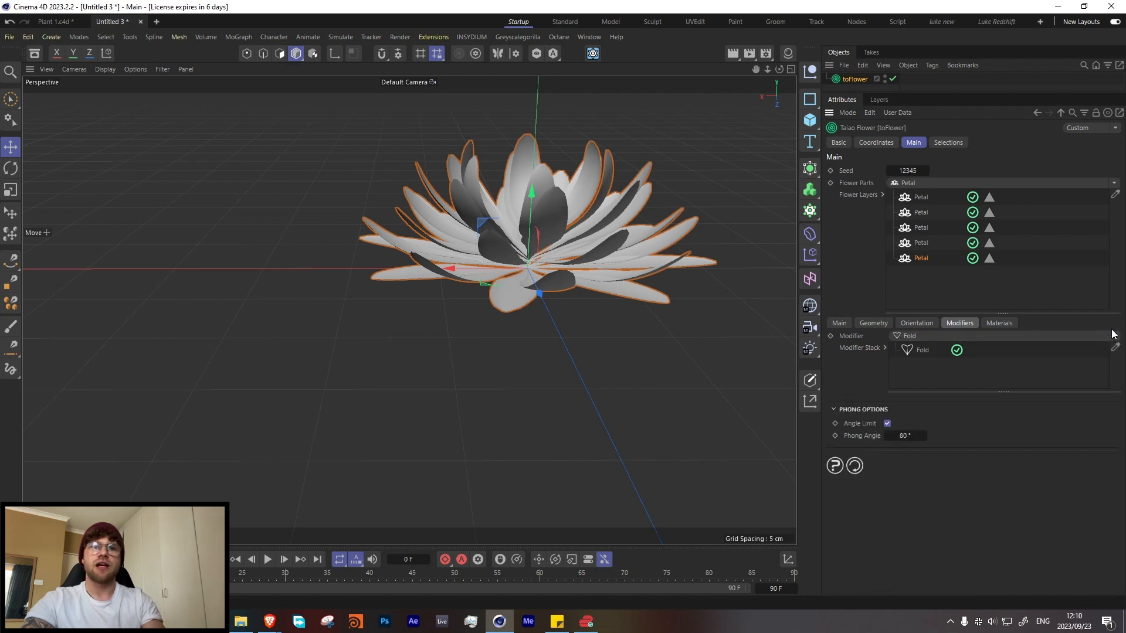
Step: Add a new Furling modifier to the fifth petal layer and set its angle to -116°
{"action": "left_click", "coordinate": [1108, 337]}
{"action": "left_click", "coordinate": [1106, 336]}
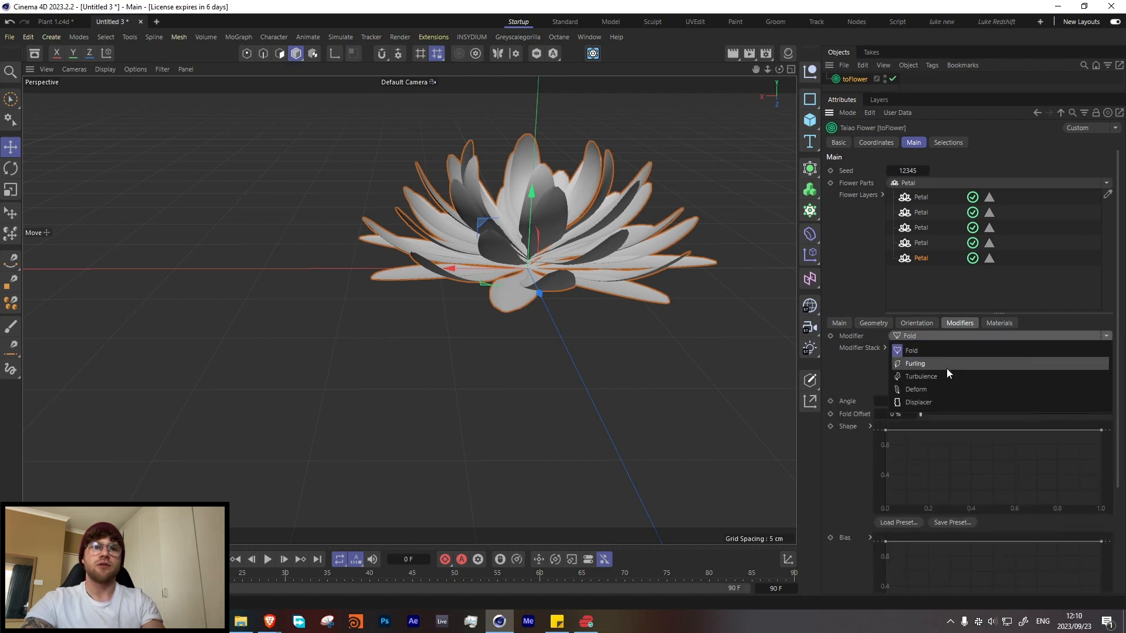
{"action": "left_click", "coordinate": [934, 368]}
{"action": "left_click", "coordinate": [924, 364]}
{"action": "key", "text": "Delete"}
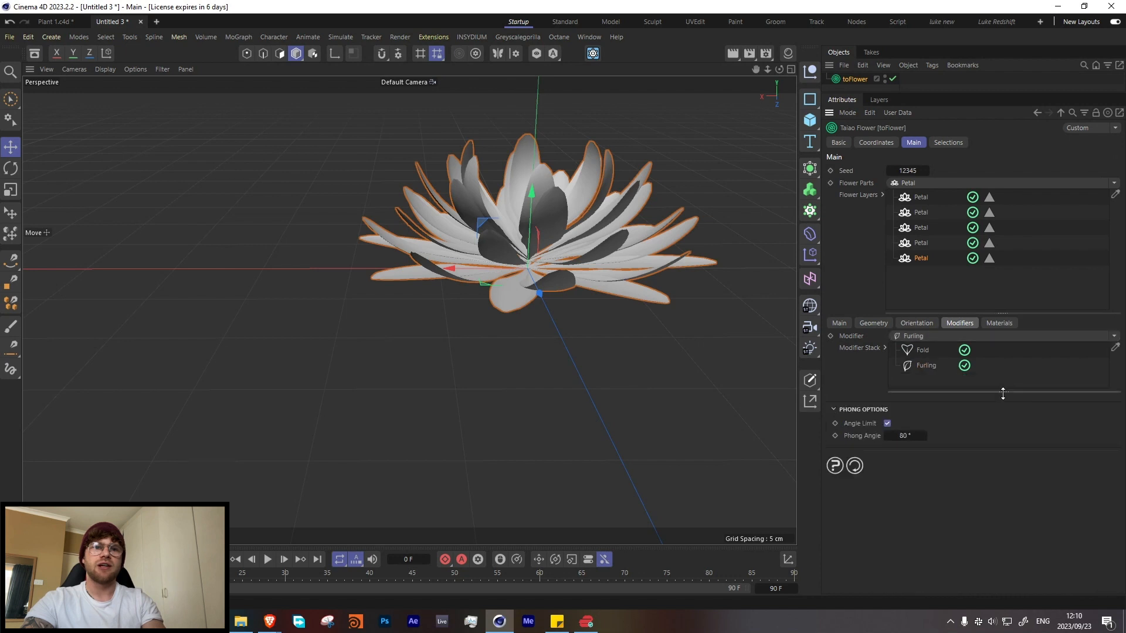
{"action": "left_click", "coordinate": [923, 364]}
{"action": "left_click_drag", "start_coordinate": [1018, 399], "coordinate": [985, 400]}
{"action": "left_click_drag", "start_coordinate": [516, 248], "coordinate": [780, 338], "text": "alt"}
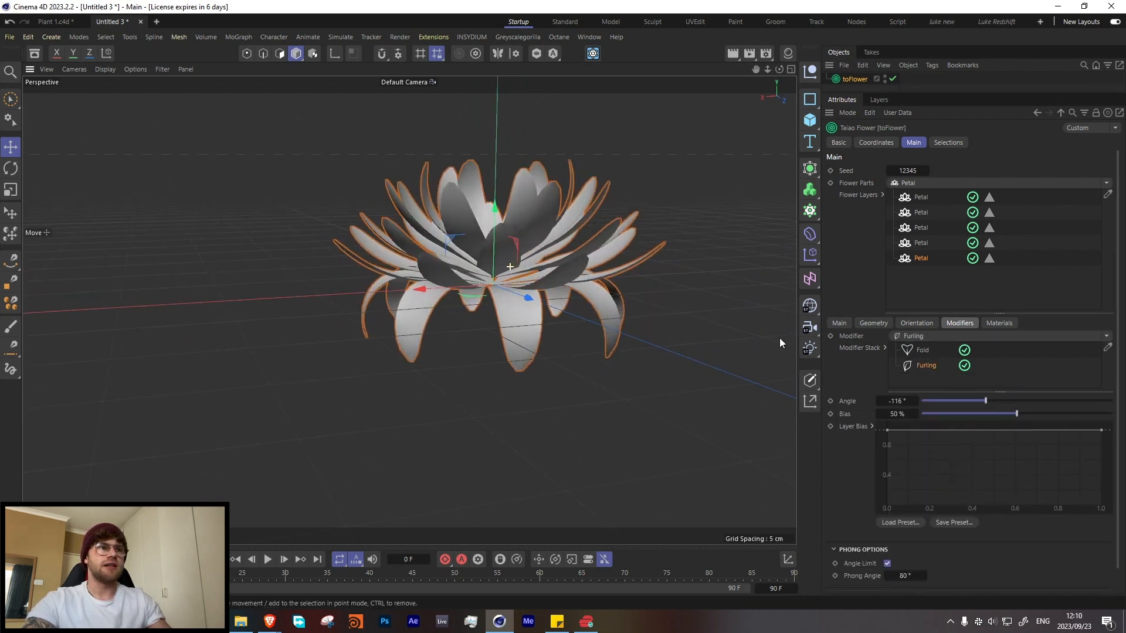
Step: Narrow the petals of the fifth petal layer and raise the layer's petal count to 10
{"action": "left_click", "coordinate": [917, 323]}
{"action": "left_click", "coordinate": [873, 323]}
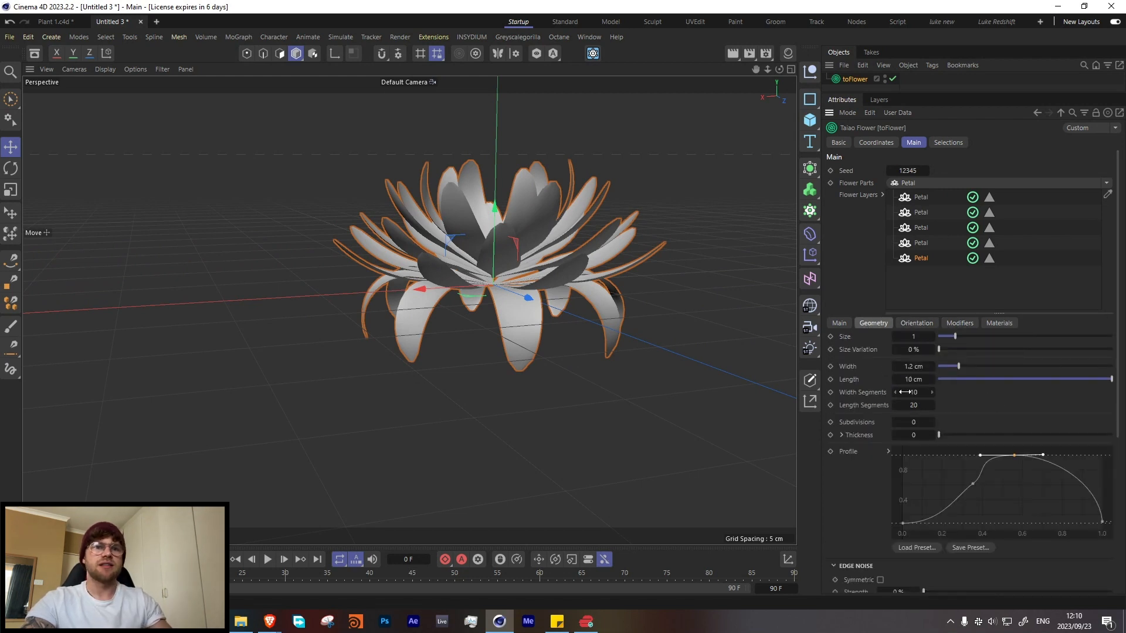
{"action": "left_click_drag", "start_coordinate": [958, 367], "coordinate": [941, 366]}
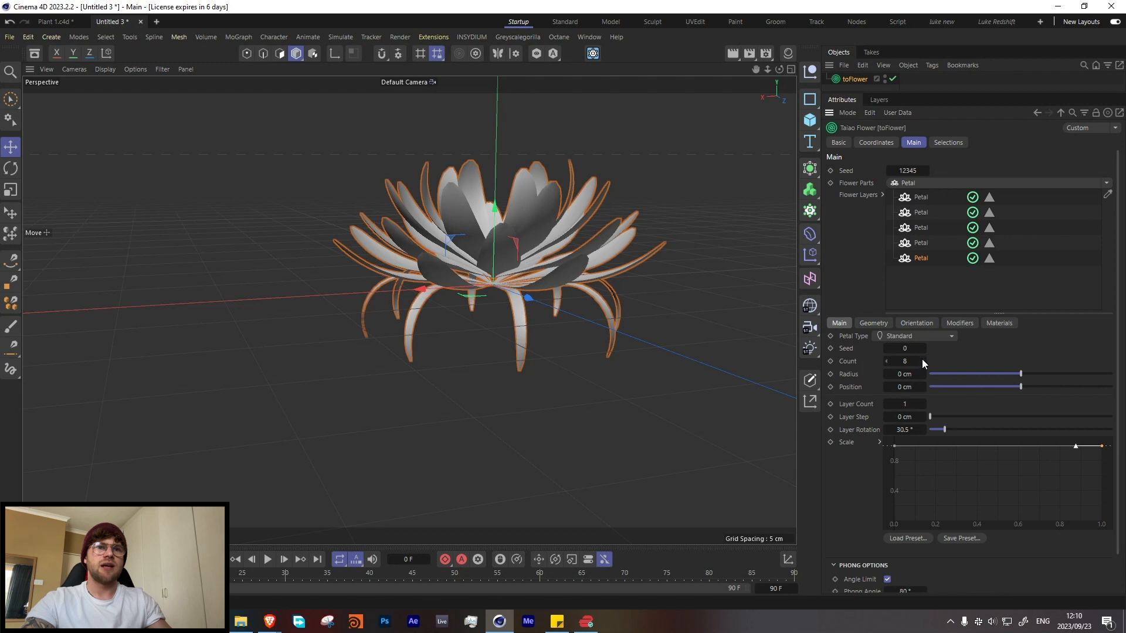
{"action": "left_click", "coordinate": [920, 325]}
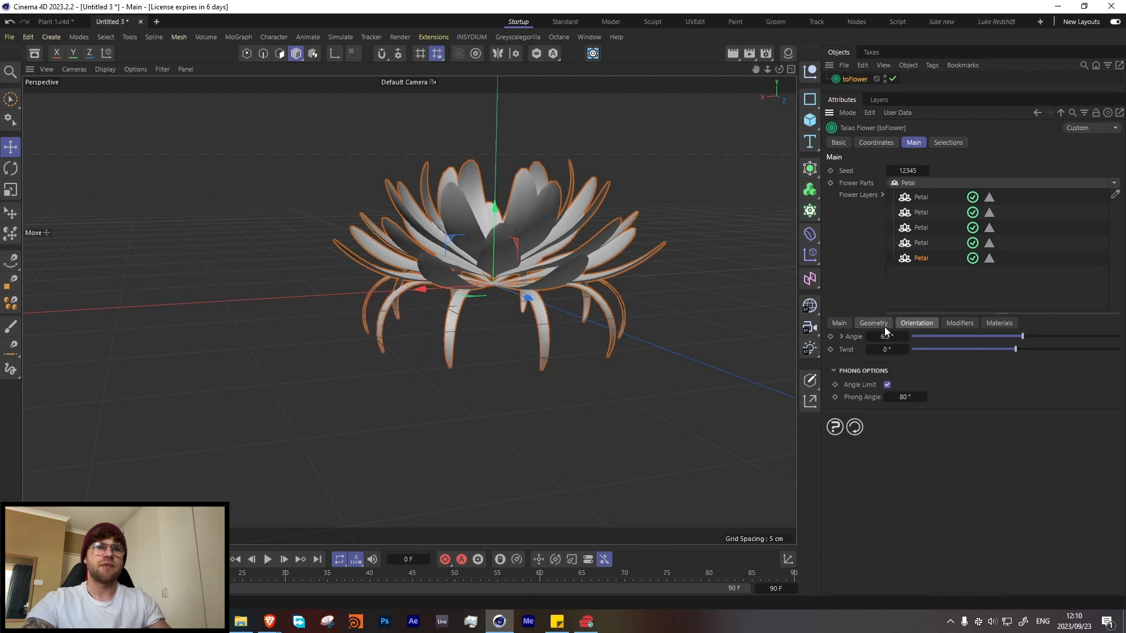
{"action": "left_click", "coordinate": [874, 323]}
{"action": "left_click_drag", "start_coordinate": [941, 366], "coordinate": [950, 366]}
{"action": "left_click_drag", "start_coordinate": [539, 316], "coordinate": [592, 320], "text": "alt"}
Step: Set the fifth petal layer's orientation angle to -11.9° and its Furling angle to -60.7°
{"action": "left_click", "coordinate": [907, 325]}
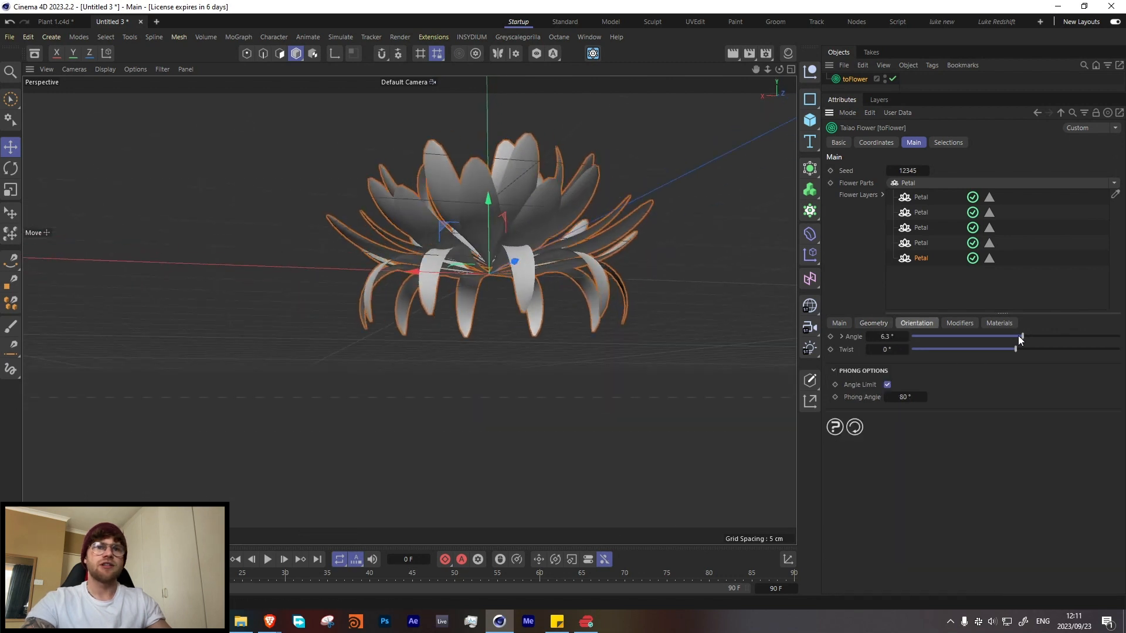
{"action": "left_click_drag", "start_coordinate": [1018, 335], "coordinate": [1002, 346]}
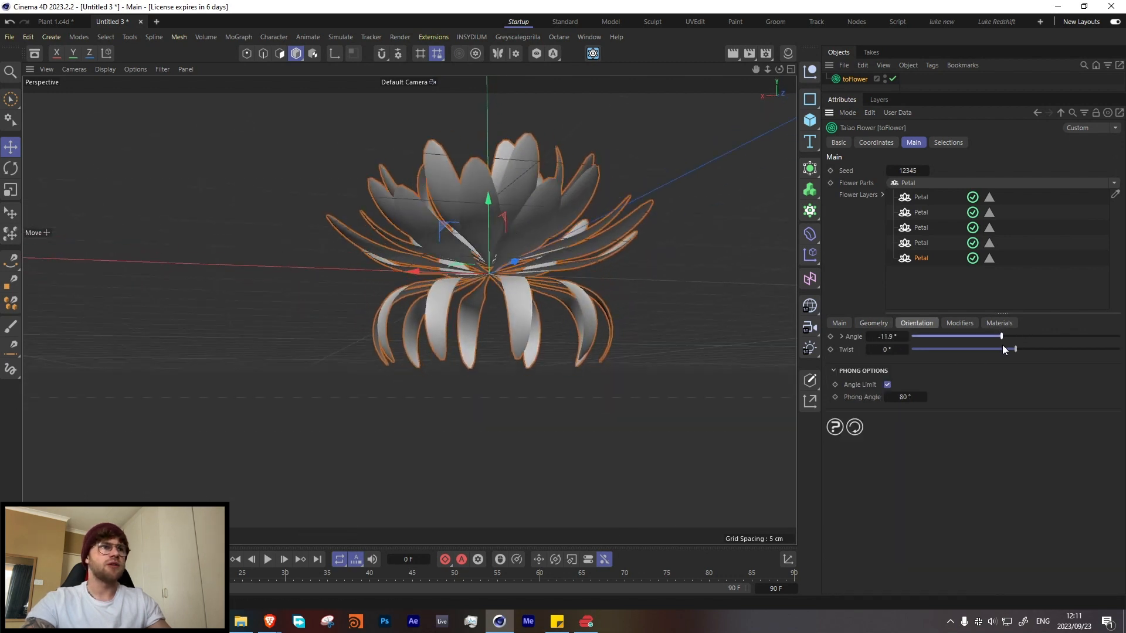
{"action": "left_click", "coordinate": [963, 324]}
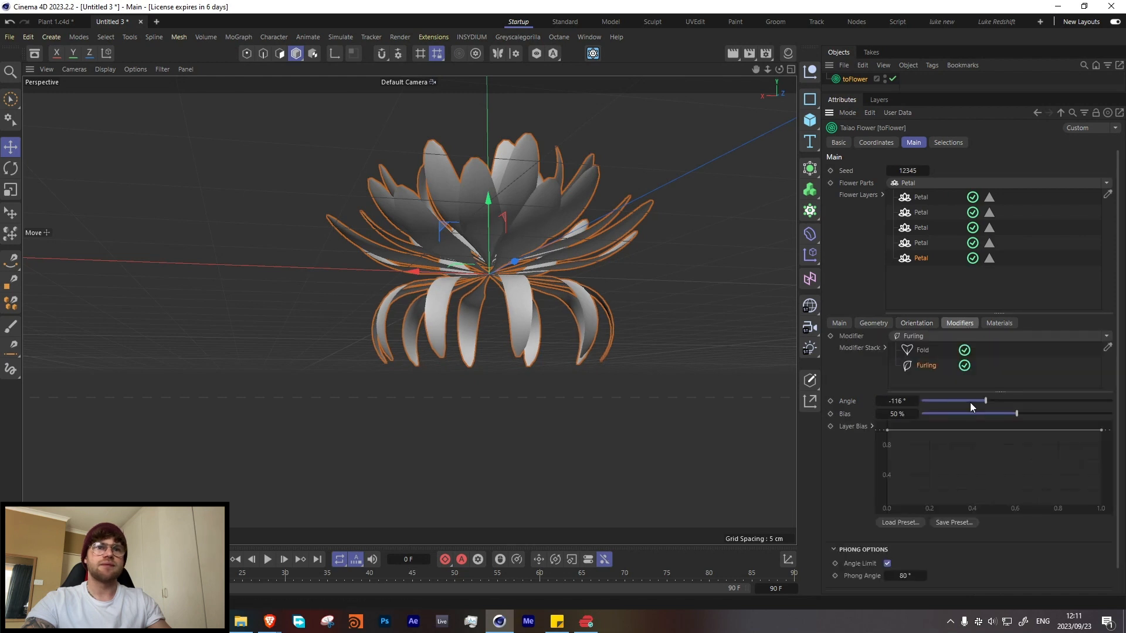
{"action": "left_click_drag", "start_coordinate": [993, 400], "coordinate": [1001, 400]}
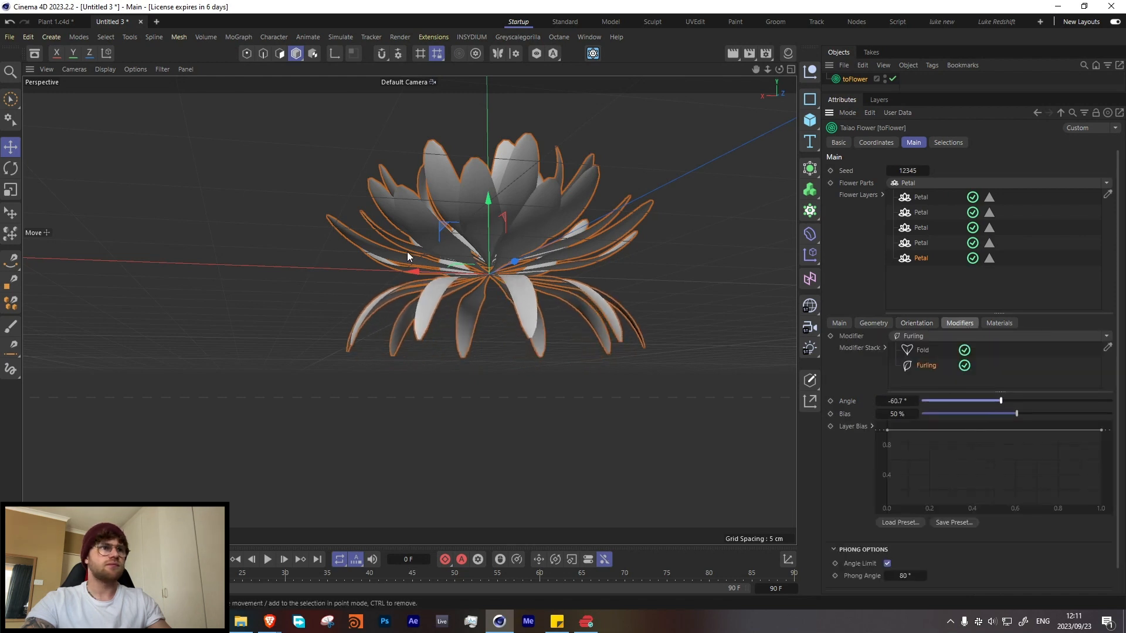
{"action": "left_click_drag", "start_coordinate": [540, 264], "coordinate": [509, 291], "text": "alt"}
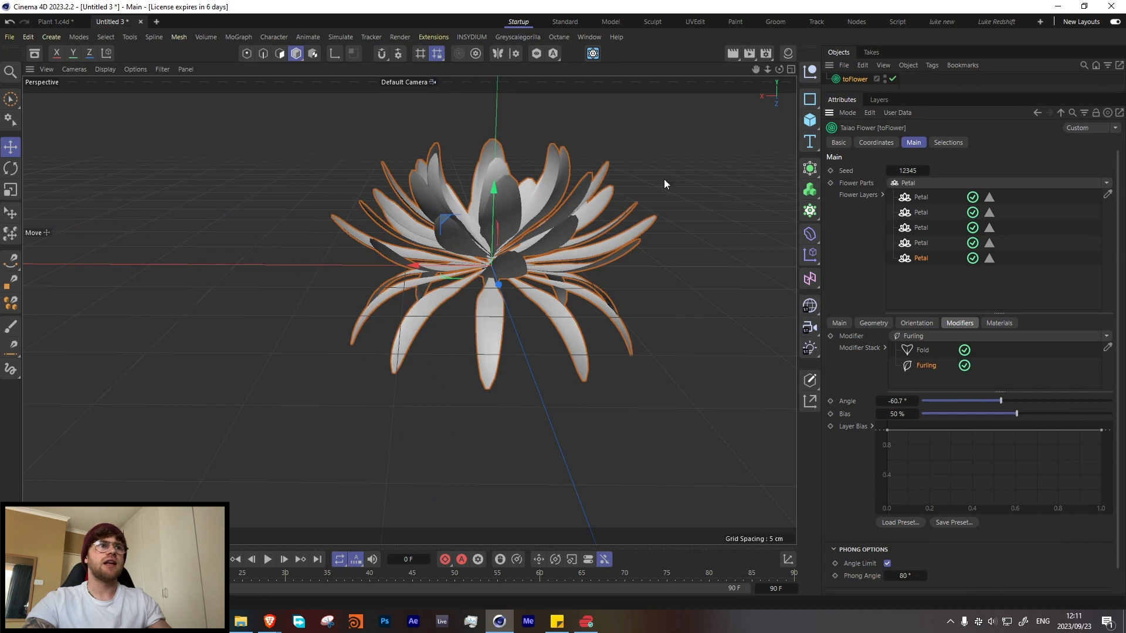
{"action": "left_click_drag", "start_coordinate": [592, 287], "coordinate": [564, 302], "text": "alt"}
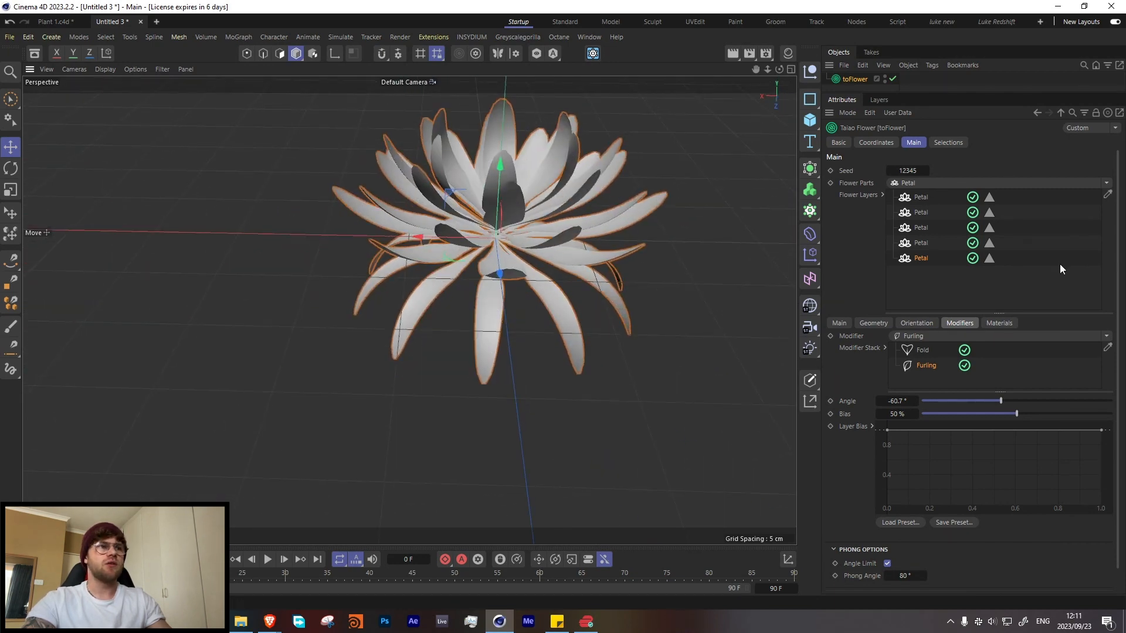
Step: Add a Pistil part to the flower layers, placing it at the centre of the petals
{"action": "left_click", "coordinate": [1107, 183]}
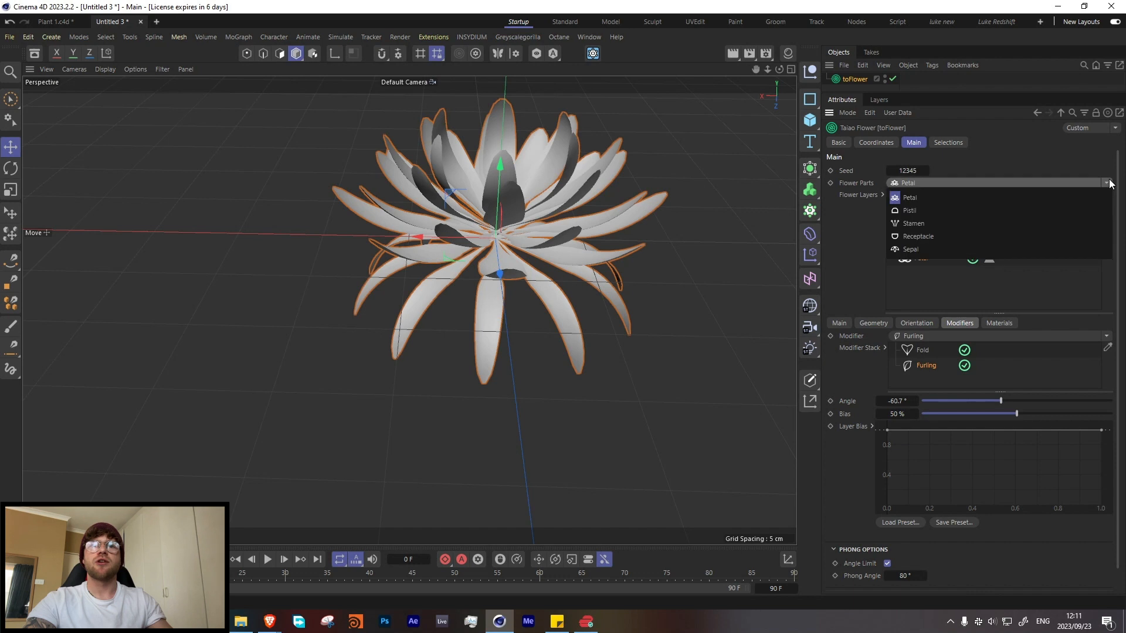
{"action": "left_click", "coordinate": [913, 213]}
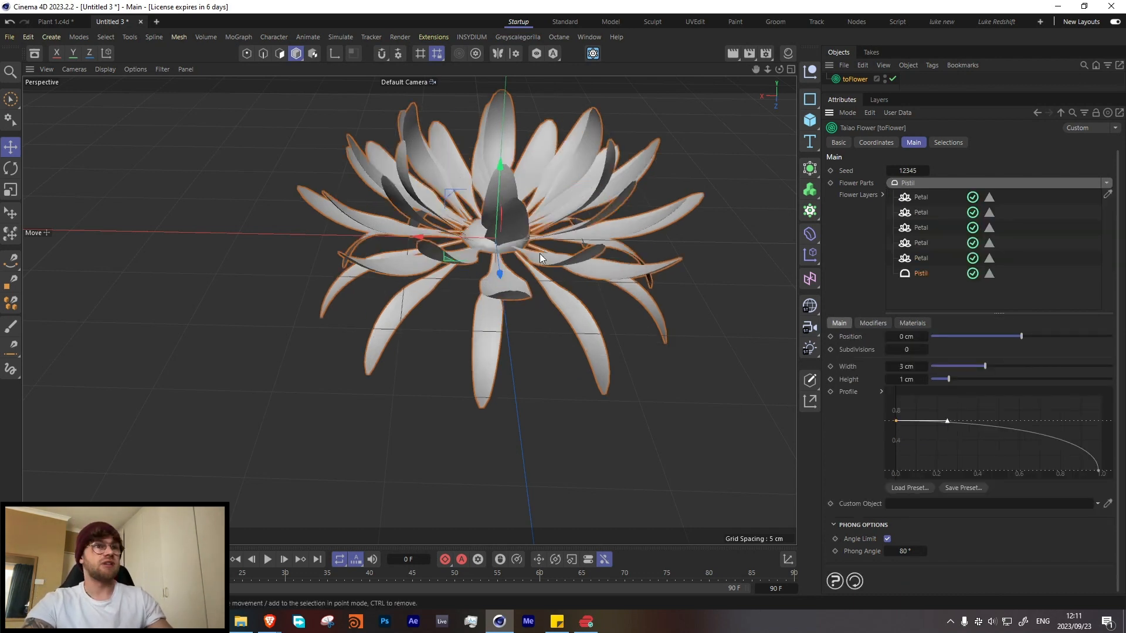
{"action": "mouse_move", "coordinate": [487, 223]}
{"action": "left_mouse_down", "text": "alt"}
{"action": "mouse_move", "coordinate": [556, 204]}
{"action": "mouse_move", "coordinate": [496, 286]}
{"action": "mouse_move", "coordinate": [632, 114]}
{"action": "mouse_move", "coordinate": [554, 238]}
{"action": "mouse_move", "coordinate": [518, 222]}
{"action": "left_mouse_up", "text": "alt"}
{"action": "right_click_drag", "start_coordinate": [519, 221], "coordinate": [568, 183], "text": "alt"}
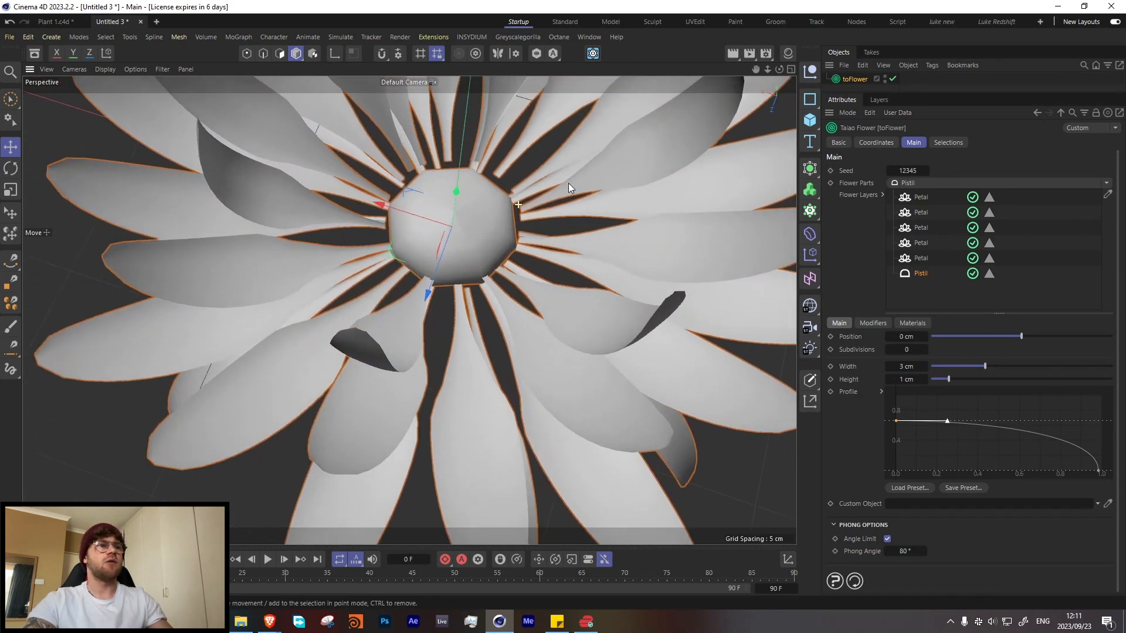
{"action": "left_click_drag", "start_coordinate": [498, 223], "coordinate": [497, 249], "text": "alt"}
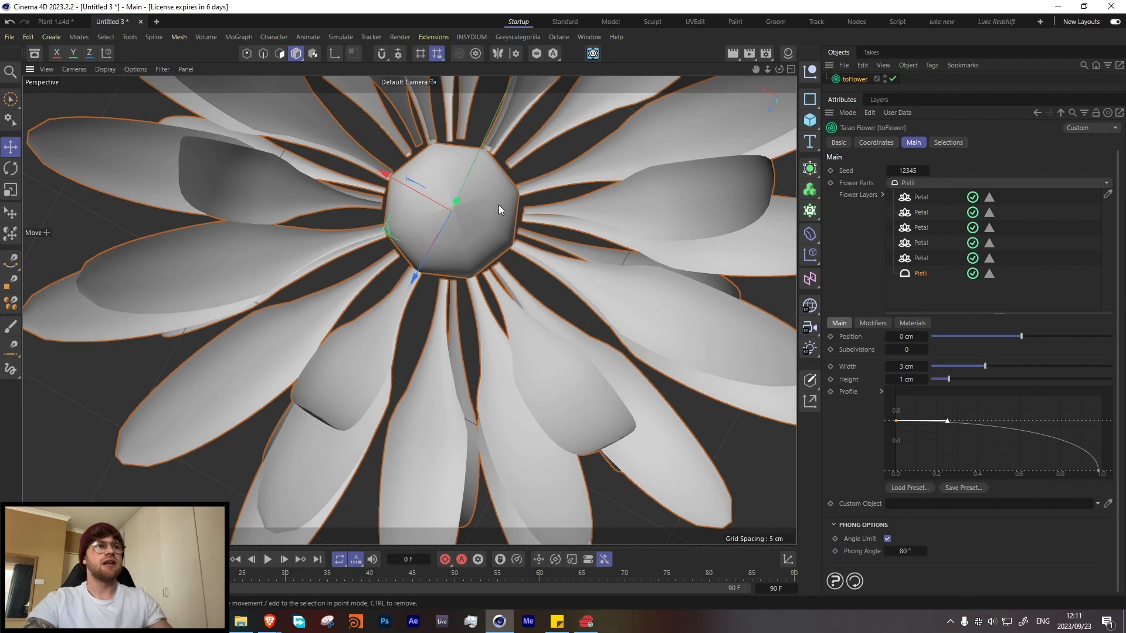
{"action": "scroll", "coordinate": [498, 205], "scroll_direction": "down", "scroll_amount": 5}
{"action": "left_click_drag", "start_coordinate": [523, 209], "coordinate": [447, 267], "text": "alt"}
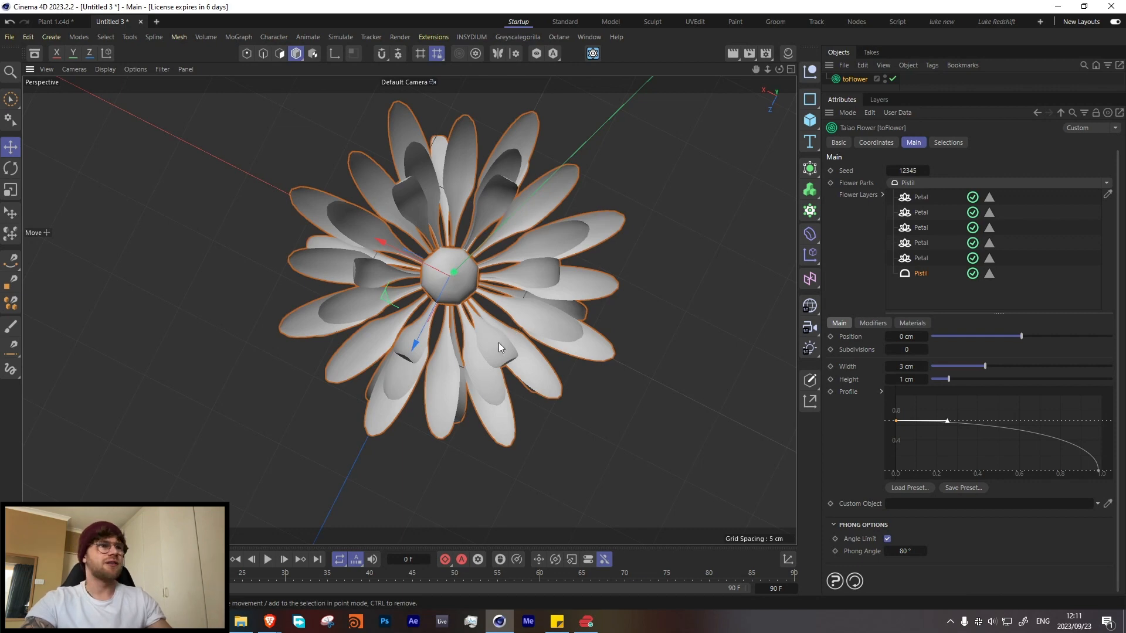
{"action": "left_click_drag", "start_coordinate": [499, 343], "coordinate": [460, 227], "text": "alt"}
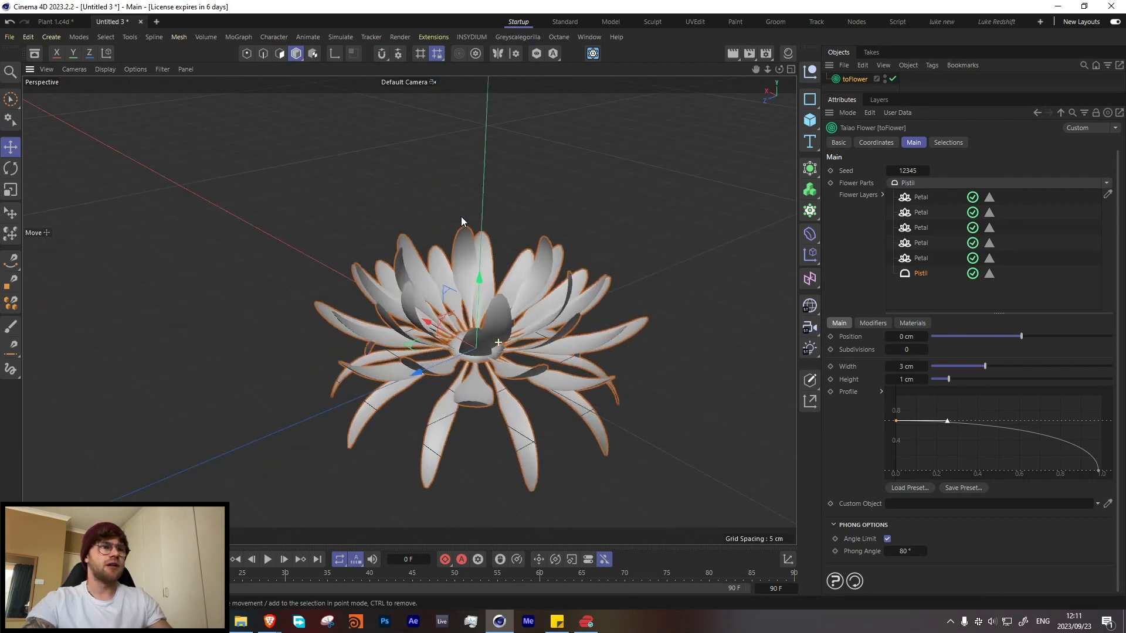
Step: Reshape the pistil's profile curve by lowering its start point to zero and angling the start tangent upward into a rounded arc
{"action": "left_click", "coordinate": [895, 420]}
{"action": "left_click_drag", "start_coordinate": [896, 426], "coordinate": [896, 471]}
{"action": "left_click_drag", "start_coordinate": [488, 296], "coordinate": [485, 340], "text": "alt"}
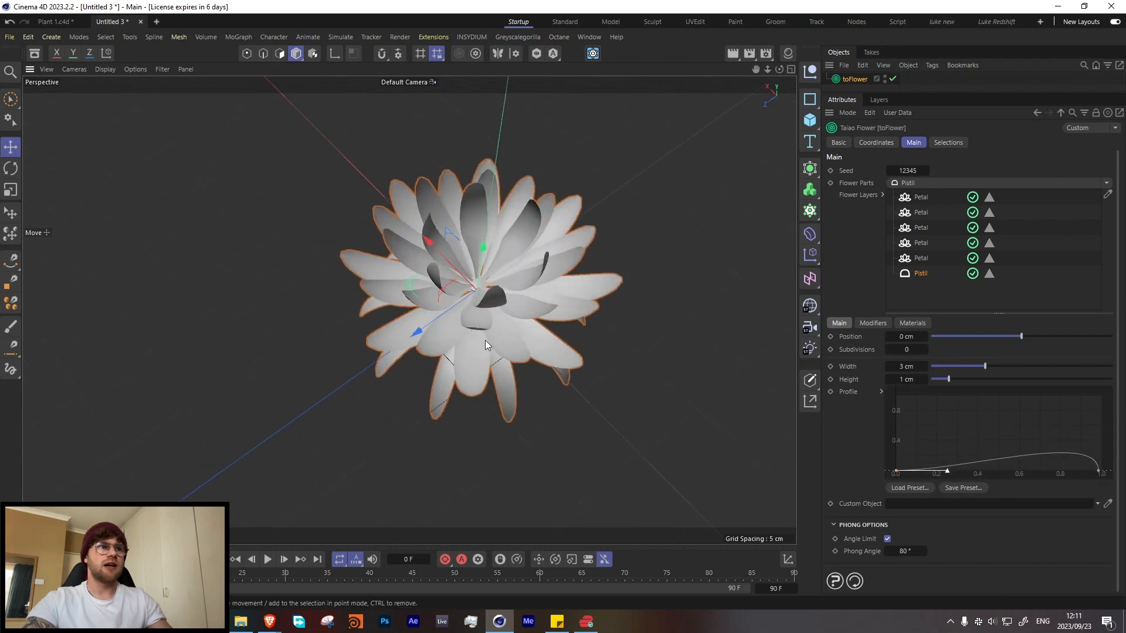
{"action": "right_click_drag", "start_coordinate": [468, 270], "coordinate": [568, 262], "text": "alt"}
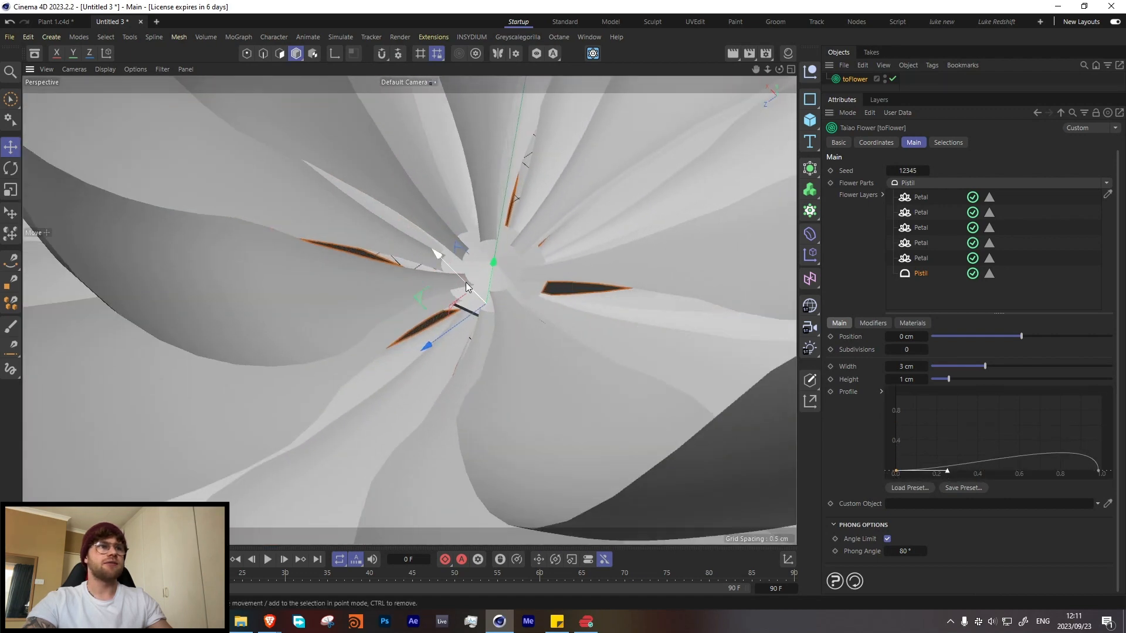
{"action": "left_click_drag", "start_coordinate": [901, 472], "coordinate": [877, 496]}
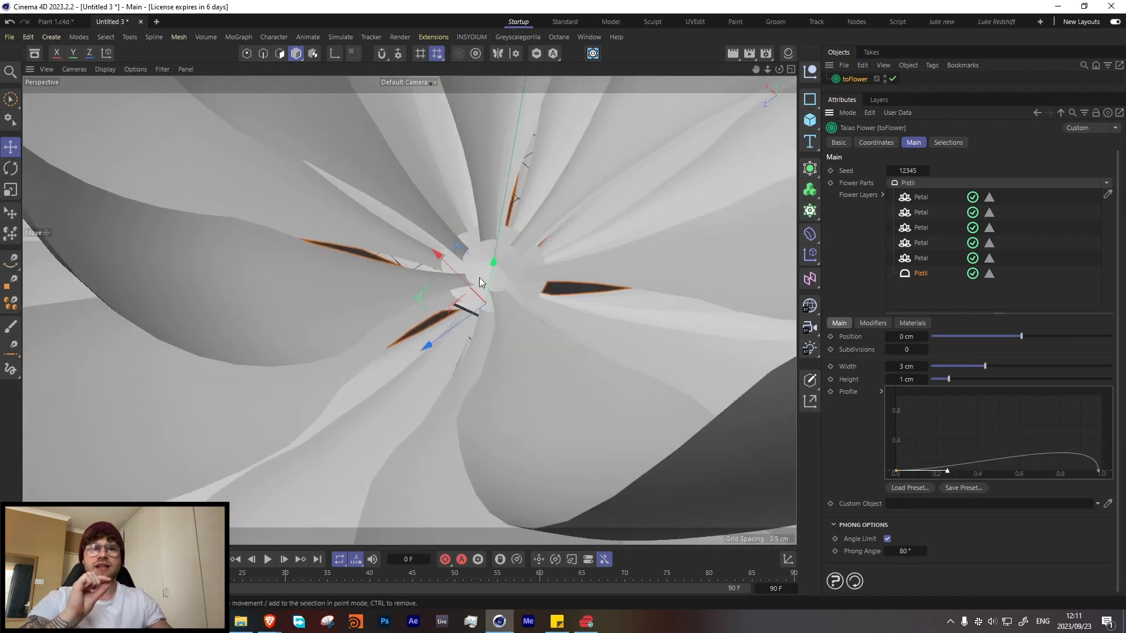
{"action": "left_click_drag", "start_coordinate": [948, 470], "coordinate": [920, 422]}
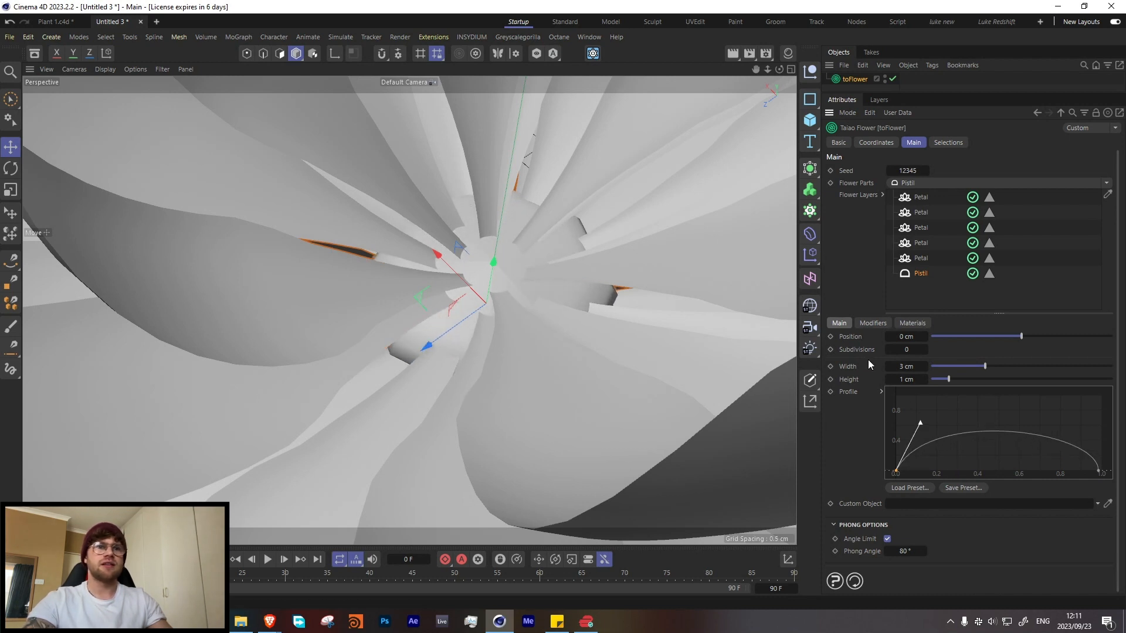
Step: Set the pistil's height to 5 cm
{"action": "left_click_drag", "start_coordinate": [958, 380], "coordinate": [1036, 378]}
{"action": "scroll", "coordinate": [577, 280], "scroll_direction": "down", "scroll_amount": 7}
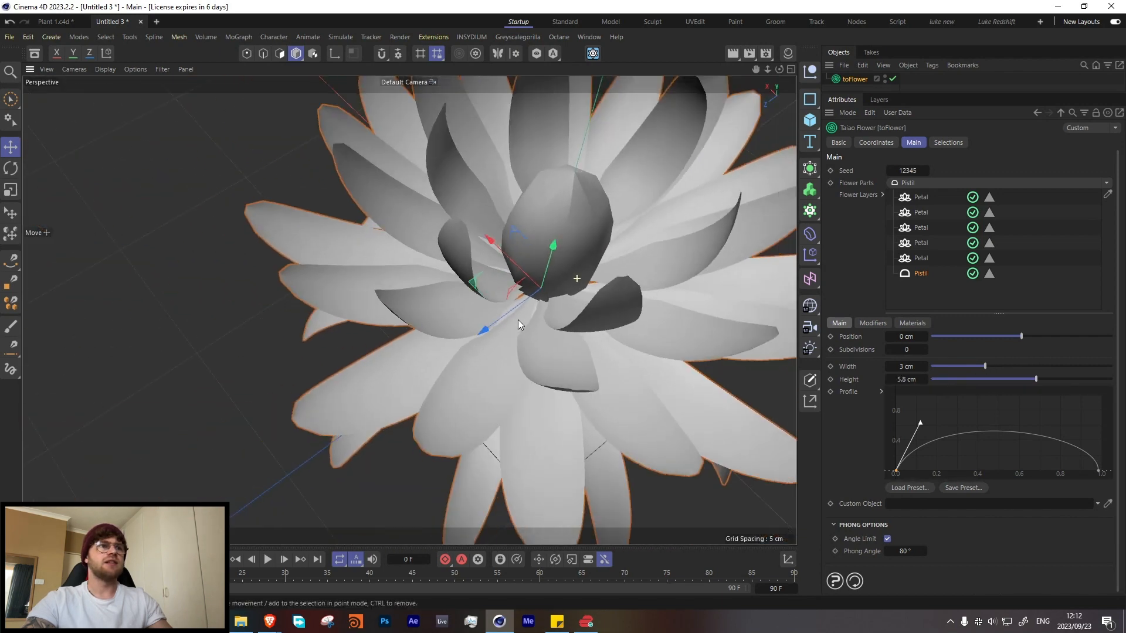
{"action": "middle_click_drag", "start_coordinate": [575, 278], "coordinate": [525, 332], "text": "alt"}
{"action": "left_click_drag", "start_coordinate": [526, 332], "coordinate": [531, 243], "text": "alt"}
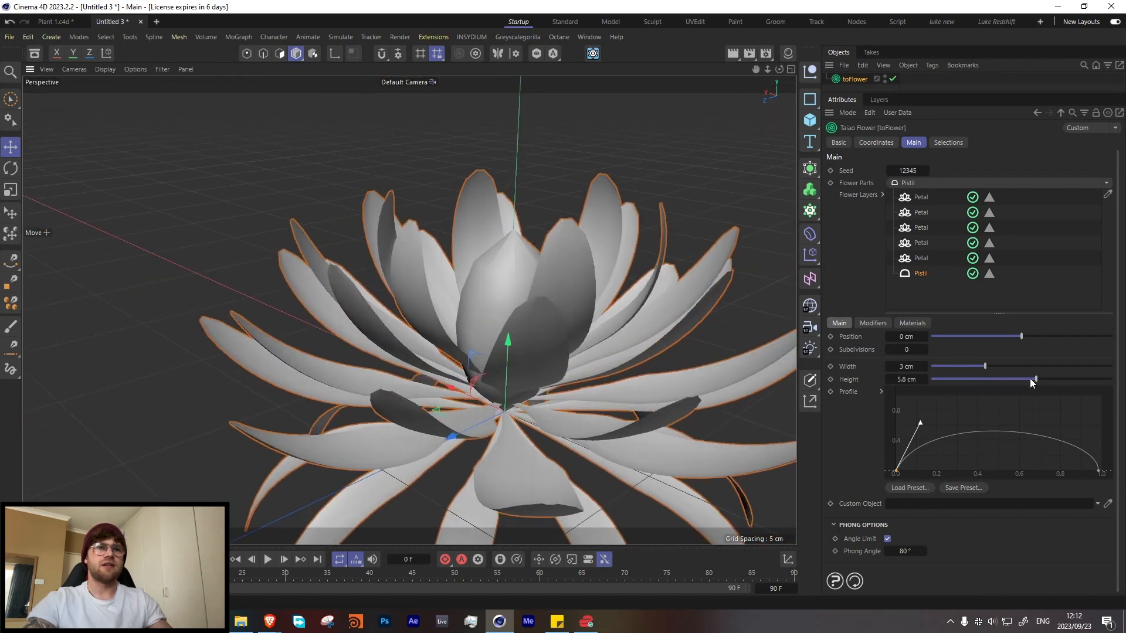
{"action": "left_click_drag", "start_coordinate": [1029, 379], "coordinate": [1022, 381]}
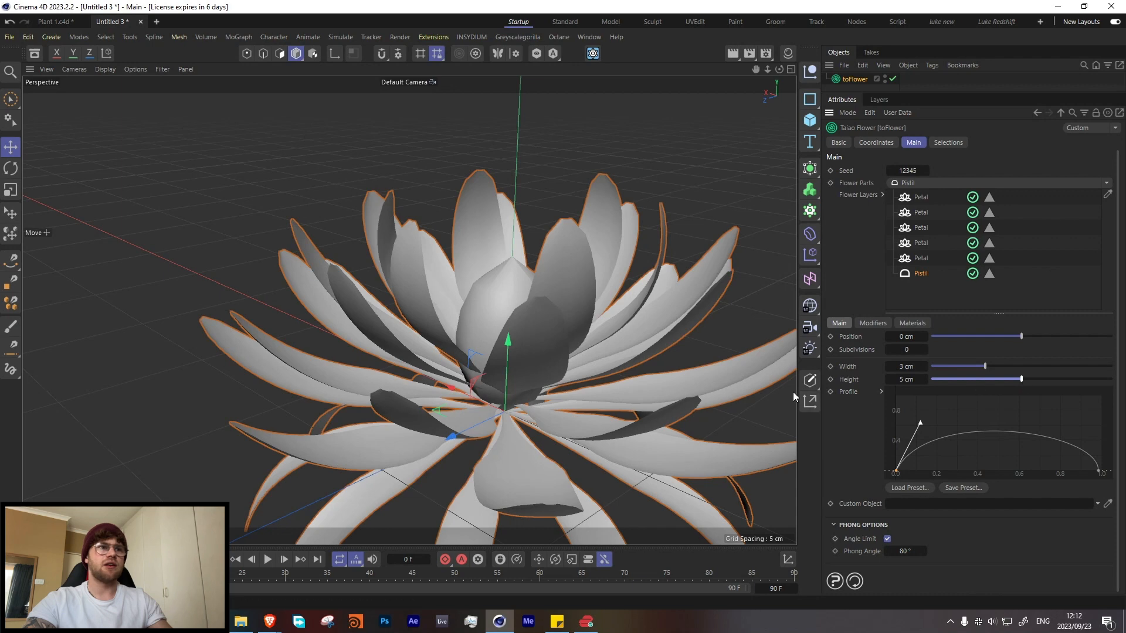
{"action": "left_click_drag", "start_coordinate": [545, 276], "coordinate": [485, 328], "text": "alt"}
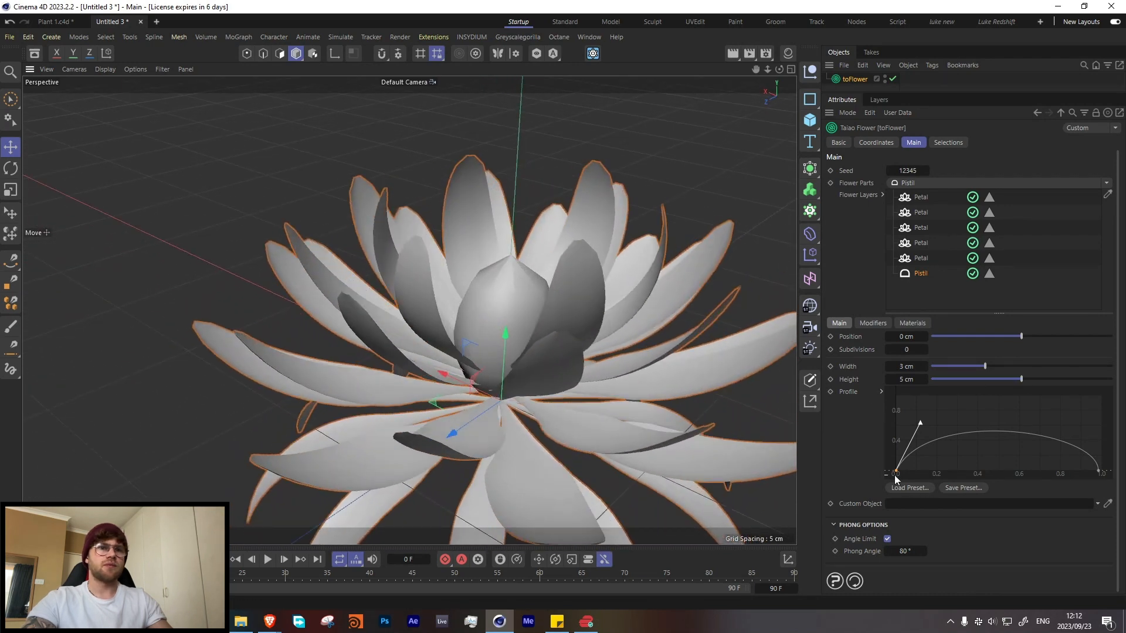
{"action": "mouse_move", "coordinate": [895, 478]}
{"action": "left_mouse_down"}
{"action": "mouse_move", "coordinate": [896, 460]}
{"action": "mouse_move", "coordinate": [896, 472]}
{"action": "left_mouse_up"}
{"action": "left_click_drag", "start_coordinate": [470, 326], "coordinate": [505, 341], "text": "alt"}
{"action": "left_click_drag", "start_coordinate": [631, 340], "coordinate": [516, 346], "text": "alt"}
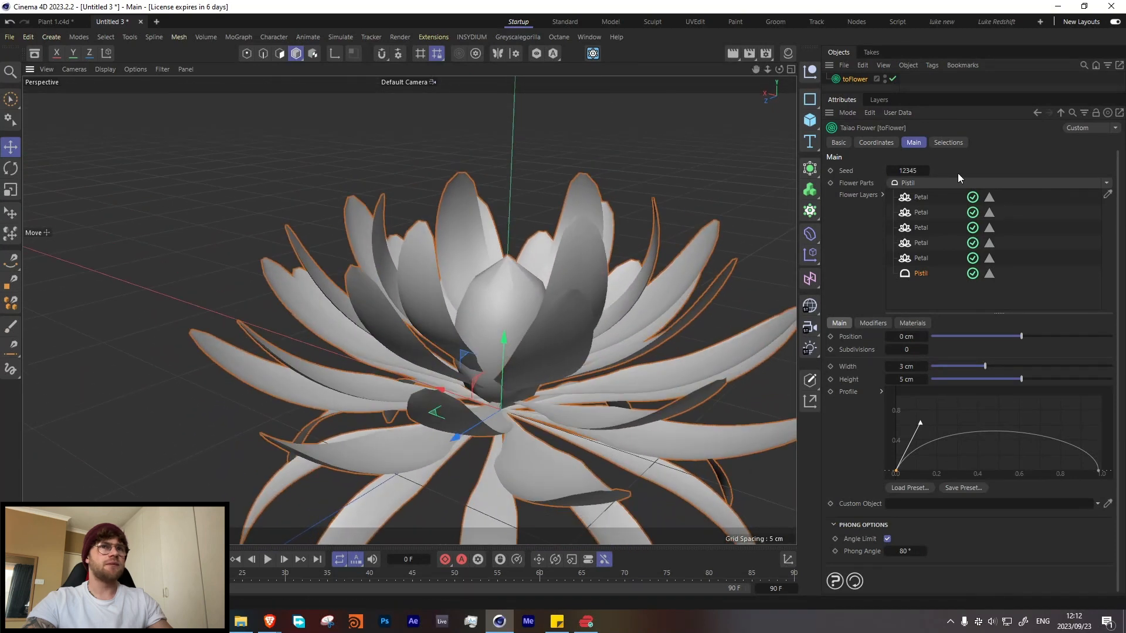
Step: Lower the second and third petal layers to a position of about 0.2 cm and the fourth to about 0.3 cm
{"action": "left_click", "coordinate": [920, 197]}
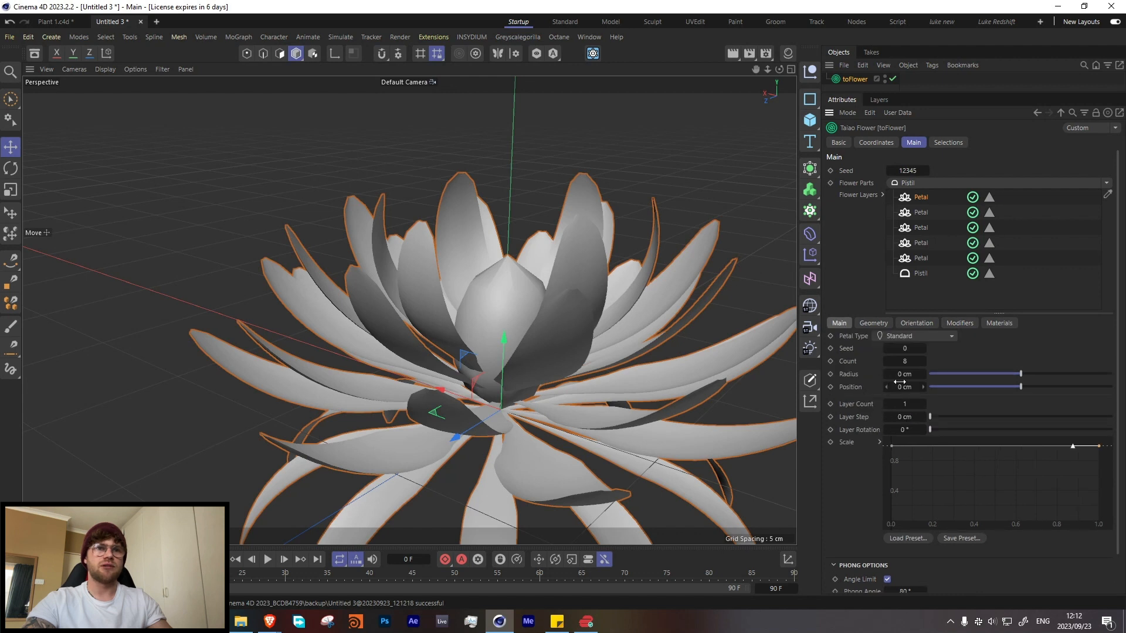
{"action": "left_click", "coordinate": [919, 212]}
{"action": "left_click_drag", "start_coordinate": [890, 386], "coordinate": [888, 391]}
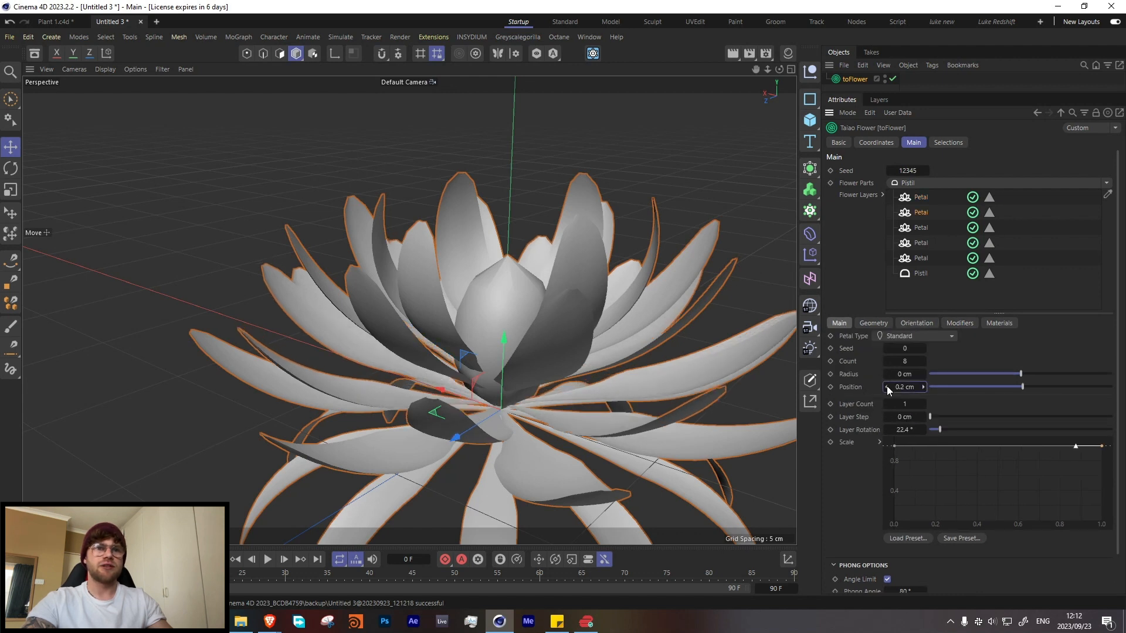
{"action": "left_click", "coordinate": [924, 231]}
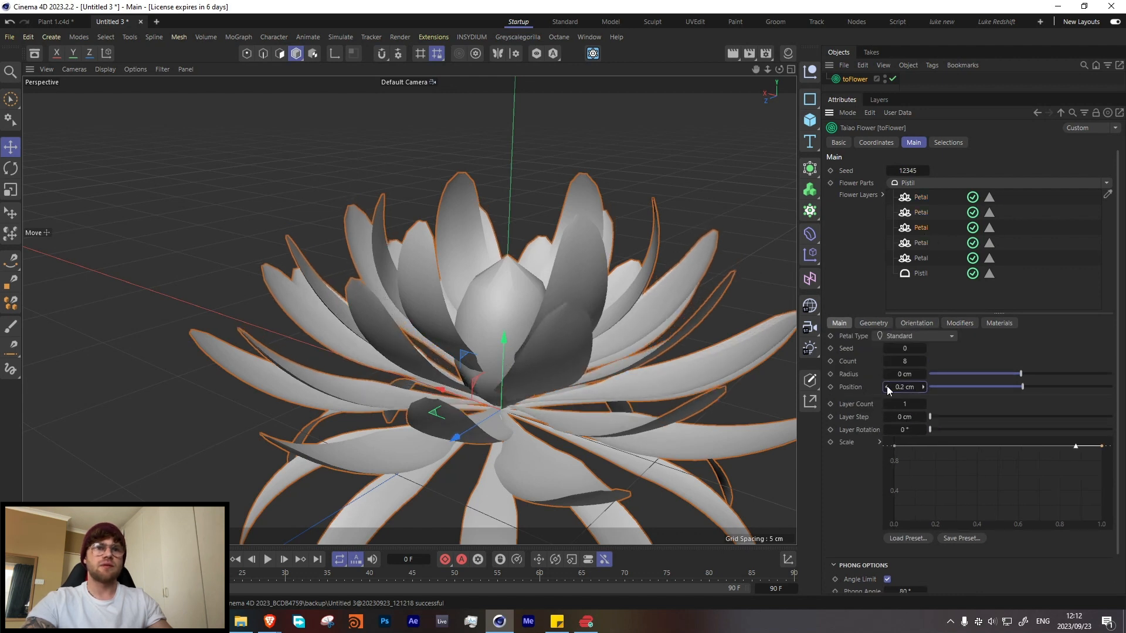
{"action": "left_click", "coordinate": [913, 247]}
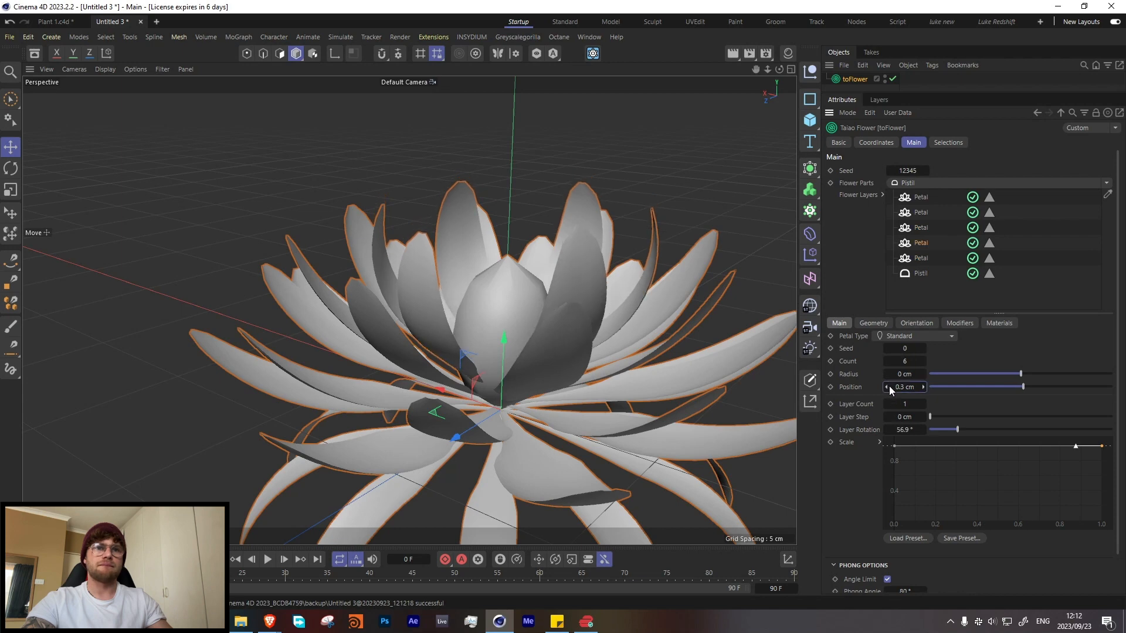
{"action": "left_click", "coordinate": [916, 259]}
{"action": "left_click", "coordinate": [839, 323]}
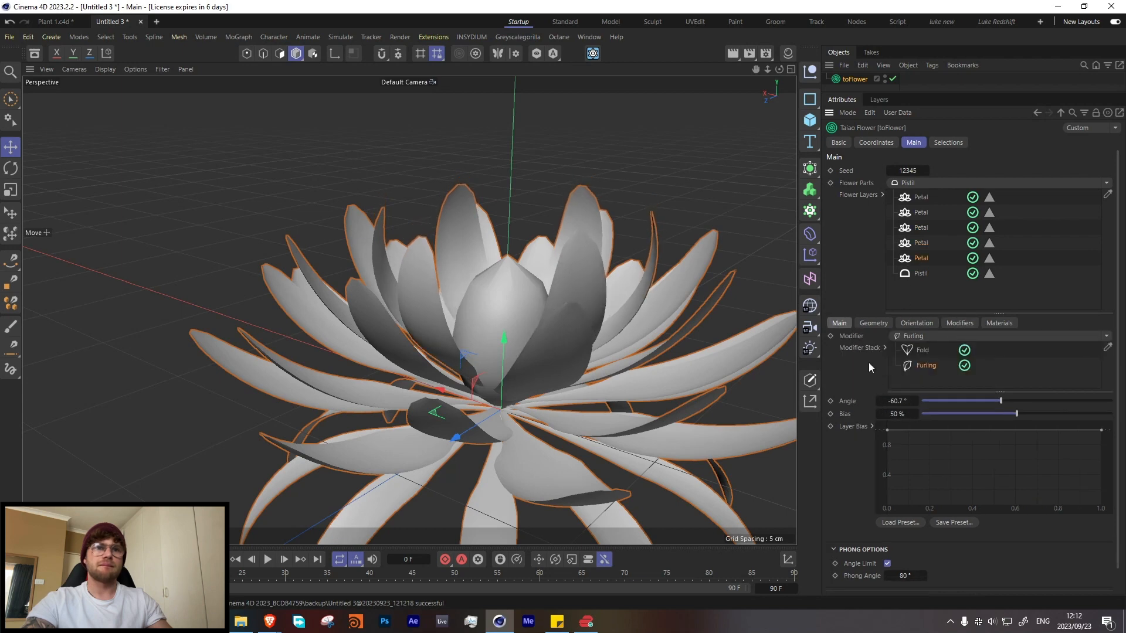
Step: Set the pistil's subdivisions to 2 to smooth its surface
{"action": "left_click_drag", "start_coordinate": [574, 369], "coordinate": [564, 316], "text": "alt"}
{"action": "scroll", "coordinate": [563, 389], "scroll_direction": "down", "scroll_amount": 4}
{"action": "scroll", "coordinate": [592, 336], "scroll_direction": "up", "scroll_amount": 4}
{"action": "left_click_drag", "start_coordinate": [645, 311], "coordinate": [533, 397], "text": "alt"}
{"action": "scroll", "coordinate": [548, 335], "scroll_direction": "up", "scroll_amount": 5}
{"action": "scroll", "coordinate": [548, 335], "scroll_direction": "down", "scroll_amount": 2}
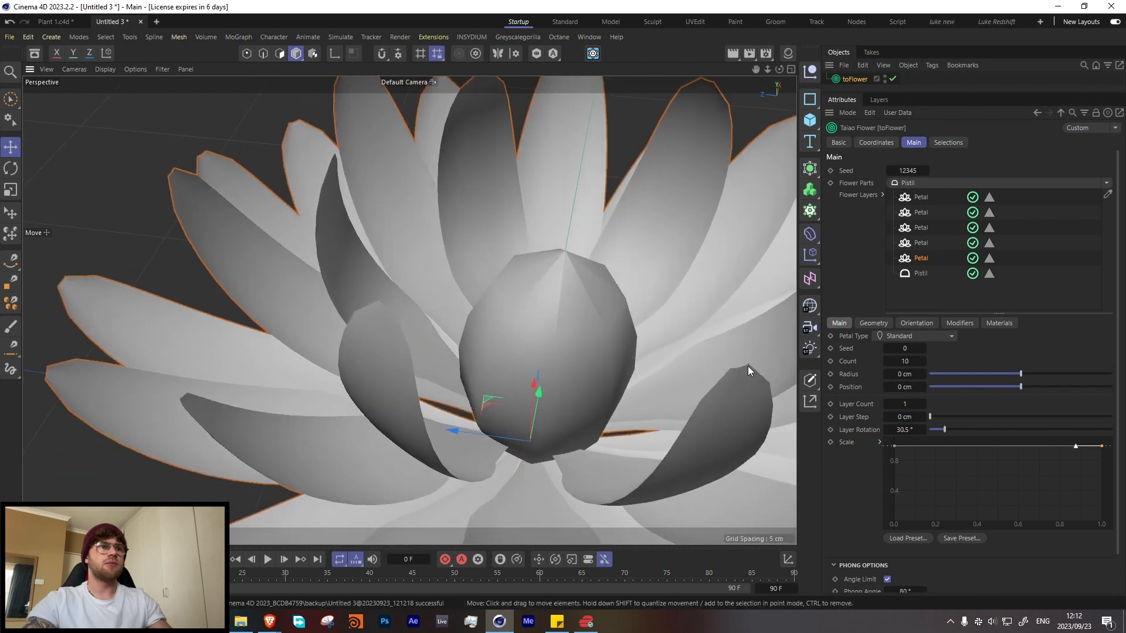
{"action": "left_click", "coordinate": [921, 273]}
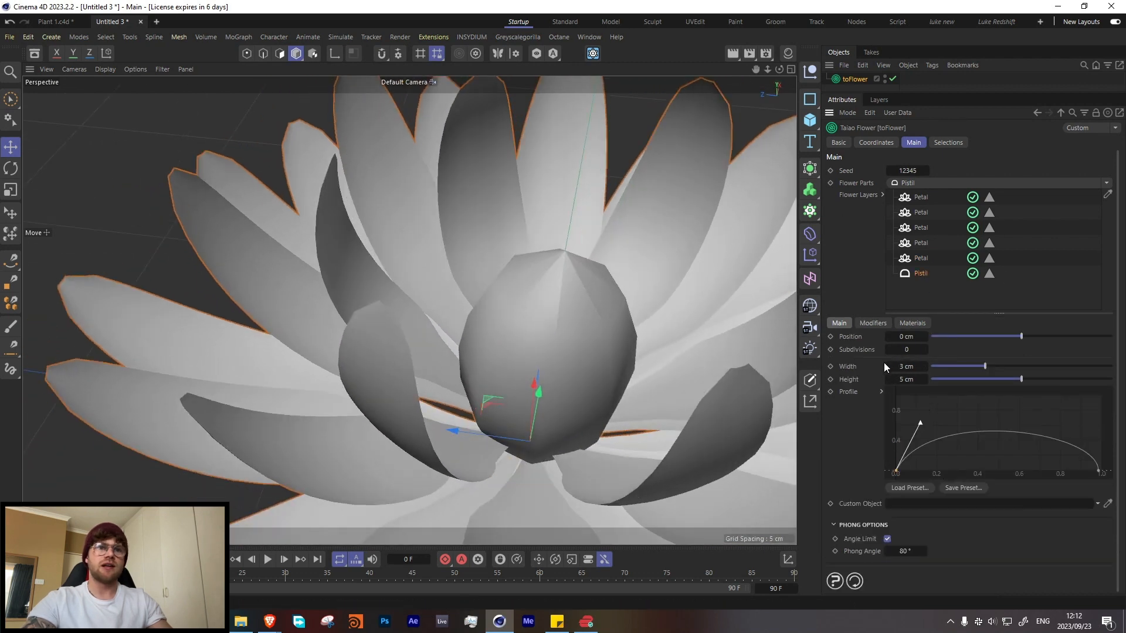
{"action": "left_click", "coordinate": [926, 350]}
{"action": "left_click", "coordinate": [926, 351]}
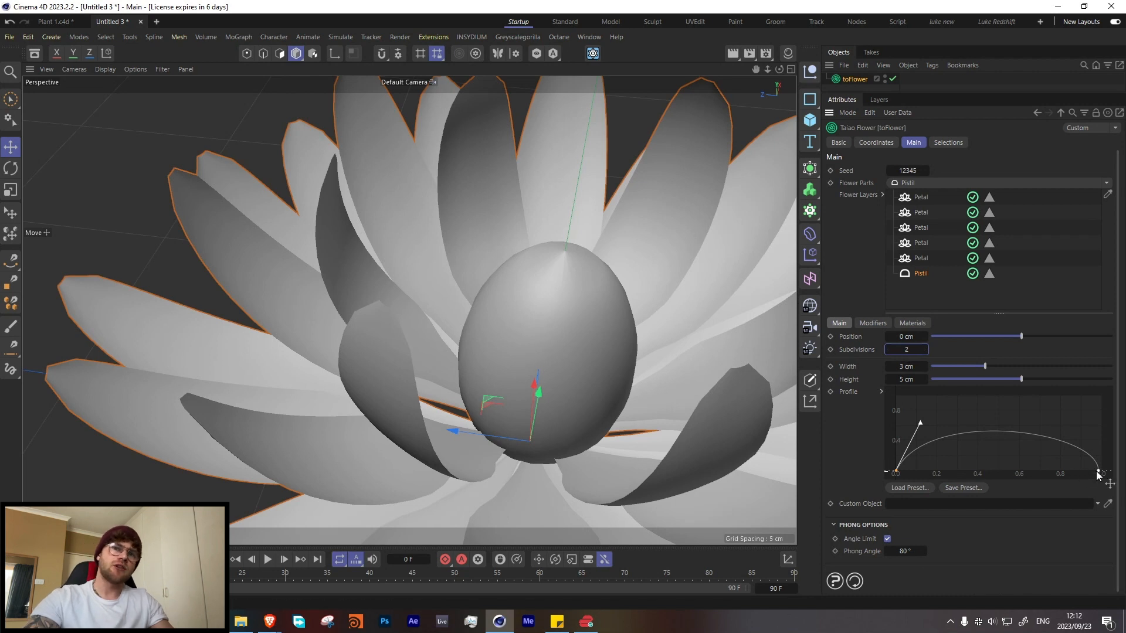
Step: Round off the pistil's pointed tip by raising the end point of its profile curve slightly with a vertical tangent
{"action": "left_click_drag", "start_coordinate": [1097, 472], "coordinate": [1098, 437]}
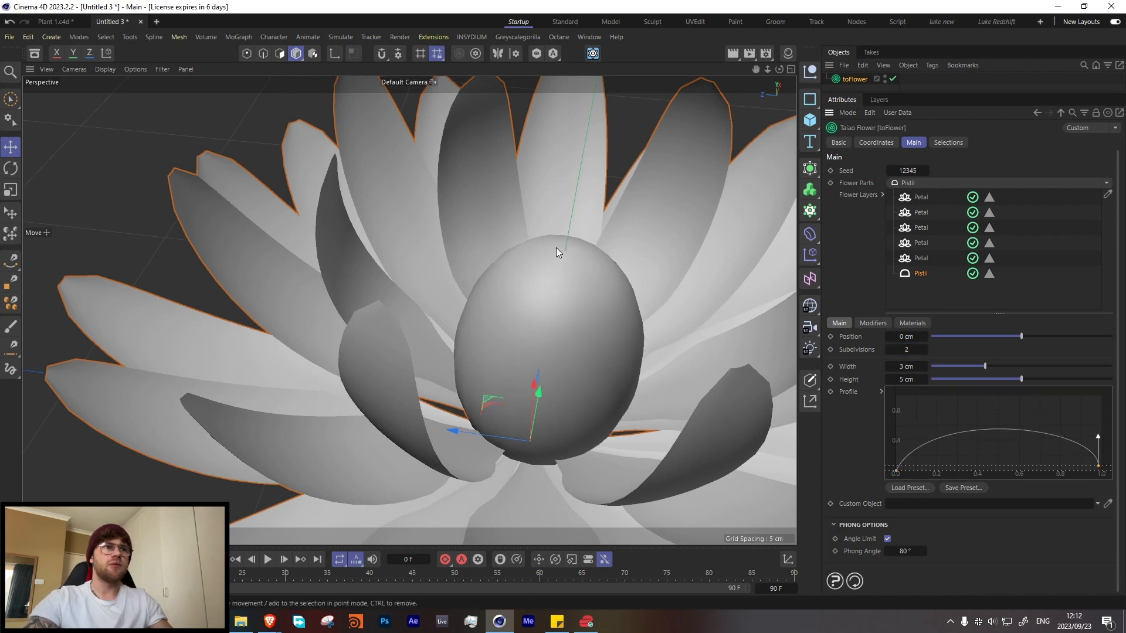
{"action": "left_click_drag", "start_coordinate": [551, 261], "coordinate": [569, 235], "text": "alt"}
{"action": "scroll", "coordinate": [531, 293], "scroll_direction": "down", "scroll_amount": 5}
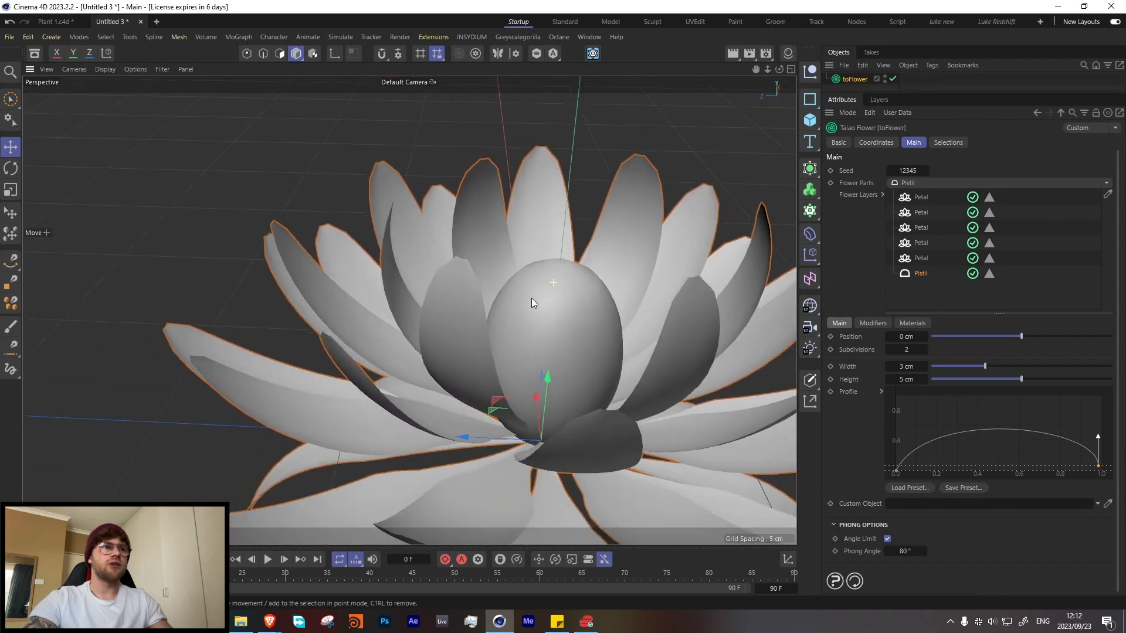
{"action": "left_click_drag", "start_coordinate": [532, 298], "coordinate": [382, 332], "text": "alt"}
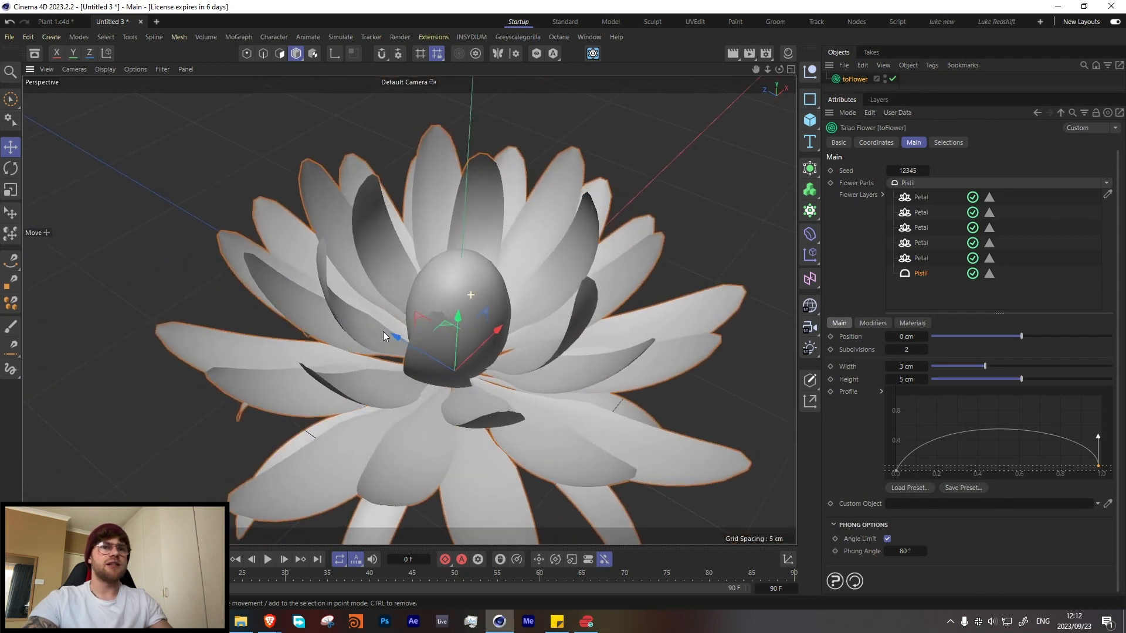
Step: Set the pistil's height to 4.6 cm
{"action": "scroll", "coordinate": [382, 332], "scroll_direction": "up", "scroll_amount": 4}
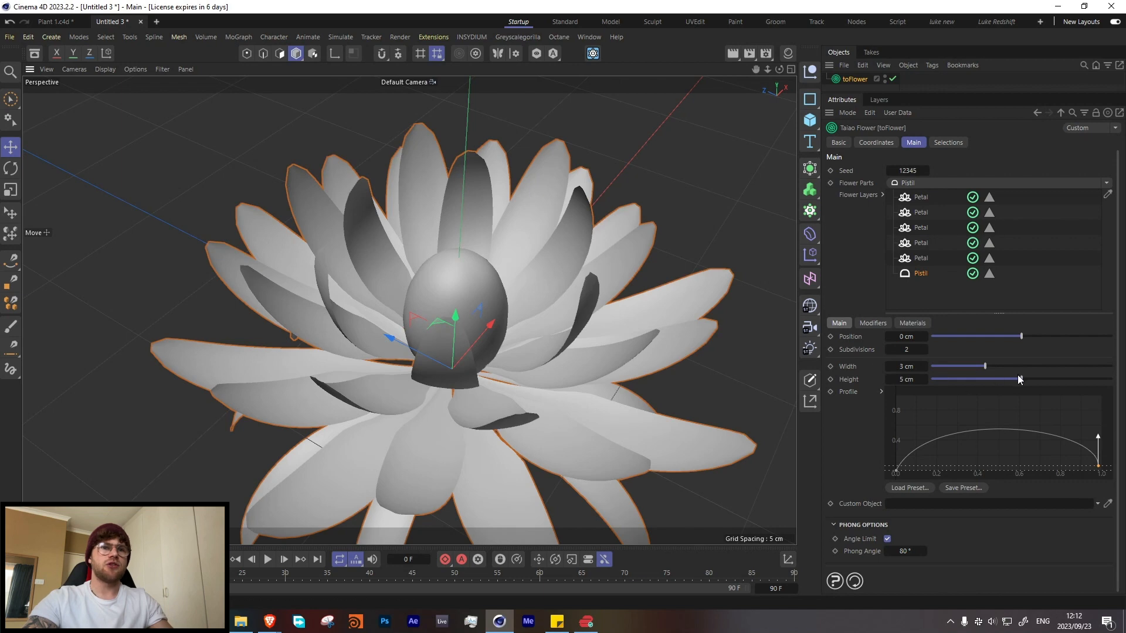
{"action": "left_click_drag", "start_coordinate": [1021, 379], "coordinate": [1015, 379]}
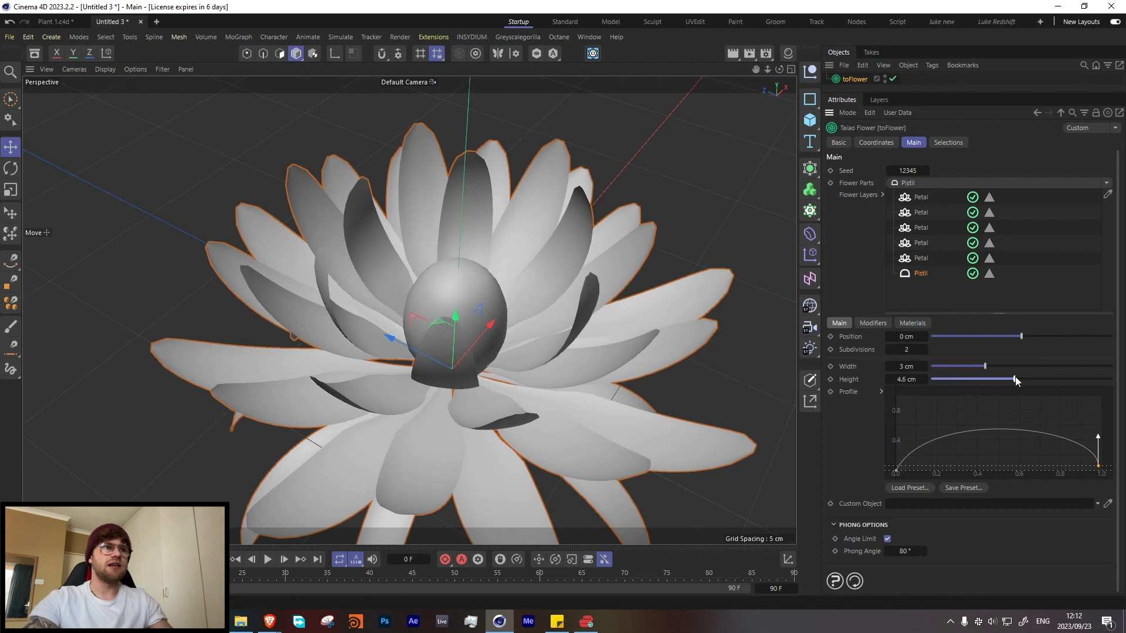
{"action": "left_click_drag", "start_coordinate": [392, 315], "coordinate": [590, 302], "text": "alt"}
Step: Disable all five petal layers of the flower so only the pistil is displayed
{"action": "left_click", "coordinate": [973, 198]}
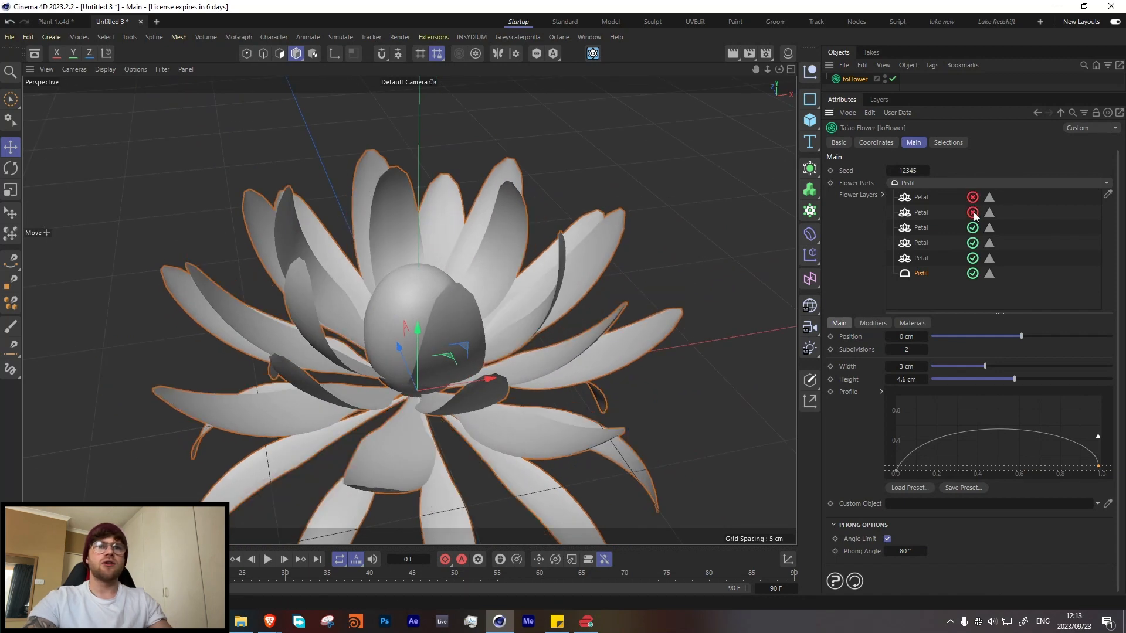
{"action": "left_click", "coordinate": [972, 212]}
{"action": "left_click", "coordinate": [973, 227]}
{"action": "left_click", "coordinate": [972, 243]}
{"action": "left_click", "coordinate": [972, 258]}
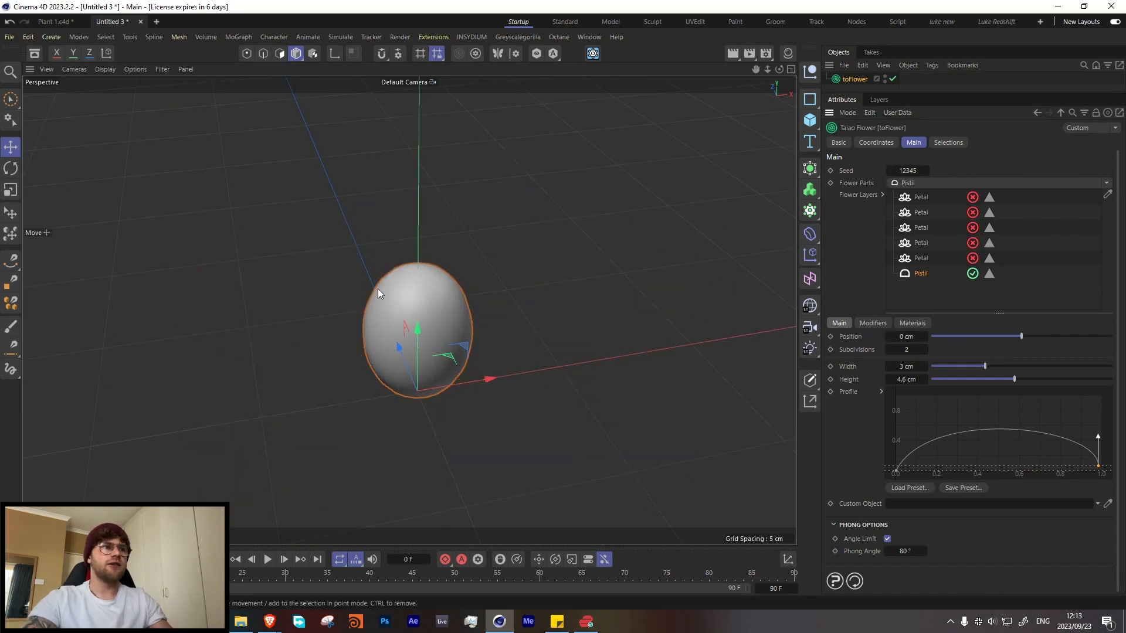
Step: Add a Stamen part to the flower layers and set its count to 150
{"action": "left_click", "coordinate": [1105, 184]}
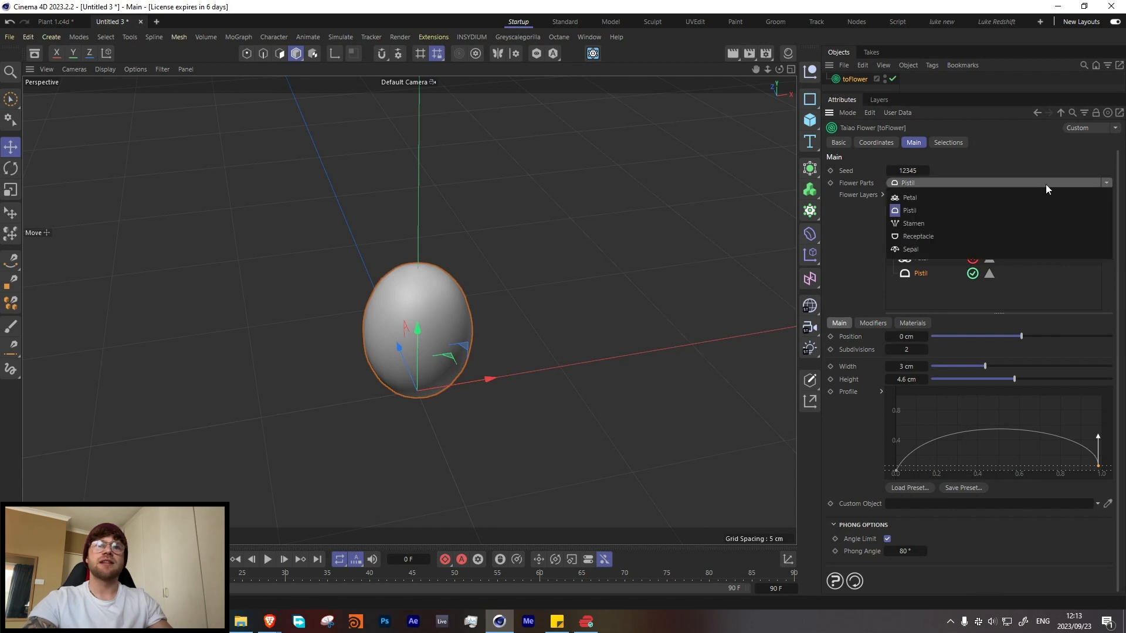
{"action": "left_click", "coordinate": [916, 226]}
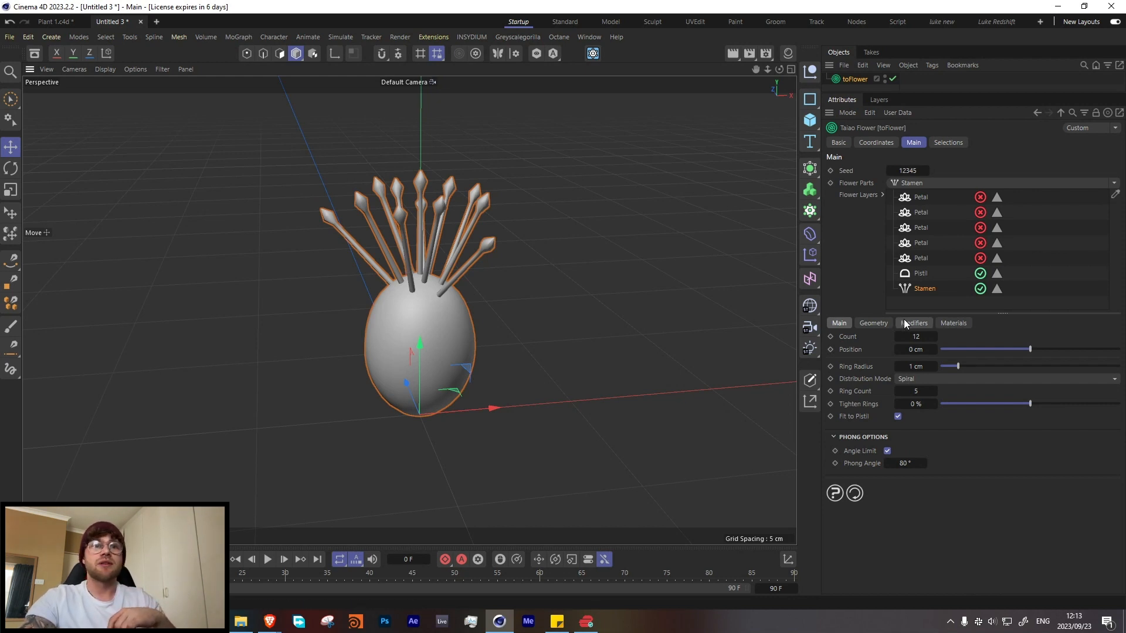
{"action": "left_click", "coordinate": [920, 339]}
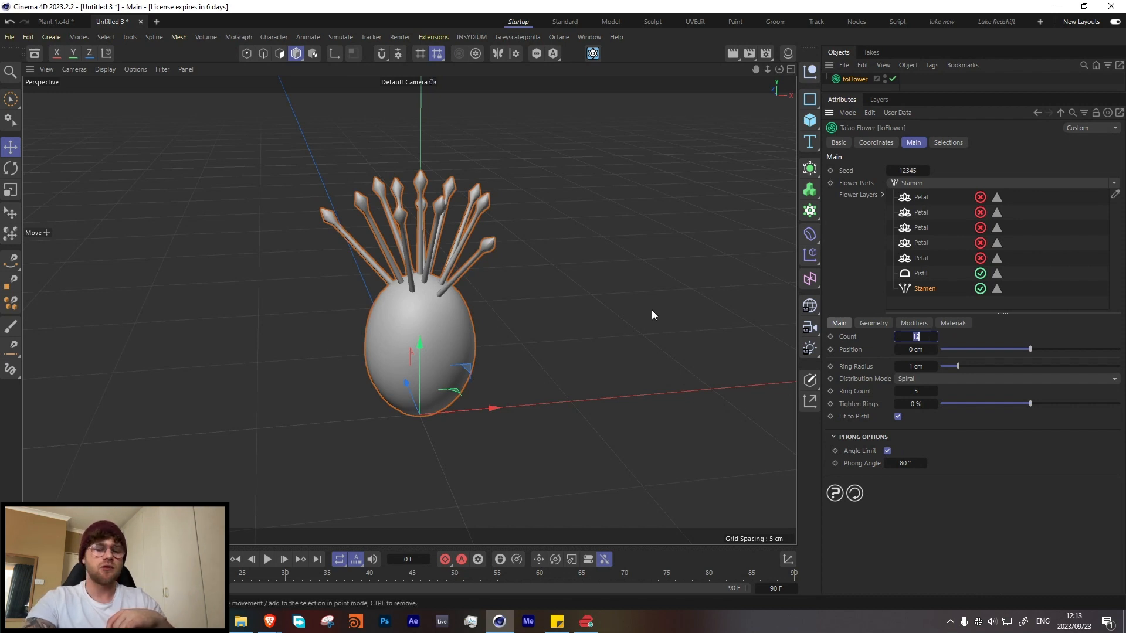
{"action": "type", "text": "15"}
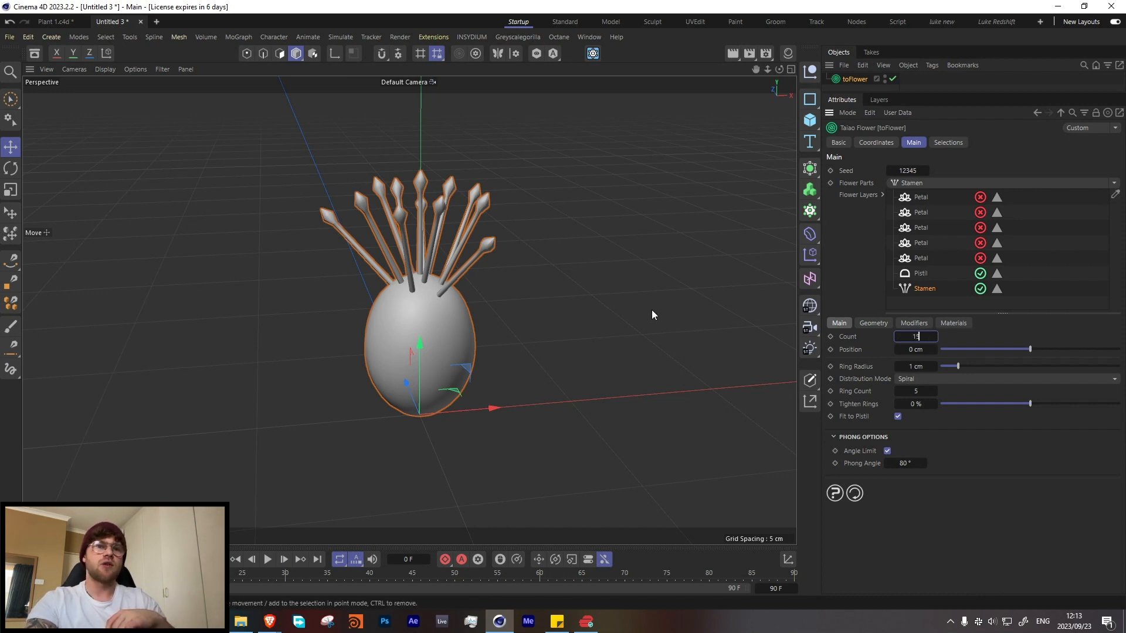
{"action": "type", "text": "0"}
{"action": "key", "text": "Return"}
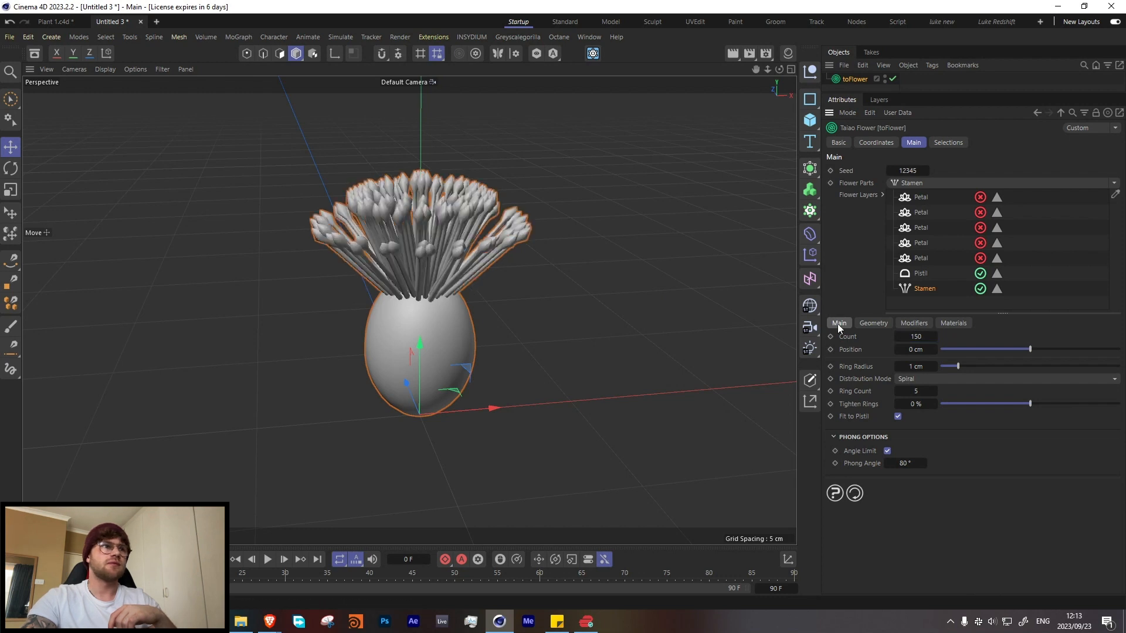
Step: Lower the stamens to a position of -3.1 cm and set their ring radius to 1.6 cm
{"action": "left_click_drag", "start_coordinate": [1029, 350], "coordinate": [969, 367]}
{"action": "left_click", "coordinate": [934, 367]}
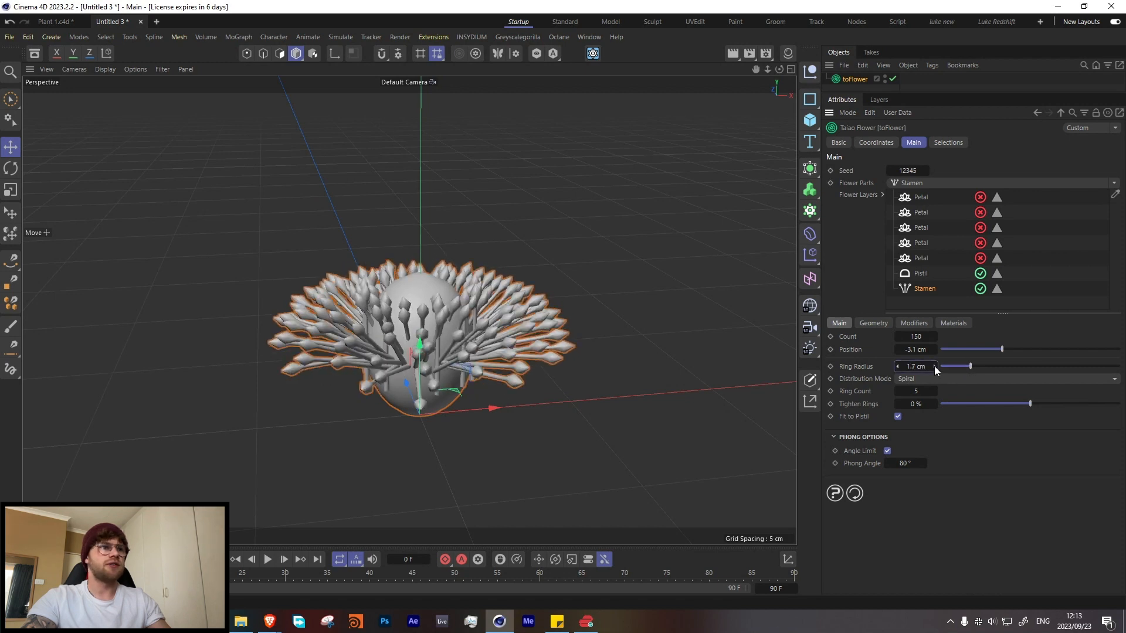
{"action": "left_click", "coordinate": [896, 368]}
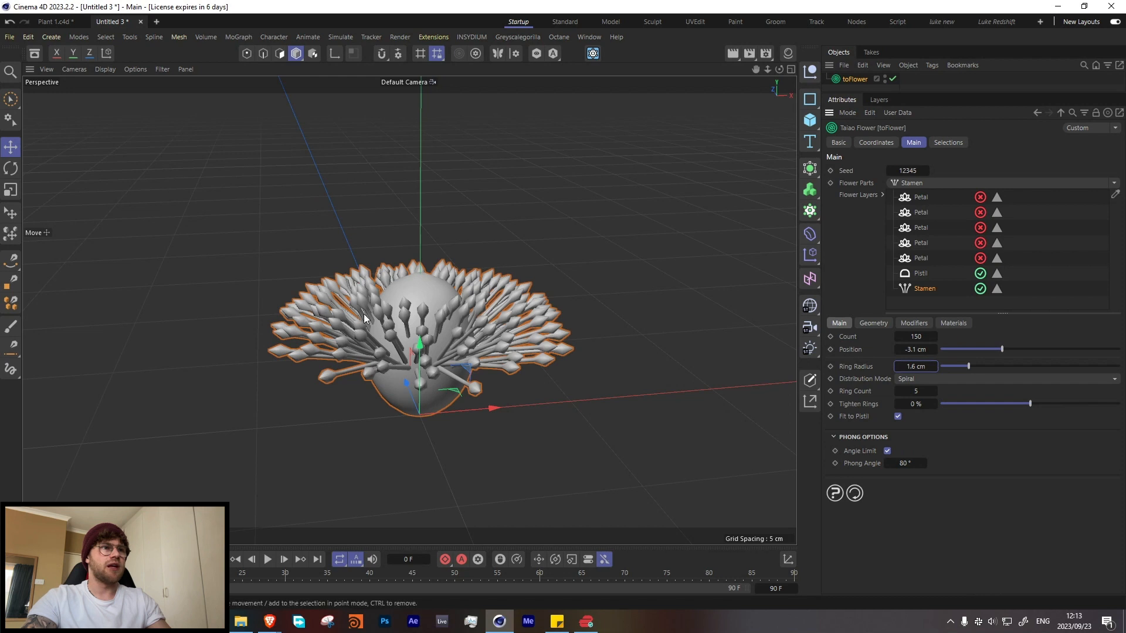
Step: Shorten the stamens to a height of 1 cm and raise their position on the pistil to -0.7 cm
{"action": "left_click", "coordinate": [869, 323]}
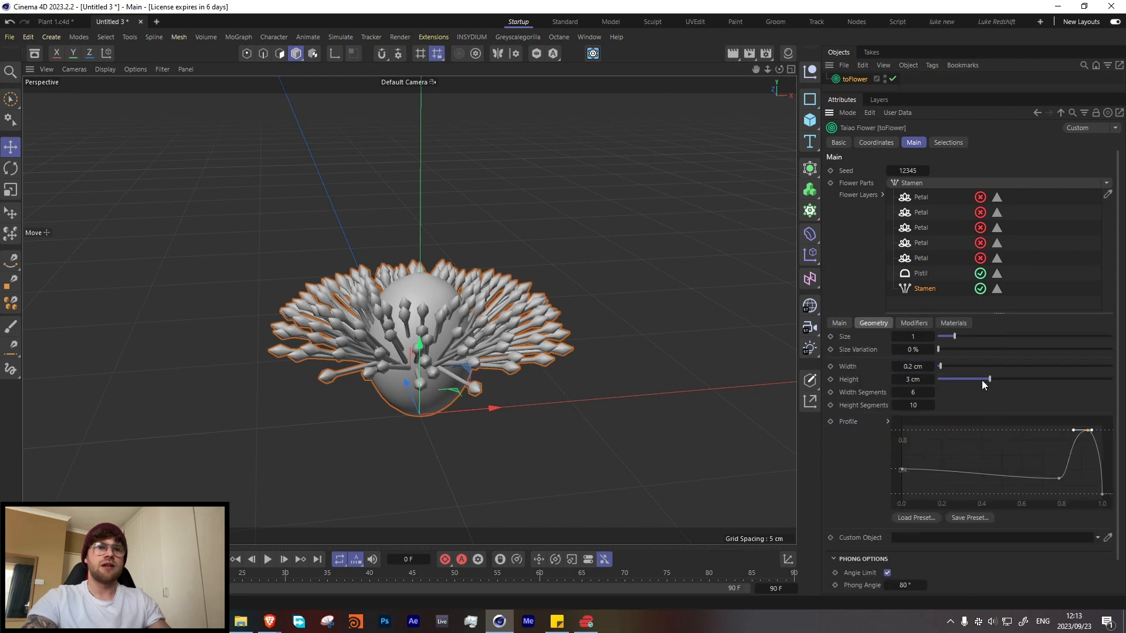
{"action": "left_click_drag", "start_coordinate": [985, 379], "coordinate": [952, 382]}
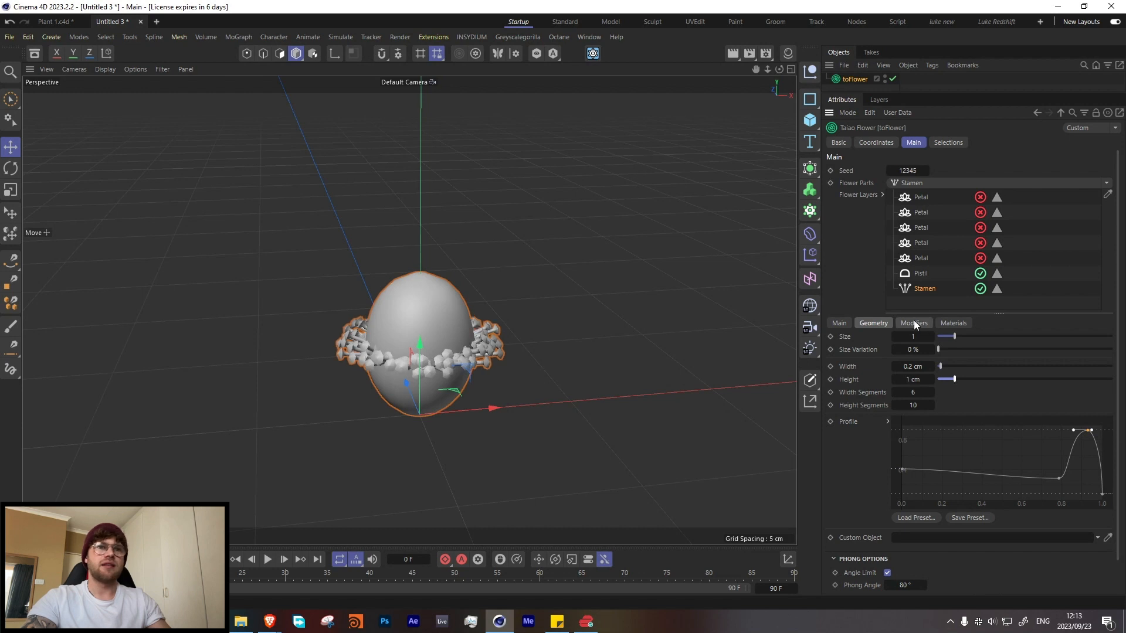
{"action": "left_click", "coordinate": [840, 323]}
{"action": "left_click_drag", "start_coordinate": [1000, 350], "coordinate": [1021, 348]}
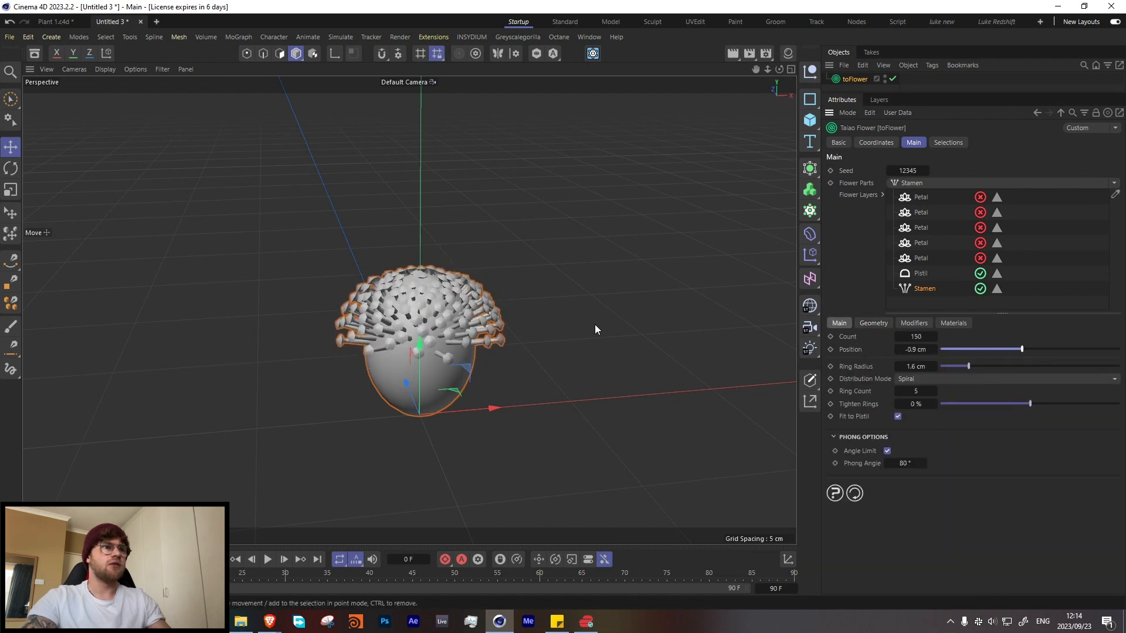
{"action": "left_click", "coordinate": [933, 350]}
{"action": "left_click", "coordinate": [935, 350]}
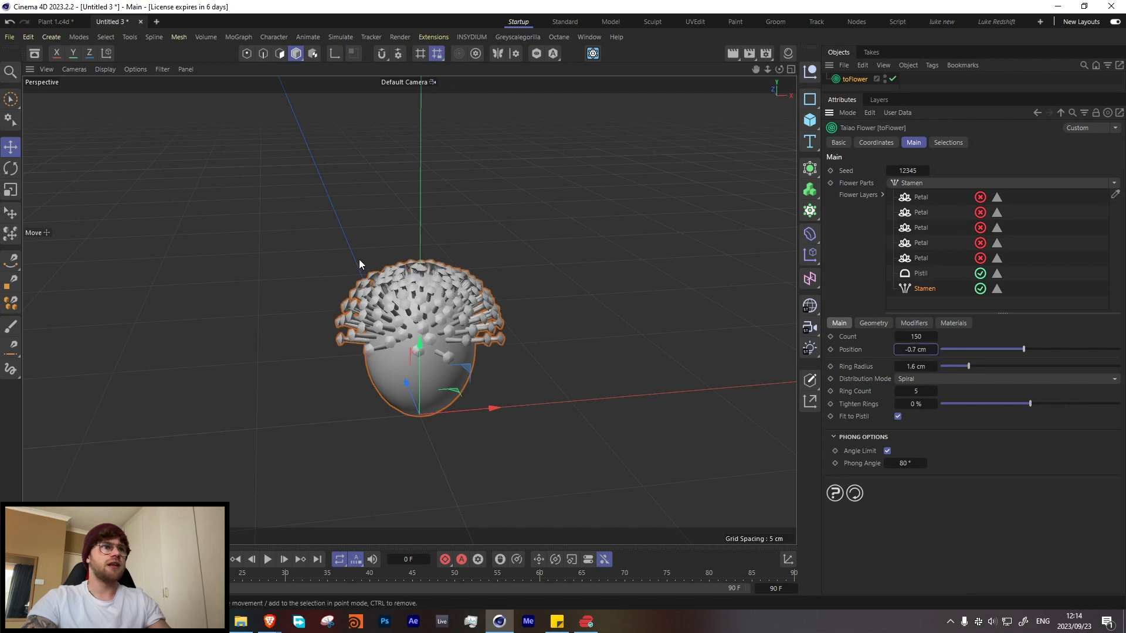
Step: Increase the stamen count to 300 and set the stamens' position to -0.6 cm
{"action": "left_click_drag", "start_coordinate": [360, 264], "coordinate": [681, 331], "text": "alt"}
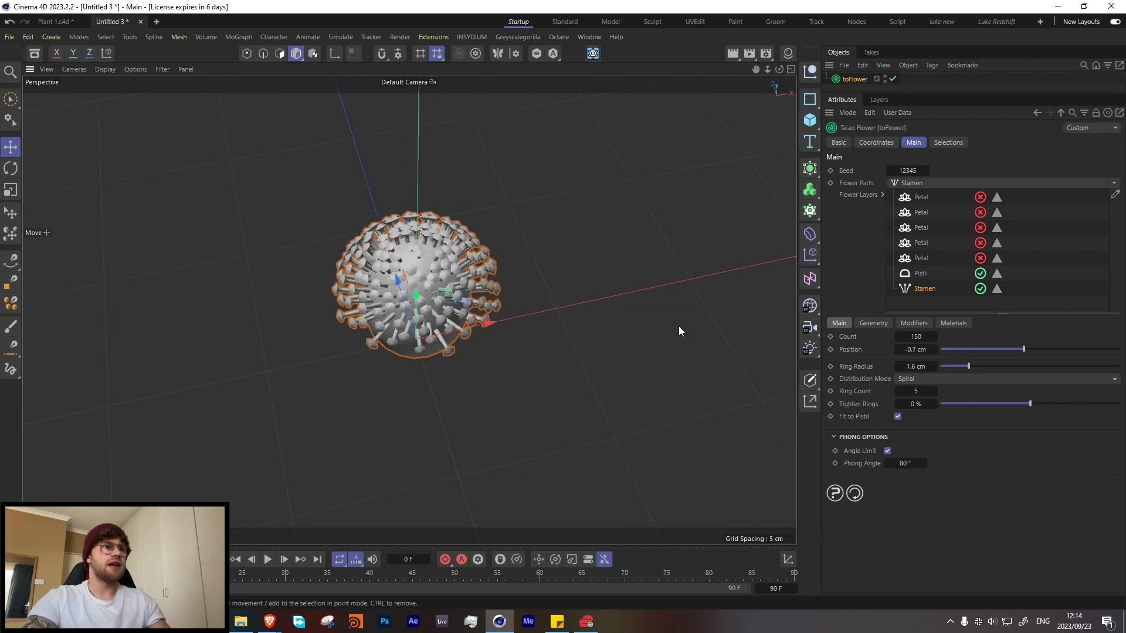
{"action": "double_click", "coordinate": [916, 337]}
{"action": "type", "text": "300"}
{"action": "key", "text": "Return"}
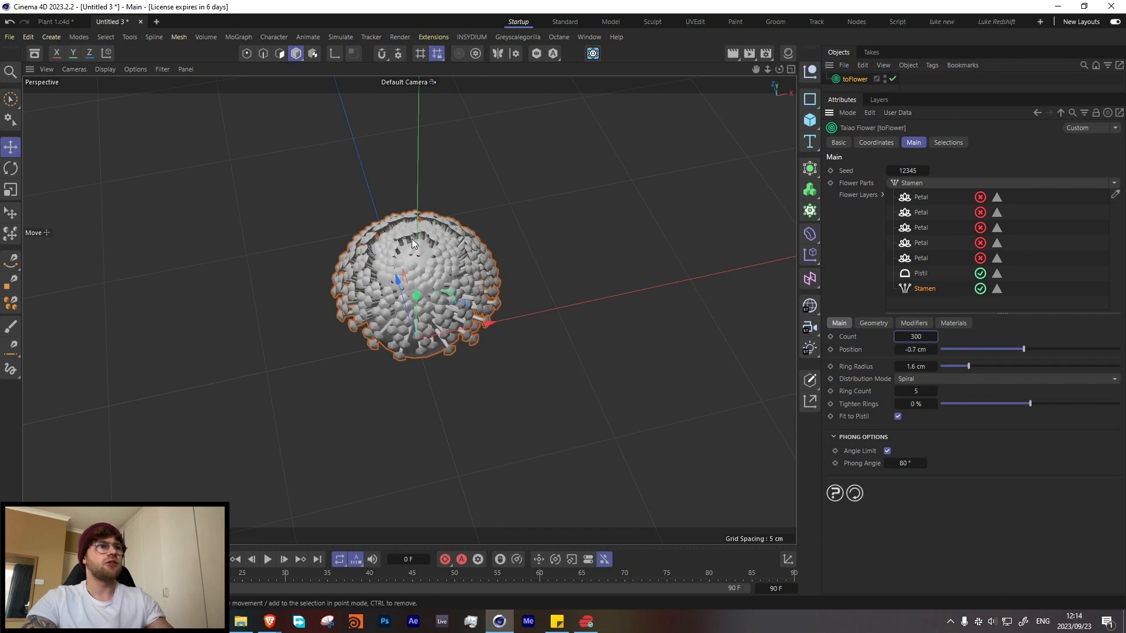
{"action": "left_click_drag", "start_coordinate": [402, 266], "coordinate": [438, 251], "text": "alt"}
{"action": "scroll", "coordinate": [437, 251], "scroll_direction": "up", "scroll_amount": 3}
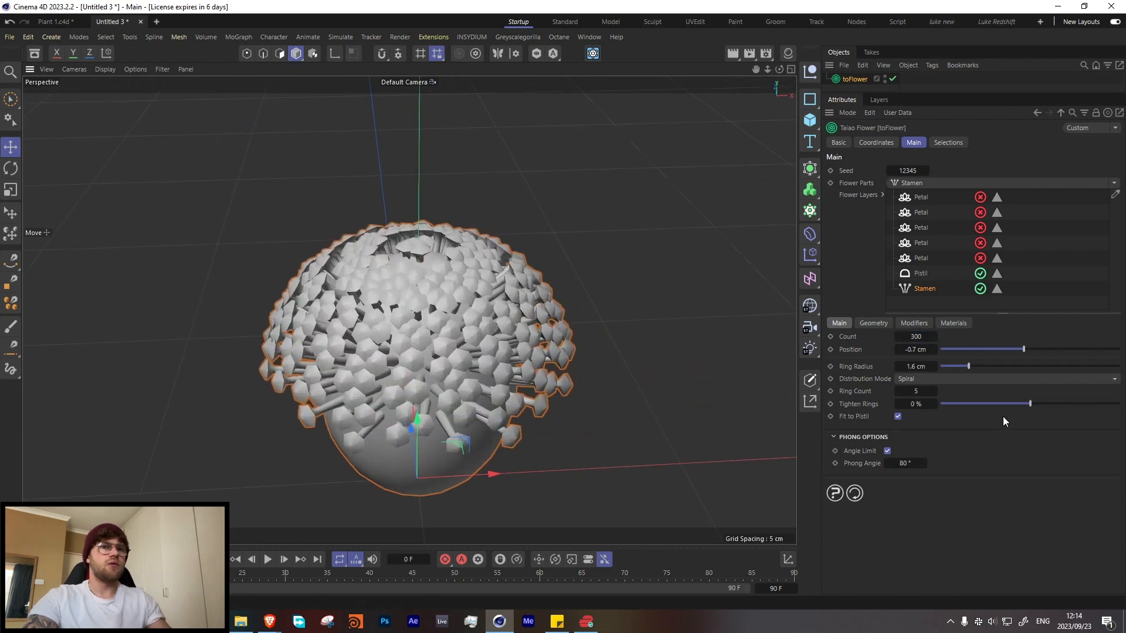
{"action": "left_click_drag", "start_coordinate": [1025, 350], "coordinate": [1026, 350]}
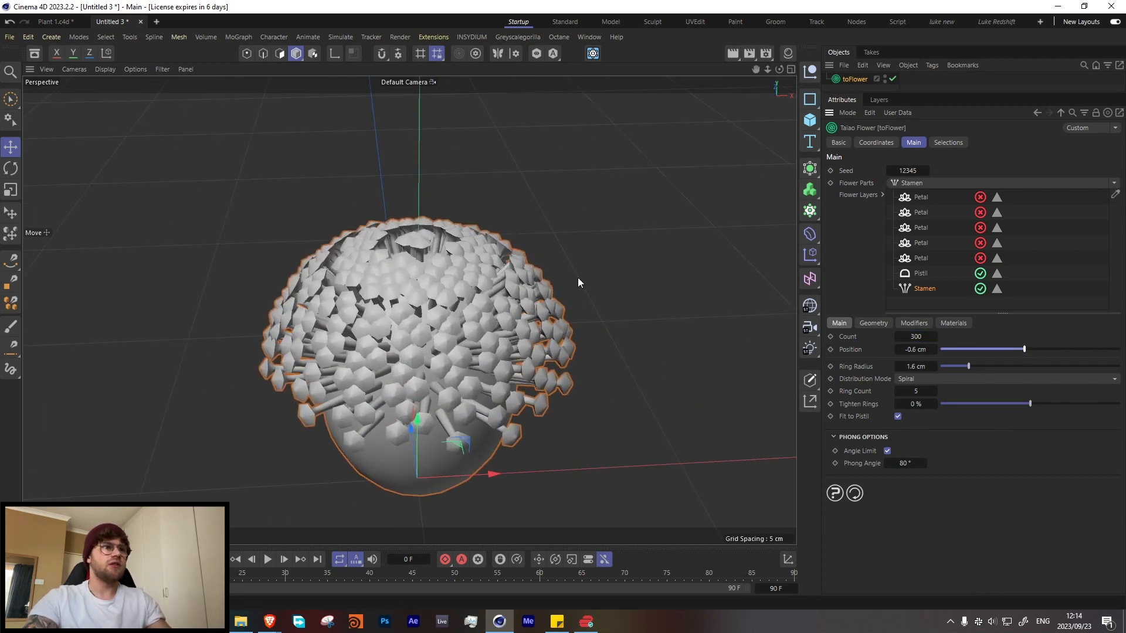
Step: Fine-tune the stamens' ring radius to 1.63 cm
{"action": "left_click", "coordinate": [934, 366]}
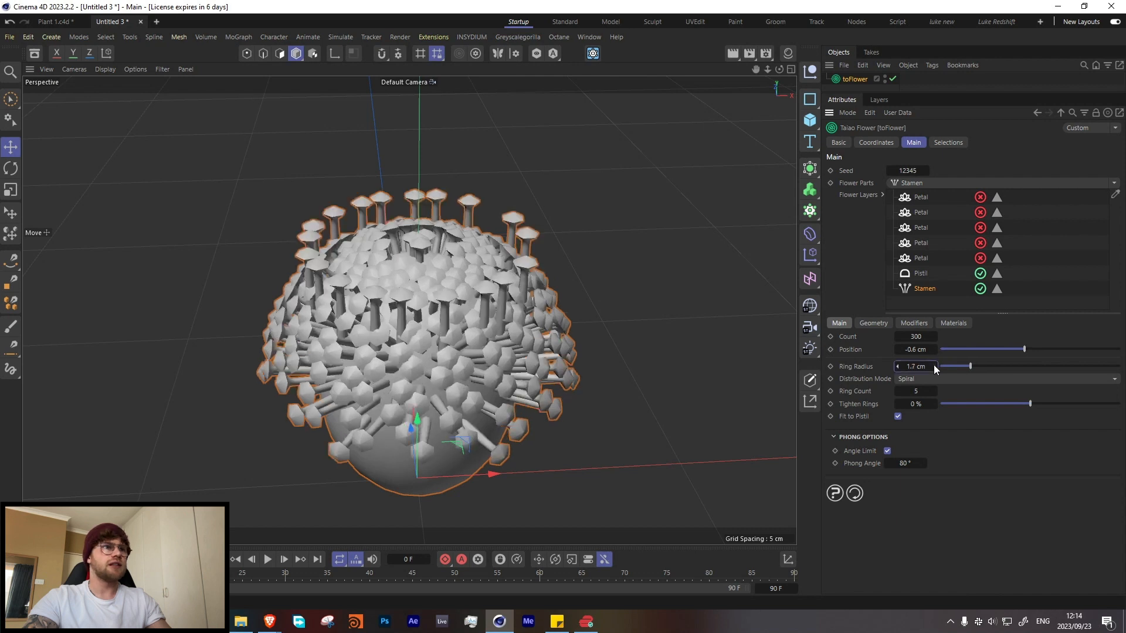
{"action": "left_click", "coordinate": [897, 368]}
{"action": "left_click", "coordinate": [896, 367]}
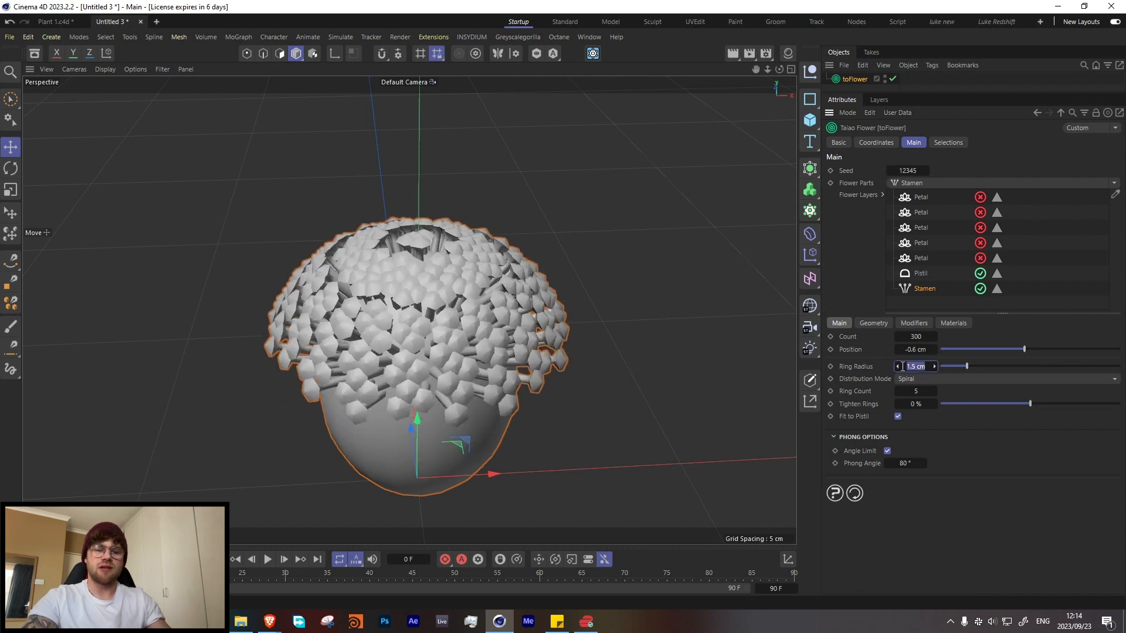
{"action": "key", "text": "BackSpace"}
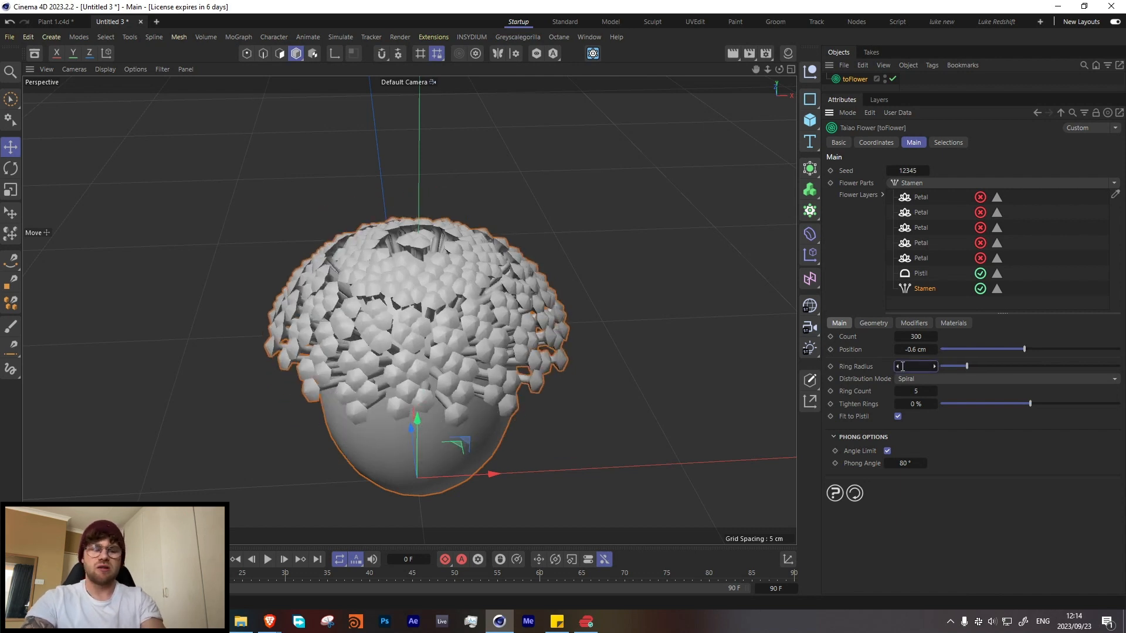
{"action": "type", "text": "1.65"}
{"action": "key", "text": "Return"}
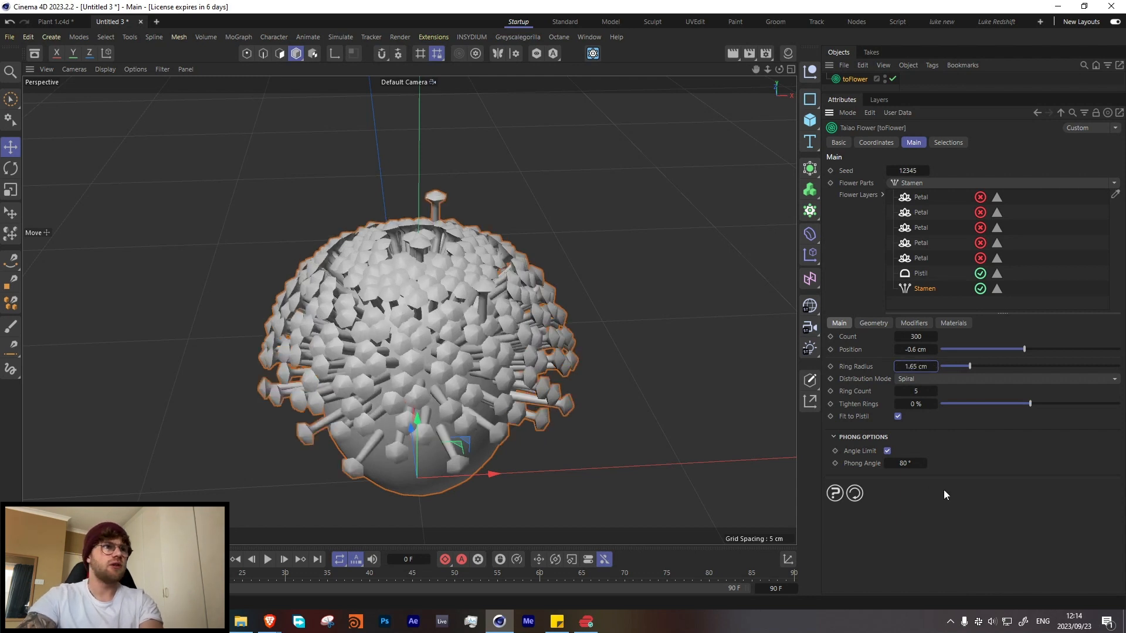
{"action": "left_click", "coordinate": [917, 366]}
{"action": "key", "text": "BackSpace"}
{"action": "type", "text": "3"}
{"action": "key", "text": "Return"}
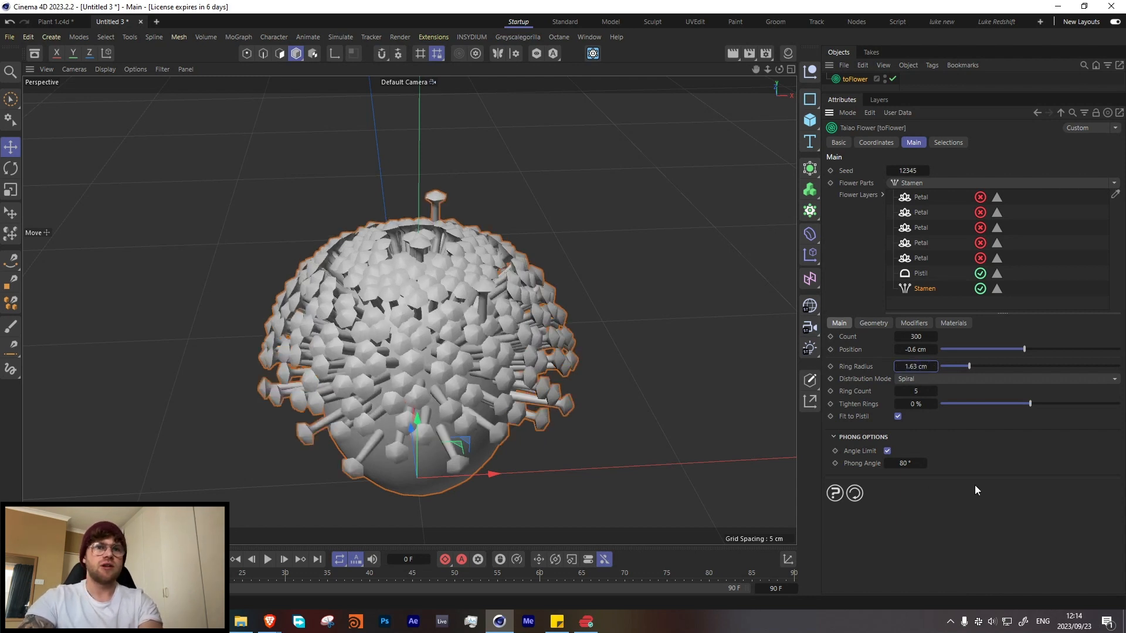
{"action": "scroll", "coordinate": [387, 299], "scroll_direction": "down", "scroll_amount": 3}
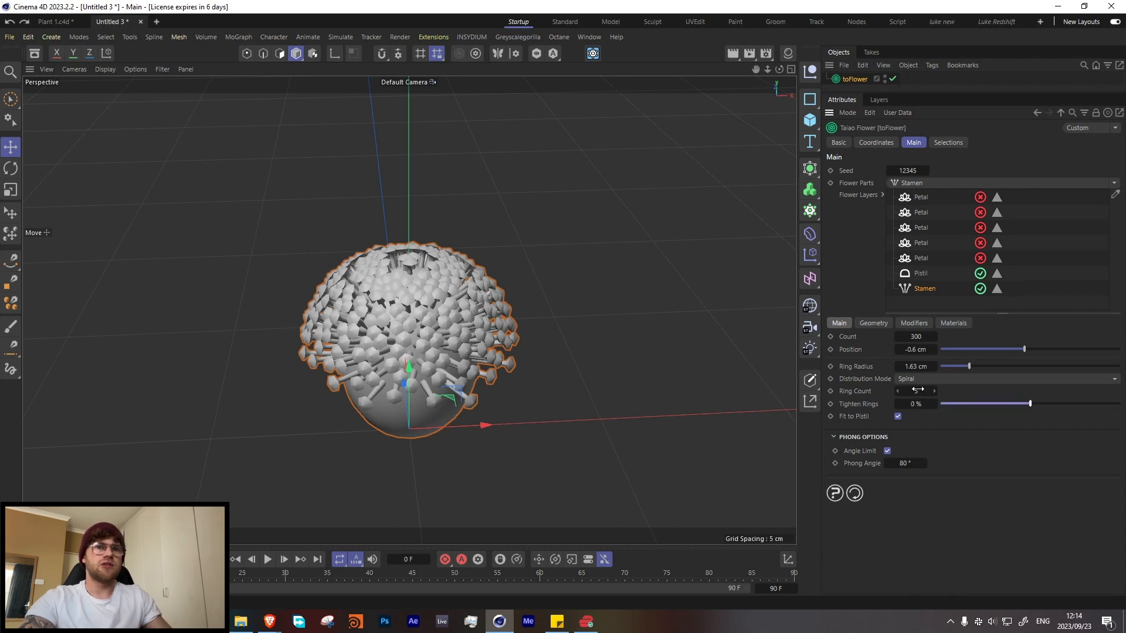
Step: Try the Whorled distribution mode on the stamens and return it to Spiral
{"action": "left_click", "coordinate": [897, 392]}
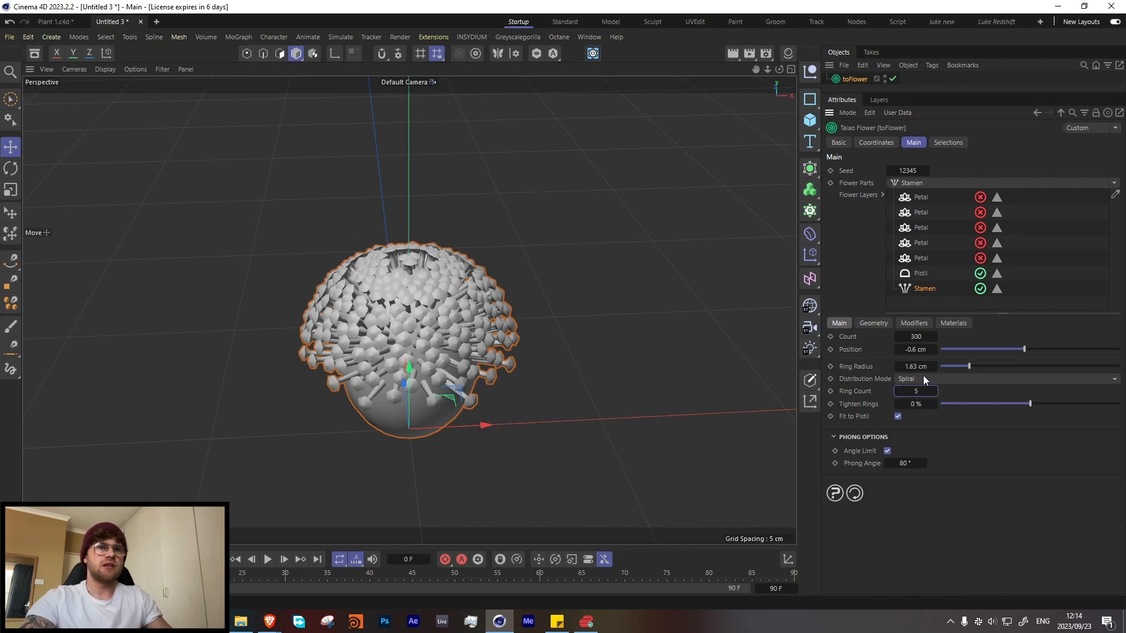
{"action": "left_click", "coordinate": [923, 379]}
{"action": "left_click", "coordinate": [925, 389]}
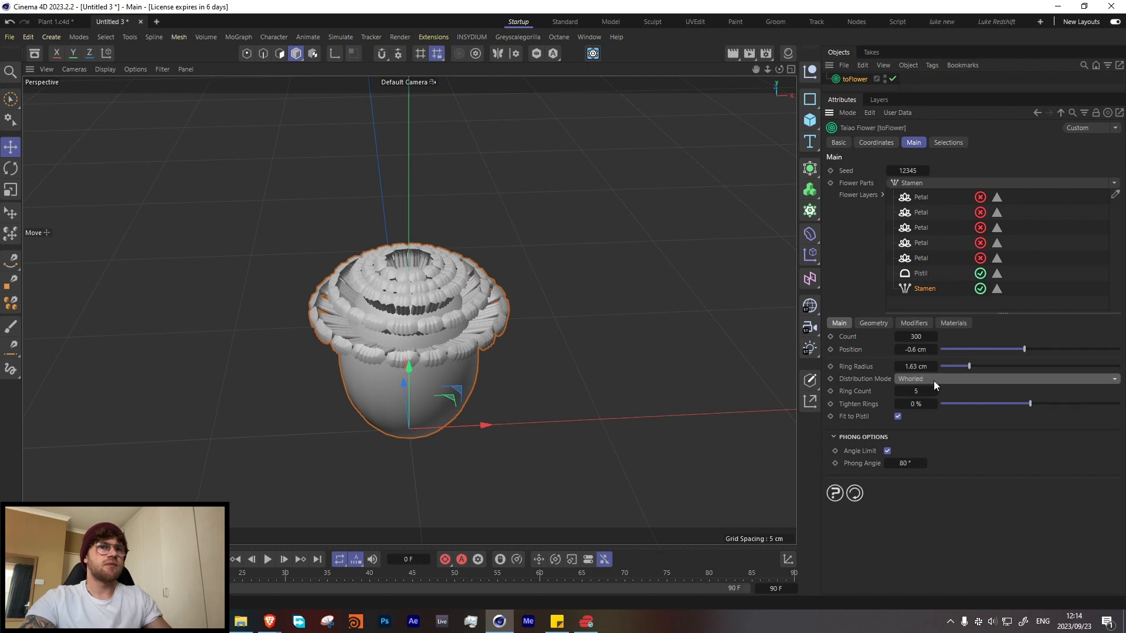
{"action": "left_click", "coordinate": [934, 381]}
{"action": "left_click", "coordinate": [932, 393]}
Step: Set the stamens' height to 0.8 cm and round their tips by shifting the profile curve's dip to about 0.64 and its peak to about 0.78
{"action": "left_click", "coordinate": [873, 323]}
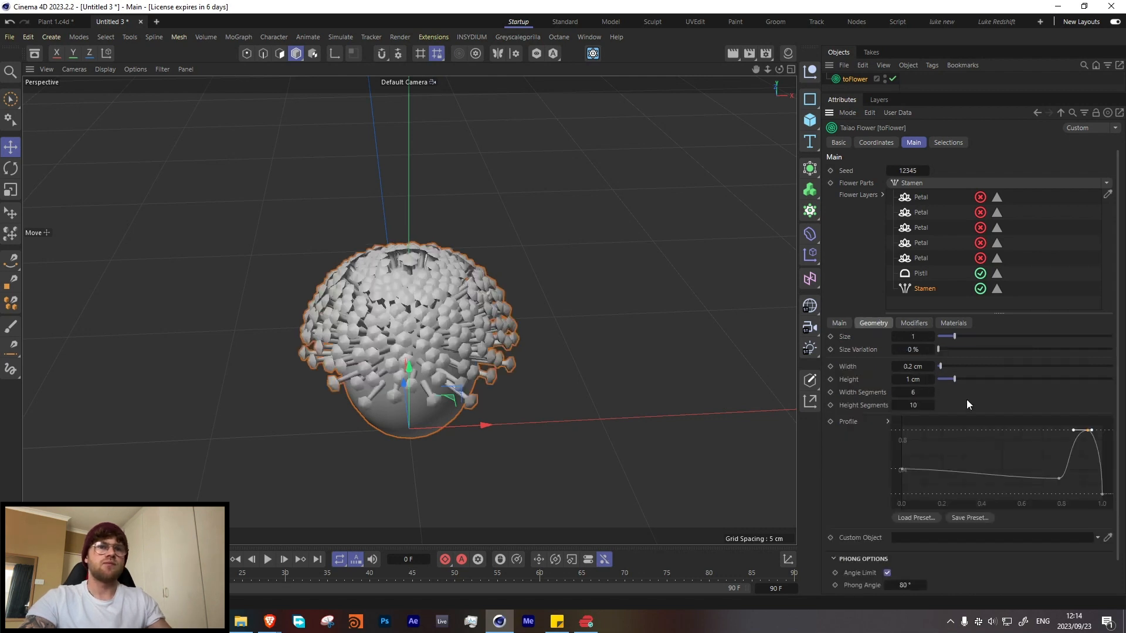
{"action": "left_click_drag", "start_coordinate": [956, 378], "coordinate": [951, 381]}
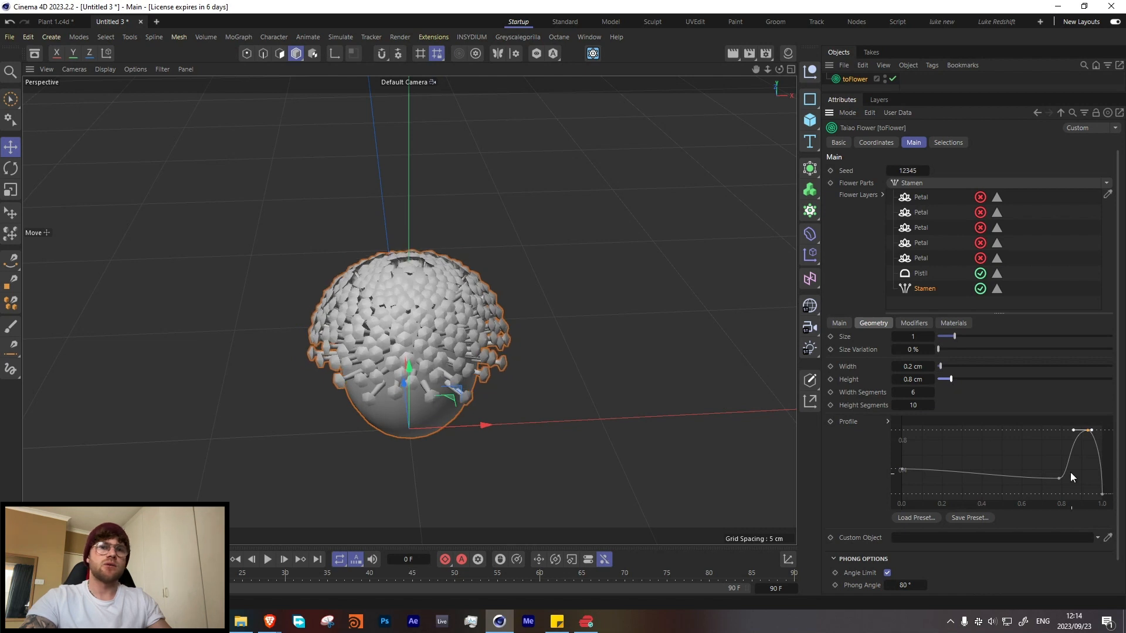
{"action": "left_click", "coordinate": [1103, 494]}
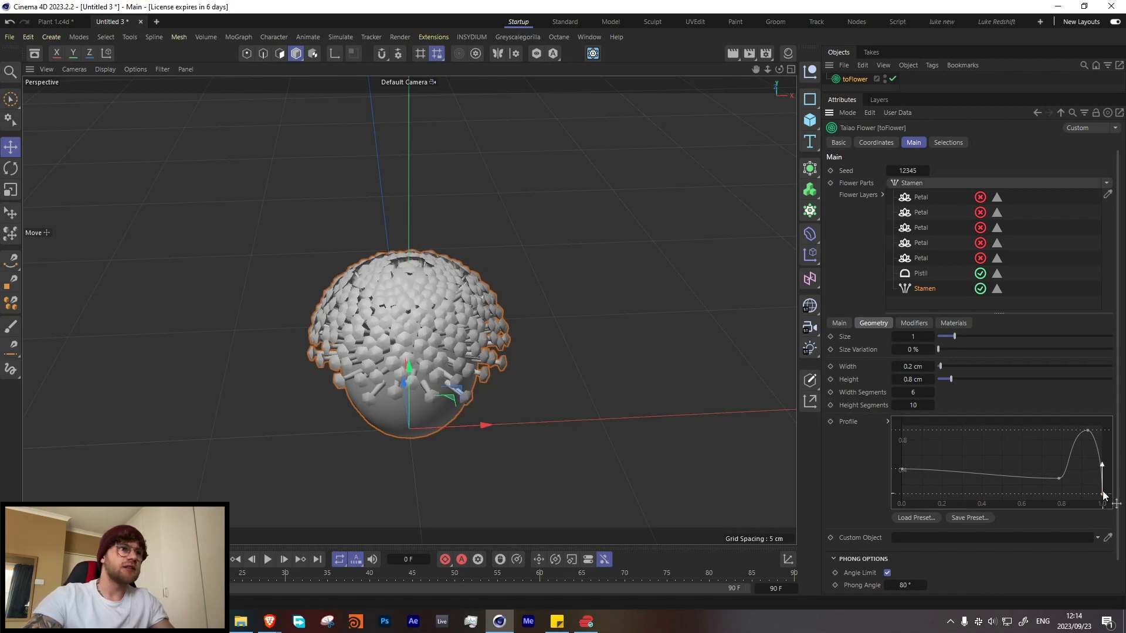
{"action": "left_click_drag", "start_coordinate": [1103, 489], "coordinate": [1037, 479]}
{"action": "left_click_drag", "start_coordinate": [1084, 431], "coordinate": [1056, 428]}
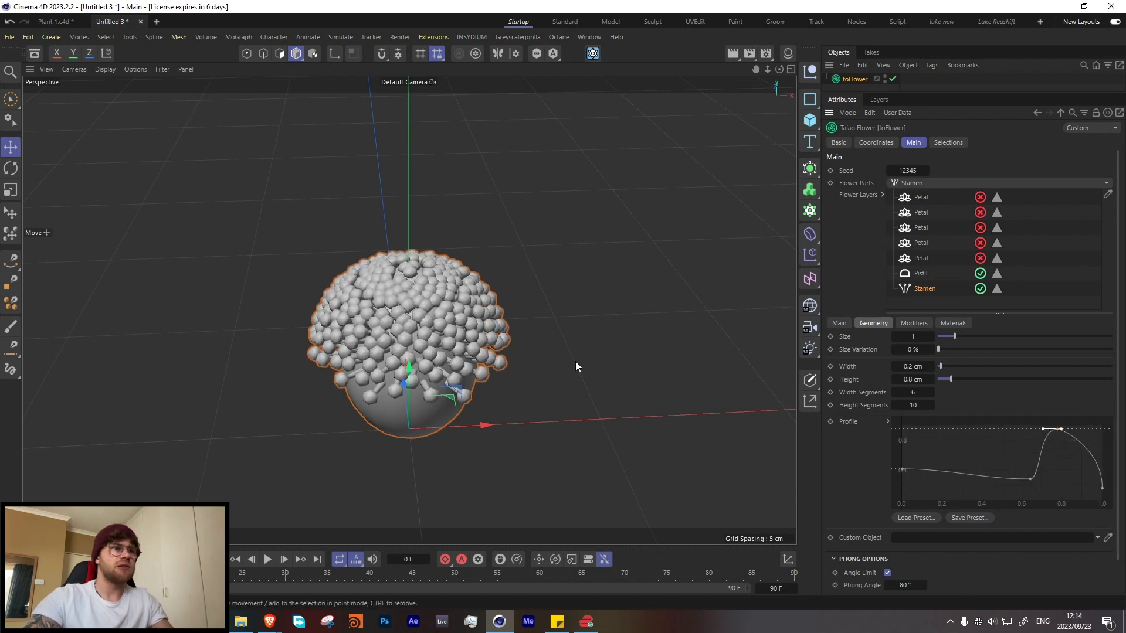
Step: Smooth the stamen geometry by setting 10 width segments and 20 height segments
{"action": "scroll", "coordinate": [472, 343], "scroll_direction": "up", "scroll_amount": 6}
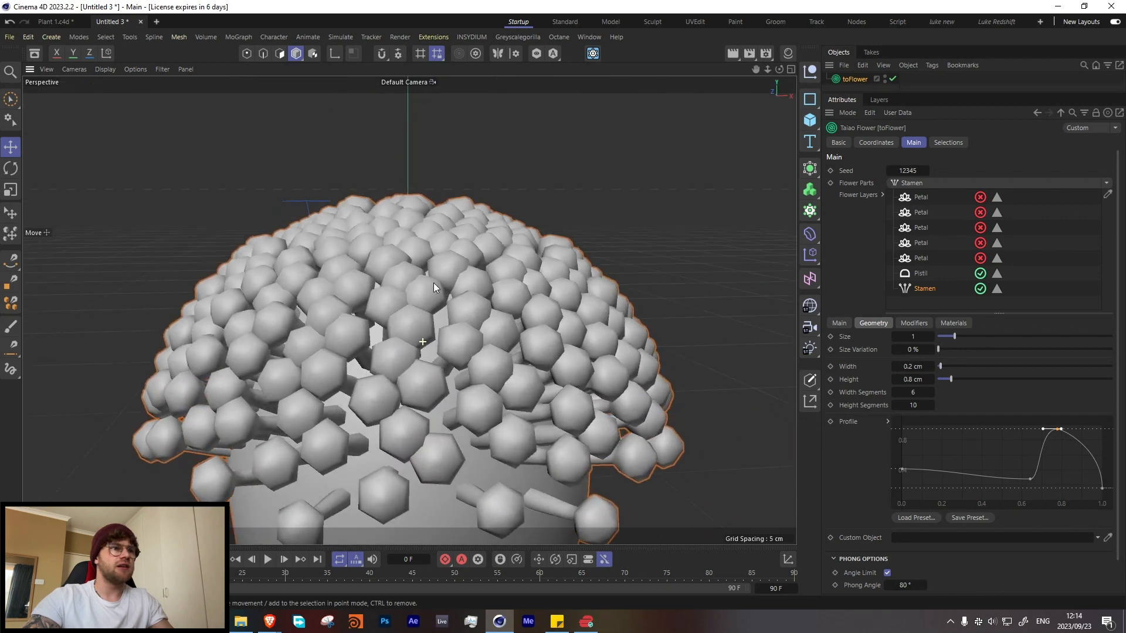
{"action": "left_click_drag", "start_coordinate": [434, 283], "coordinate": [443, 279], "text": "alt"}
{"action": "left_click_drag", "start_coordinate": [907, 392], "coordinate": [932, 400]}
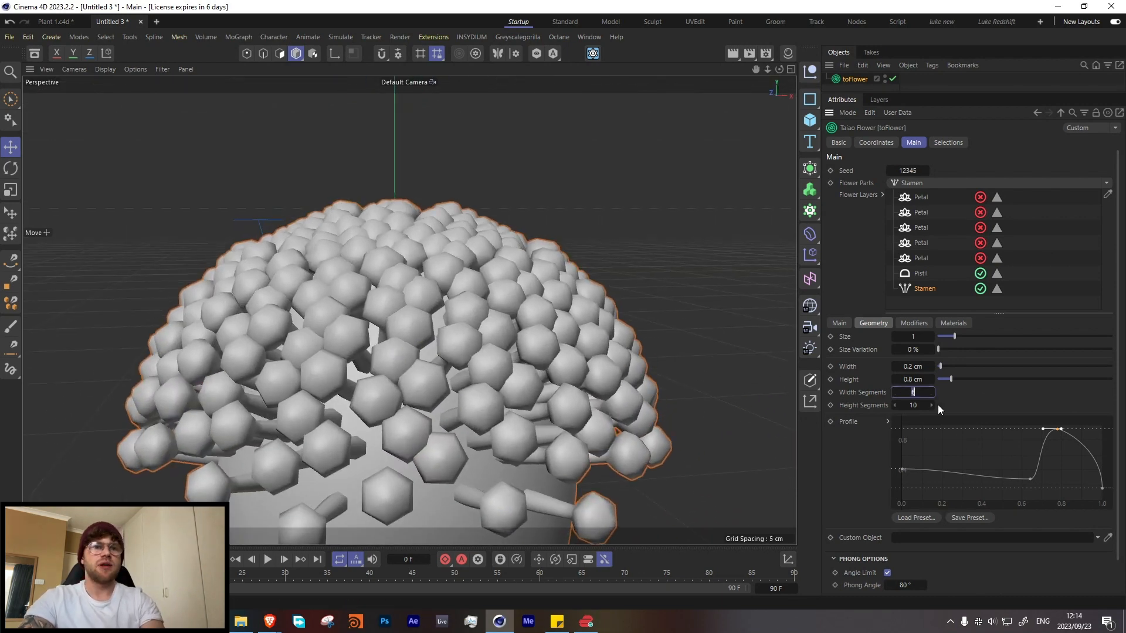
{"action": "type", "text": "10"}
{"action": "key", "text": "Tab"}
{"action": "type", "text": "120"}
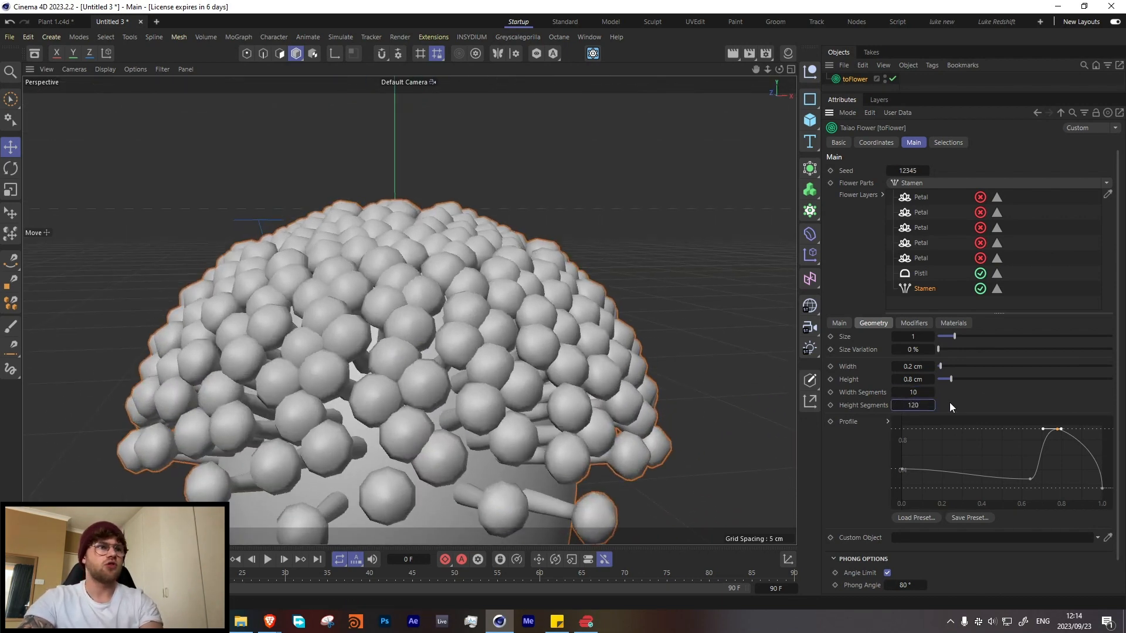
{"action": "key", "text": "Return"}
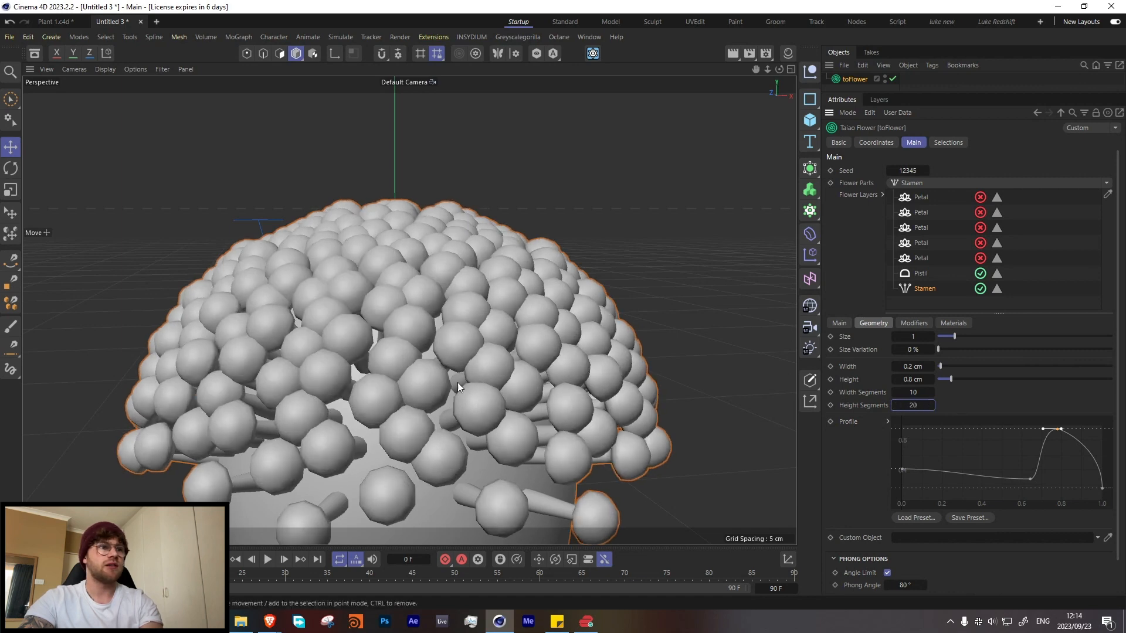
Step: Set the stamens' size variation to 9.9 % to vary the balls covering the pistil
{"action": "scroll", "coordinate": [400, 357], "scroll_direction": "down", "scroll_amount": 6}
{"action": "left_click_drag", "start_coordinate": [438, 305], "coordinate": [361, 246], "text": "alt"}
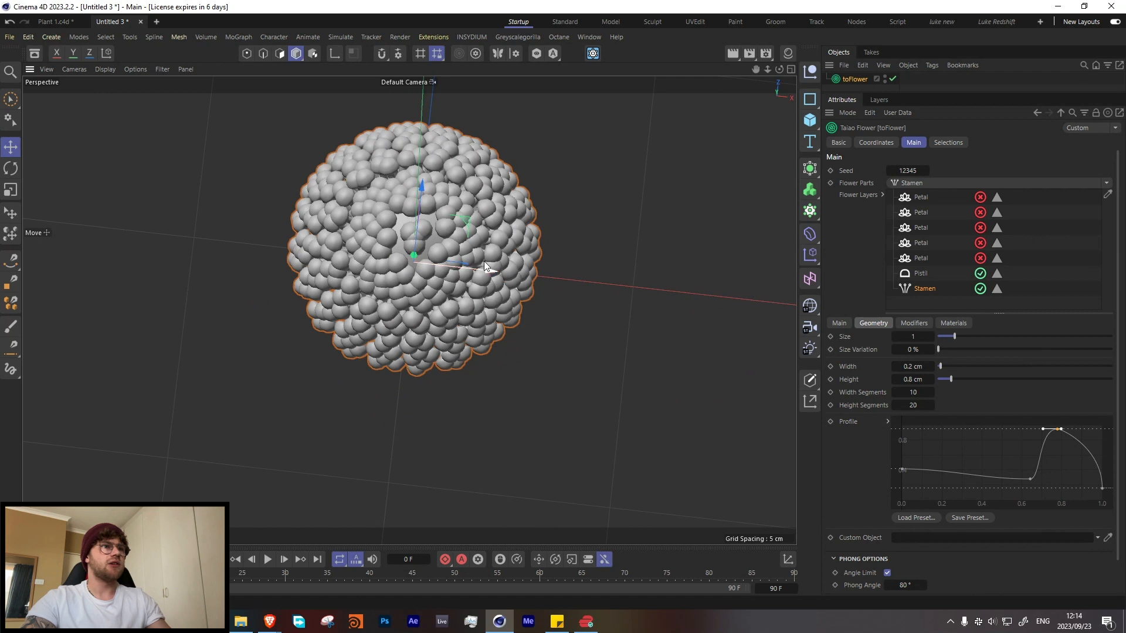
{"action": "left_click_drag", "start_coordinate": [486, 230], "coordinate": [445, 223], "text": "alt"}
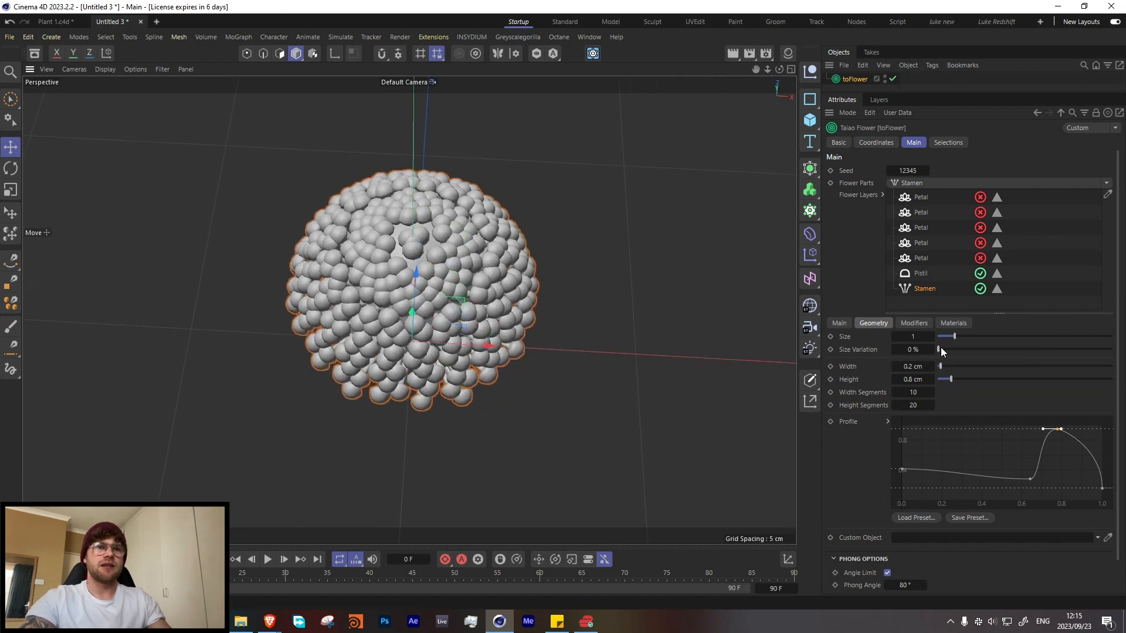
{"action": "left_click_drag", "start_coordinate": [940, 347], "coordinate": [954, 346]}
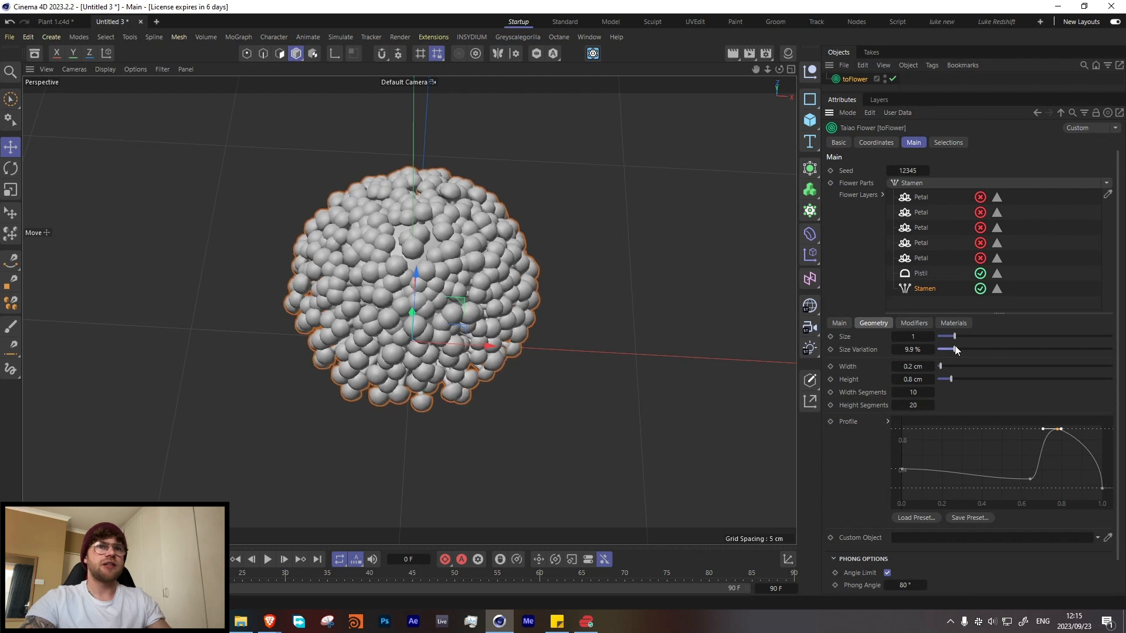
Step: Set the covering stamens' position to -0.5 cm and check their fit on the pistil from the side
{"action": "left_click", "coordinate": [840, 323]}
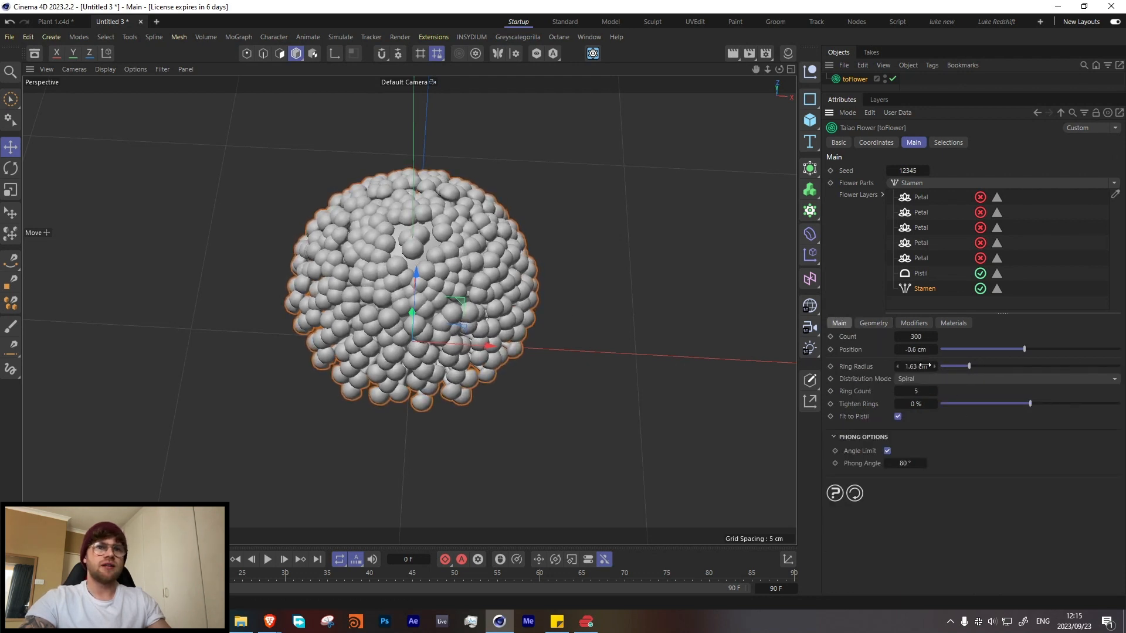
{"action": "left_click_drag", "start_coordinate": [1019, 347], "coordinate": [1026, 347]}
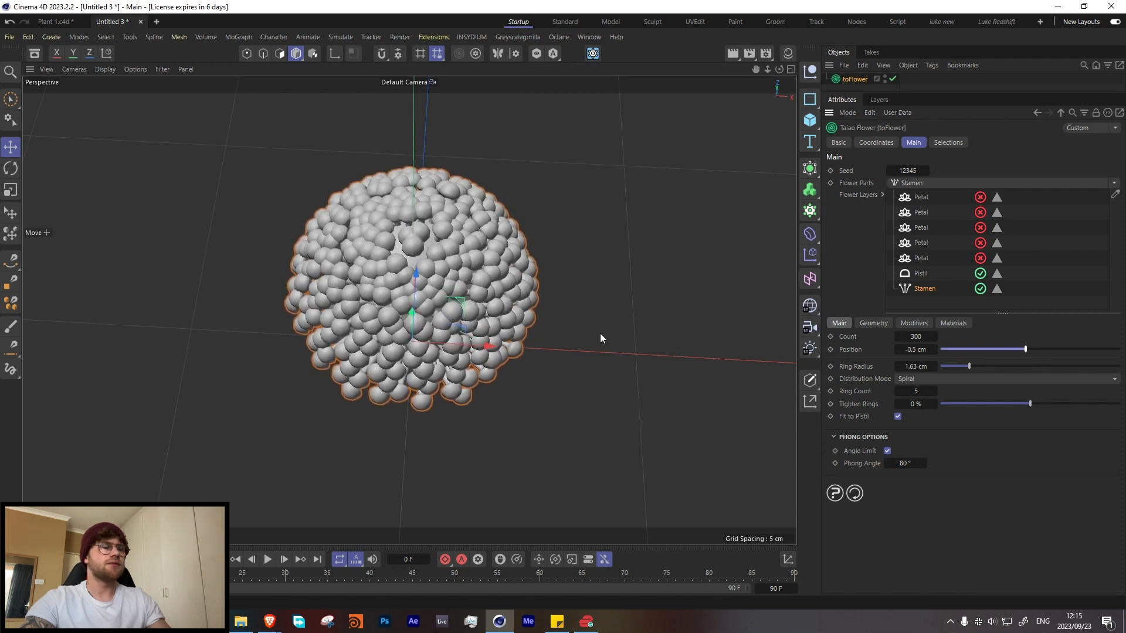
{"action": "left_click_drag", "start_coordinate": [600, 333], "coordinate": [455, 298], "text": "alt"}
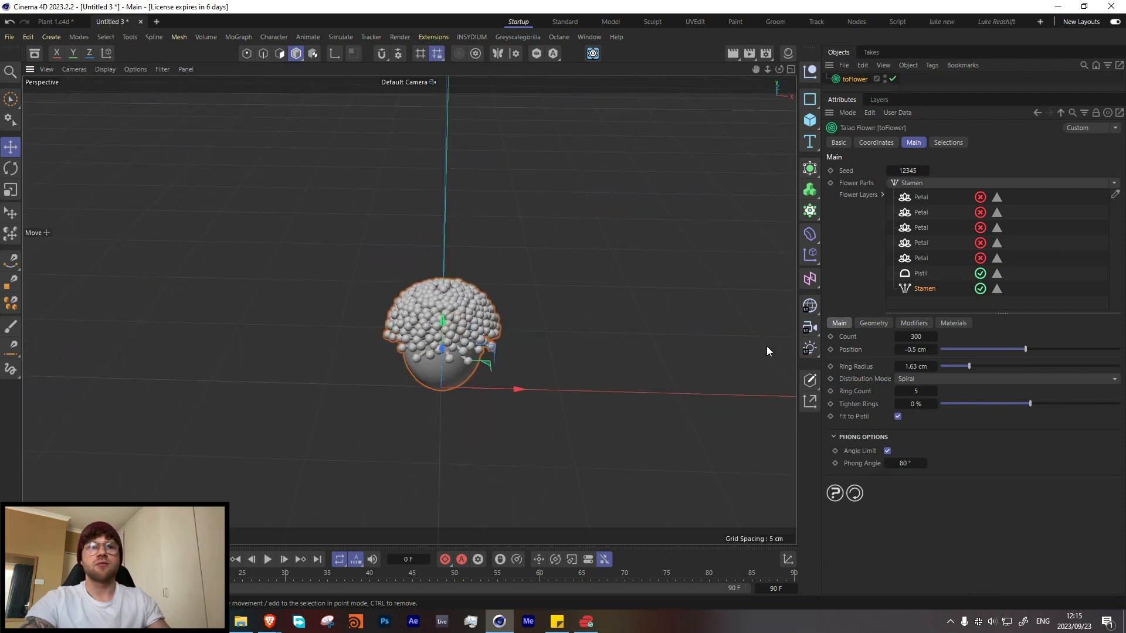
Step: Add a second Stamen part as its own top-level flower layer, with position -1.4 cm and height 4.1 cm
{"action": "left_click", "coordinate": [920, 185]}
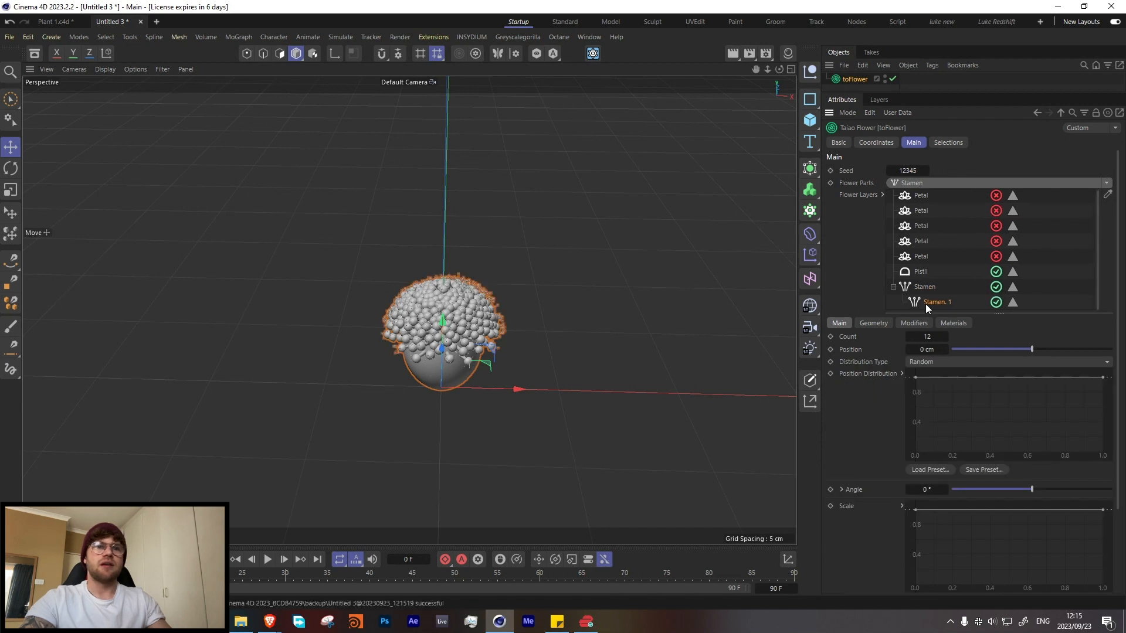
{"action": "mouse_move", "coordinate": [926, 305]}
{"action": "left_mouse_down"}
{"action": "mouse_move", "coordinate": [913, 309]}
{"action": "mouse_move", "coordinate": [918, 282]}
{"action": "mouse_move", "coordinate": [914, 308]}
{"action": "left_mouse_up"}
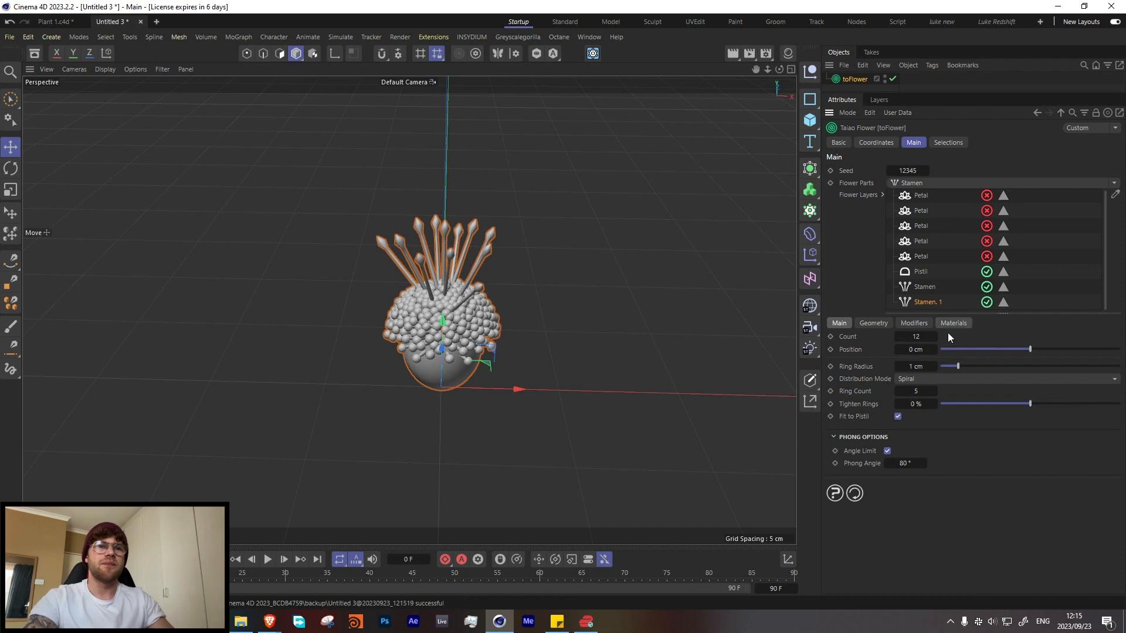
{"action": "left_click_drag", "start_coordinate": [1022, 350], "coordinate": [1009, 378]}
{"action": "left_click", "coordinate": [873, 323]}
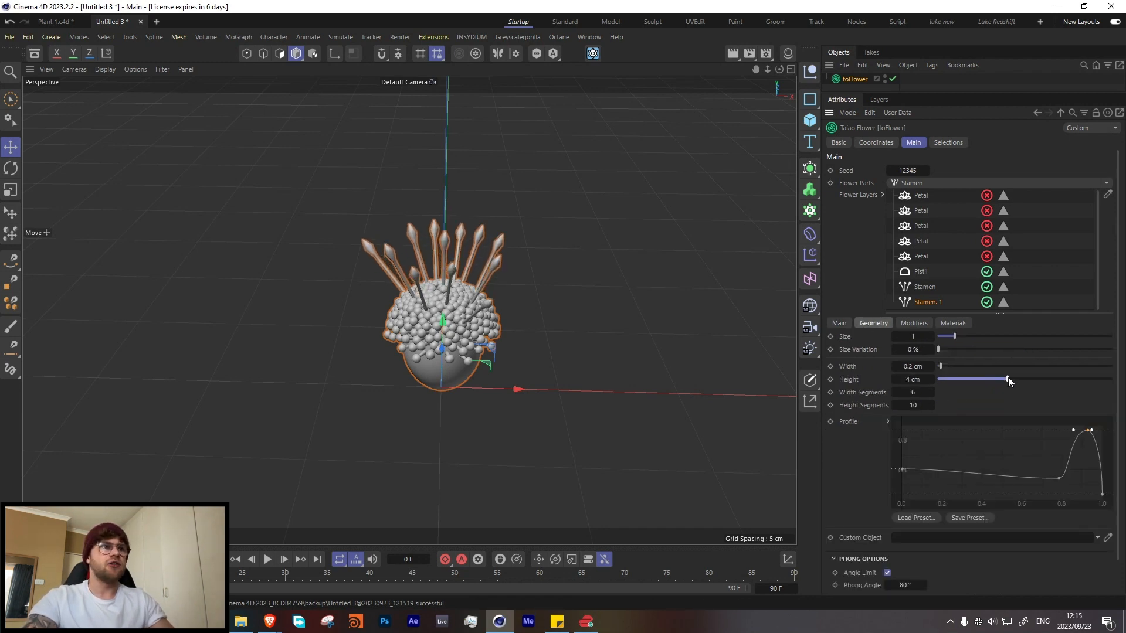
Step: Bend the new stamens with a Furling modifier at an angle of -60.7° and a bias of 44.6 %
{"action": "left_click", "coordinate": [917, 323]}
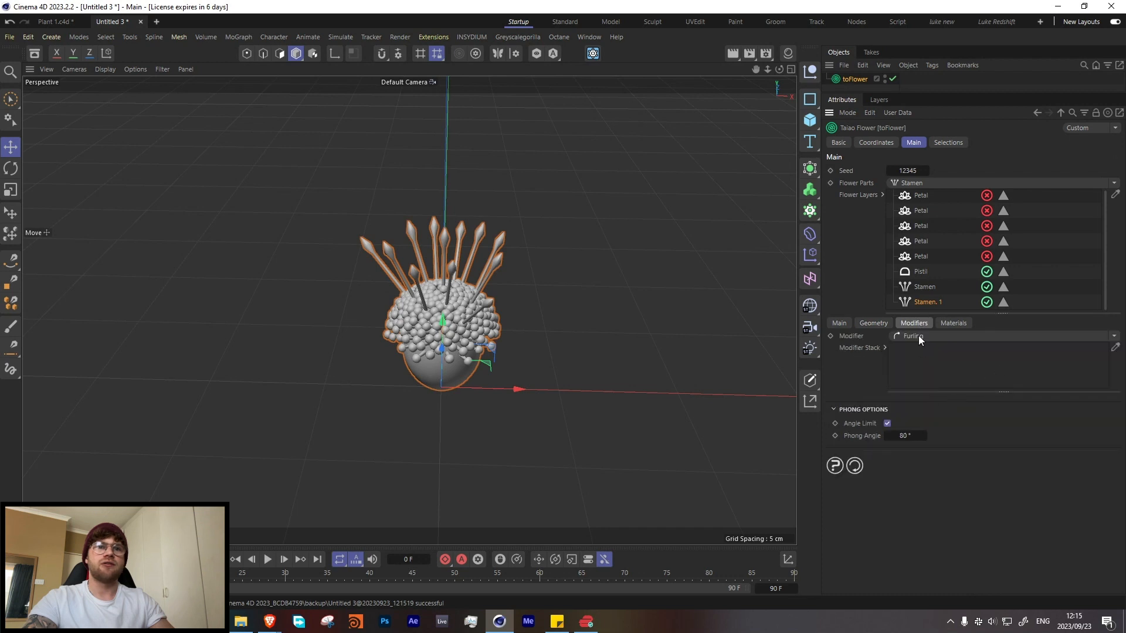
{"action": "left_click", "coordinate": [919, 335]}
{"action": "mouse_move", "coordinate": [1009, 403]}
{"action": "left_mouse_down"}
{"action": "mouse_move", "coordinate": [996, 406]}
{"action": "mouse_move", "coordinate": [1006, 413]}
{"action": "mouse_move", "coordinate": [1001, 398]}
{"action": "left_mouse_up"}
Step: Try a count of 8 on the second stamen layer and settle on 10
{"action": "left_click", "coordinate": [837, 323]}
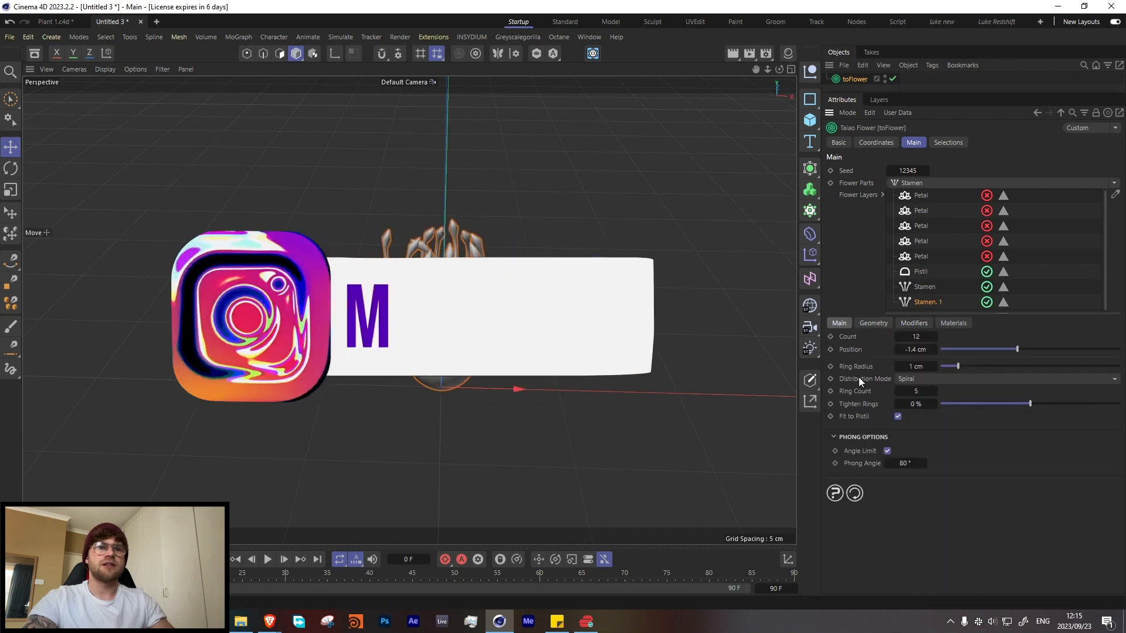
{"action": "left_click", "coordinate": [902, 338]}
{"action": "type", "text": "8"}
{"action": "key", "text": "Return"}
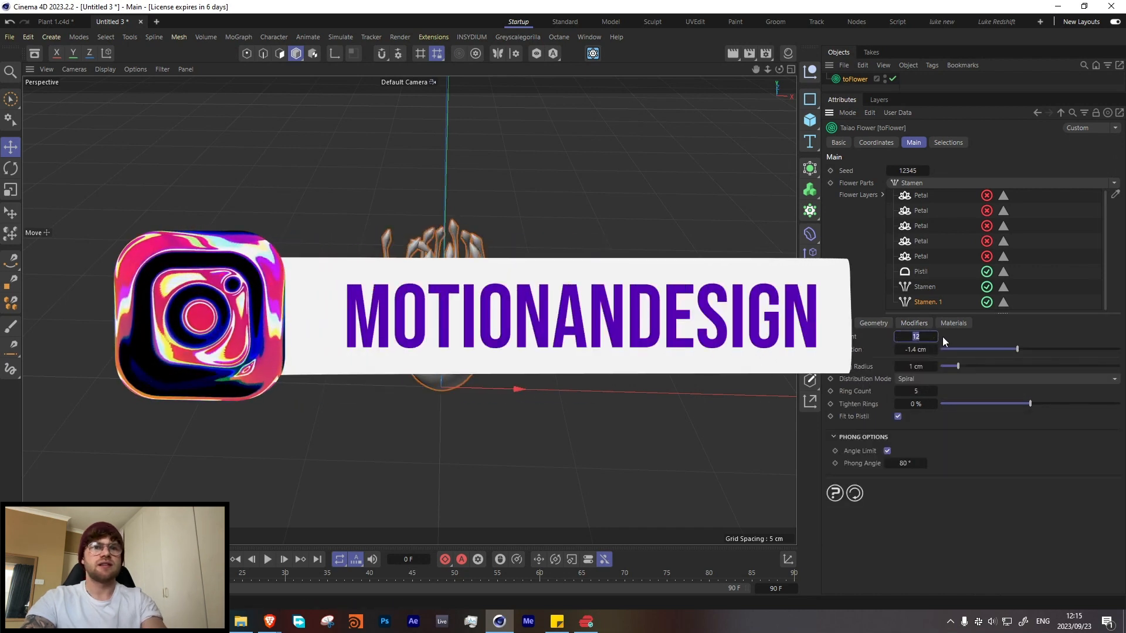
{"action": "double_click", "coordinate": [928, 338]}
{"action": "type", "text": "10"}
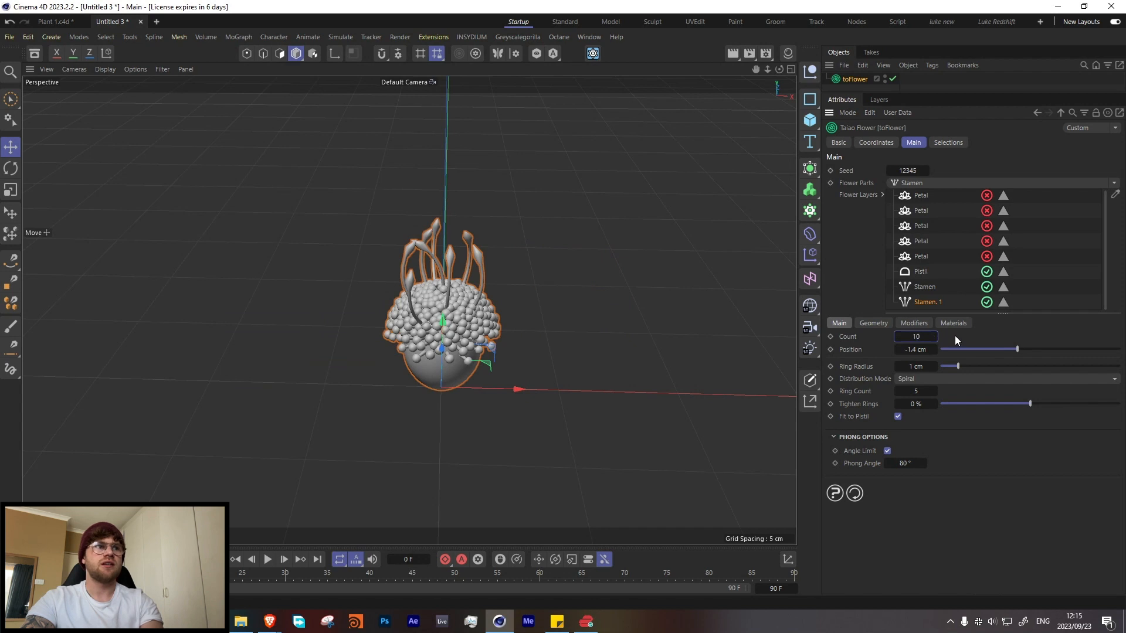
{"action": "key", "text": "Return"}
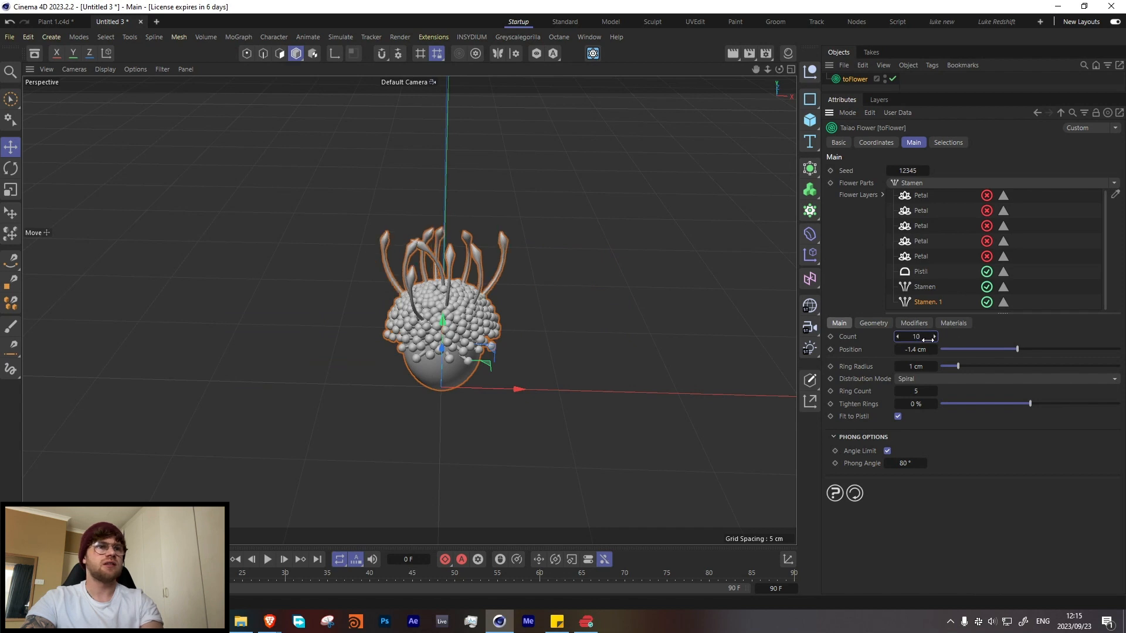
Step: Set the second stamen layer's ring radius to 0.8 cm and inspect the long stamens from several angles
{"action": "left_click", "coordinate": [933, 392]}
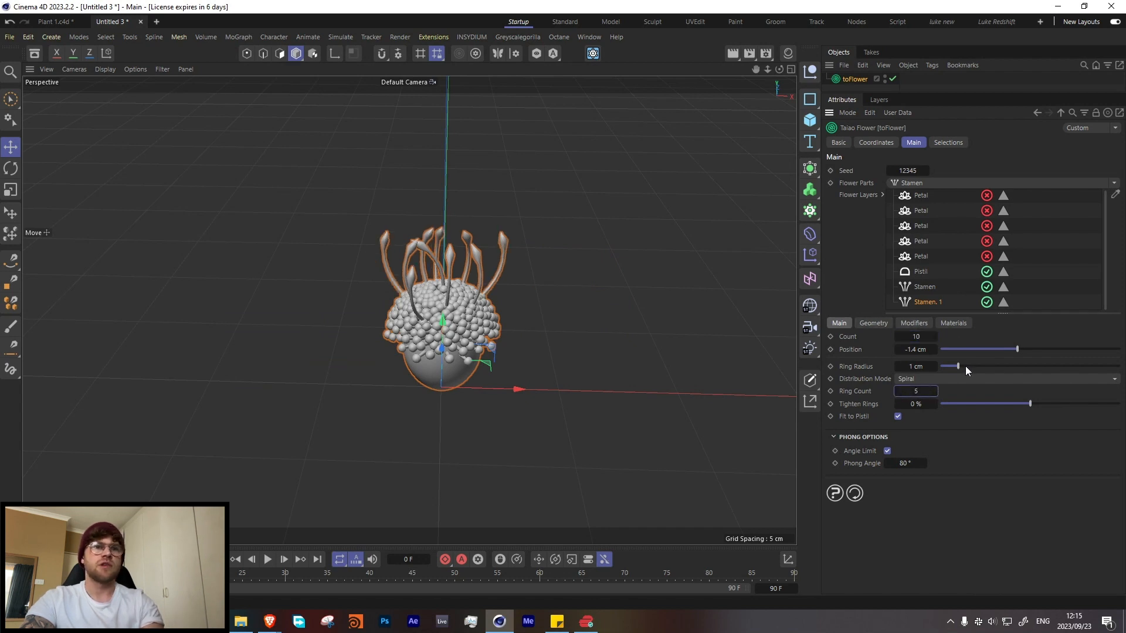
{"action": "left_click_drag", "start_coordinate": [955, 364], "coordinate": [956, 367]}
{"action": "left_click_drag", "start_coordinate": [421, 305], "coordinate": [512, 330], "text": "alt"}
{"action": "right_click_drag", "start_coordinate": [414, 257], "coordinate": [451, 284], "text": "alt"}
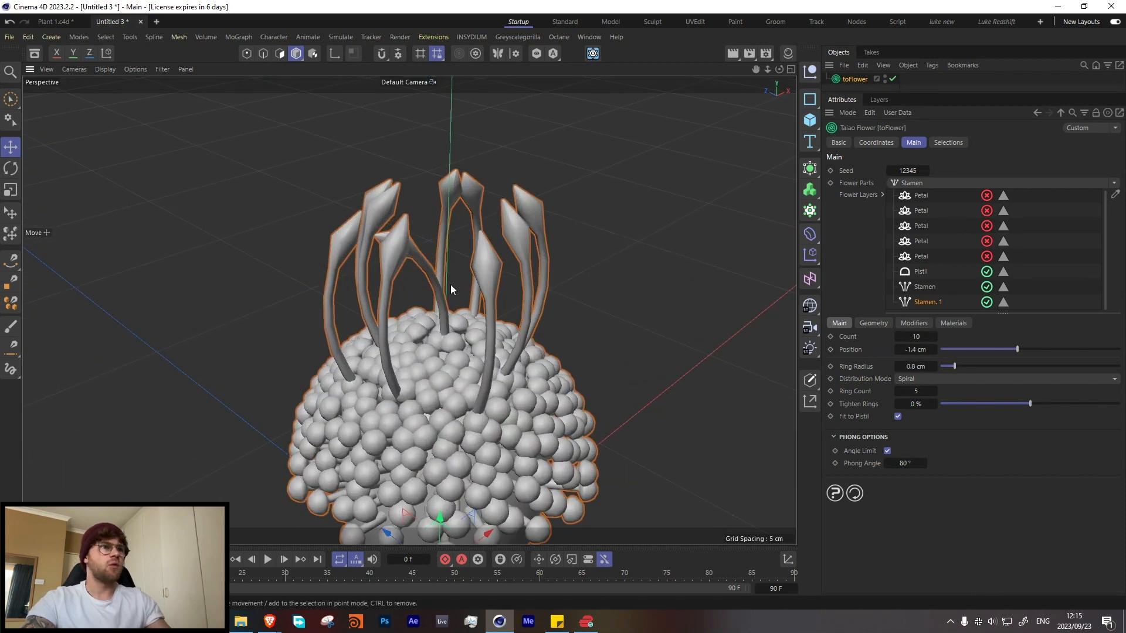
{"action": "left_click_drag", "start_coordinate": [450, 284], "coordinate": [379, 320], "text": "alt"}
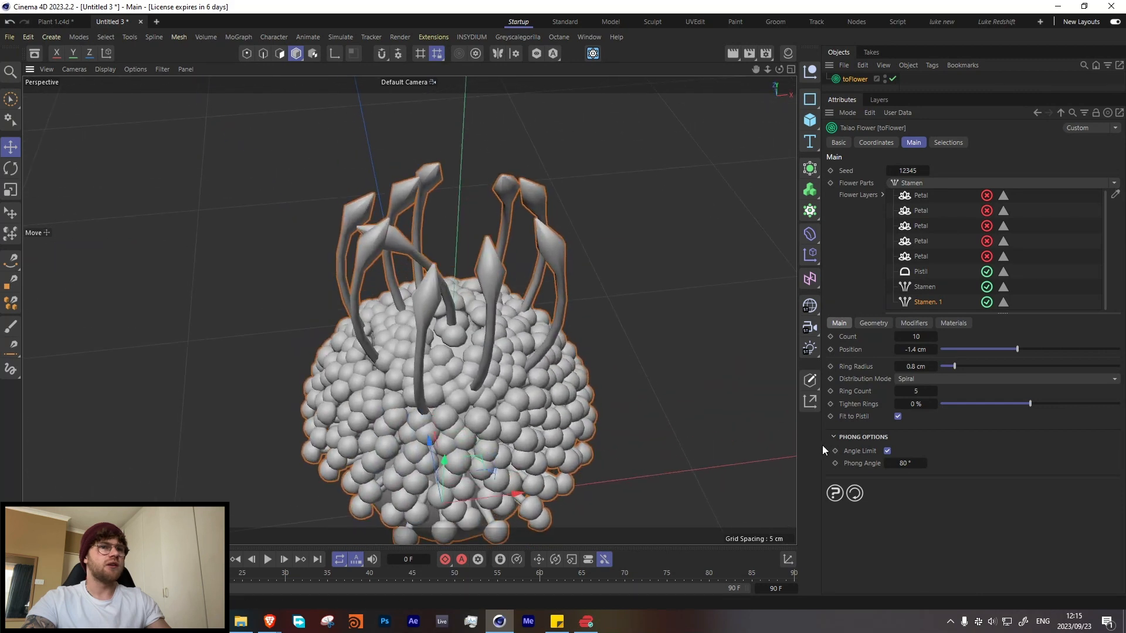
Step: Compare the long stamens with Fit to Pistil and the Furling modifier each switched off and back on
{"action": "left_click", "coordinate": [897, 416]}
{"action": "left_click", "coordinate": [897, 417]}
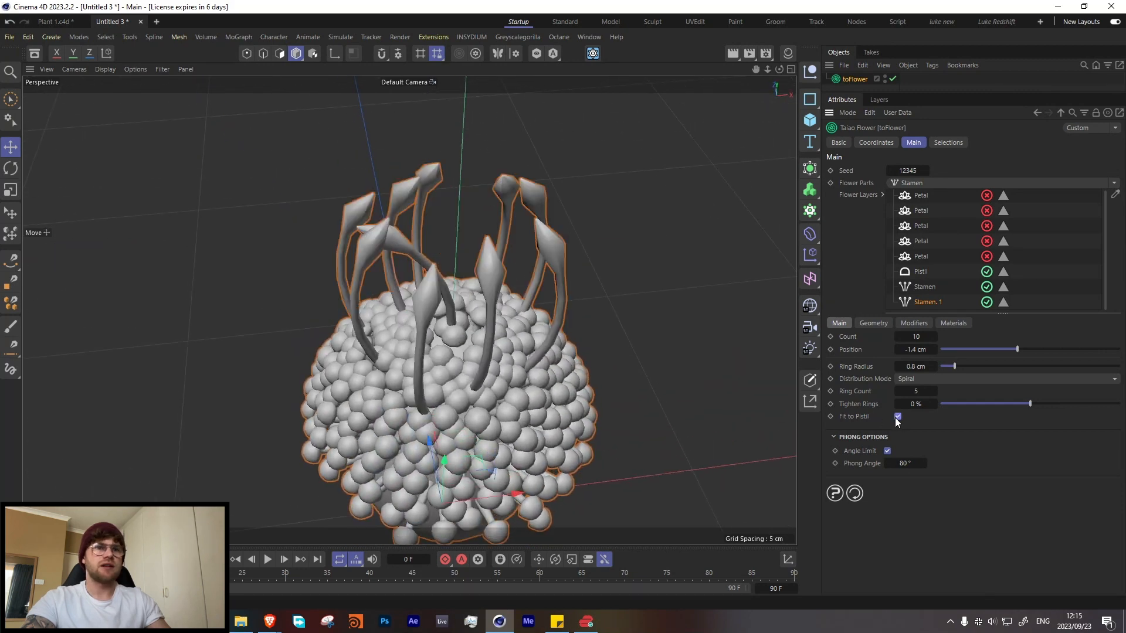
{"action": "left_click", "coordinate": [868, 324]}
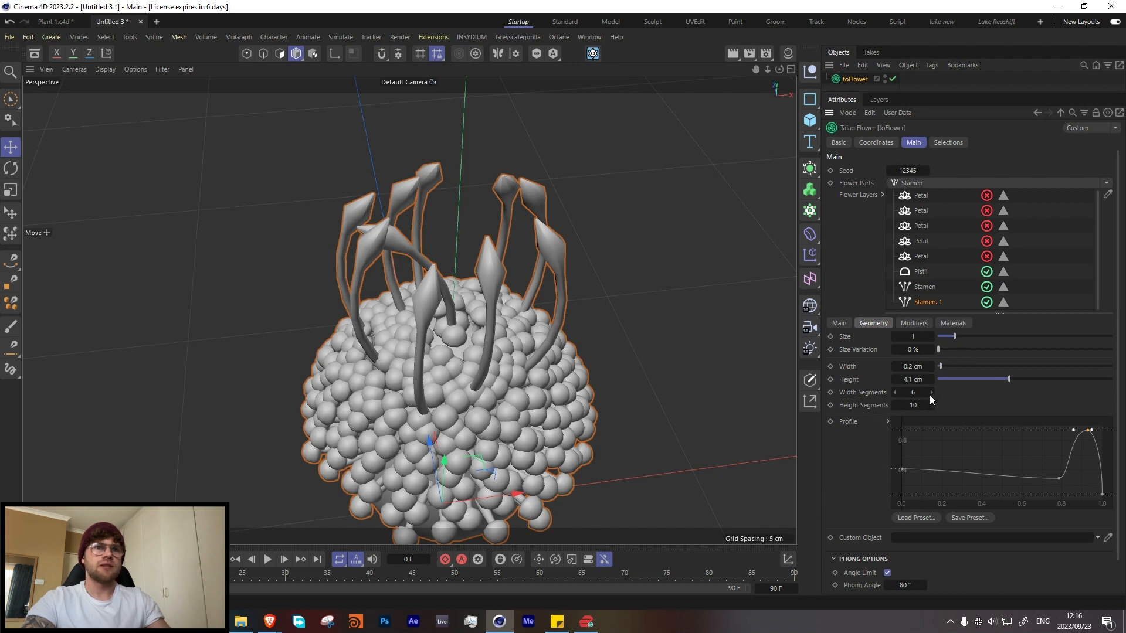
{"action": "left_click", "coordinate": [915, 324]}
{"action": "left_click", "coordinate": [964, 350]}
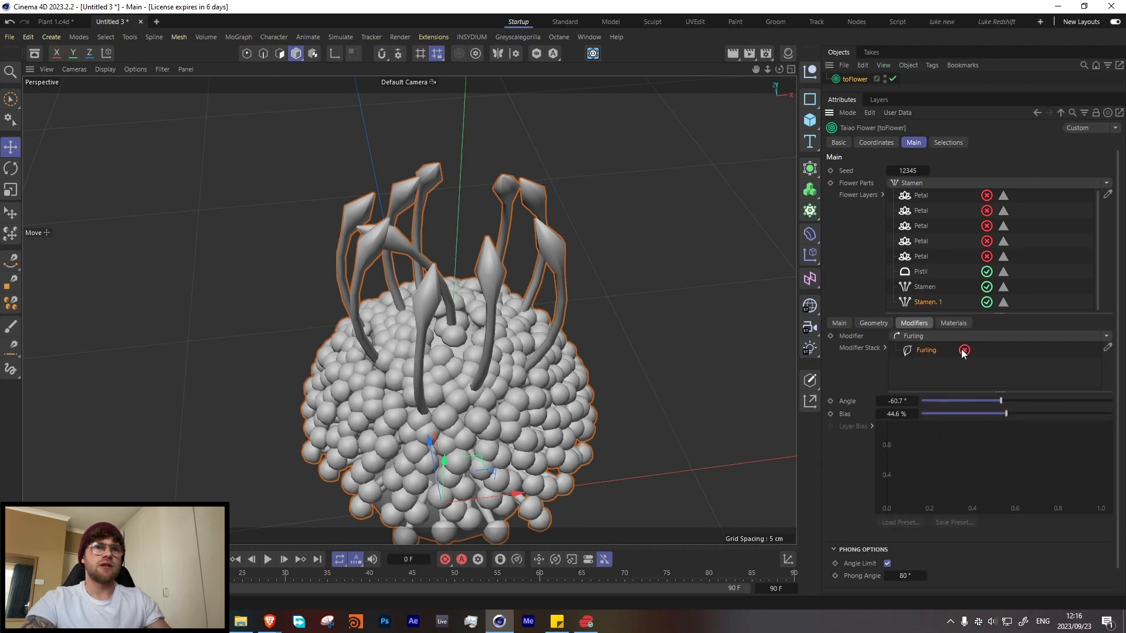
{"action": "left_click", "coordinate": [964, 350]}
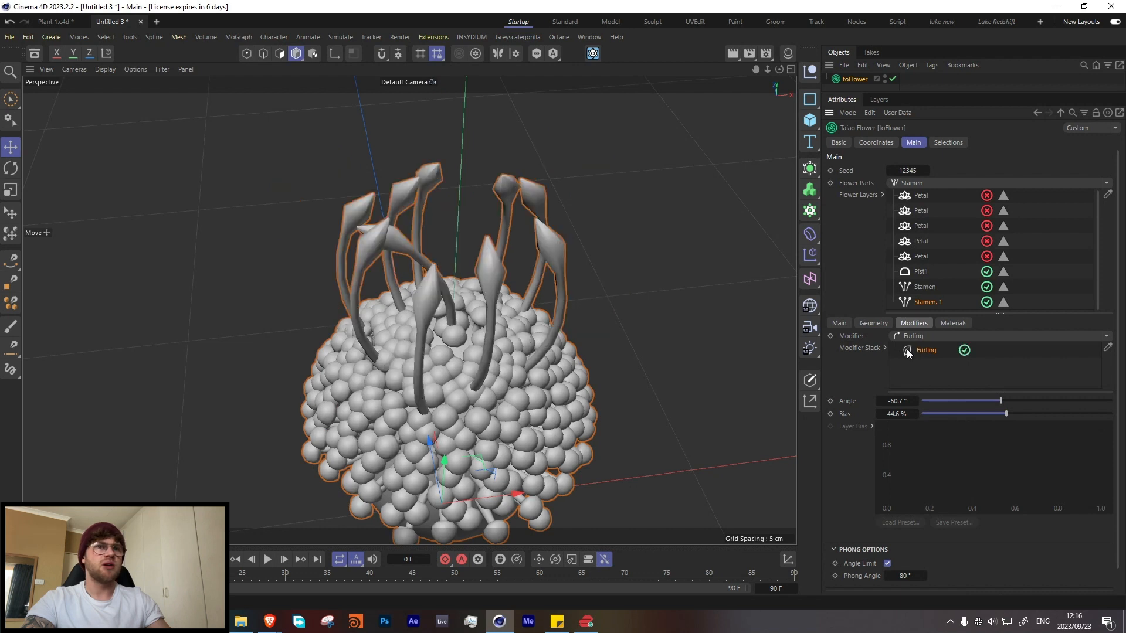
Step: Reduce the long stamens' ring radius to 0.6 cm with Fit to Pistil temporarily disabled, and re-enable it
{"action": "left_click", "coordinate": [840, 323]}
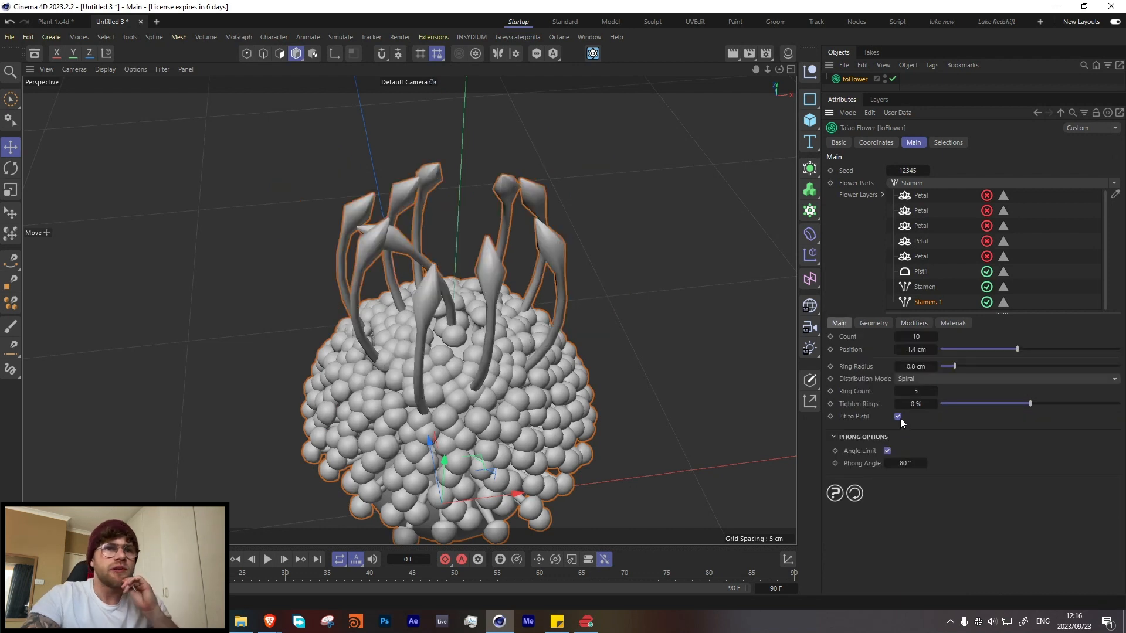
{"action": "left_click", "coordinate": [899, 417]}
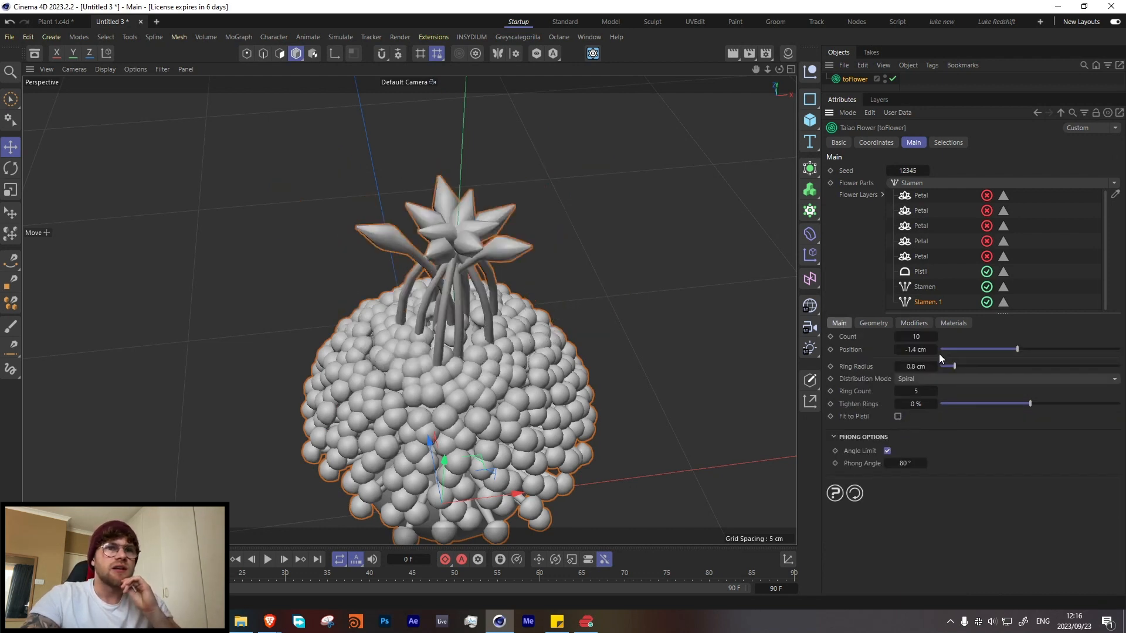
{"action": "mouse_move", "coordinate": [956, 366]}
{"action": "left_mouse_down"}
{"action": "mouse_move", "coordinate": [984, 364]}
{"action": "mouse_move", "coordinate": [951, 371]}
{"action": "left_mouse_up"}
{"action": "left_click", "coordinate": [899, 417]}
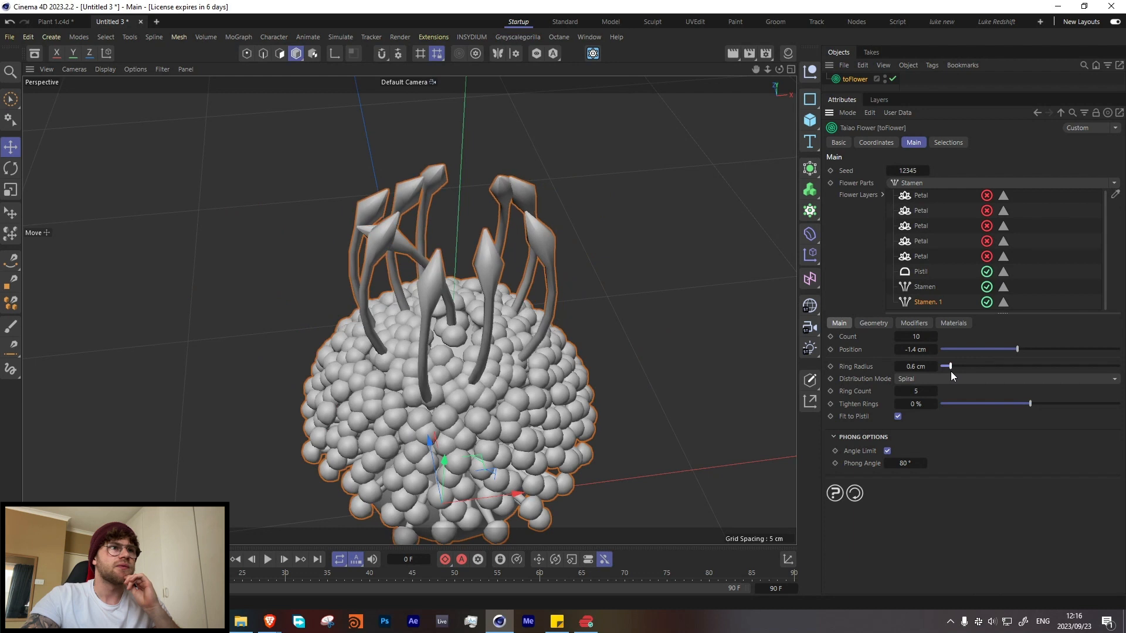
Step: Set the long stamens' size variation to 4.8 %
{"action": "left_click", "coordinate": [873, 324]}
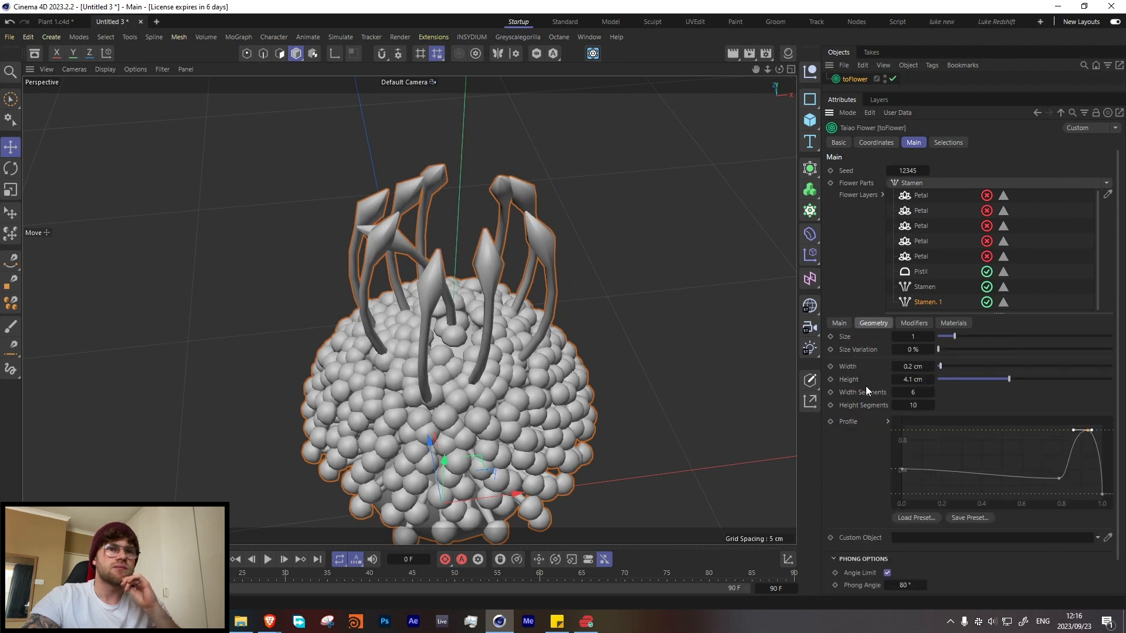
{"action": "scroll", "coordinate": [865, 392], "scroll_direction": "down", "scroll_amount": 2}
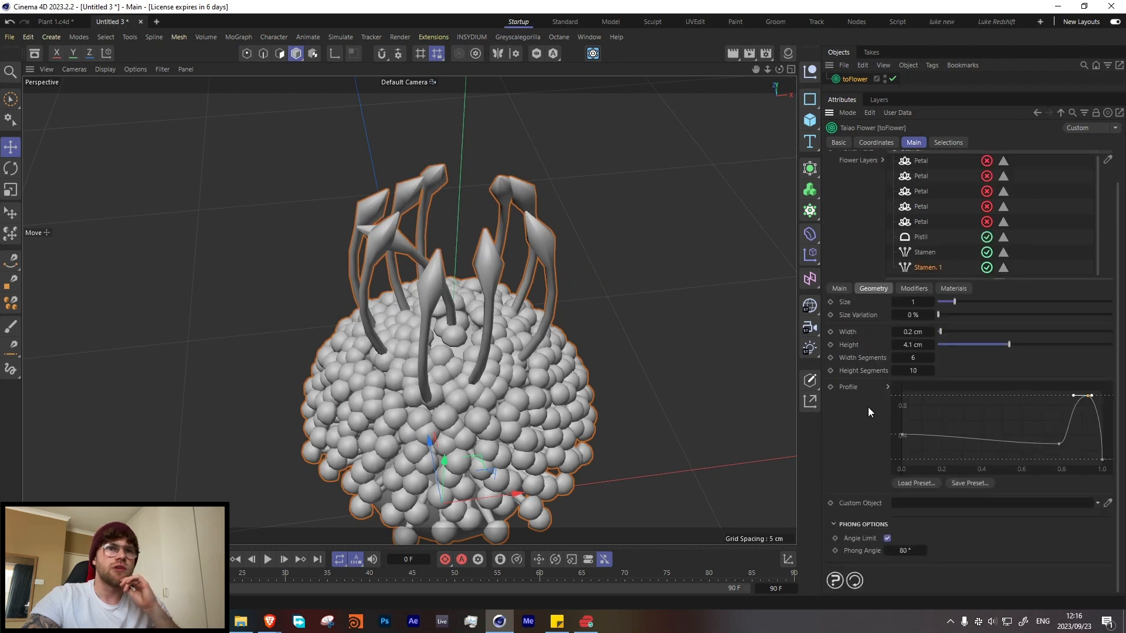
{"action": "scroll", "coordinate": [874, 368], "scroll_direction": "up", "scroll_amount": 2}
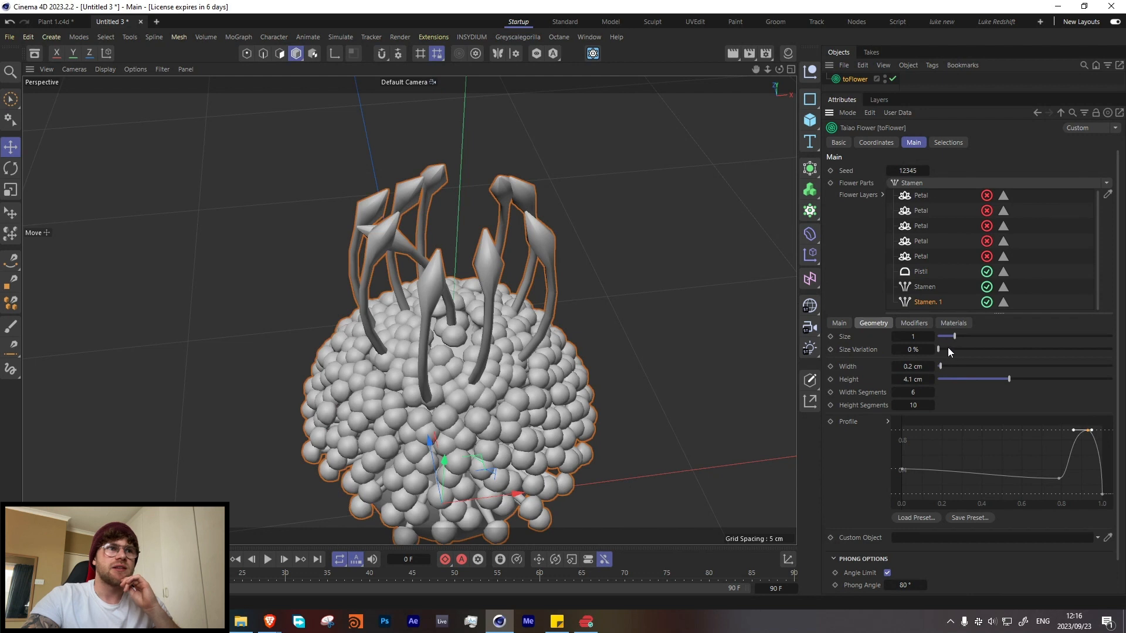
{"action": "left_click_drag", "start_coordinate": [948, 349], "coordinate": [945, 349]}
Step: Try the Whorled distribution mode and other counts on the long stamens, and return them to Spiral with a count of 10
{"action": "left_click", "coordinate": [918, 324]}
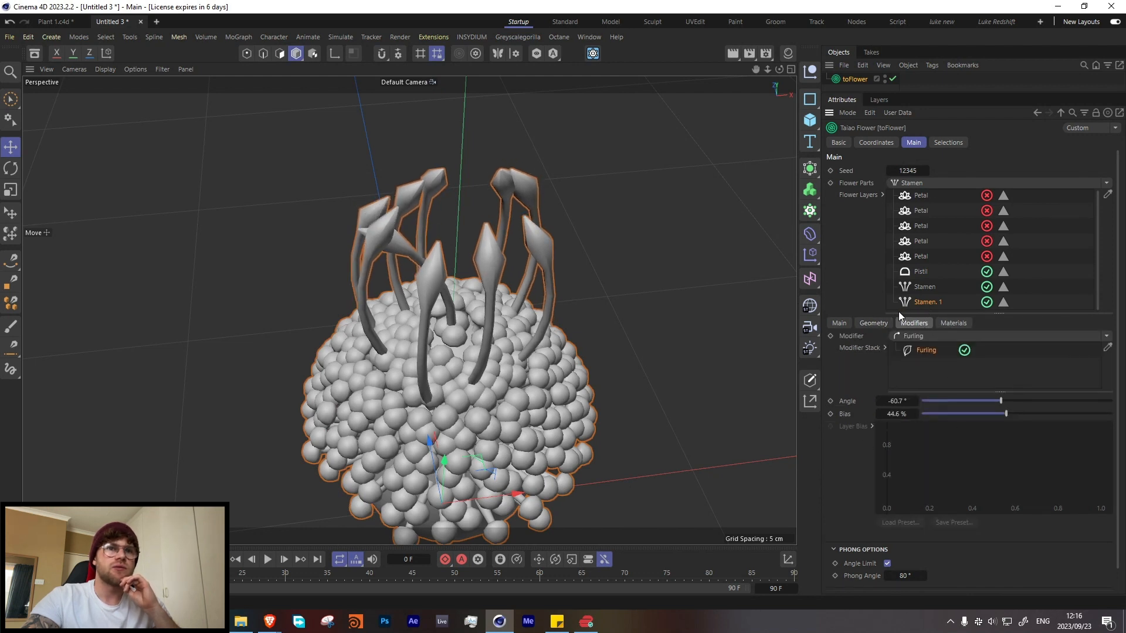
{"action": "left_click", "coordinate": [841, 323]}
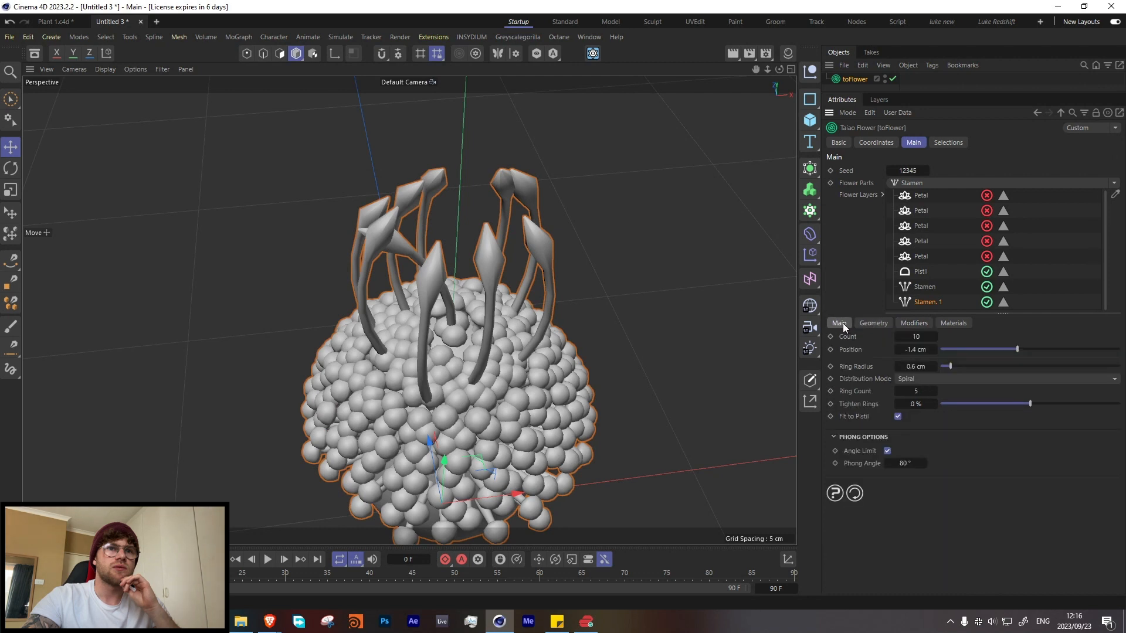
{"action": "left_click", "coordinate": [926, 380]}
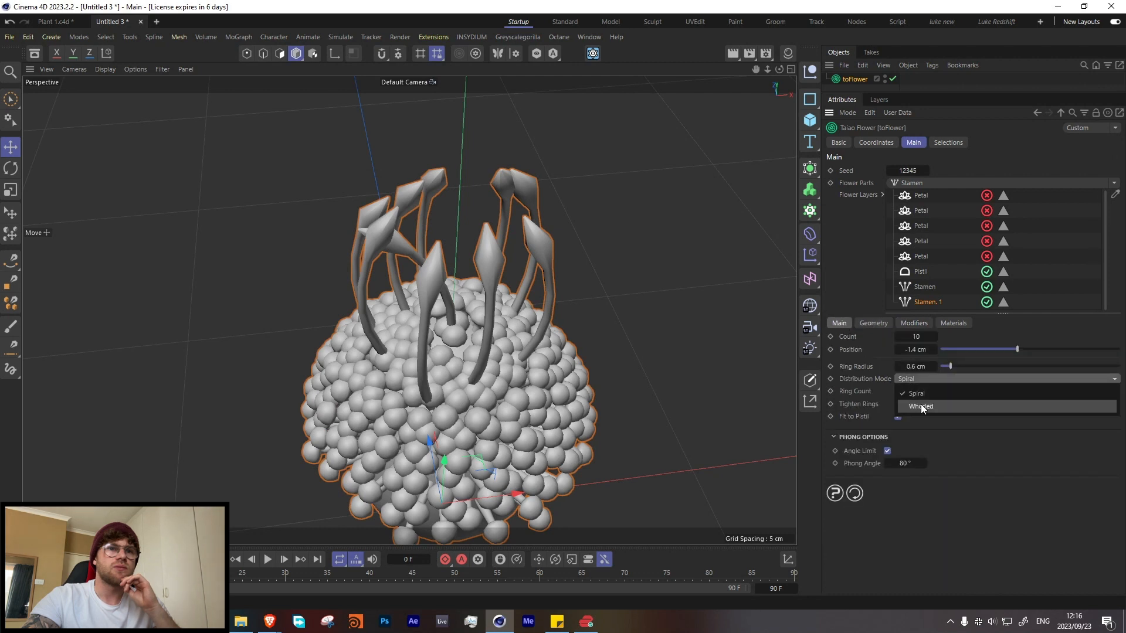
{"action": "left_click", "coordinate": [921, 405]}
{"action": "left_click", "coordinate": [929, 379]}
{"action": "left_click", "coordinate": [925, 393]}
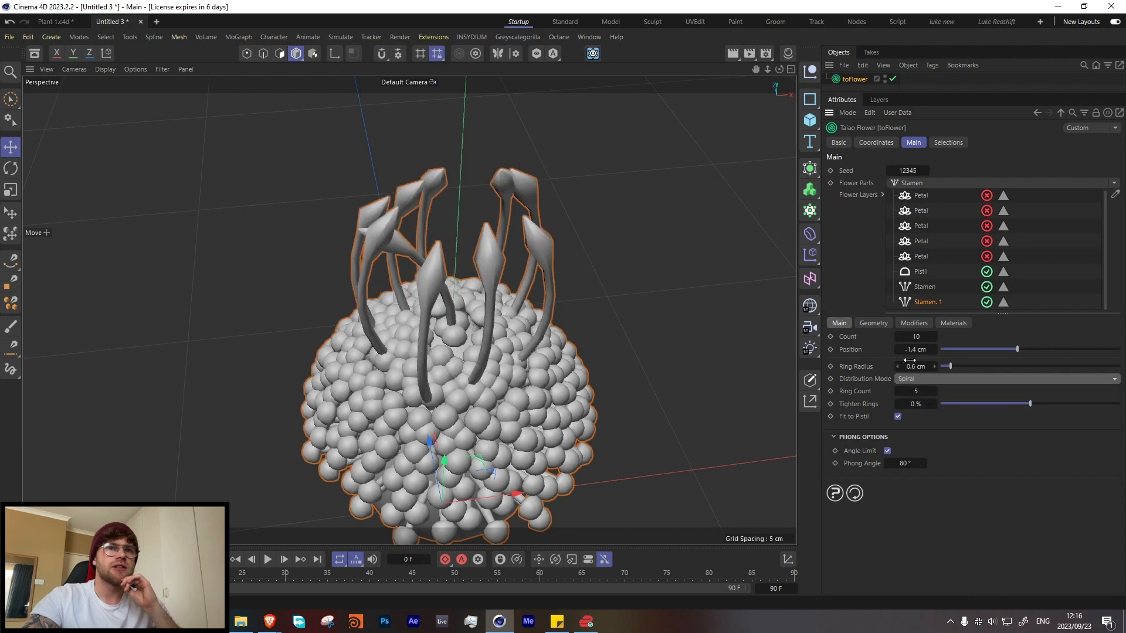
{"action": "left_click_drag", "start_coordinate": [901, 336], "coordinate": [990, 337]}
{"action": "left_click", "coordinate": [899, 337]}
{"action": "left_click", "coordinate": [899, 337]}
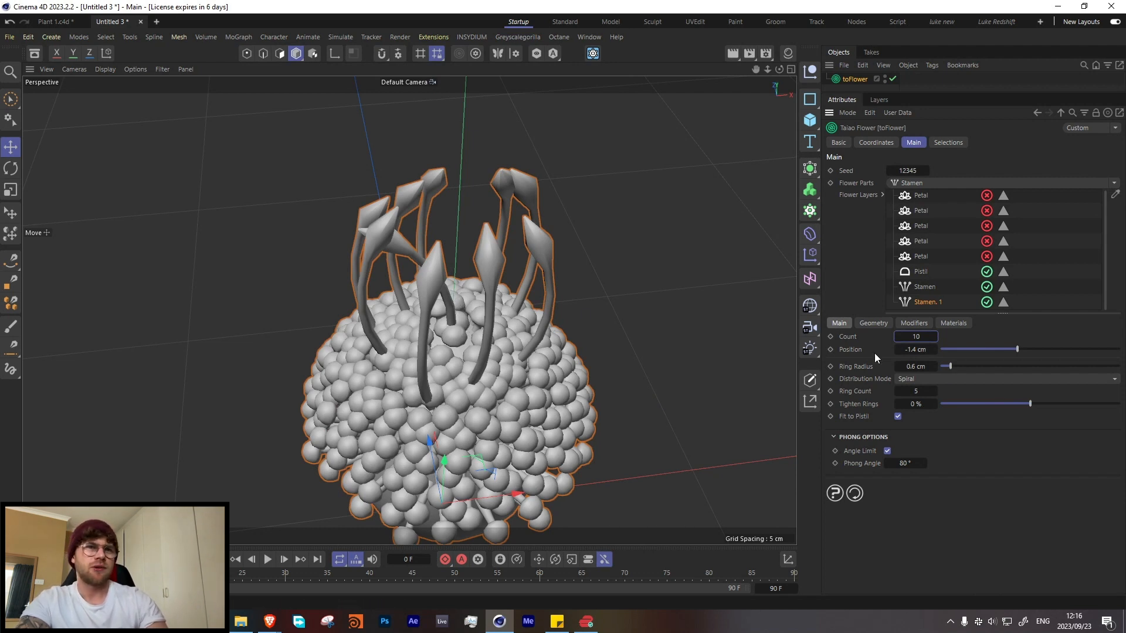
Step: Set the long stamens' geometry to 20 width segments and 30 height segments
{"action": "left_click", "coordinate": [868, 323]}
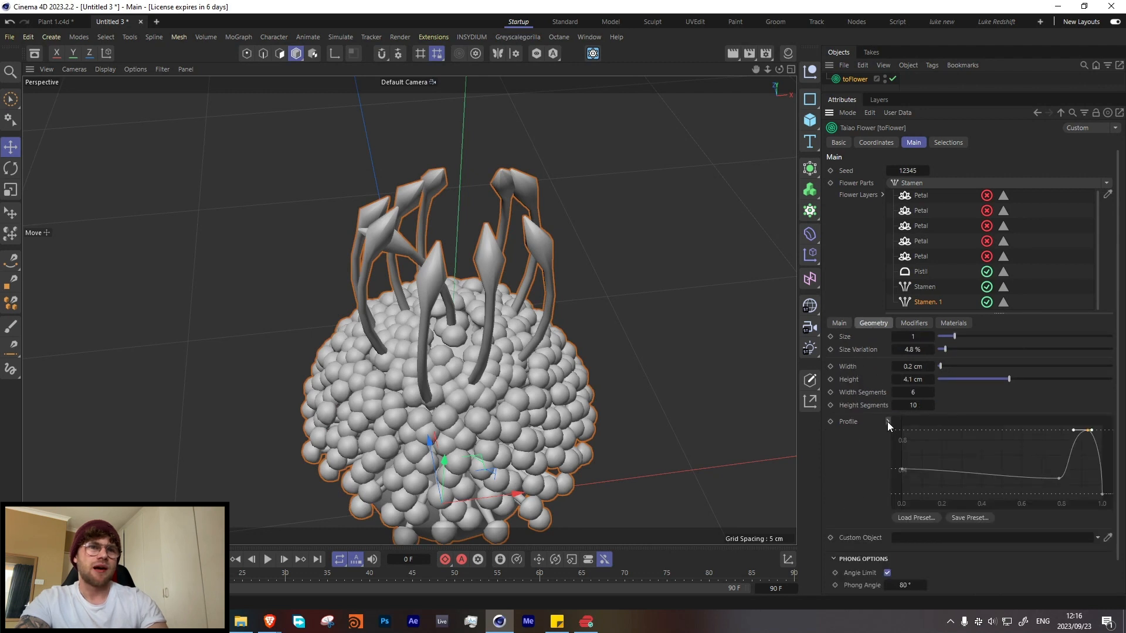
{"action": "scroll", "coordinate": [852, 427], "scroll_direction": "down", "scroll_amount": 1}
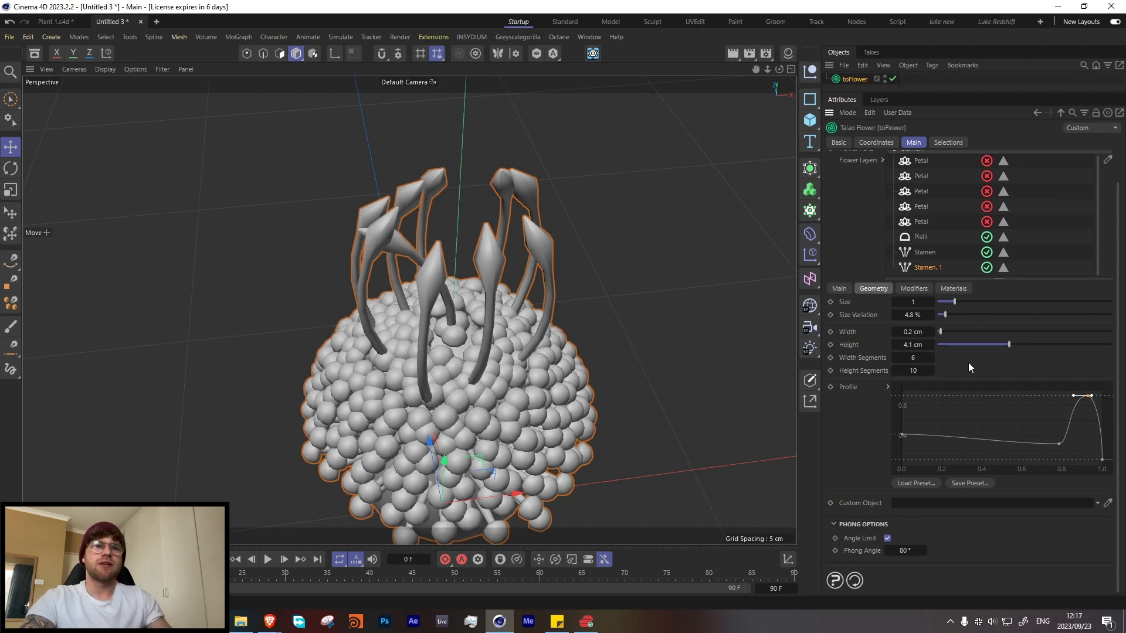
{"action": "left_click_drag", "start_coordinate": [906, 367], "coordinate": [994, 385]}
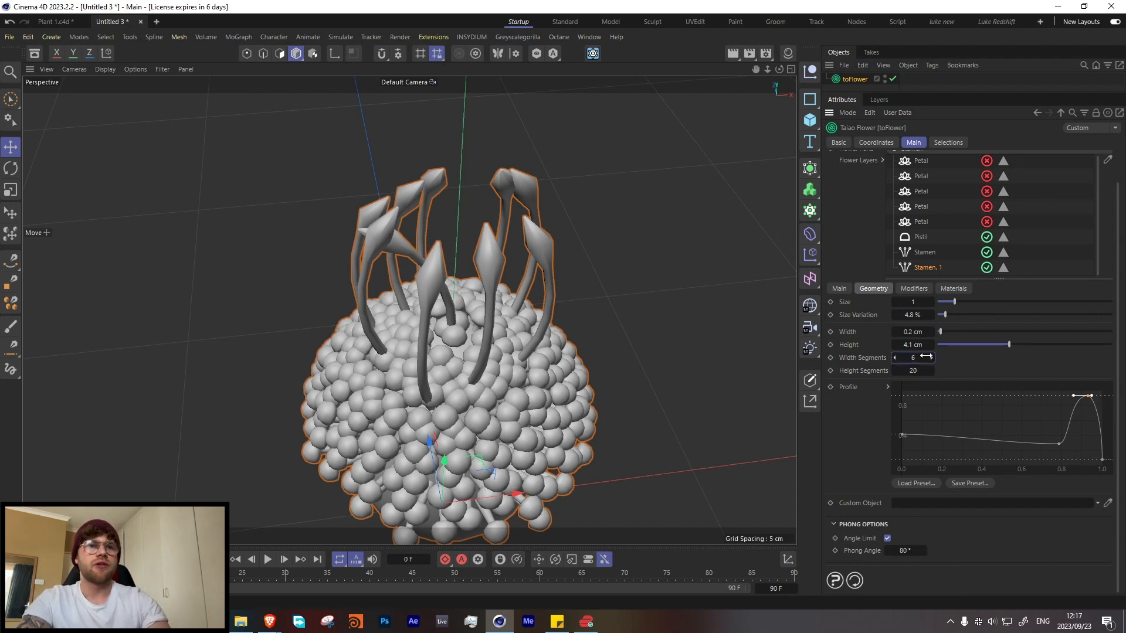
{"action": "type", "text": "15"}
{"action": "key", "text": "Return"}
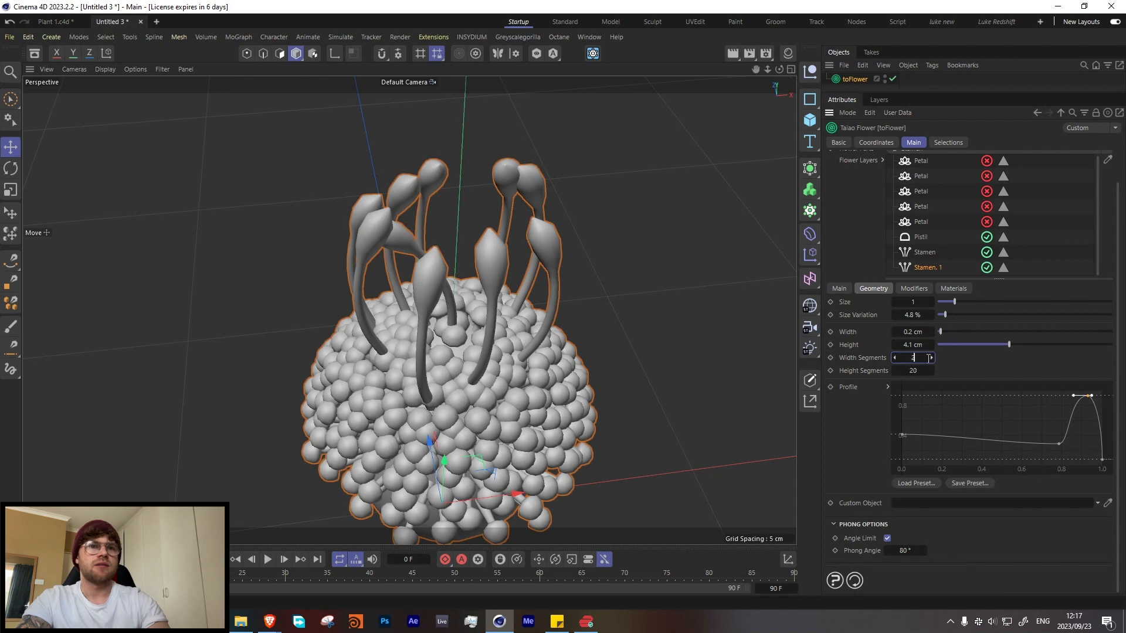
{"action": "left_click", "coordinate": [930, 371]}
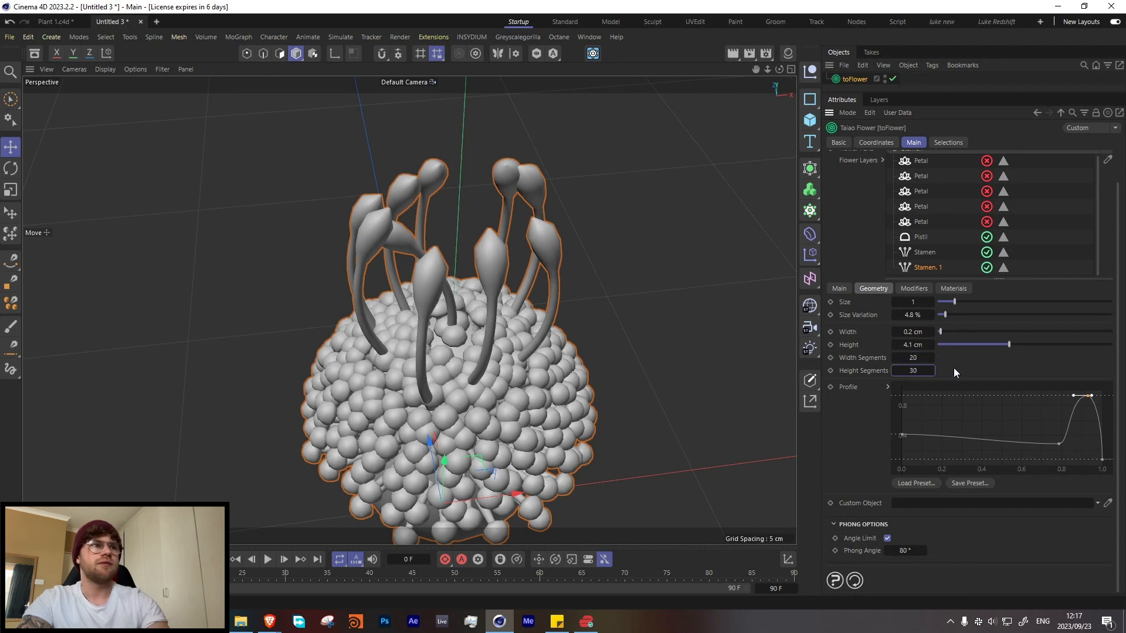
{"action": "key", "text": "Return"}
Step: Set the long stamens' height segments to 50 and raise the end point of their profile curve
{"action": "mouse_move", "coordinate": [1103, 459]}
{"action": "left_mouse_down"}
{"action": "mouse_move", "coordinate": [1103, 447]}
{"action": "mouse_move", "coordinate": [1103, 466]}
{"action": "left_mouse_up"}
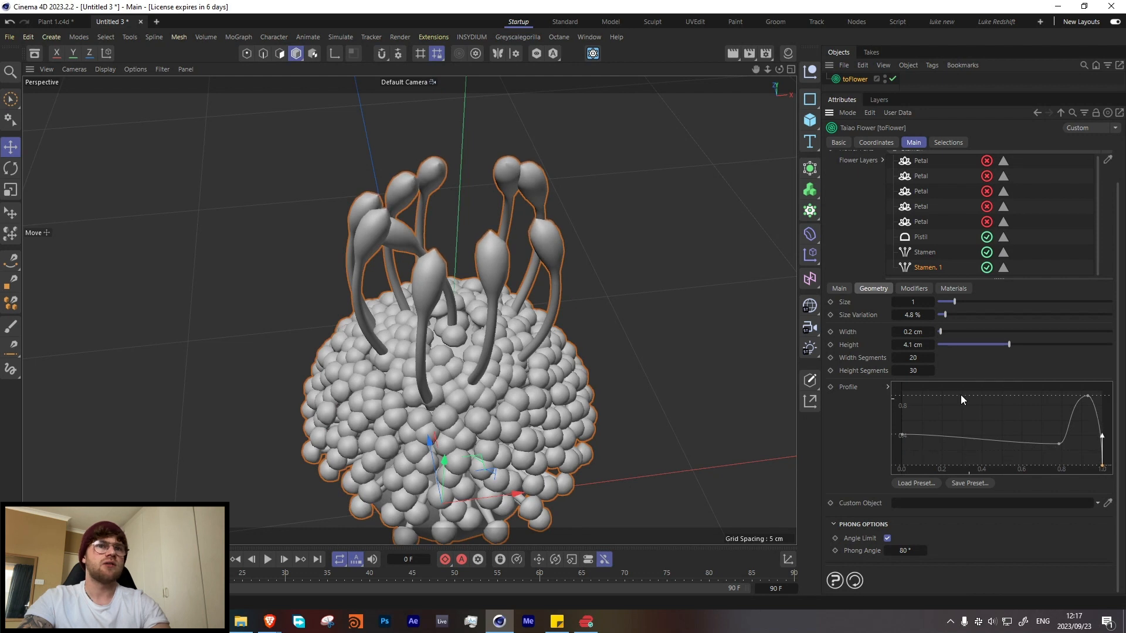
{"action": "left_click", "coordinate": [931, 371]}
{"action": "type", "text": "50"}
{"action": "key", "text": "Return"}
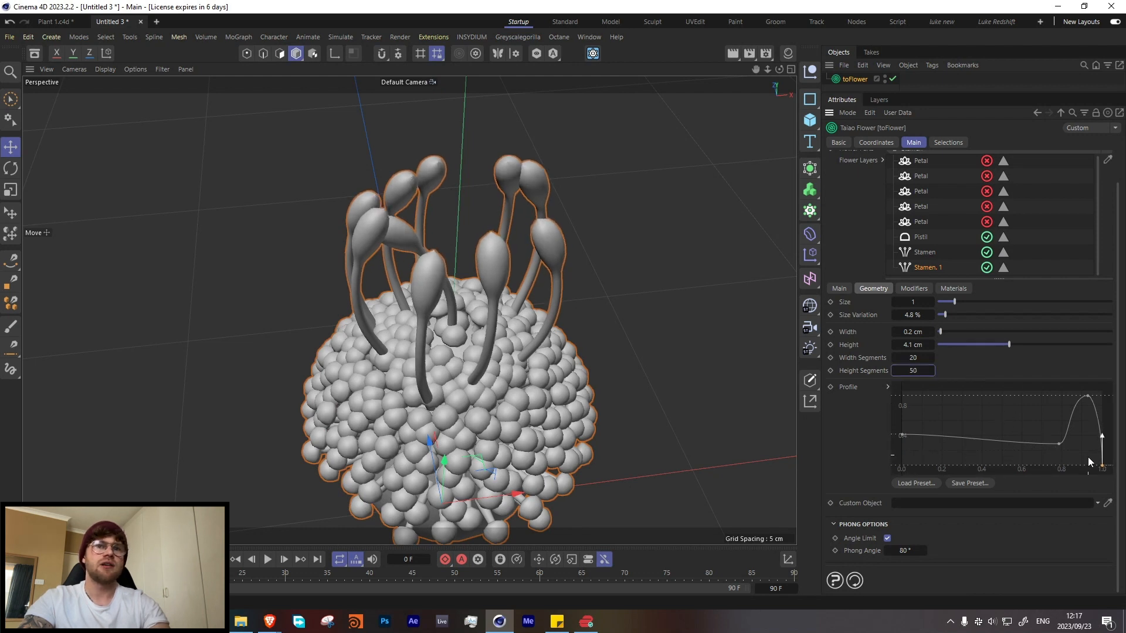
{"action": "left_click_drag", "start_coordinate": [1099, 470], "coordinate": [1101, 445]}
{"action": "left_click_drag", "start_coordinate": [527, 333], "coordinate": [446, 311], "text": "alt"}
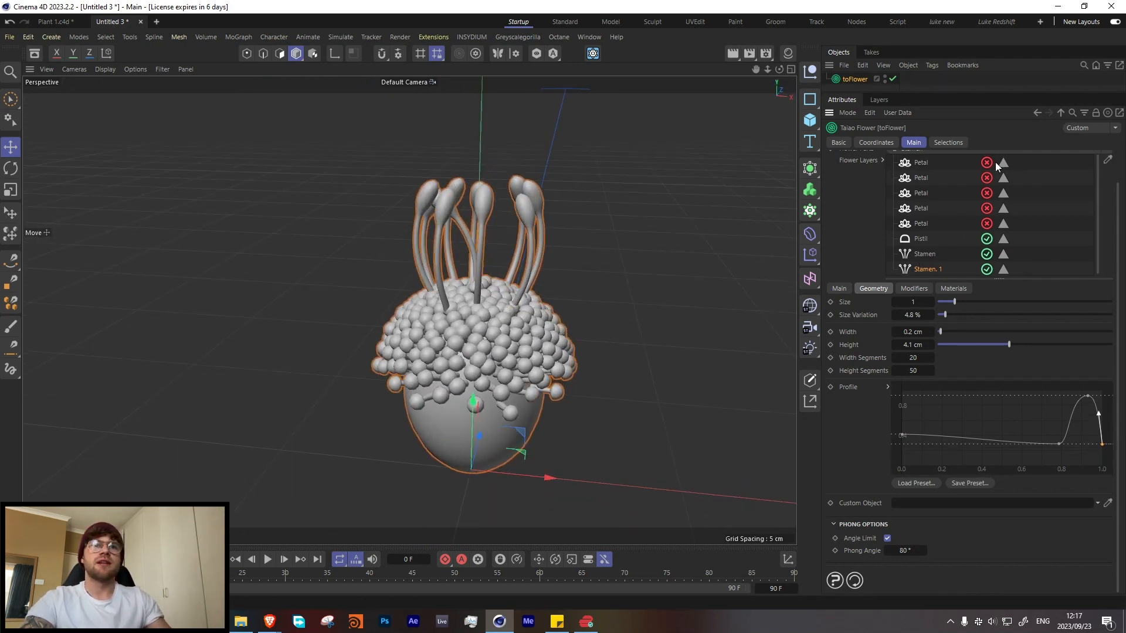
Step: Add a stamen layer nested under the long stamens, with 5 height segments and 3 width segments
{"action": "scroll", "coordinate": [860, 218], "scroll_direction": "up", "scroll_amount": 3}
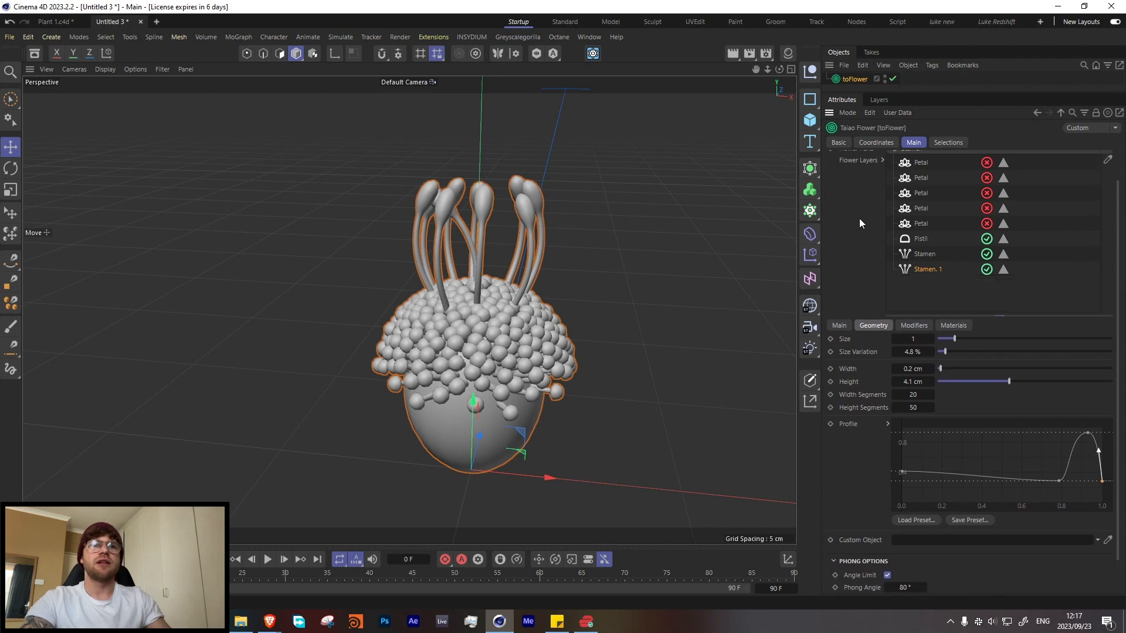
{"action": "left_click", "coordinate": [917, 183]}
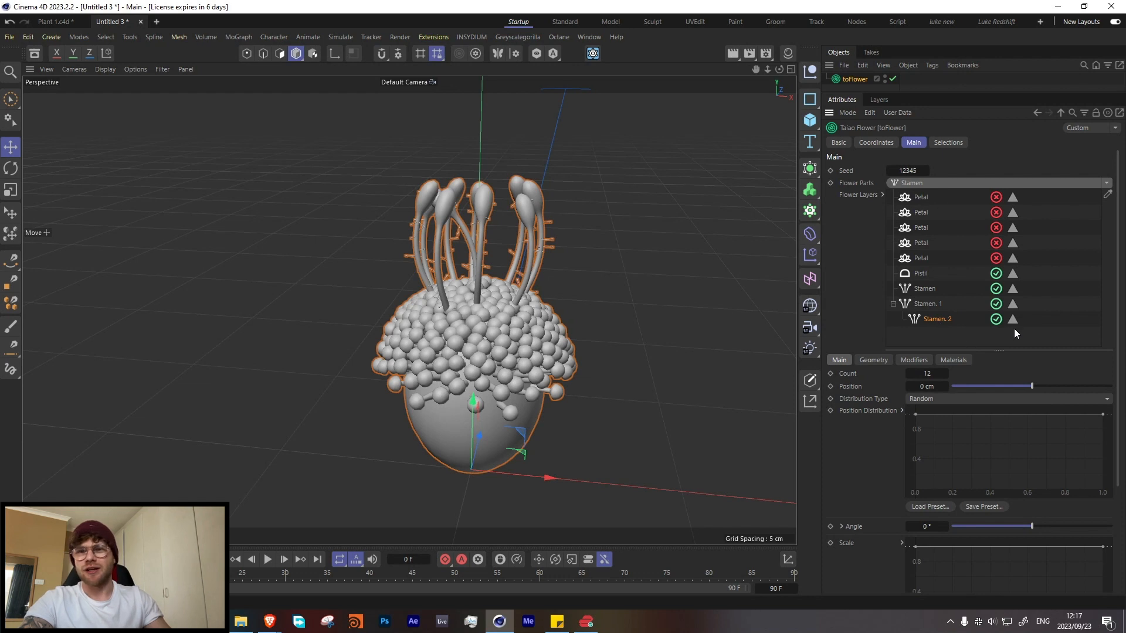
{"action": "left_click", "coordinate": [873, 360]}
{"action": "left_click", "coordinate": [920, 443]}
{"action": "type", "text": "5"}
{"action": "left_click", "coordinate": [925, 433]}
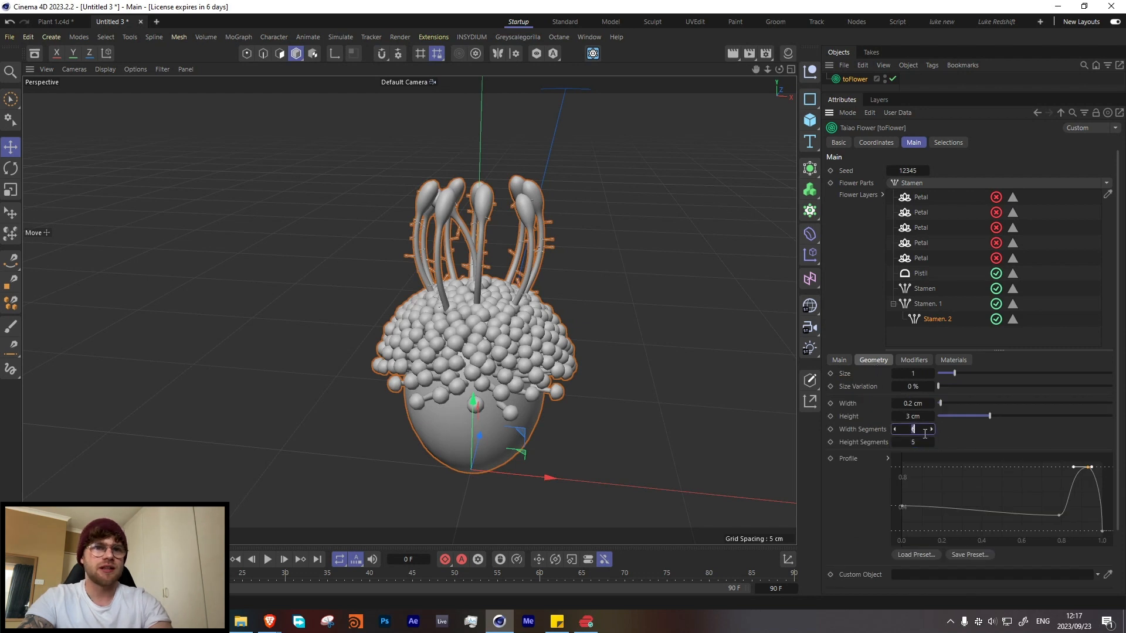
{"action": "key", "text": "Return"}
Step: Set the nested stamens' size to 0.5 and their size variation to 6.2 %
{"action": "scroll", "coordinate": [536, 246], "scroll_direction": "up", "scroll_amount": 5}
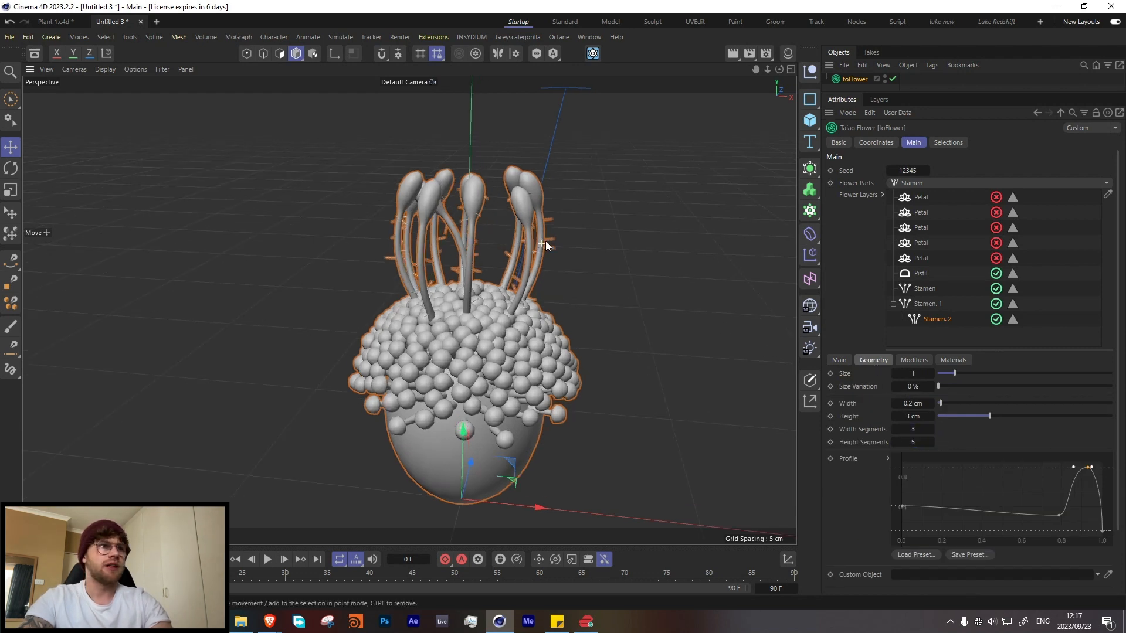
{"action": "left_click_drag", "start_coordinate": [931, 374], "coordinate": [908, 373]}
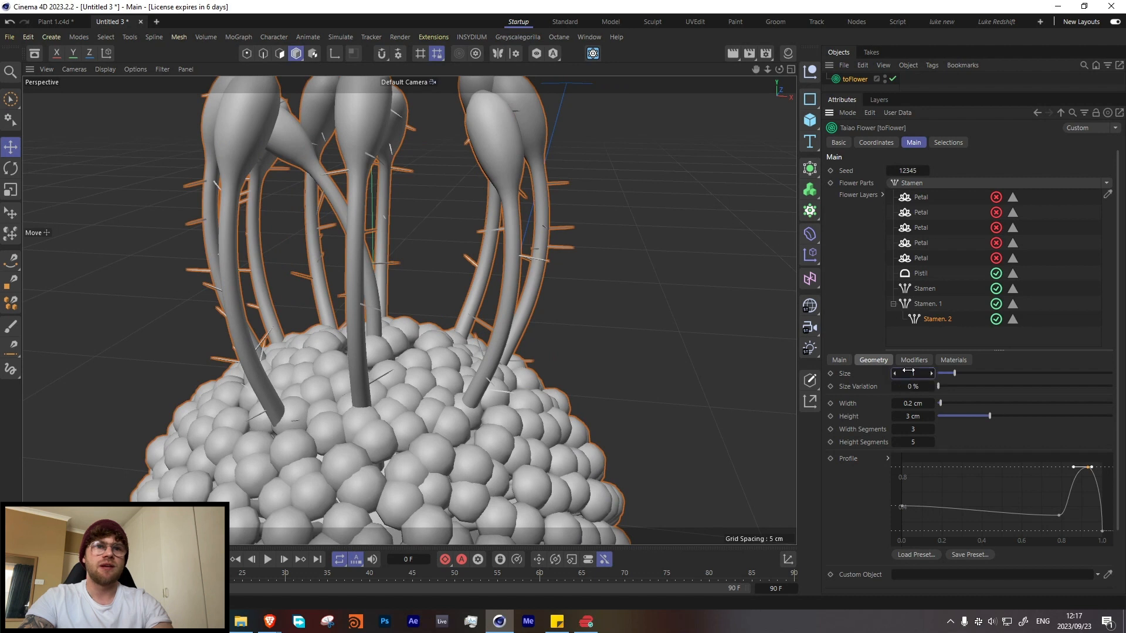
{"action": "type", "text": ".5"}
{"action": "key", "text": "Return"}
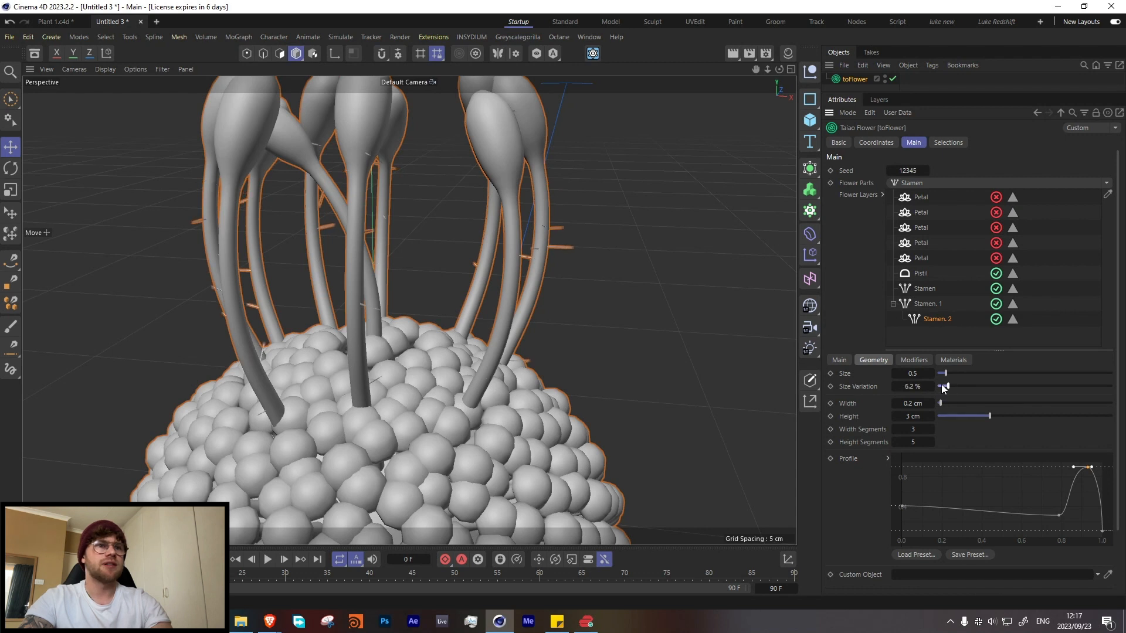
Step: Increase the nested stamens' count to 500
{"action": "left_click", "coordinate": [839, 360]}
{"action": "double_click", "coordinate": [927, 374]}
{"action": "type", "text": "3000"}
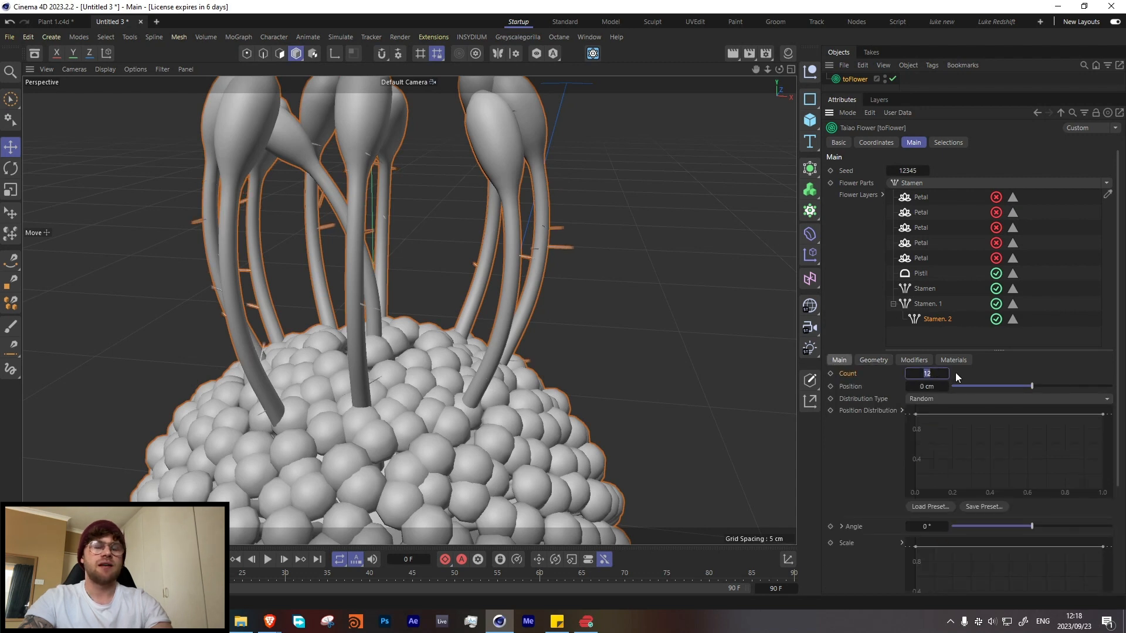
{"action": "key", "text": "BackSpace"}
{"action": "key", "text": "BackSpace"}
{"action": "key", "text": "BackSpace"}
{"action": "key", "text": "BackSpace"}
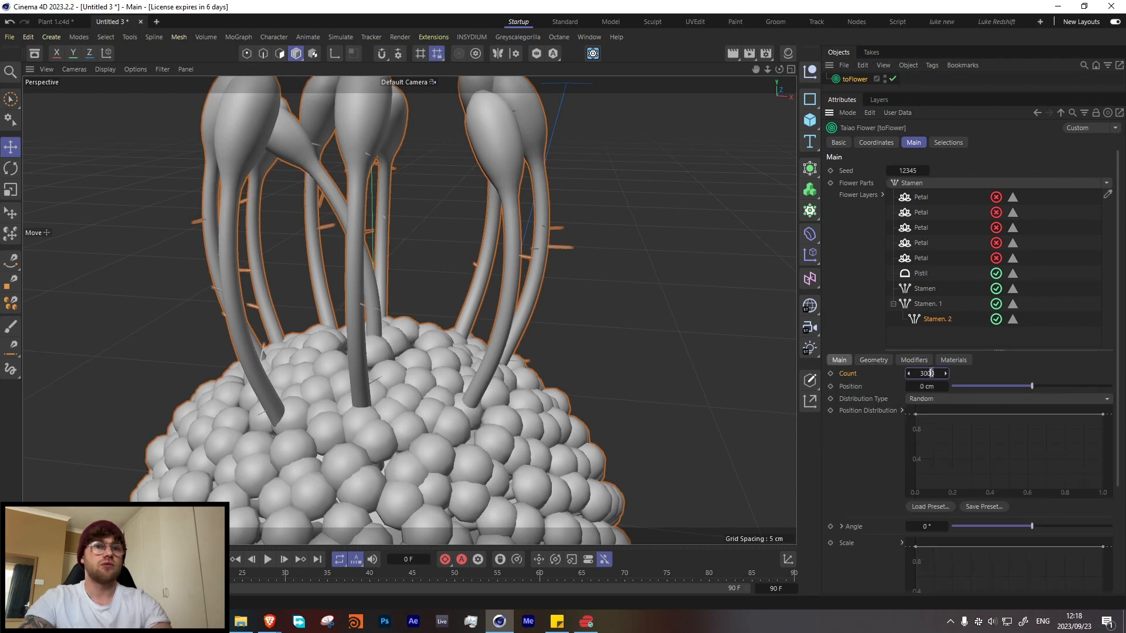
{"action": "type", "text": "500"}
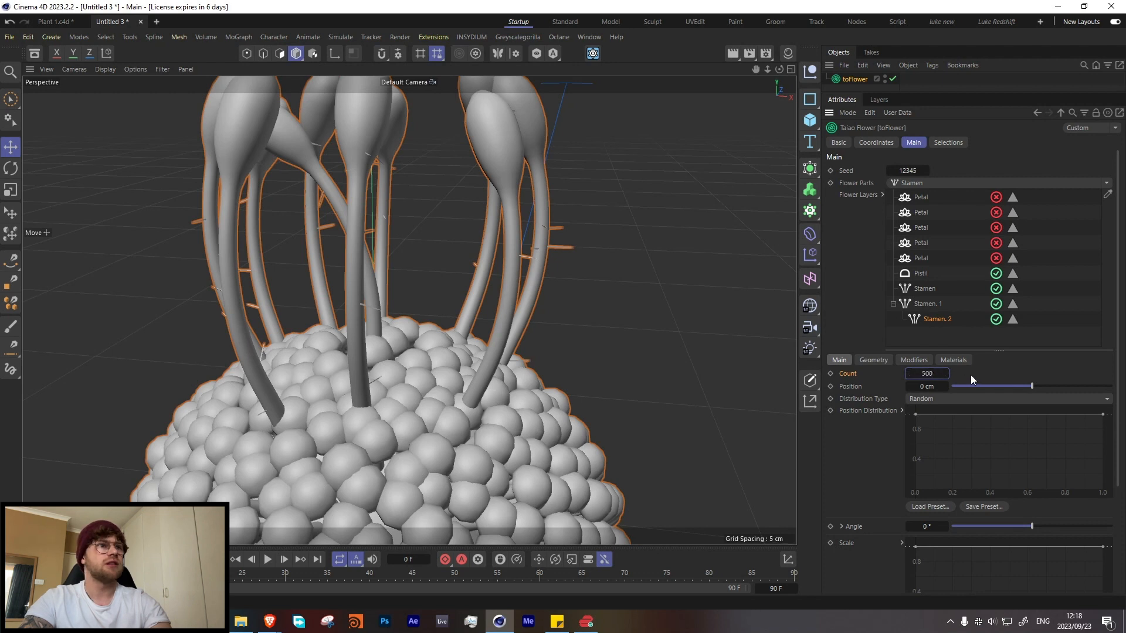
{"action": "key", "text": "Return"}
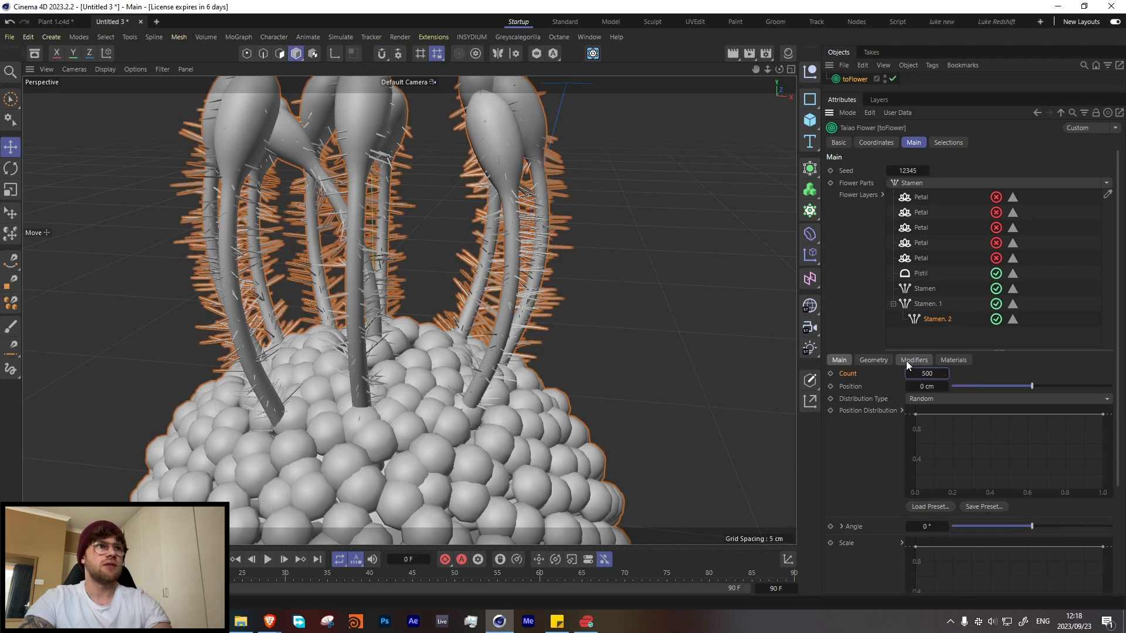
Step: Reduce the nested stamens to size 0.2, size variation 3.5 % and width 0 cm
{"action": "left_click", "coordinate": [881, 360]}
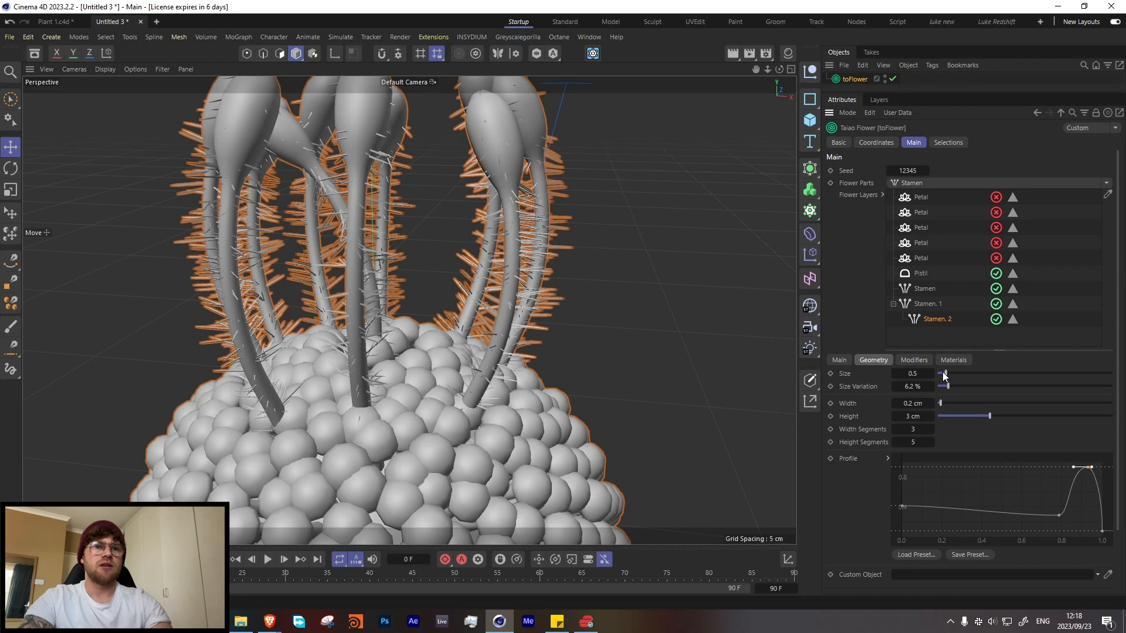
{"action": "left_click_drag", "start_coordinate": [944, 376], "coordinate": [942, 391]}
{"action": "scroll", "coordinate": [415, 271], "scroll_direction": "down", "scroll_amount": 2}
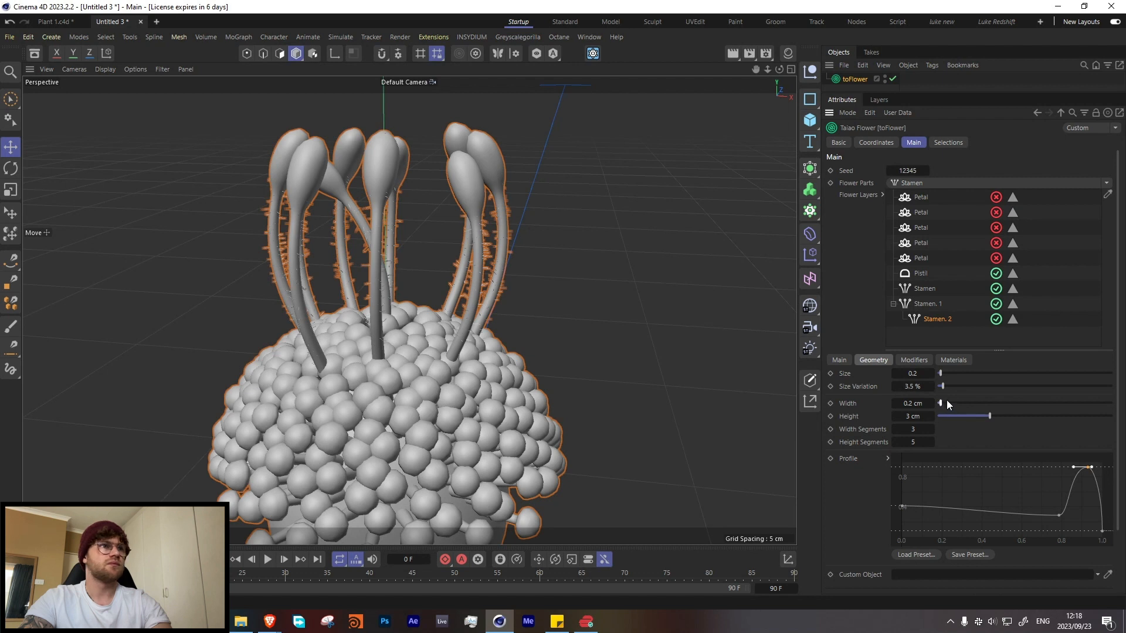
{"action": "left_click_drag", "start_coordinate": [946, 400], "coordinate": [935, 405]}
Step: Try the Radial and Spiral distribution types on the nested stamens, and return them to Random
{"action": "left_click", "coordinate": [839, 360]}
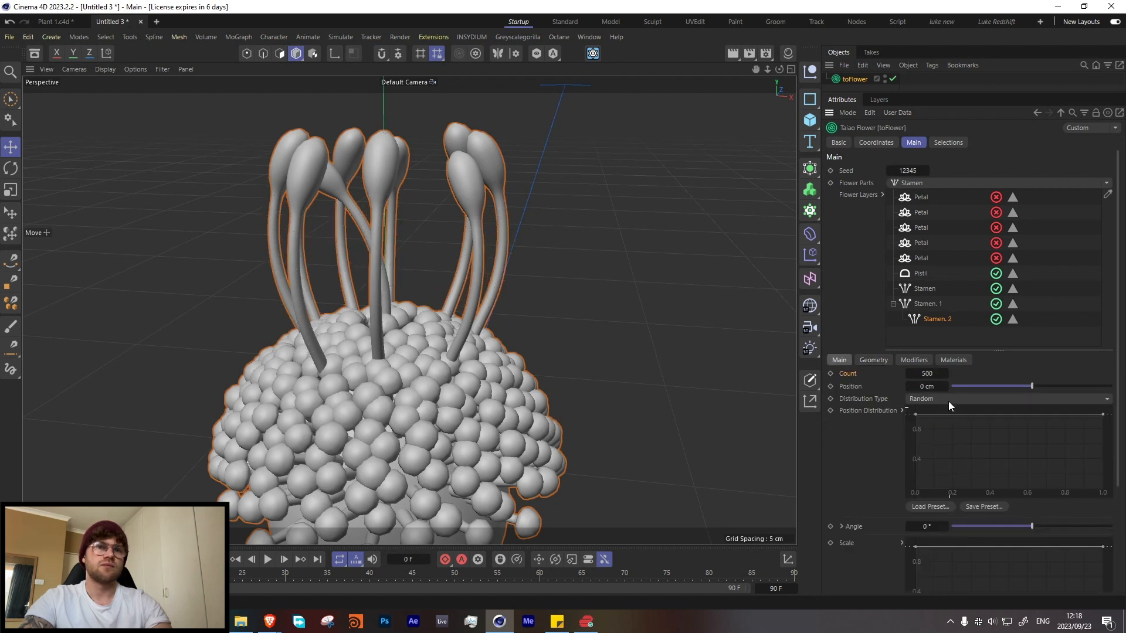
{"action": "left_click", "coordinate": [924, 397]}
{"action": "left_click", "coordinate": [932, 422]}
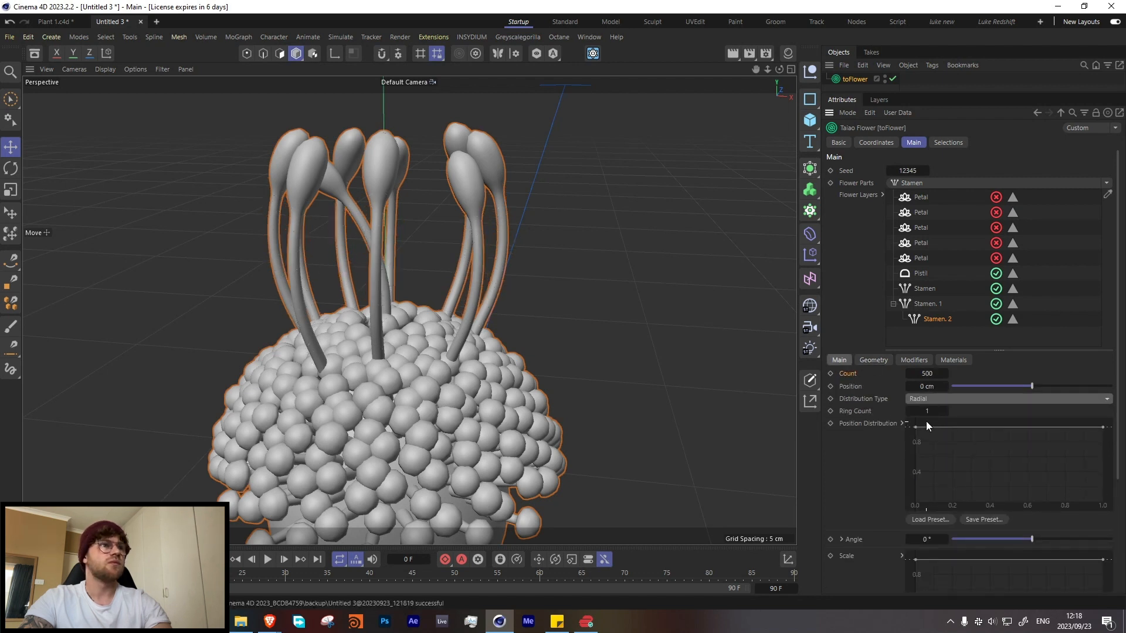
{"action": "left_click", "coordinate": [938, 395]}
{"action": "left_click", "coordinate": [934, 439]}
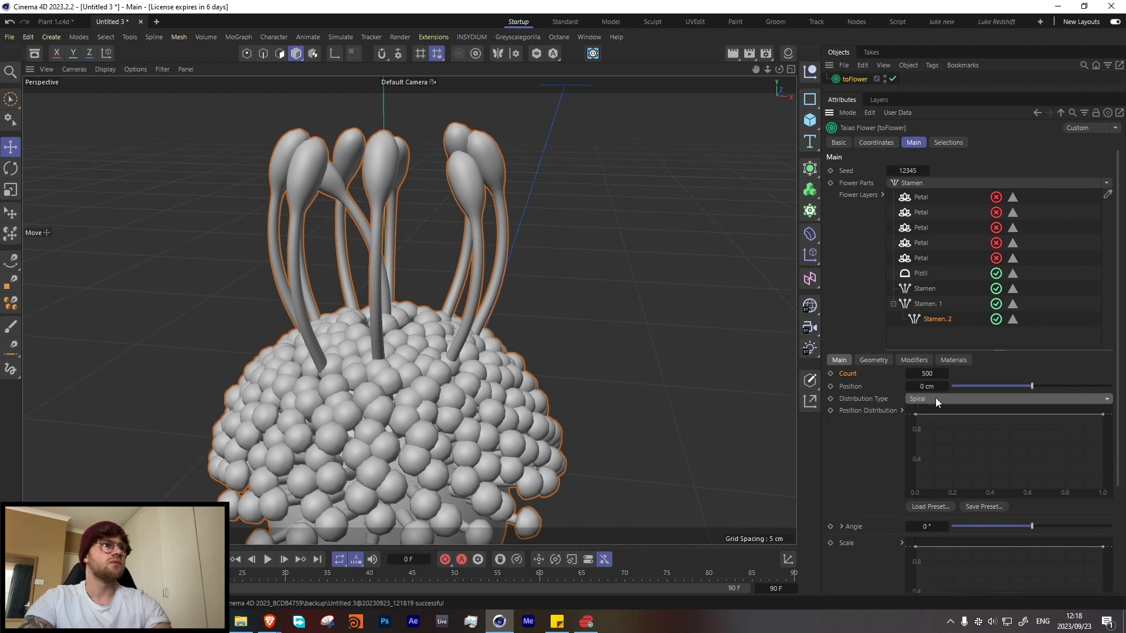
{"action": "left_click", "coordinate": [935, 398]}
{"action": "left_click", "coordinate": [933, 418]}
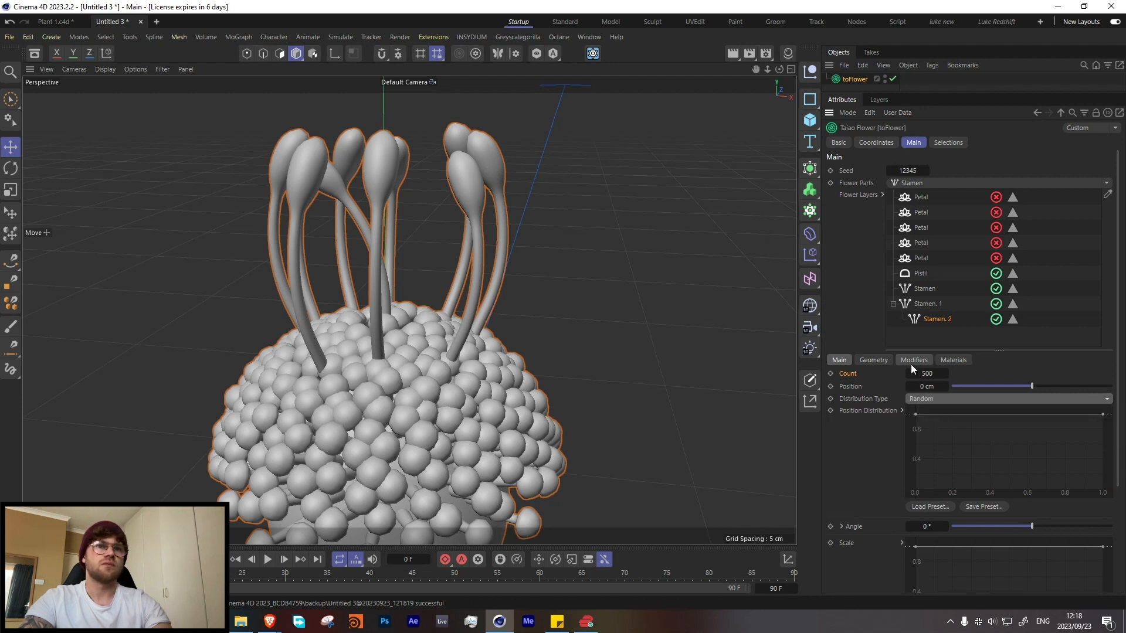
Step: Try a size of 0.6 on the nested stamens, and delete that stamen layer
{"action": "left_click", "coordinate": [873, 360]}
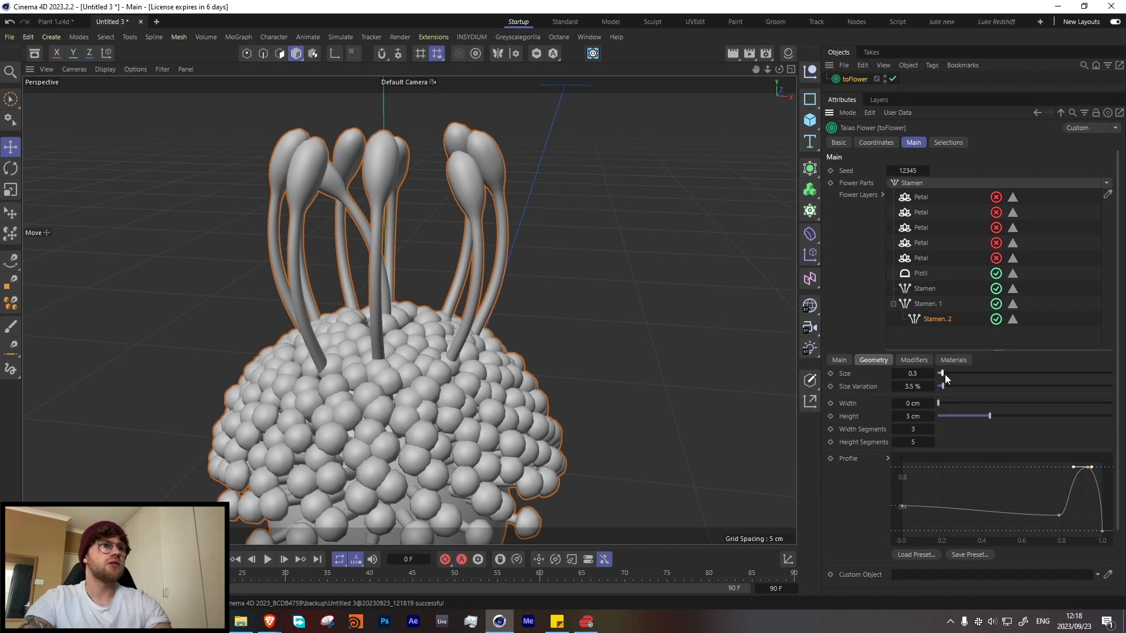
{"action": "left_click_drag", "start_coordinate": [944, 374], "coordinate": [951, 374]}
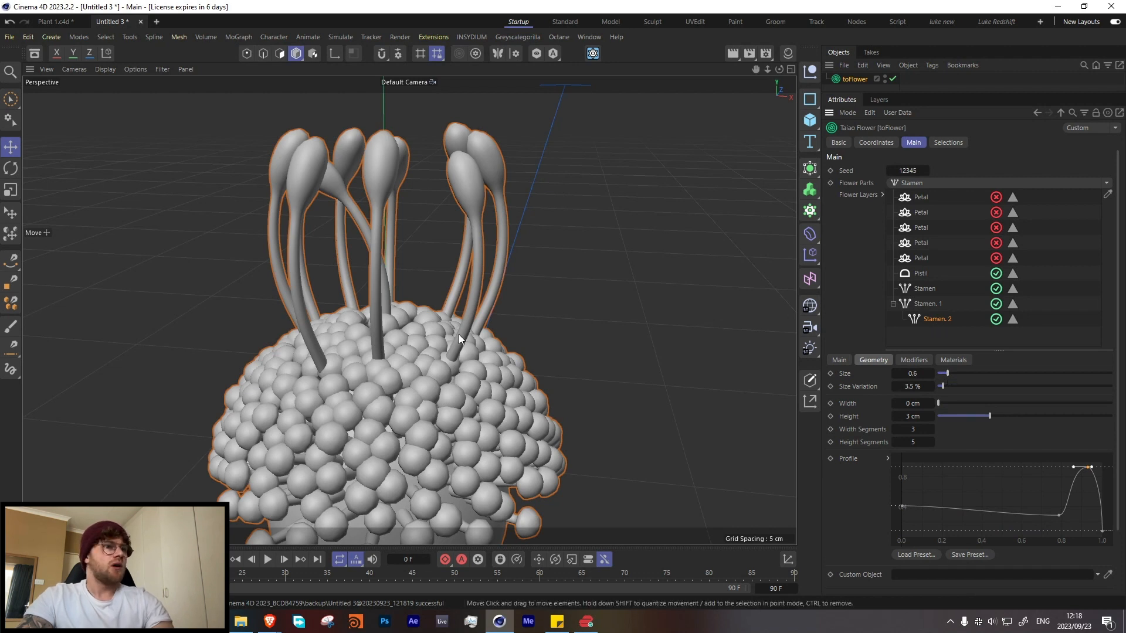
{"action": "left_click", "coordinate": [926, 319]}
{"action": "key", "text": "Delete"}
Step: Add a new stamen layer nested under the long stamens and set its count to 1200
{"action": "left_click", "coordinate": [910, 183]}
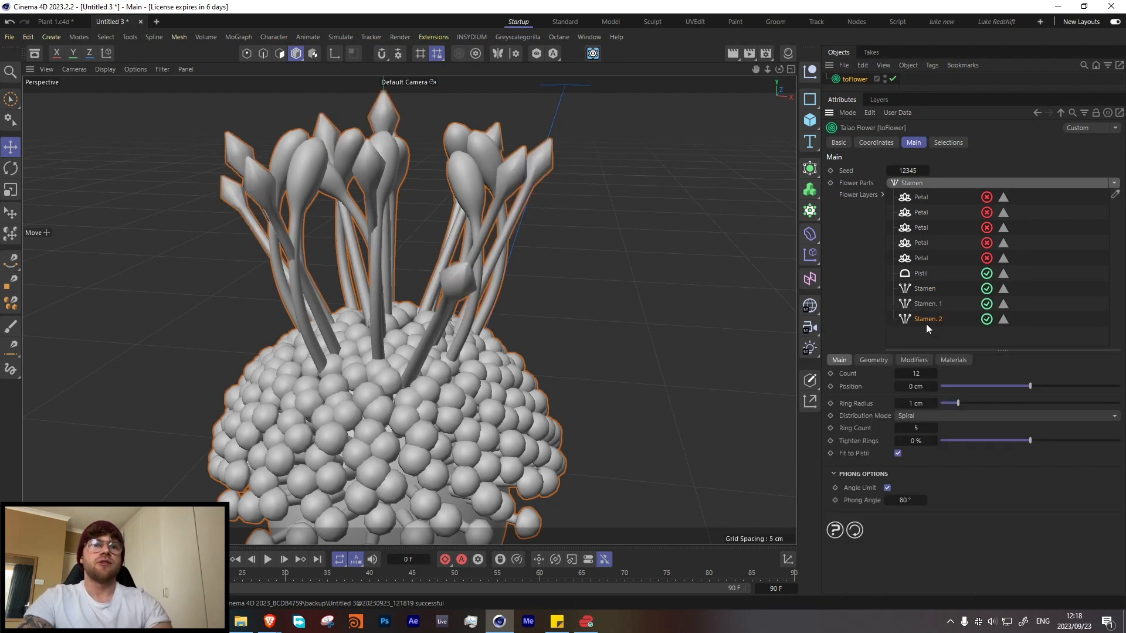
{"action": "mouse_move", "coordinate": [927, 323]}
{"action": "left_mouse_down"}
{"action": "mouse_move", "coordinate": [921, 304]}
{"action": "mouse_move", "coordinate": [930, 308]}
{"action": "left_mouse_up"}
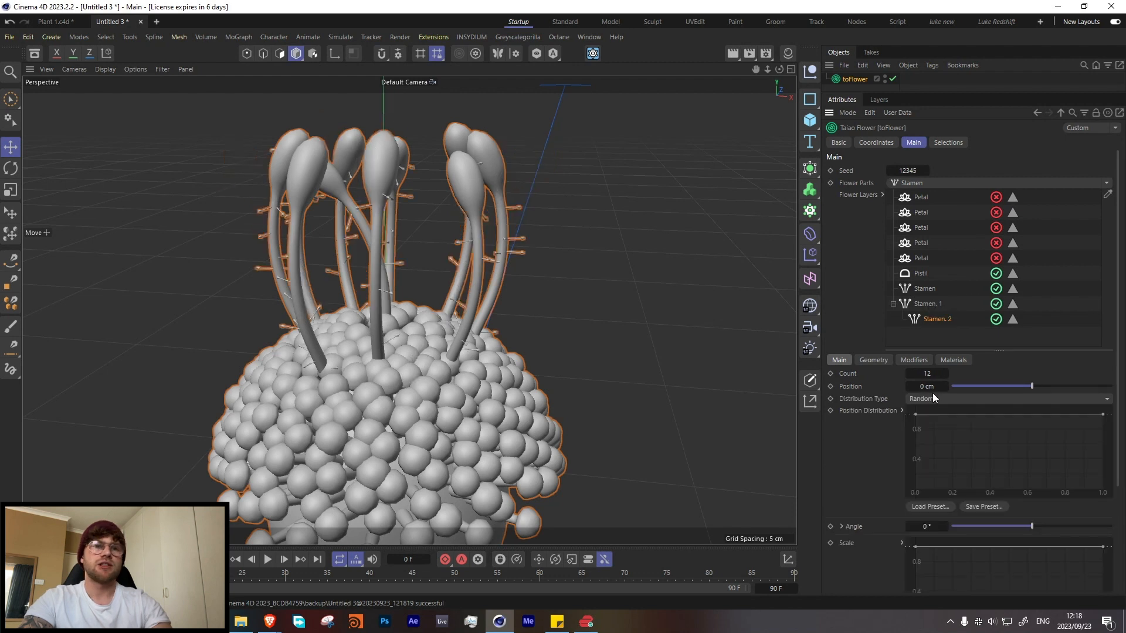
{"action": "left_click", "coordinate": [927, 373]}
{"action": "type", "text": "0"}
{"action": "double_click", "coordinate": [933, 374]}
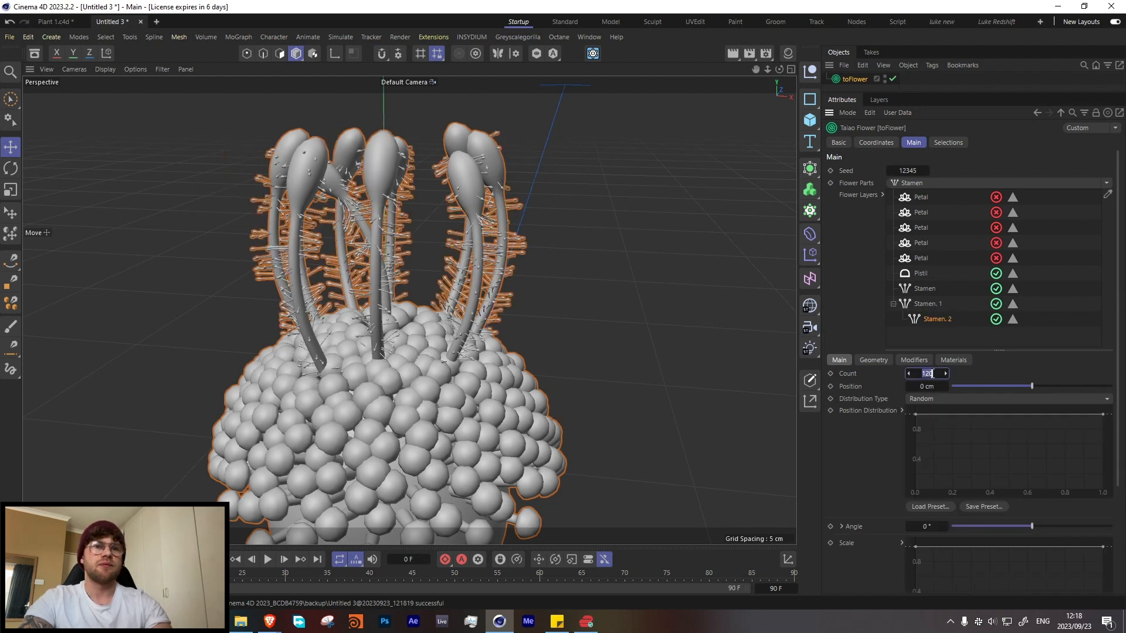
{"action": "left_click", "coordinate": [928, 375]}
{"action": "type", "text": "0"}
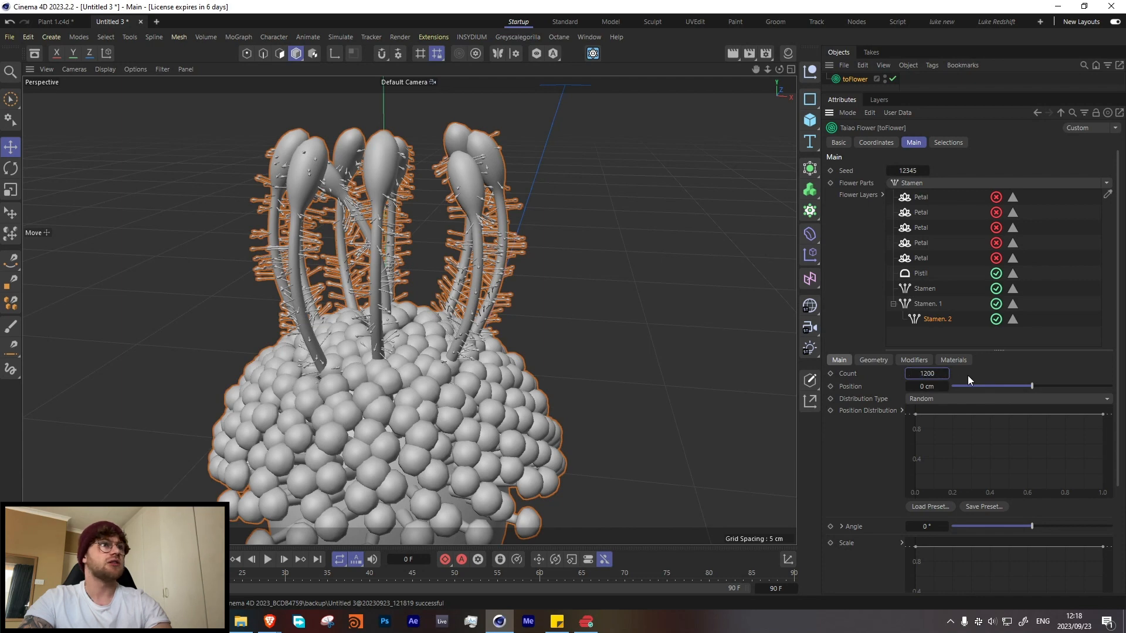
{"action": "key", "text": "Return"}
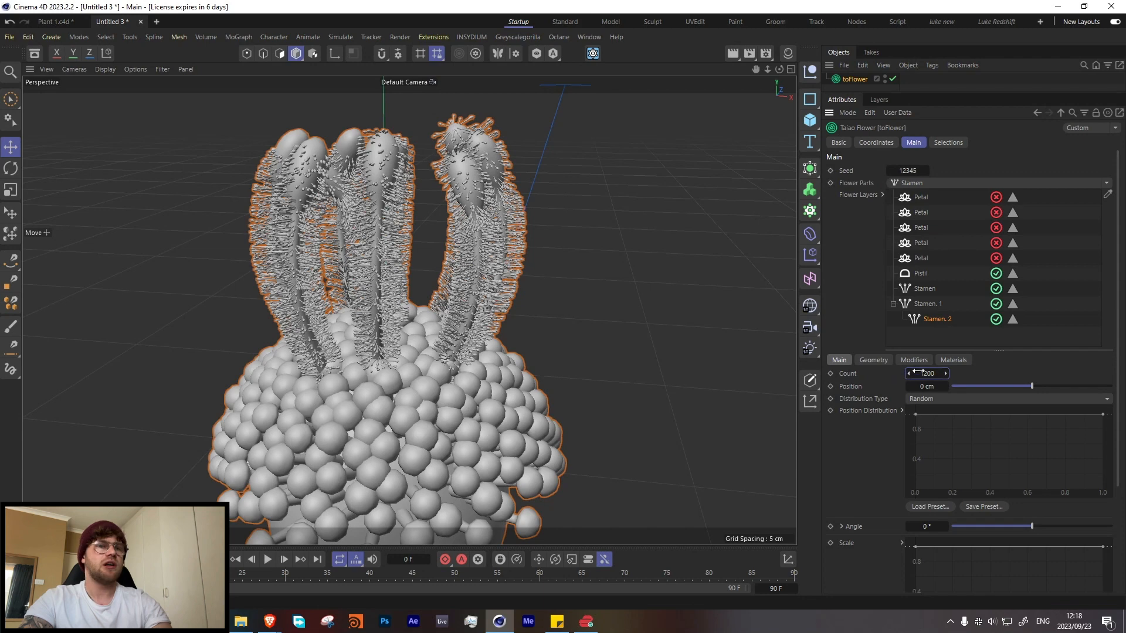
Step: Set the nested stamens' height segments to 5 and their width segments to 3
{"action": "left_click", "coordinate": [871, 360]}
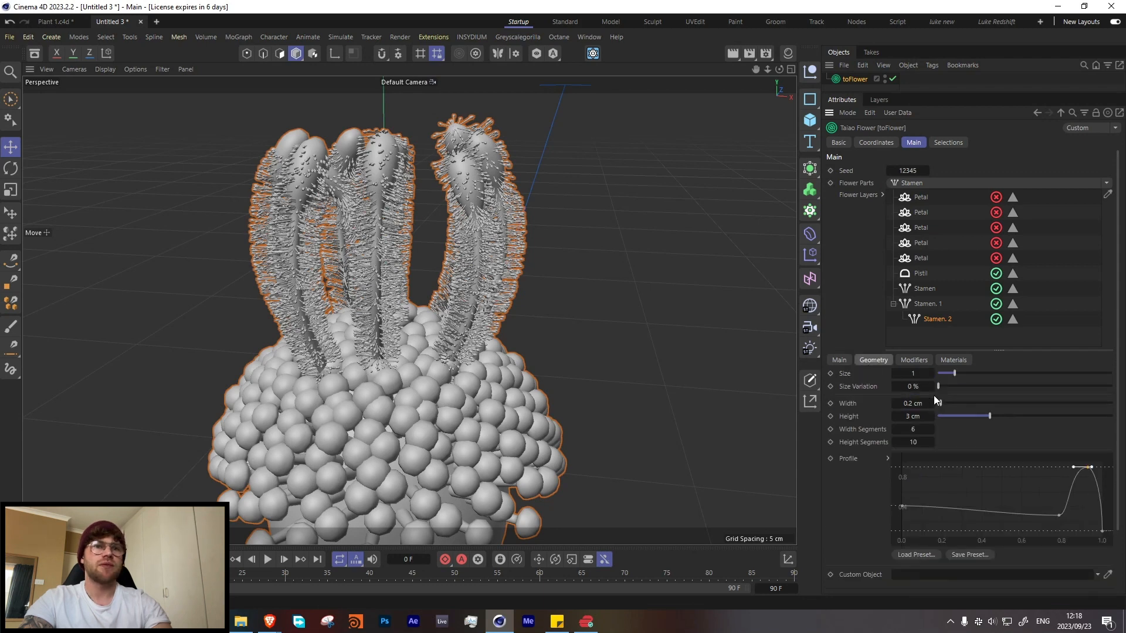
{"action": "double_click", "coordinate": [916, 443]}
{"action": "type", "text": "5"}
{"action": "left_click", "coordinate": [916, 429]}
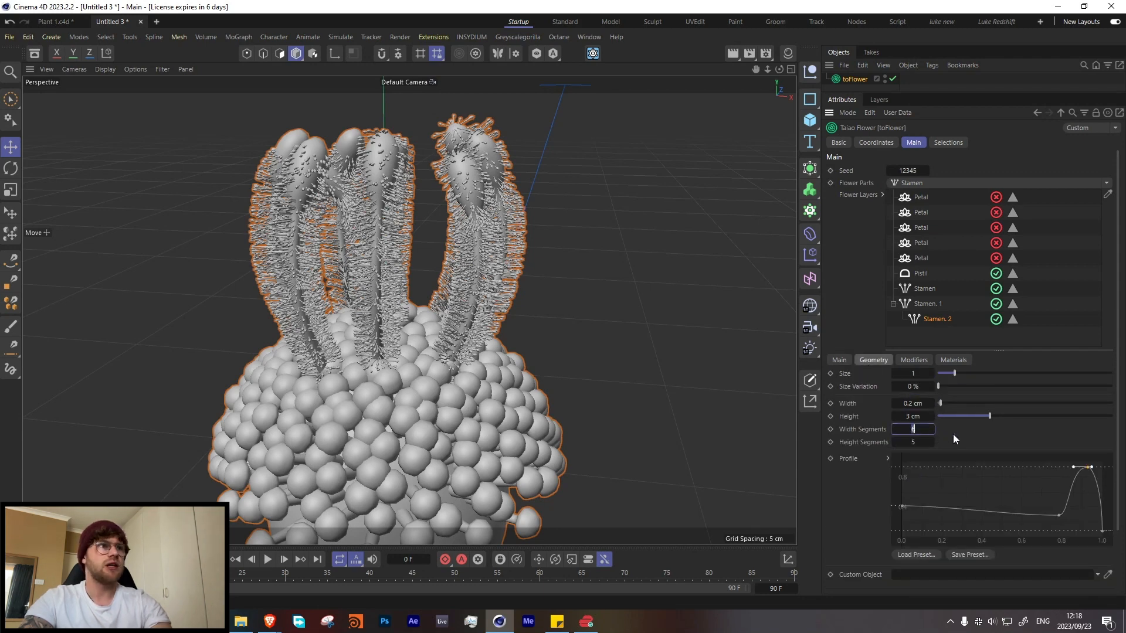
{"action": "type", "text": "3"}
{"action": "key", "text": "Return"}
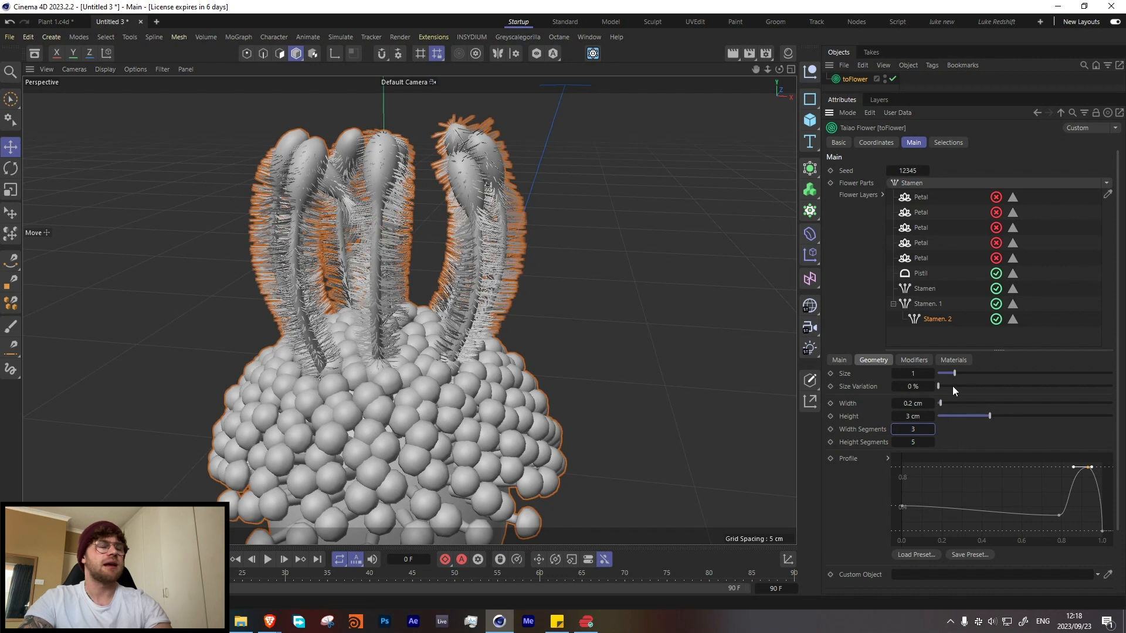
Step: Try sizes of 0.2 and 2.9 on the nested stamens, and set their size to 0.5
{"action": "double_click", "coordinate": [925, 374]}
{"action": "type", "text": "0.2"}
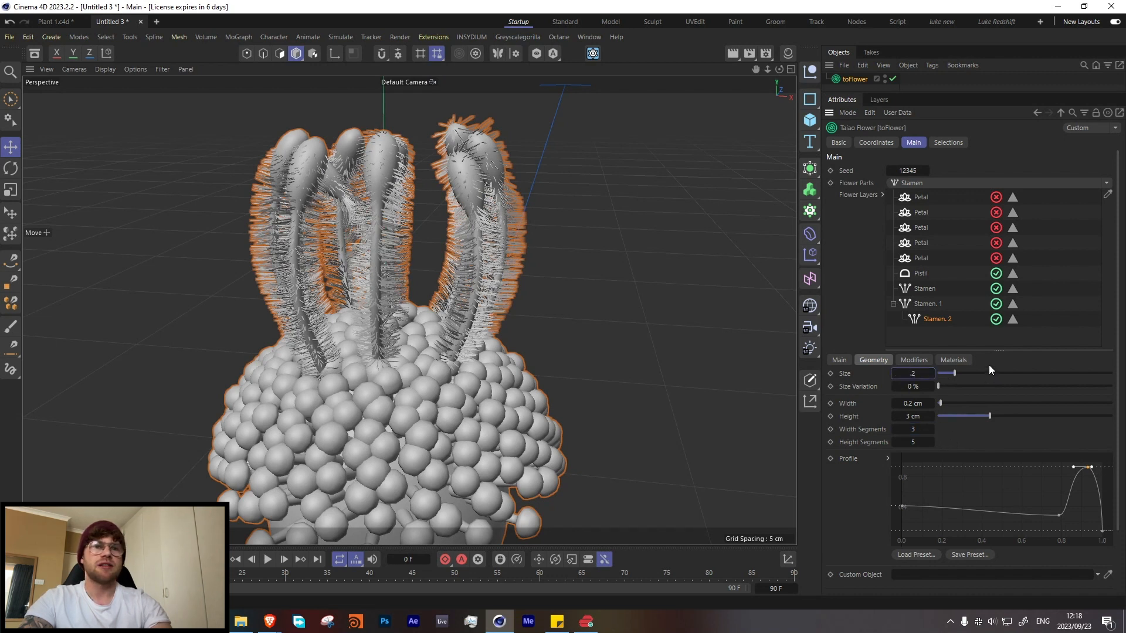
{"action": "key", "text": "Return"}
{"action": "left_click_drag", "start_coordinate": [956, 372], "coordinate": [988, 369]}
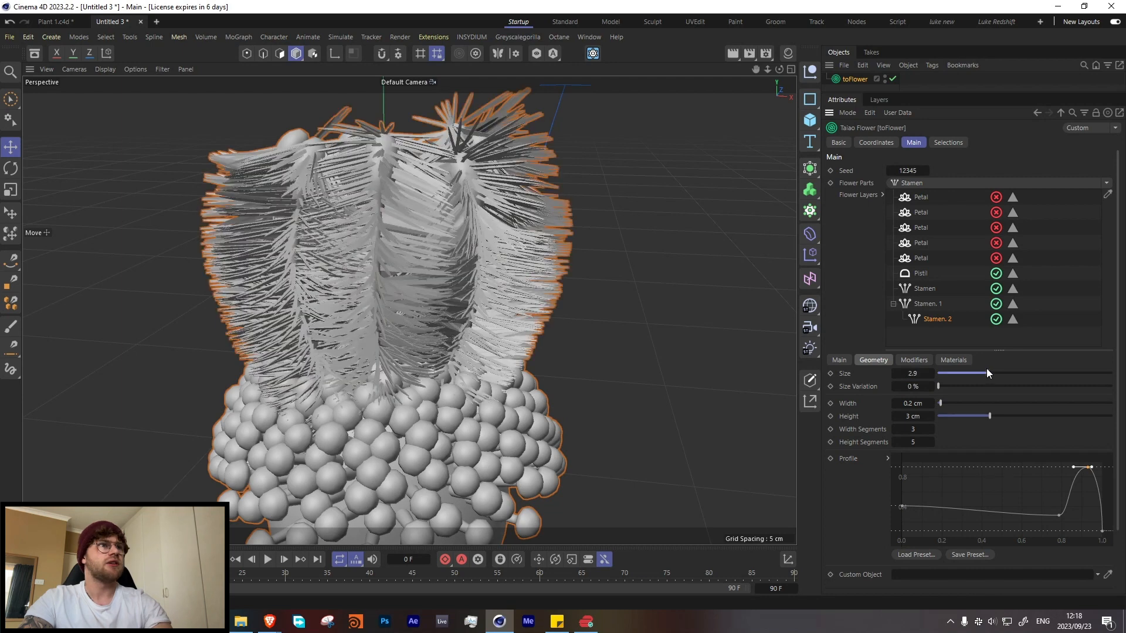
{"action": "double_click", "coordinate": [926, 375]}
{"action": "type", "text": ".5"}
{"action": "key", "text": "Return"}
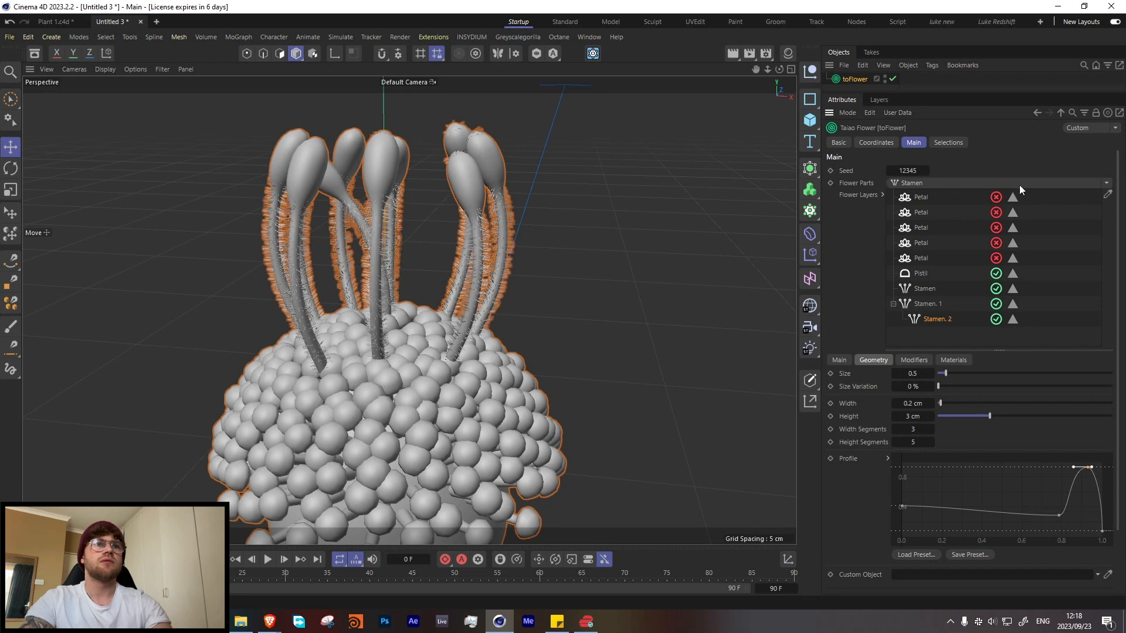
Step: Add a Furling modifier to the nested stamens, try negative angles, and set its angle to 34.2°
{"action": "left_click", "coordinate": [914, 360]}
{"action": "left_click", "coordinate": [920, 371]}
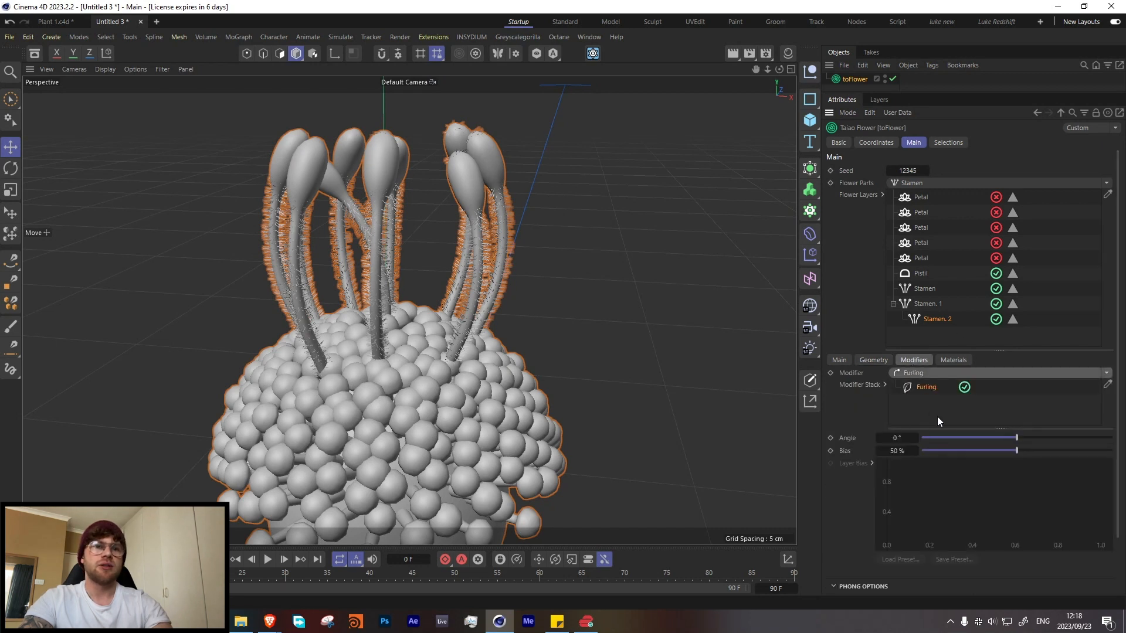
{"action": "left_click", "coordinate": [1032, 437]}
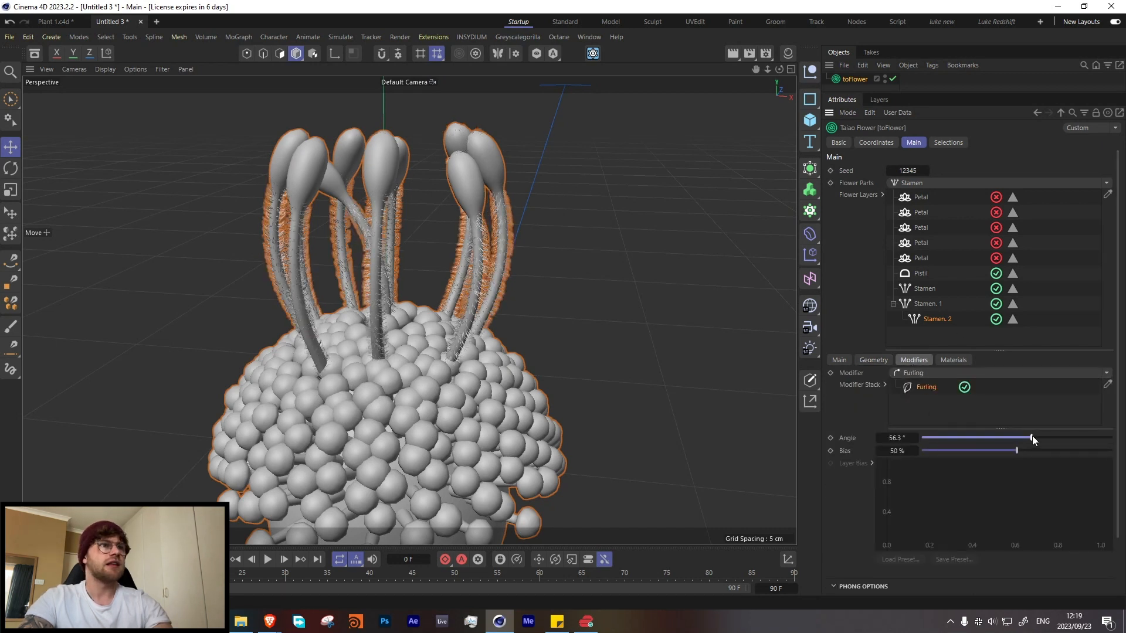
{"action": "left_click", "coordinate": [1001, 437]}
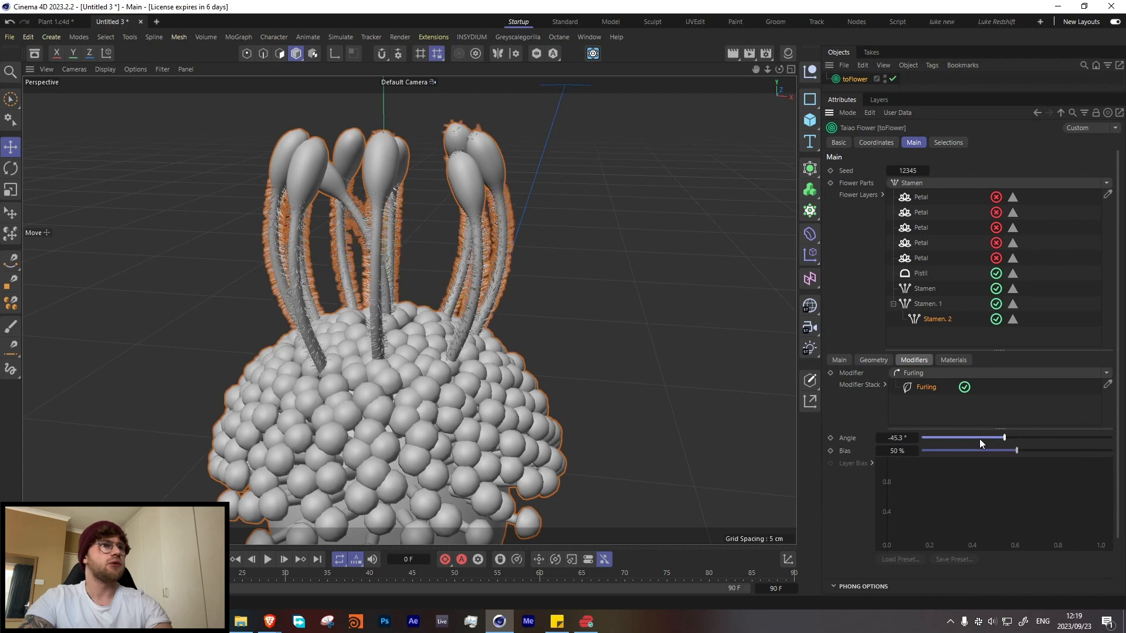
{"action": "left_click", "coordinate": [979, 437]}
{"action": "scroll", "coordinate": [358, 282], "scroll_direction": "up", "scroll_amount": 5}
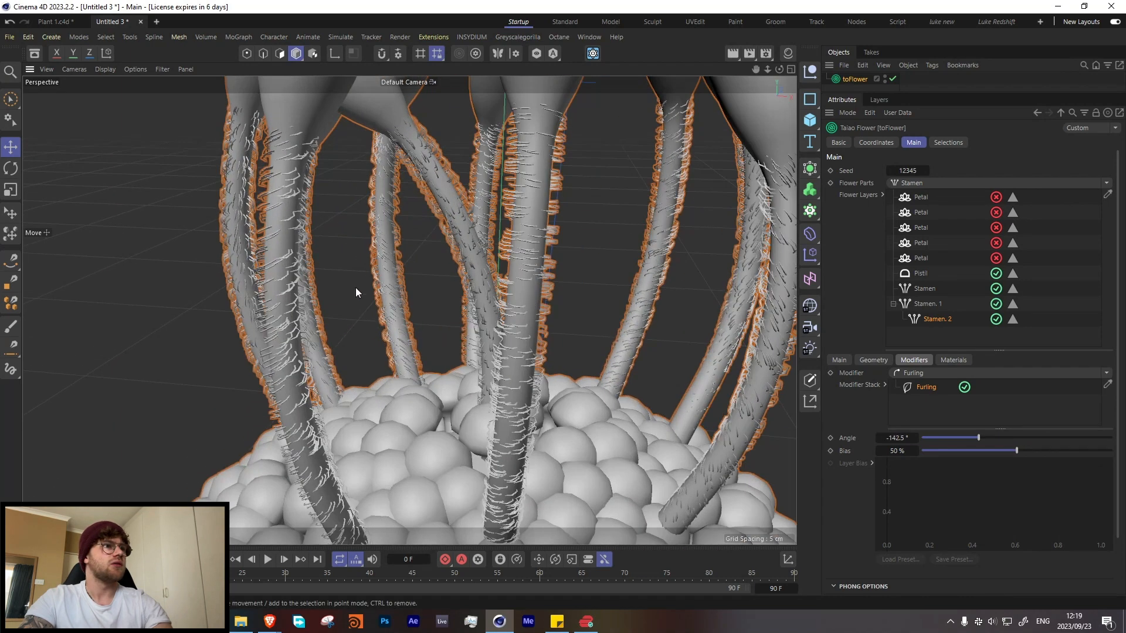
{"action": "left_click", "coordinate": [1003, 438]}
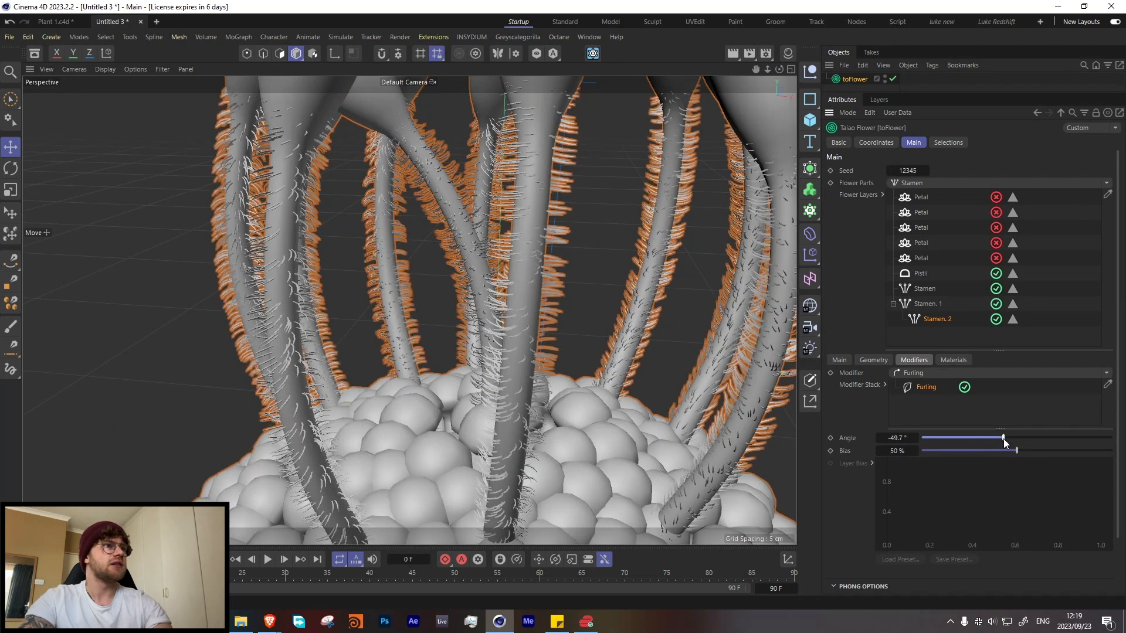
{"action": "scroll", "coordinate": [559, 271], "scroll_direction": "down", "scroll_amount": 5}
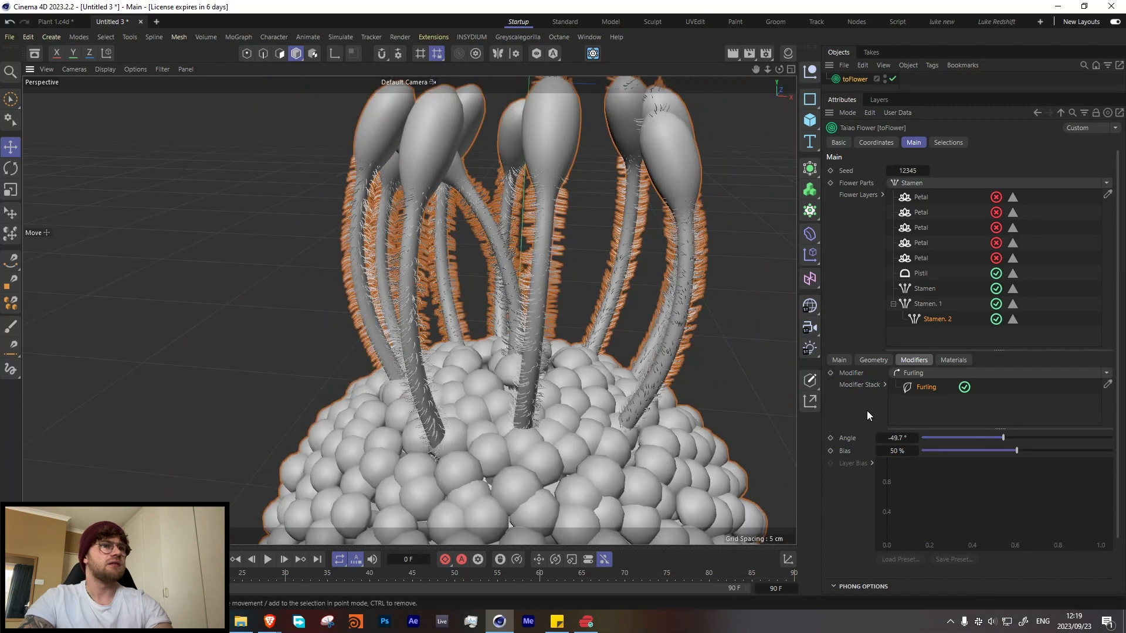
{"action": "left_click", "coordinate": [1026, 438]}
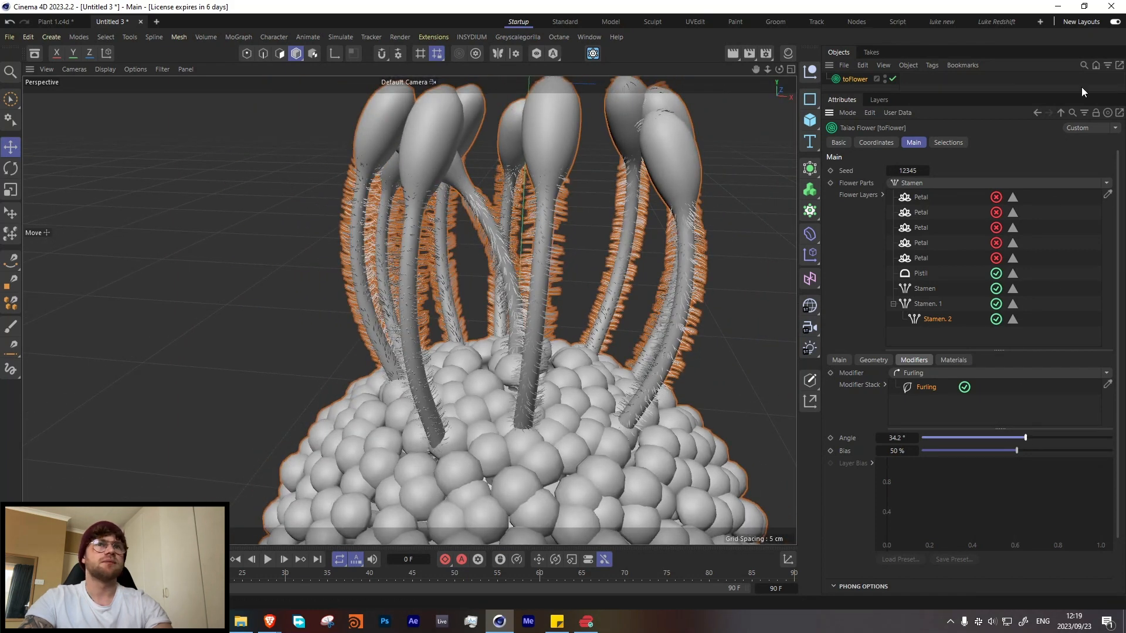
Step: Re-enable all the petal layers on the toFlower object and examine the complete flower from several sides
{"action": "left_click", "coordinate": [515, 252]}
{"action": "scroll", "coordinate": [515, 254], "scroll_direction": "down", "scroll_amount": 4}
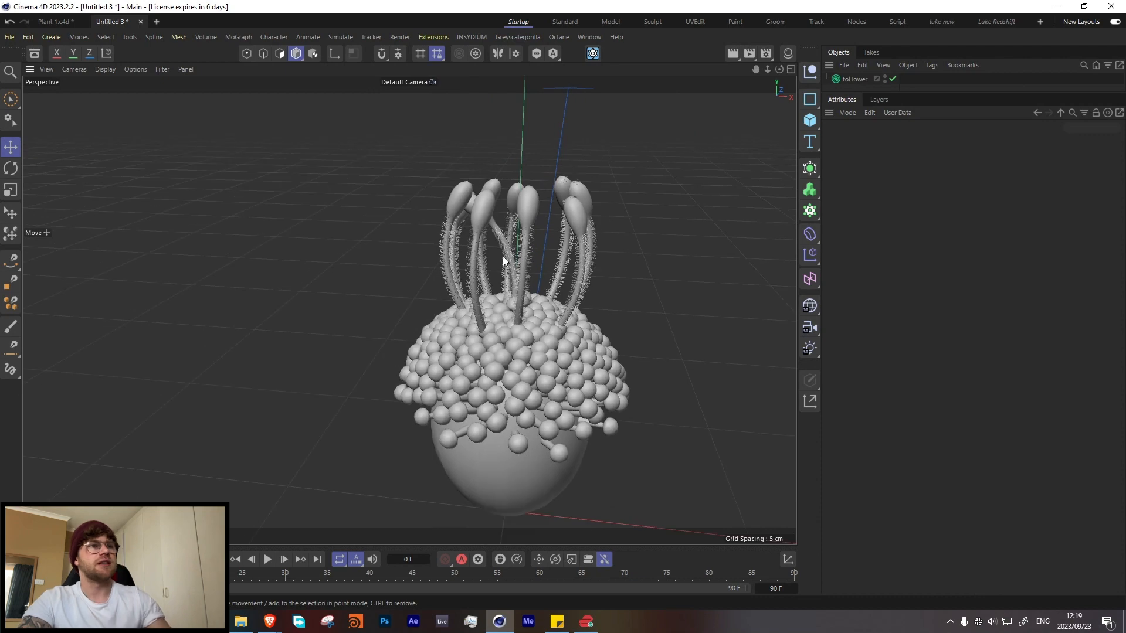
{"action": "left_click_drag", "start_coordinate": [460, 322], "coordinate": [410, 314], "text": "alt"}
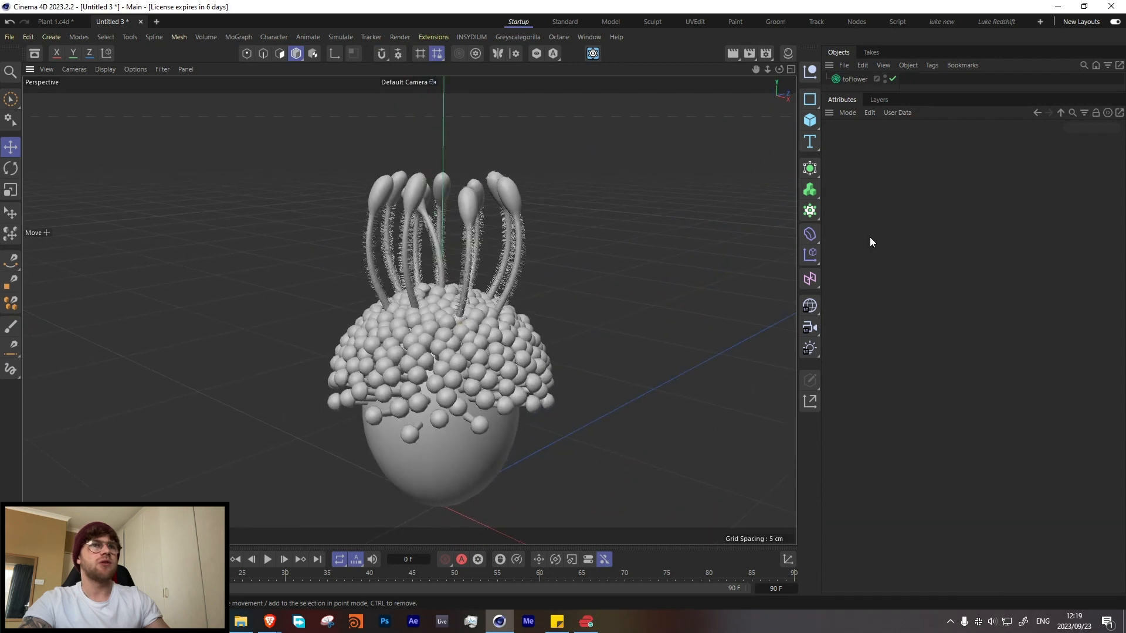
{"action": "left_click", "coordinate": [855, 79]}
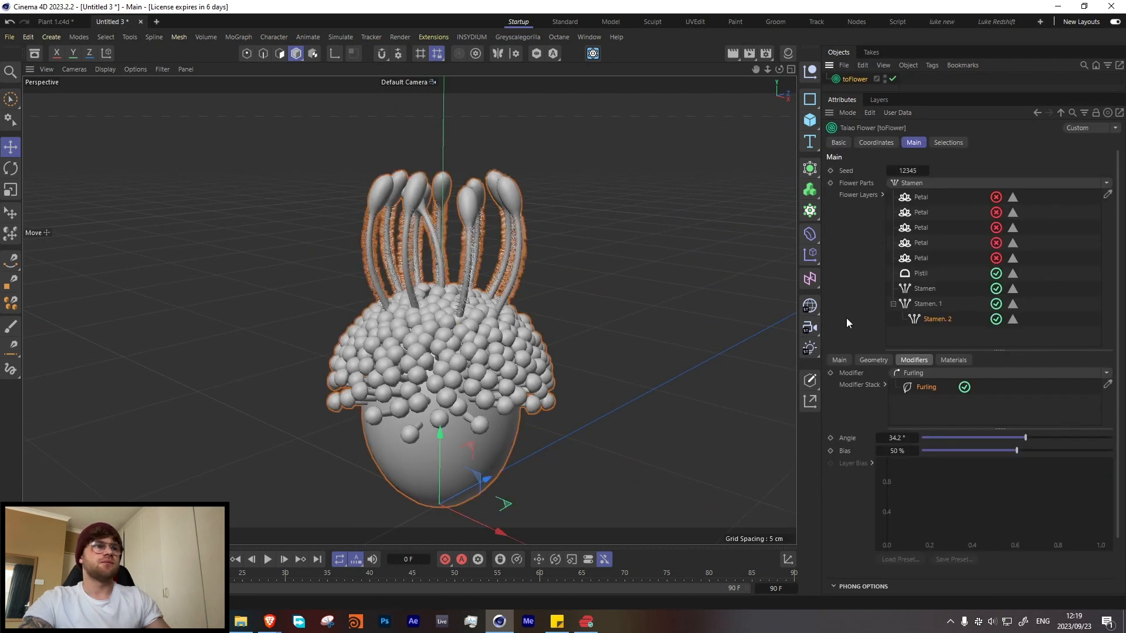
{"action": "left_click", "coordinate": [924, 289]}
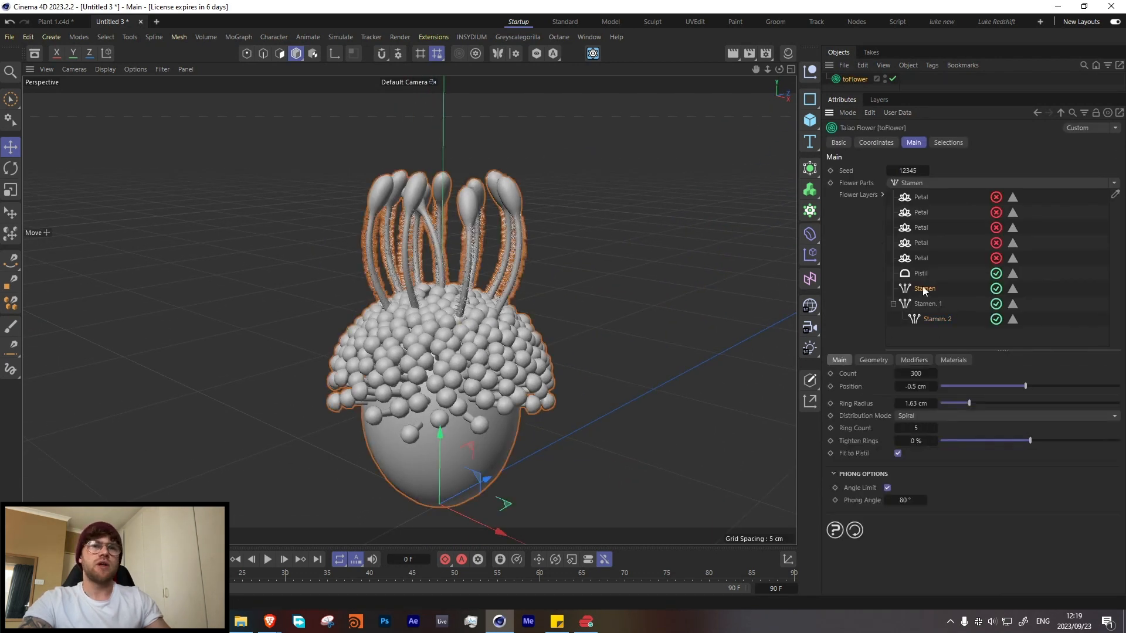
{"action": "left_click", "coordinate": [996, 243]}
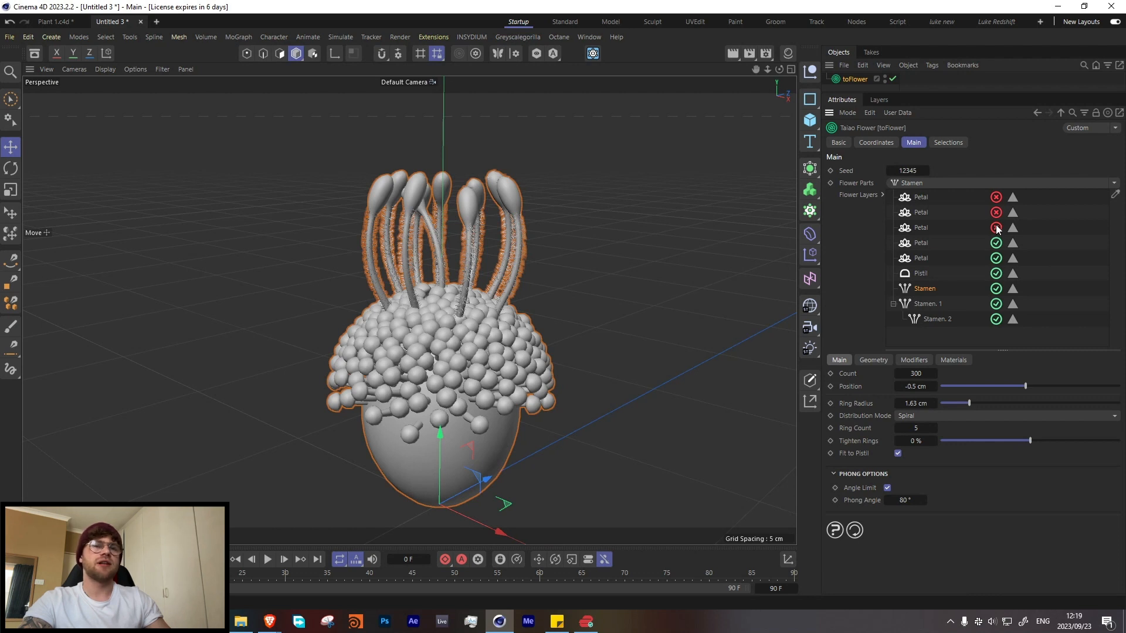
{"action": "left_click", "coordinate": [996, 227]}
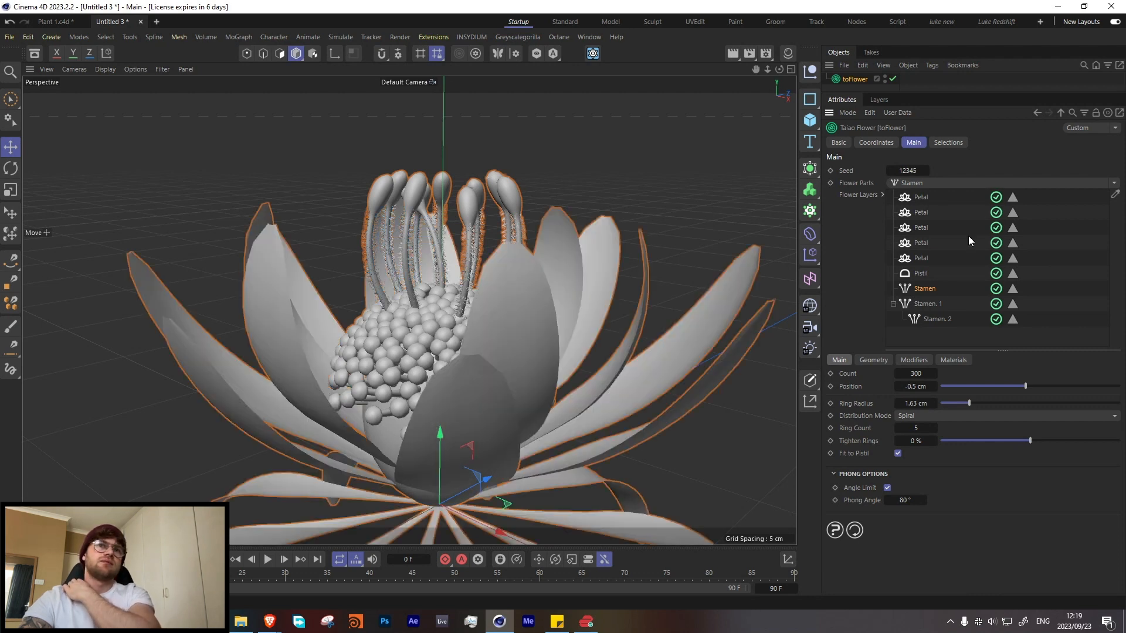
{"action": "scroll", "coordinate": [499, 328], "scroll_direction": "down", "scroll_amount": 5}
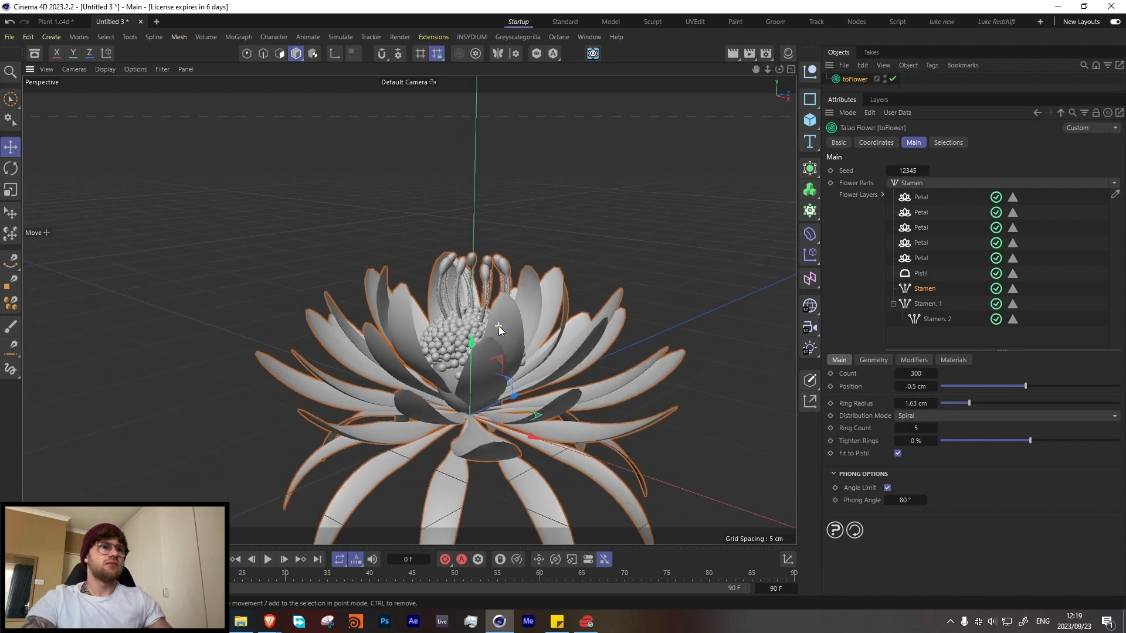
{"action": "scroll", "coordinate": [498, 328], "scroll_direction": "down", "scroll_amount": 2}
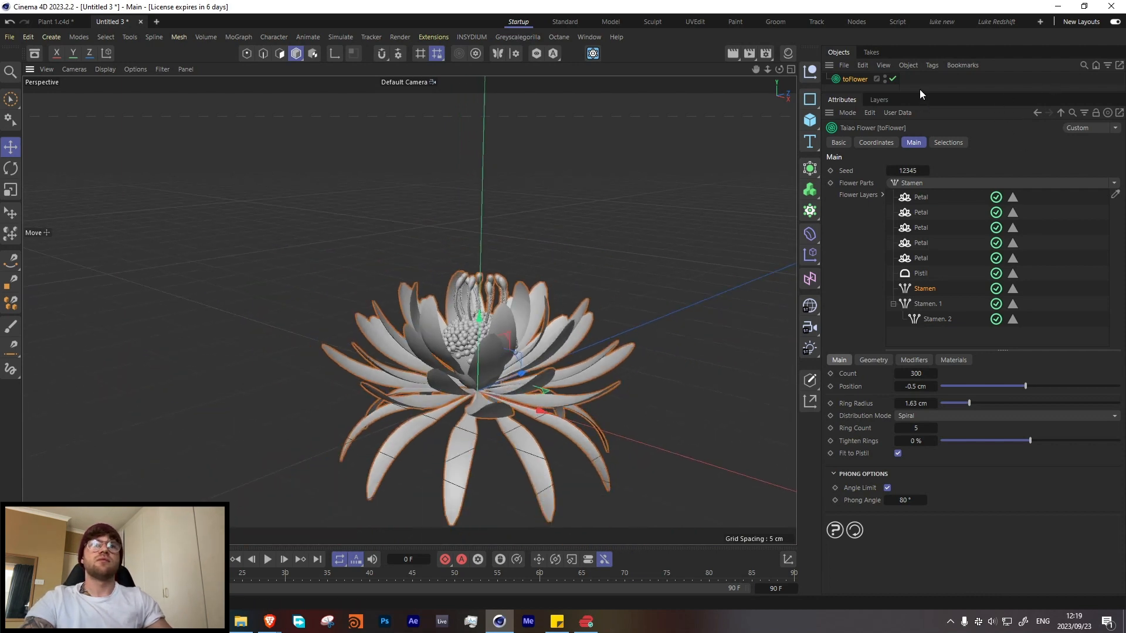
{"action": "left_click_drag", "start_coordinate": [919, 90], "coordinate": [920, 200]}
{"action": "left_click_drag", "start_coordinate": [633, 321], "coordinate": [371, 256], "text": "alt"}
{"action": "scroll", "coordinate": [371, 255], "scroll_direction": "up", "scroll_amount": 5}
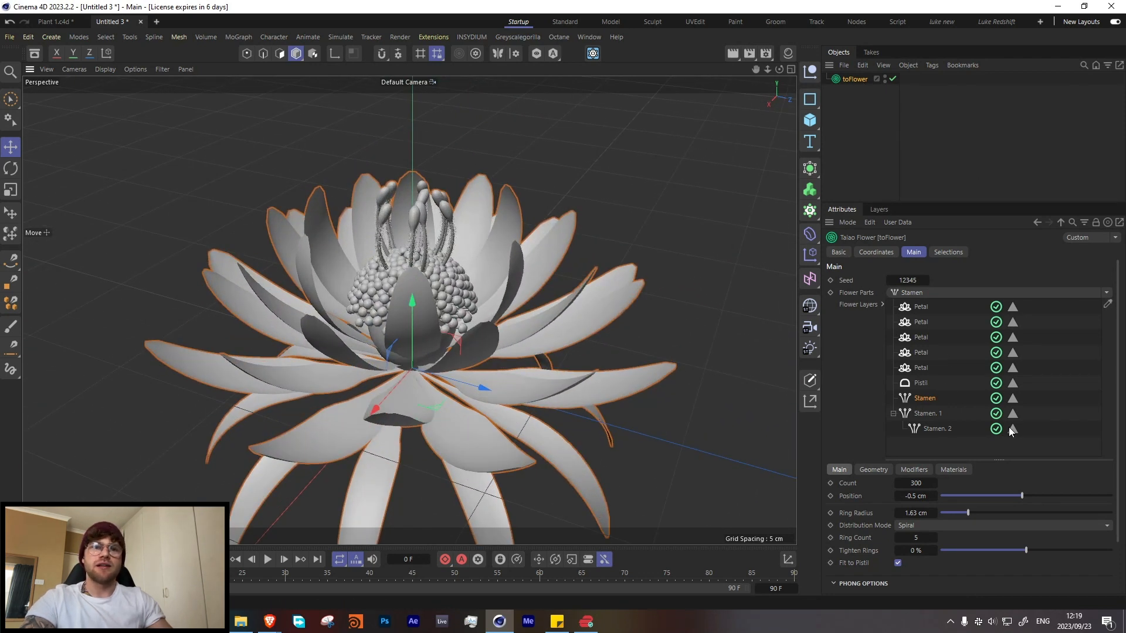
Step: Disable the long stamens with their nested hairs and all five petal layers, leaving the pistil and its covering stamens
{"action": "left_click", "coordinate": [997, 416]}
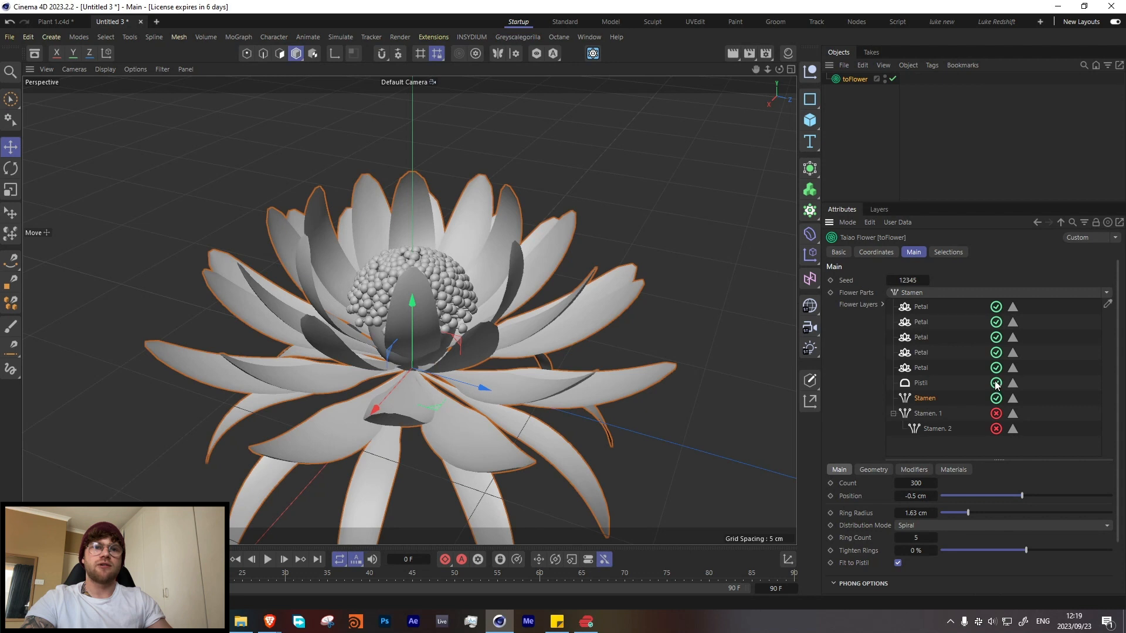
{"action": "left_click", "coordinate": [996, 369]}
{"action": "left_click", "coordinate": [997, 354]}
{"action": "left_click", "coordinate": [997, 338]}
{"action": "left_click", "coordinate": [997, 309]}
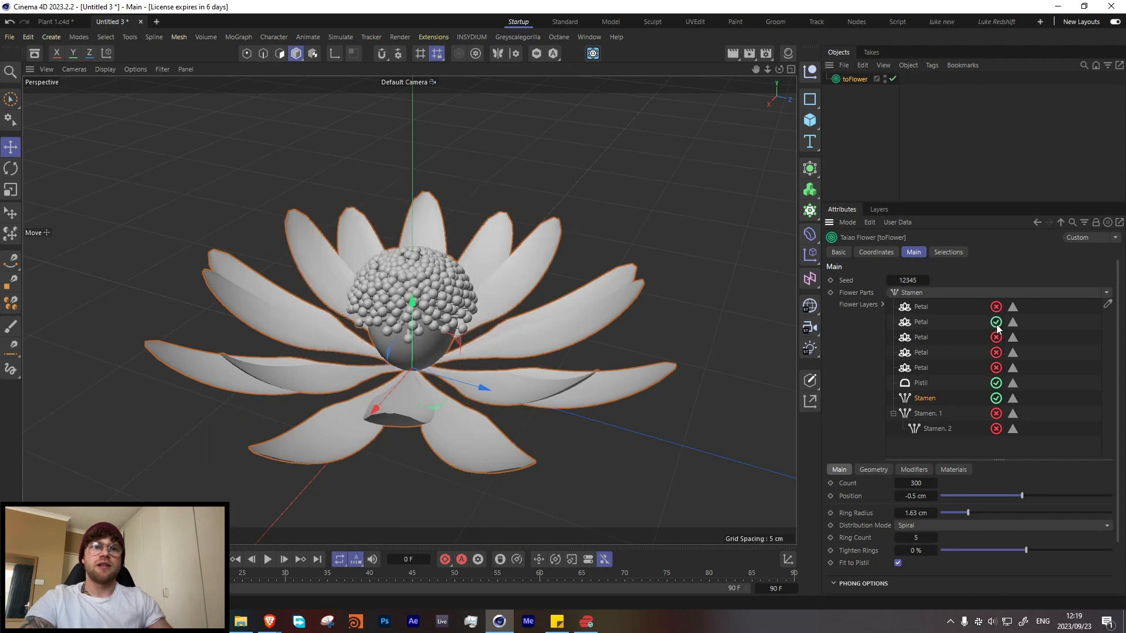
{"action": "left_click", "coordinate": [997, 323]}
Step: Add a new top-level stamen layer, set its position to -3.2 cm, and try it without Fit to Pistil
{"action": "left_click", "coordinate": [901, 292]}
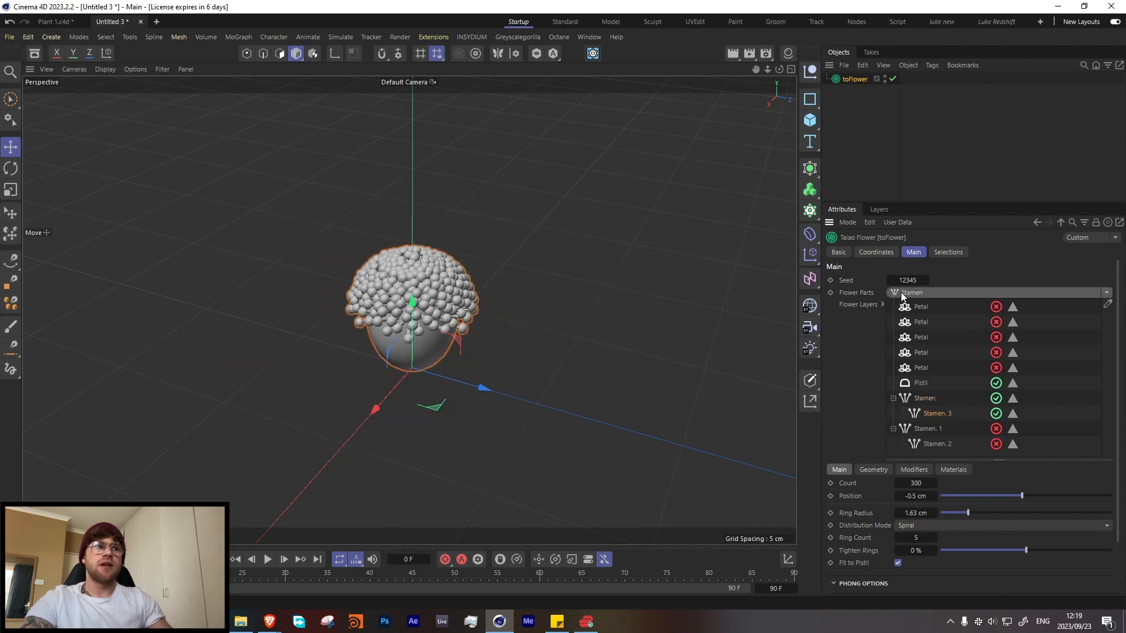
{"action": "left_click_drag", "start_coordinate": [921, 416], "coordinate": [912, 444]}
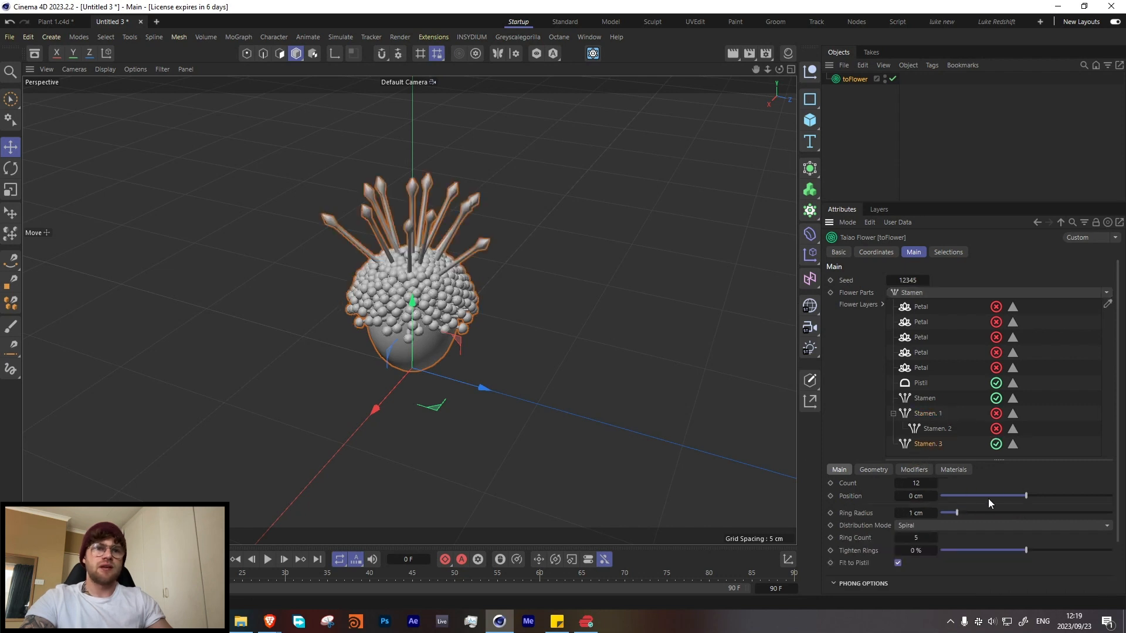
{"action": "left_click_drag", "start_coordinate": [1012, 496], "coordinate": [998, 495]}
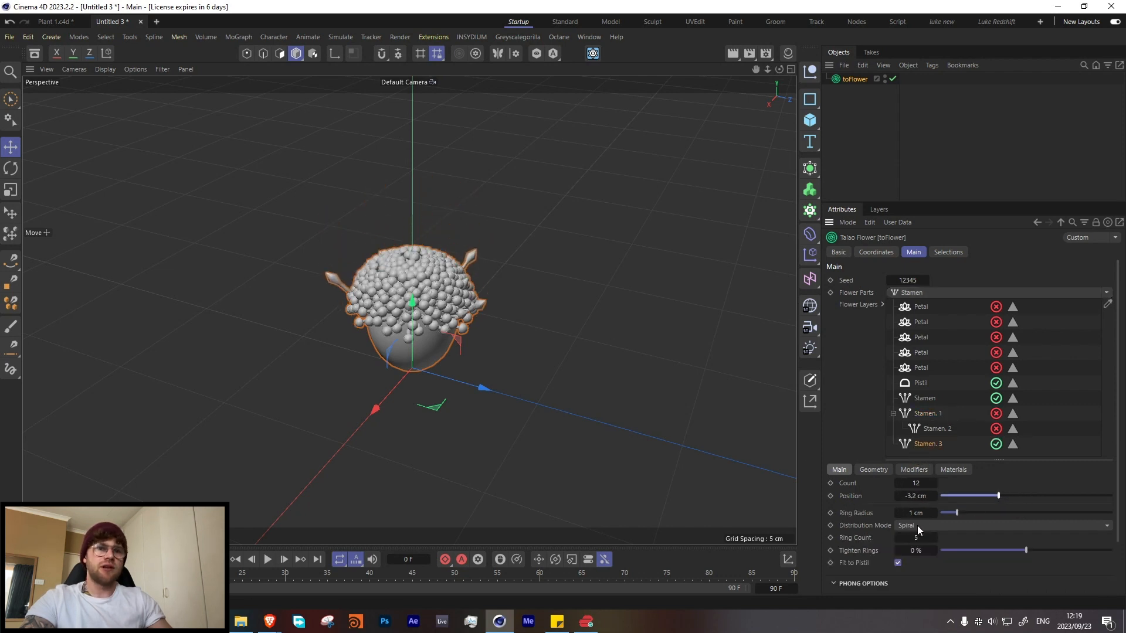
{"action": "left_click", "coordinate": [898, 563]}
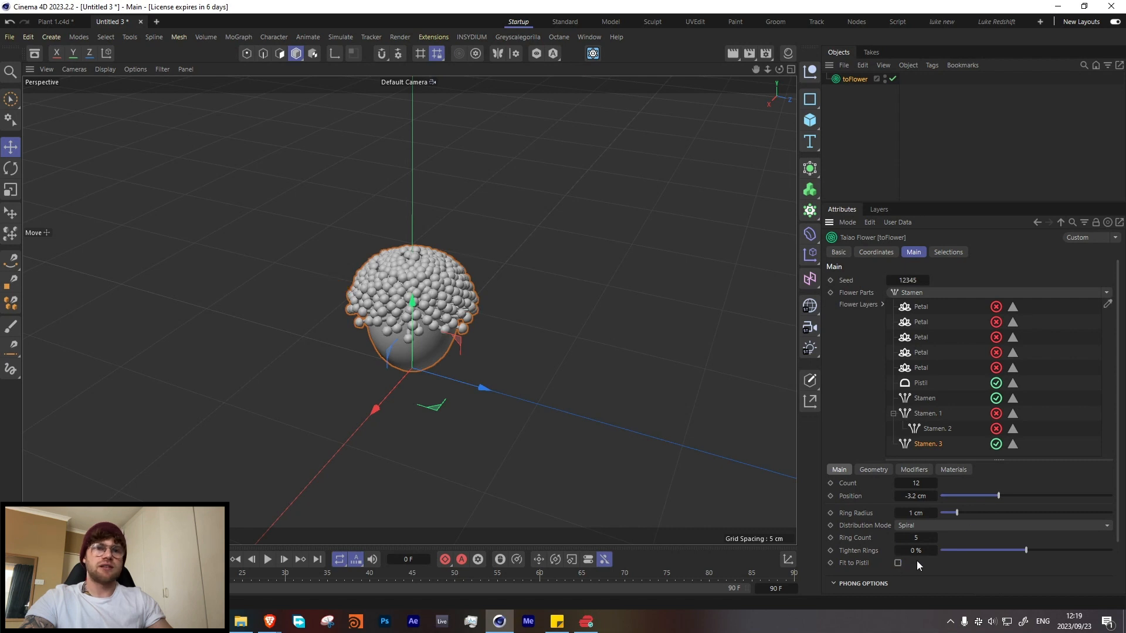
Step: Set the new stamens' height to 6 cm and curve them with a Furling modifier
{"action": "left_click", "coordinate": [886, 470]}
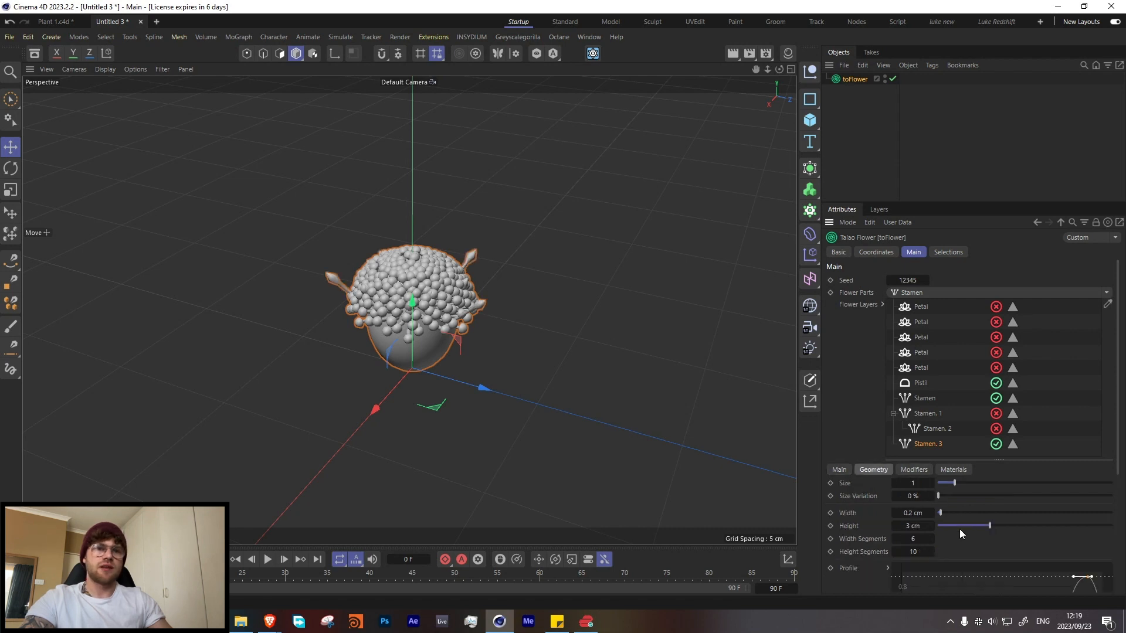
{"action": "left_click_drag", "start_coordinate": [997, 525], "coordinate": [1042, 526]}
{"action": "left_click", "coordinate": [914, 470]}
{"action": "left_click", "coordinate": [916, 484]}
{"action": "left_click", "coordinate": [873, 470]}
Step: Re-enable the long stamens for comparison and set the new stamens to height 7.1 cm, width 0.4 cm and position -4.3 cm
{"action": "left_click", "coordinate": [996, 413]}
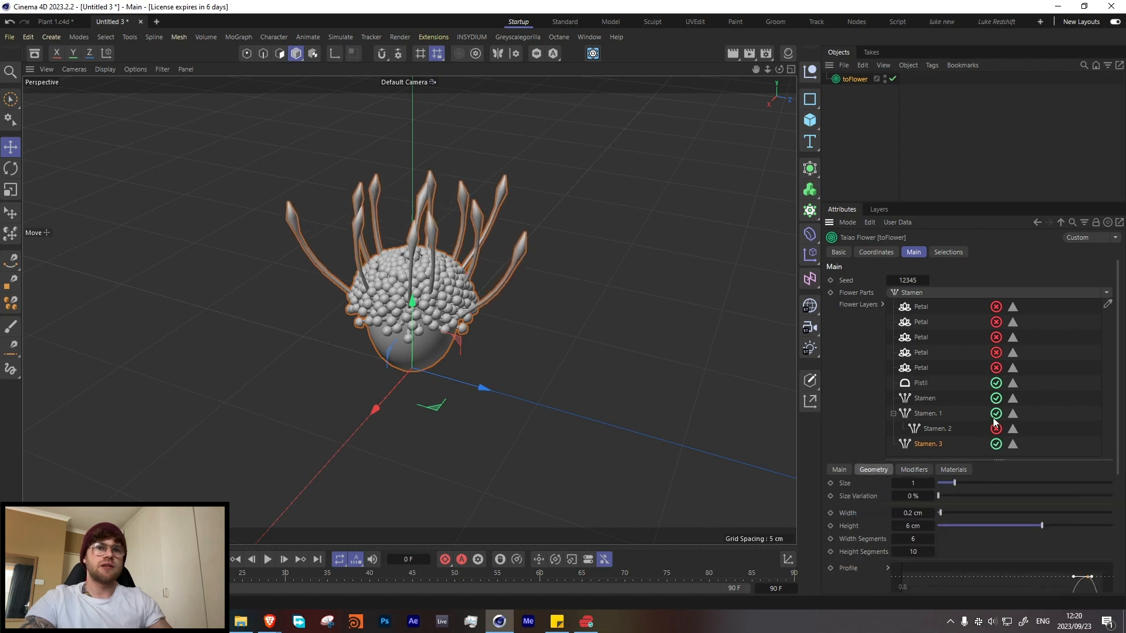
{"action": "left_click_drag", "start_coordinate": [434, 289], "coordinate": [437, 259], "text": "alt"}
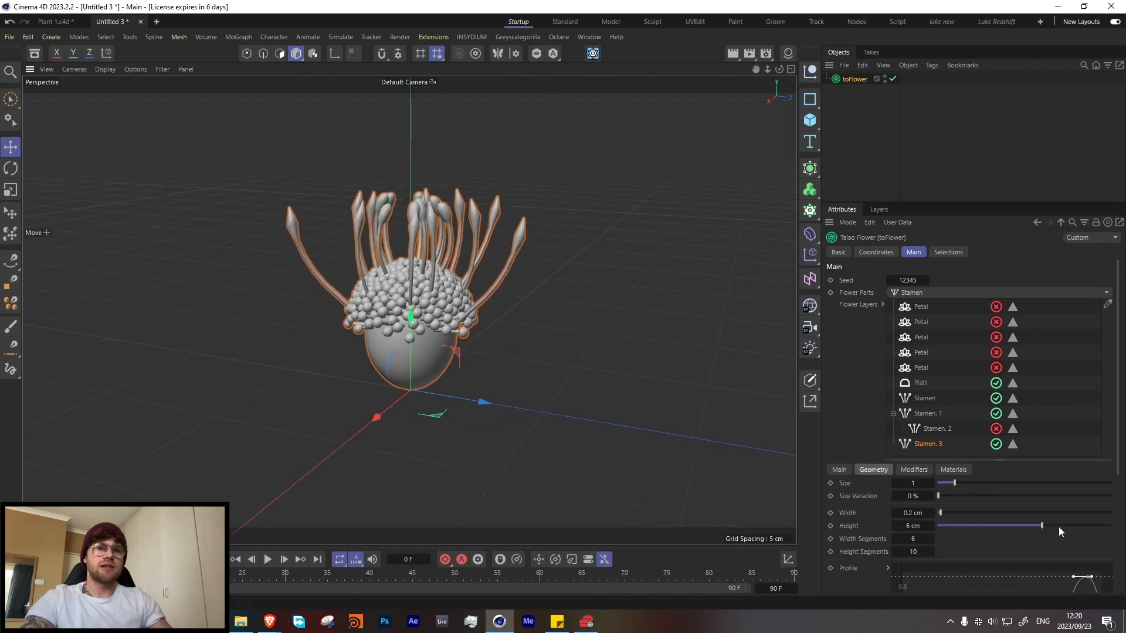
{"action": "left_click_drag", "start_coordinate": [1048, 526], "coordinate": [1063, 527]}
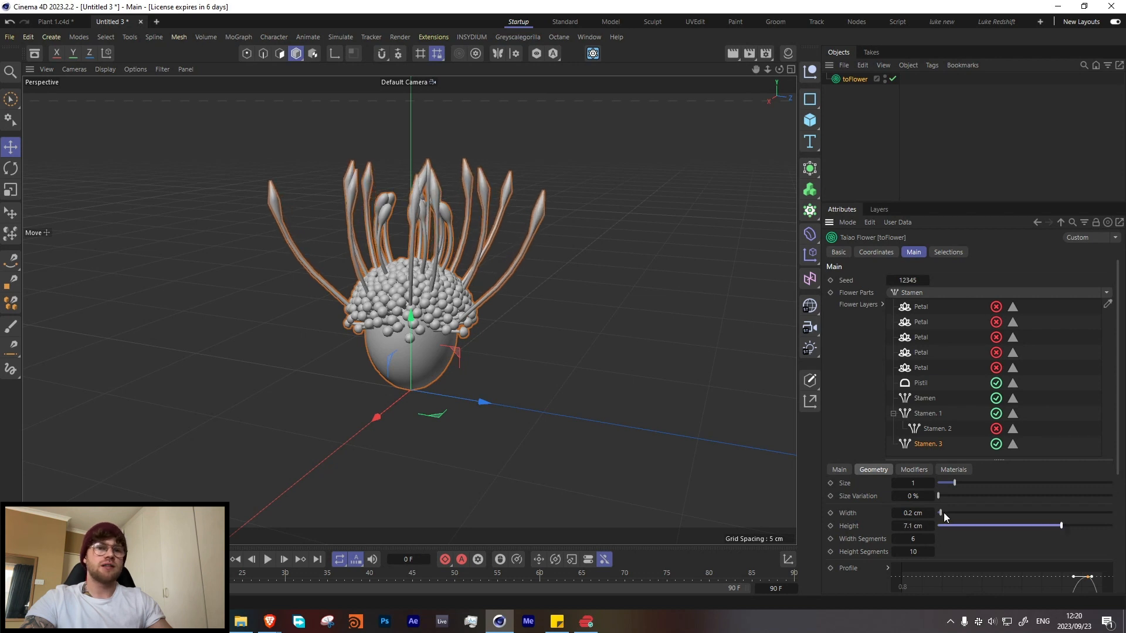
{"action": "left_click_drag", "start_coordinate": [942, 513], "coordinate": [943, 513]}
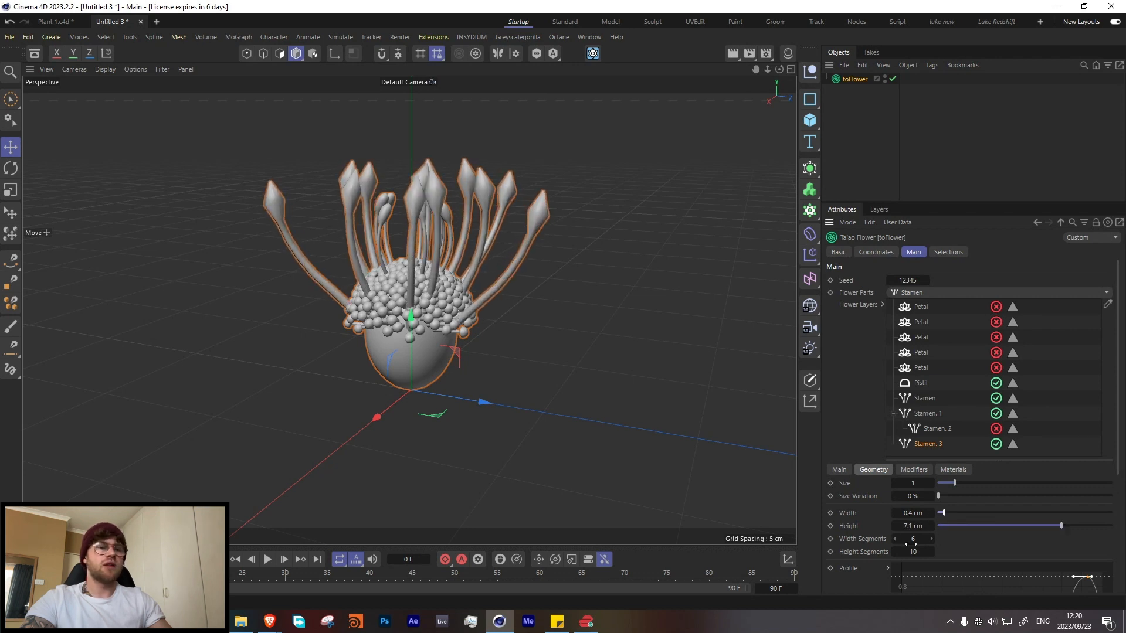
{"action": "left_click", "coordinate": [839, 469]}
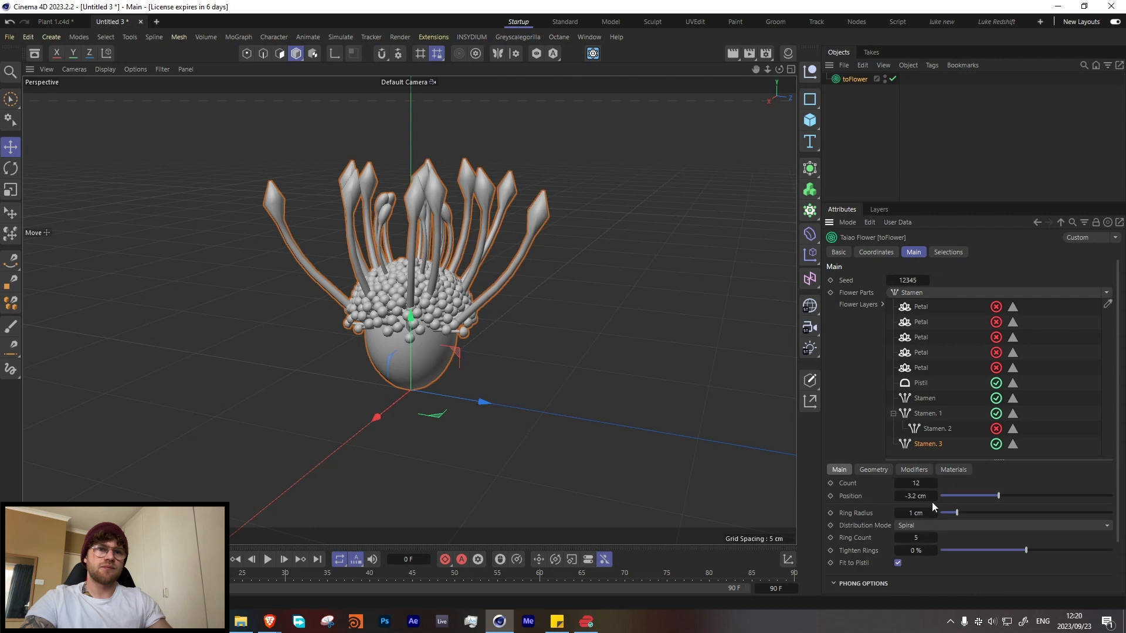
{"action": "left_click_drag", "start_coordinate": [994, 495], "coordinate": [990, 500]}
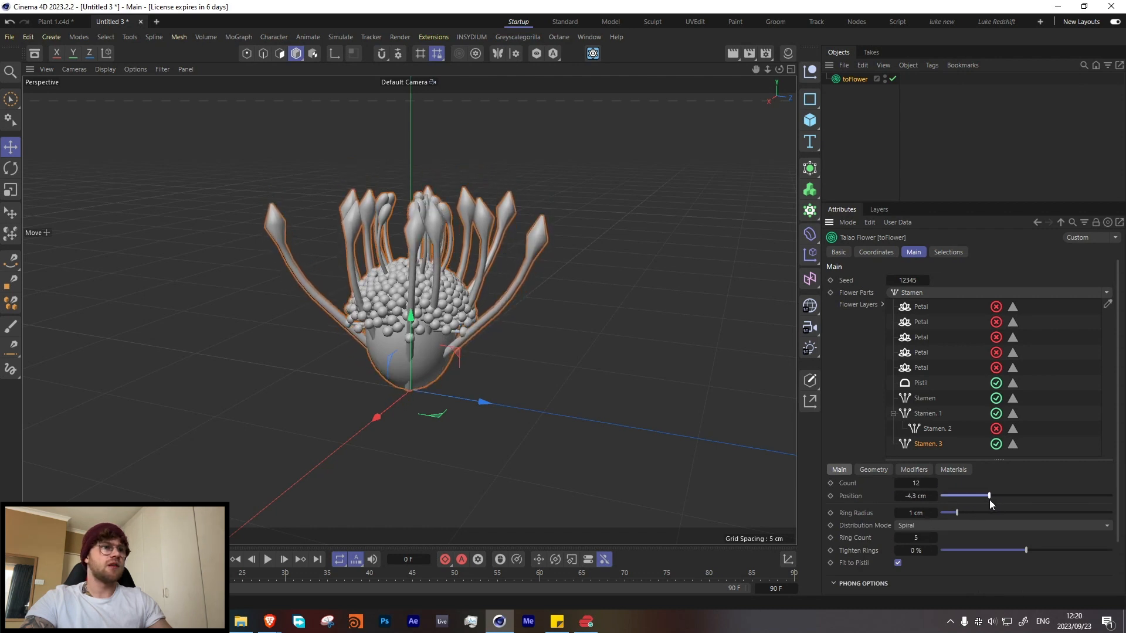
Step: Turn off Fit to Pistil for the outer stamens and set their ring radius to 0.9 cm
{"action": "left_click", "coordinate": [899, 563]}
{"action": "left_click_drag", "start_coordinate": [959, 513], "coordinate": [965, 512]}
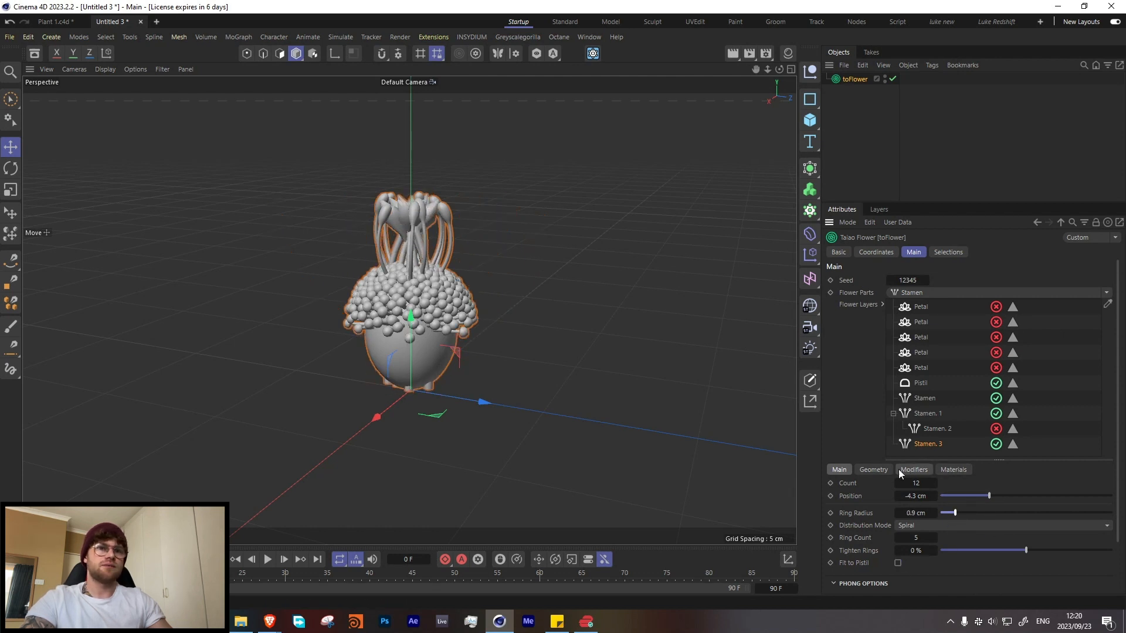
{"action": "left_click", "coordinate": [877, 469]}
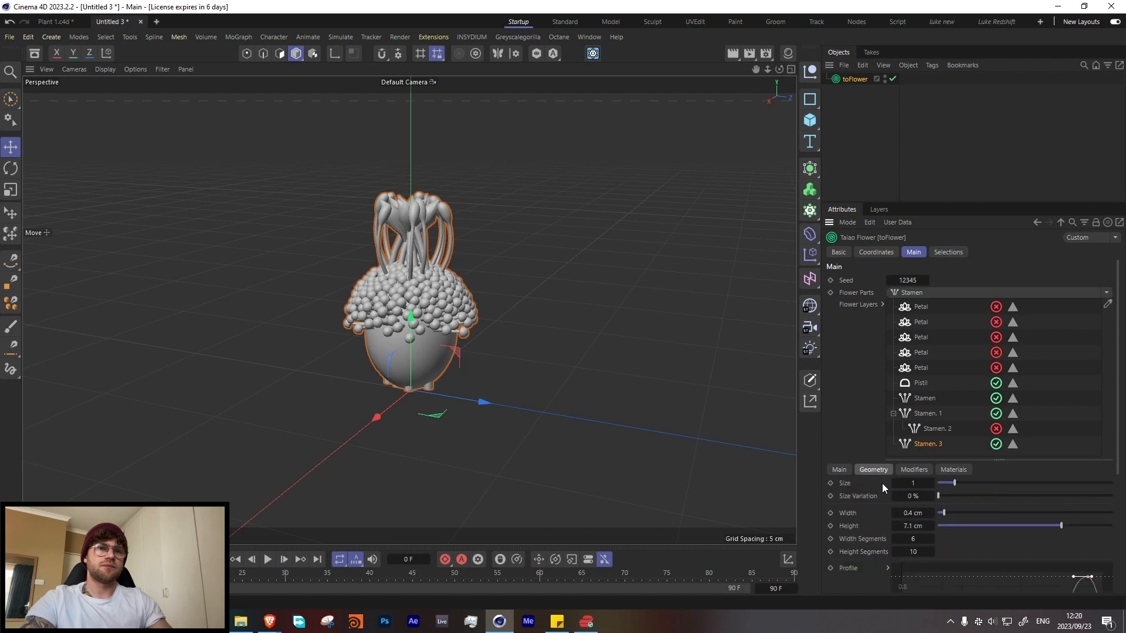
{"action": "left_click", "coordinate": [839, 470]}
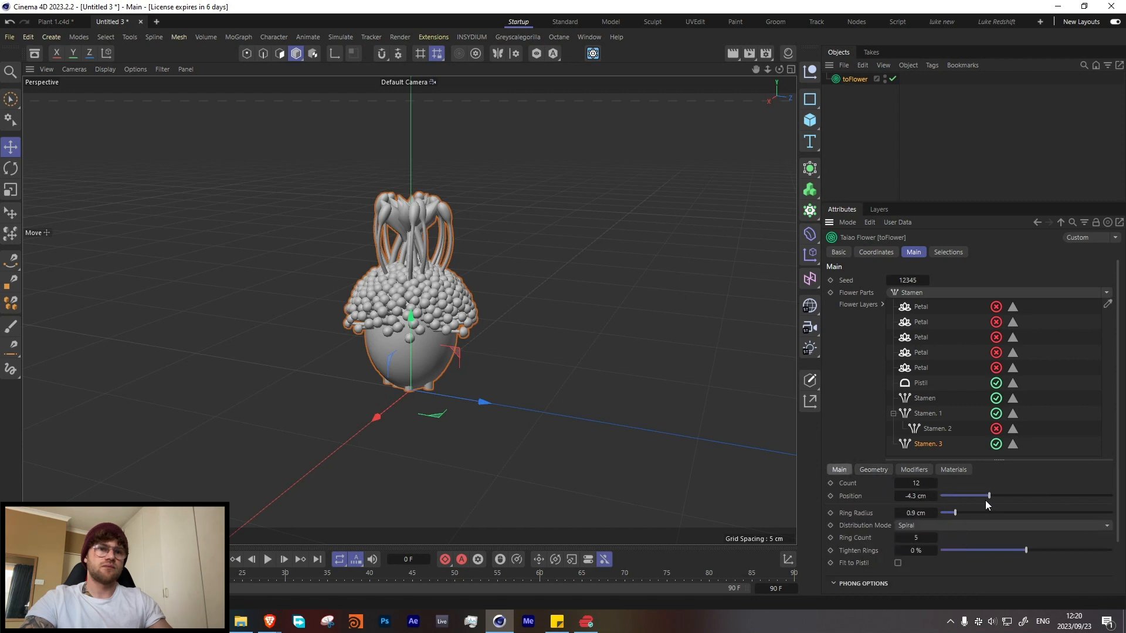
{"action": "left_click_drag", "start_coordinate": [985, 497], "coordinate": [990, 498]}
Step: Set the outer stamens' Furling angle to -43.1° and turn Fit to Pistil back on
{"action": "left_click", "coordinate": [875, 468]}
{"action": "left_click", "coordinate": [912, 469]}
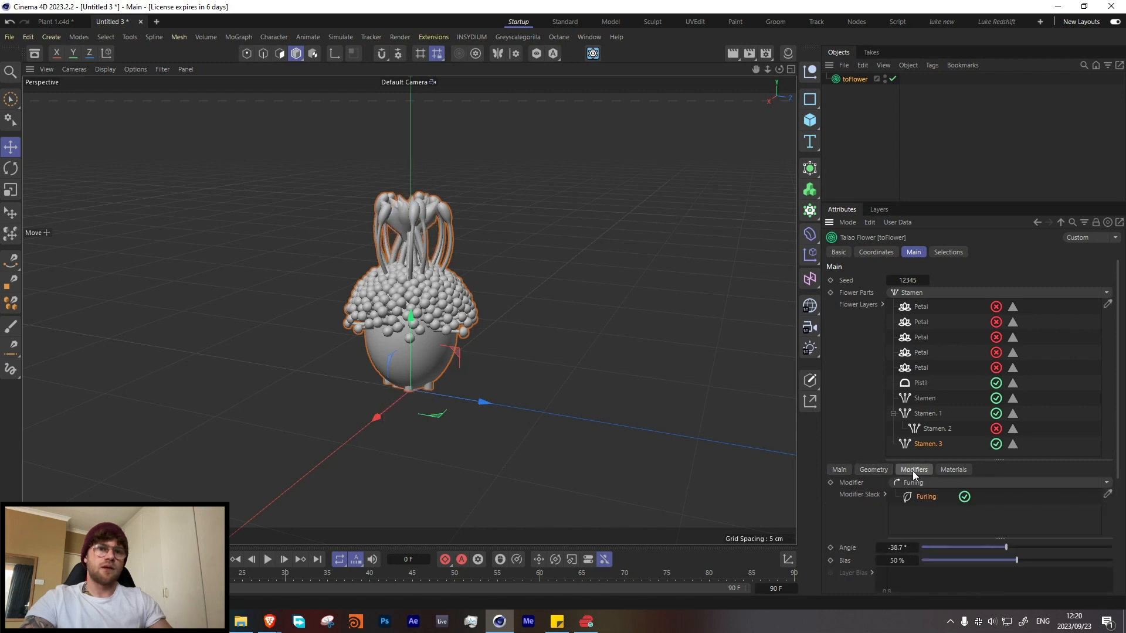
{"action": "mouse_move", "coordinate": [1006, 547]}
{"action": "left_mouse_down"}
{"action": "mouse_move", "coordinate": [1050, 541]}
{"action": "mouse_move", "coordinate": [1006, 541]}
{"action": "left_mouse_up"}
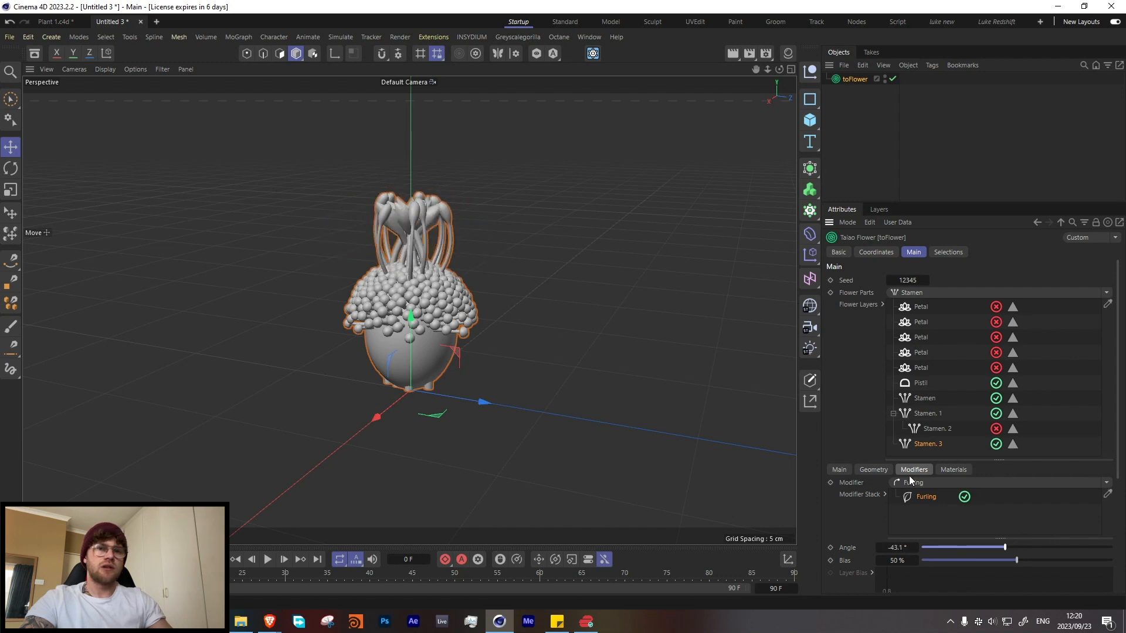
{"action": "left_click", "coordinate": [874, 470]}
{"action": "scroll", "coordinate": [887, 545], "scroll_direction": "down", "scroll_amount": 5}
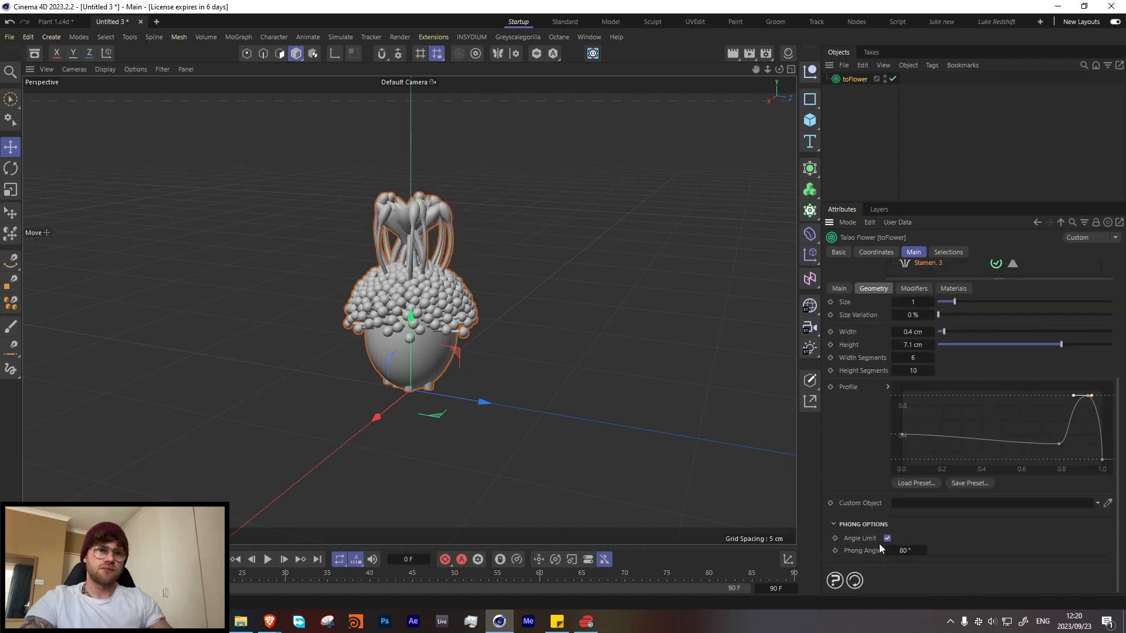
{"action": "left_click", "coordinate": [835, 289]}
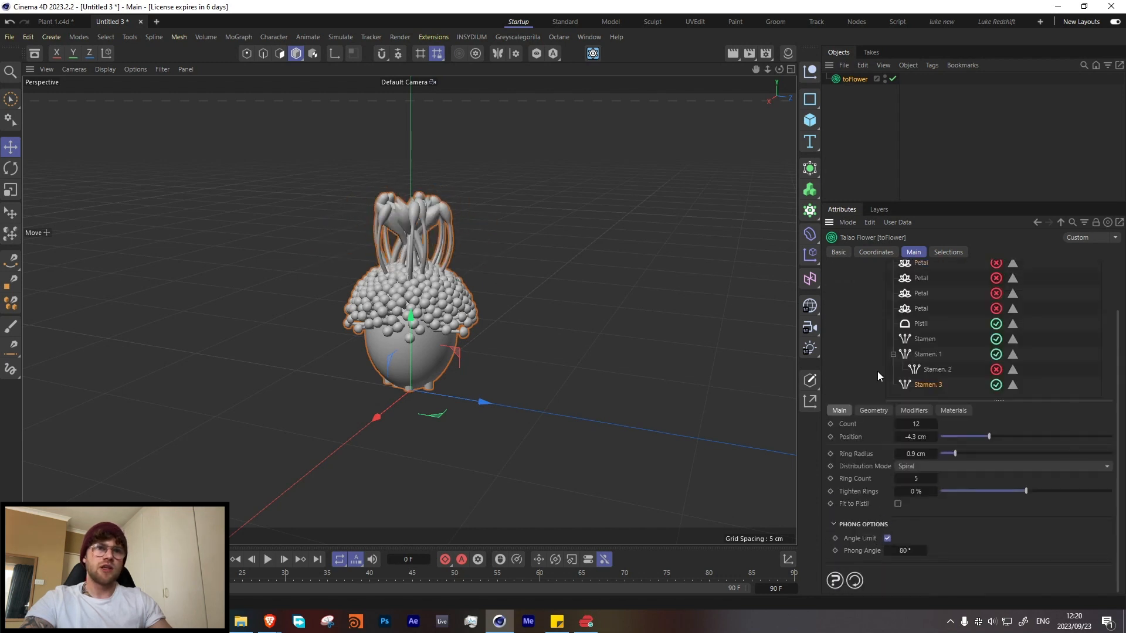
{"action": "left_click", "coordinate": [898, 504]}
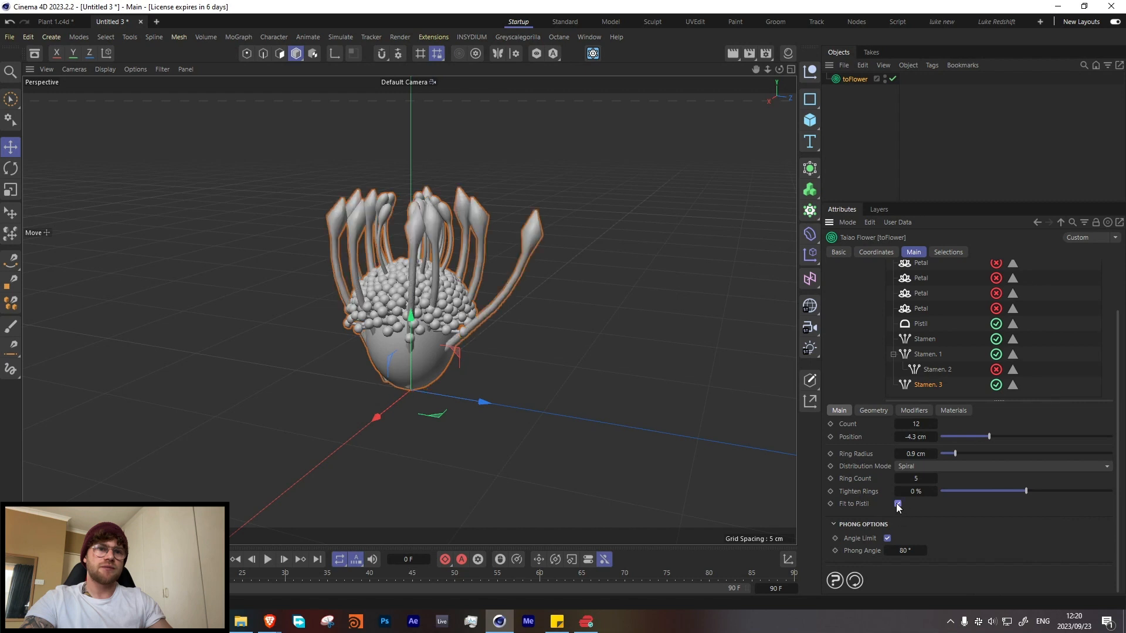
Step: Set the outer stamens' height to 9.5 cm and furl them further inward with a more negative Furling angle
{"action": "left_click", "coordinate": [866, 412]}
{"action": "left_click_drag", "start_coordinate": [1067, 465], "coordinate": [1107, 467]}
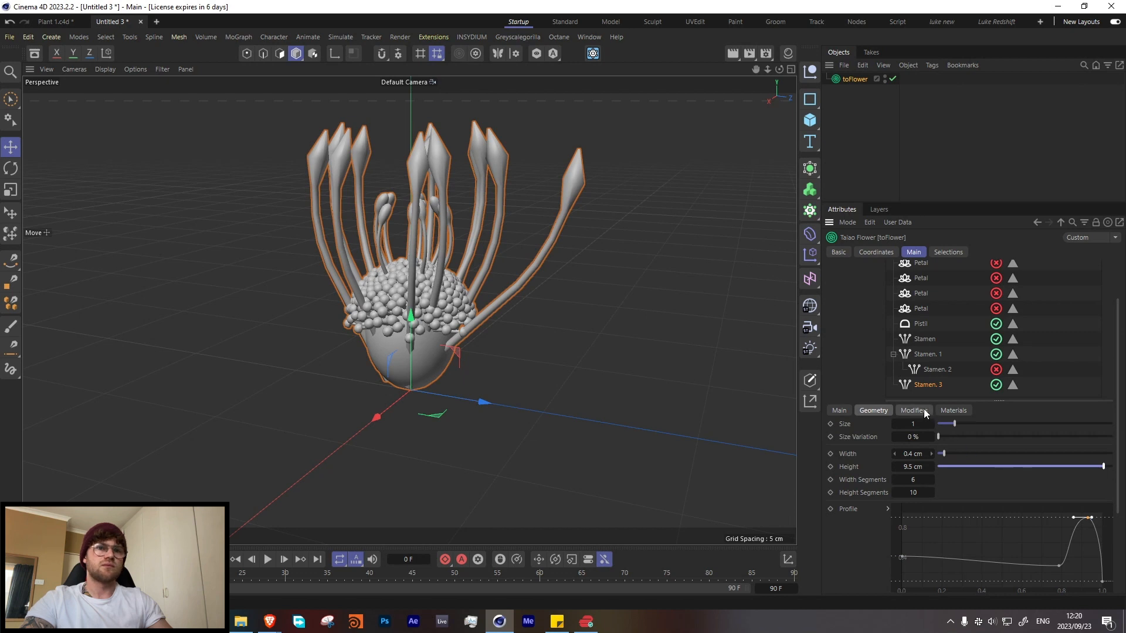
{"action": "left_click", "coordinate": [914, 411]}
{"action": "left_click_drag", "start_coordinate": [1003, 488], "coordinate": [995, 486]}
Step: Reduce the outer stamens' count to 9 and check their spread around the pistil
{"action": "left_click", "coordinate": [843, 411]}
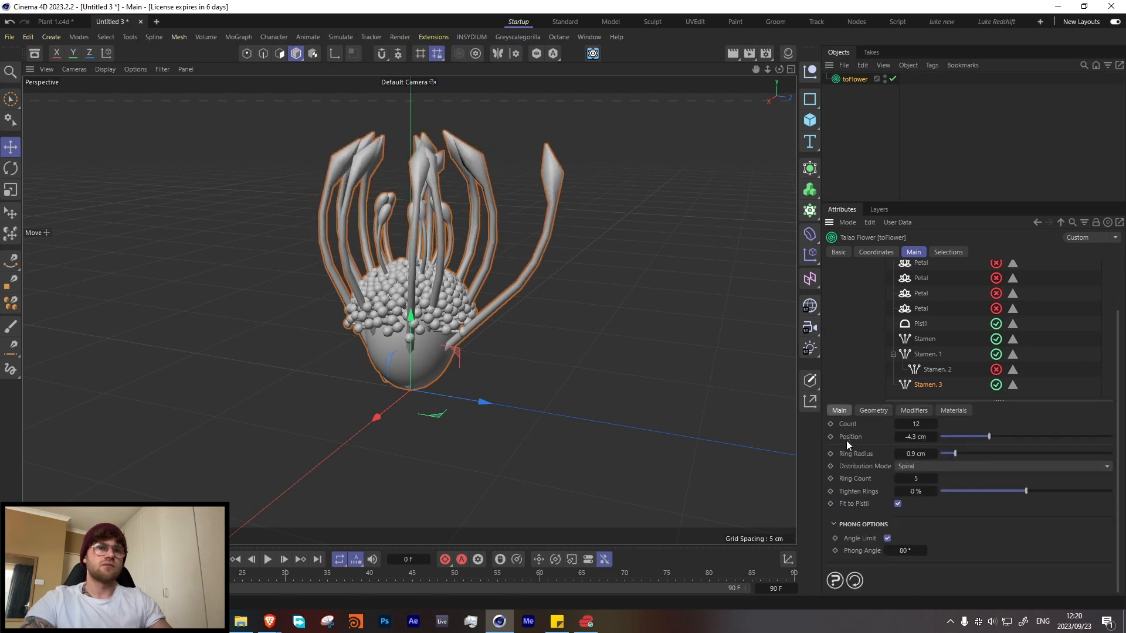
{"action": "left_click", "coordinate": [898, 424]}
{"action": "left_click", "coordinate": [898, 424]}
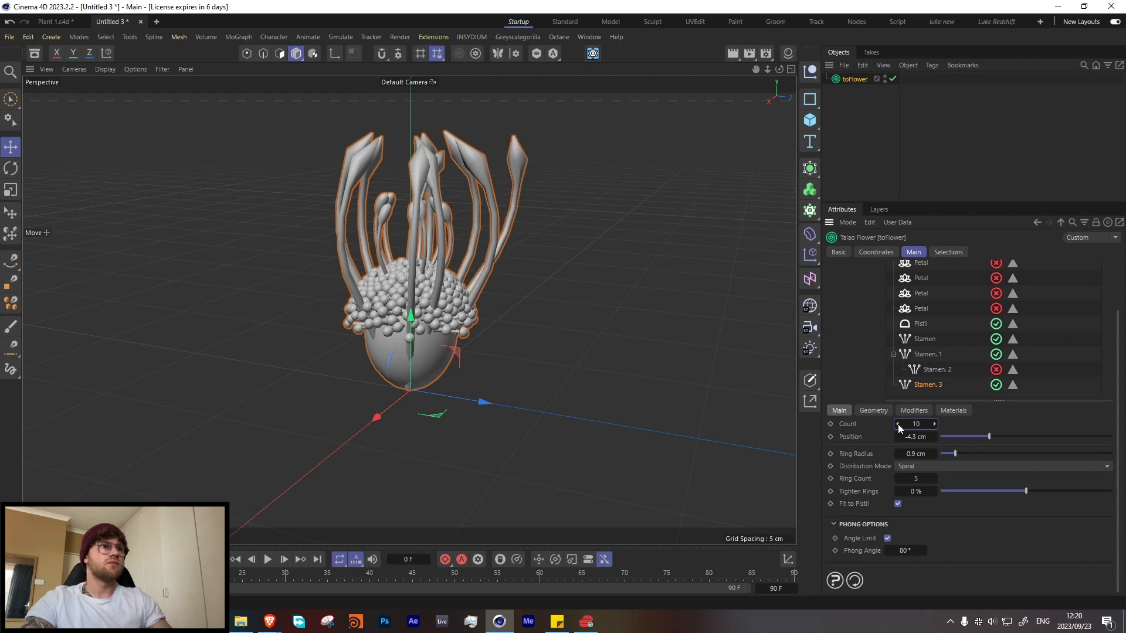
{"action": "left_click", "coordinate": [898, 424]}
{"action": "left_click_drag", "start_coordinate": [484, 308], "coordinate": [517, 305], "text": "alt"}
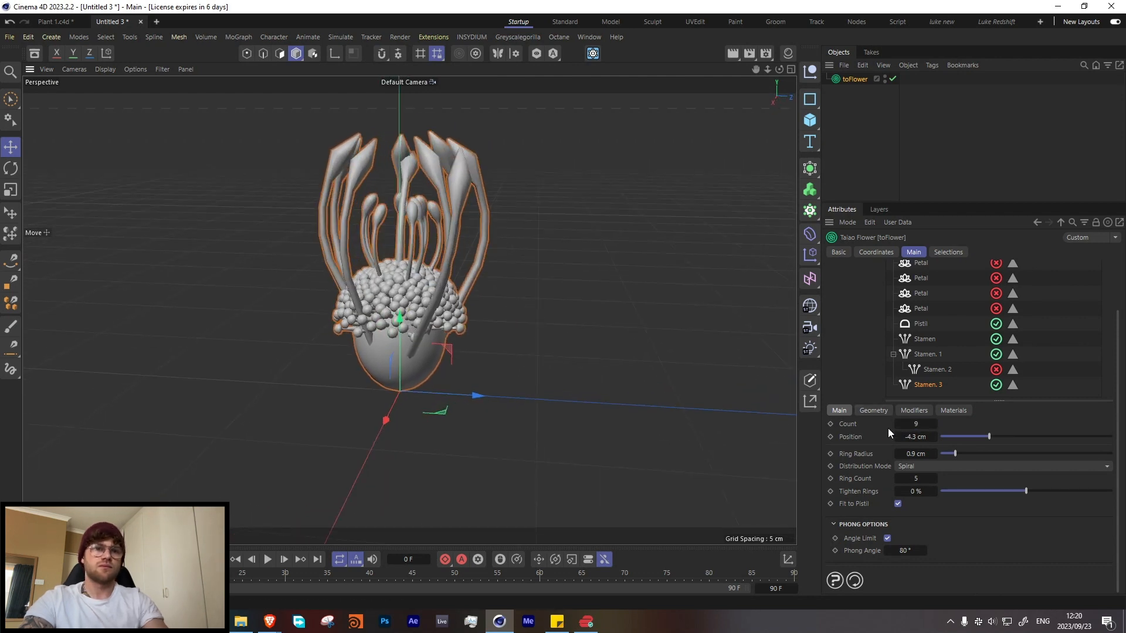
Step: Smooth the outer stamens with 15 width segments and 30 height segments, and raise the end point of their profile curve
{"action": "left_click", "coordinate": [874, 411]}
{"action": "left_click", "coordinate": [923, 492]}
{"action": "type", "text": "20"}
{"action": "left_click", "coordinate": [913, 480]}
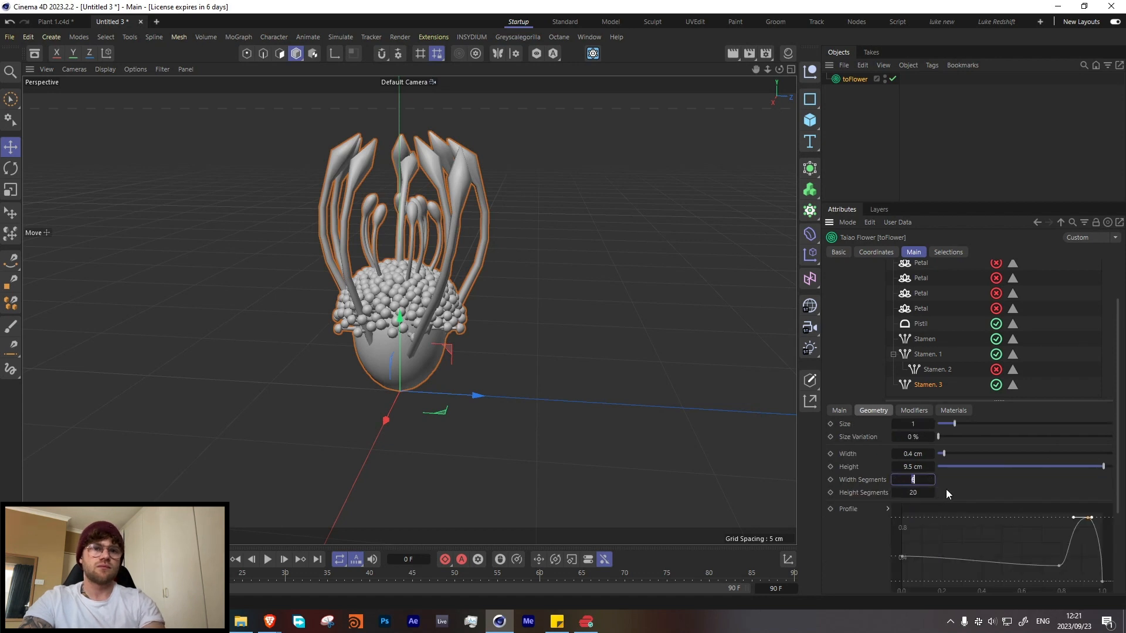
{"action": "type", "text": "10"}
{"action": "key", "text": "Return"}
{"action": "left_click", "coordinate": [927, 492]}
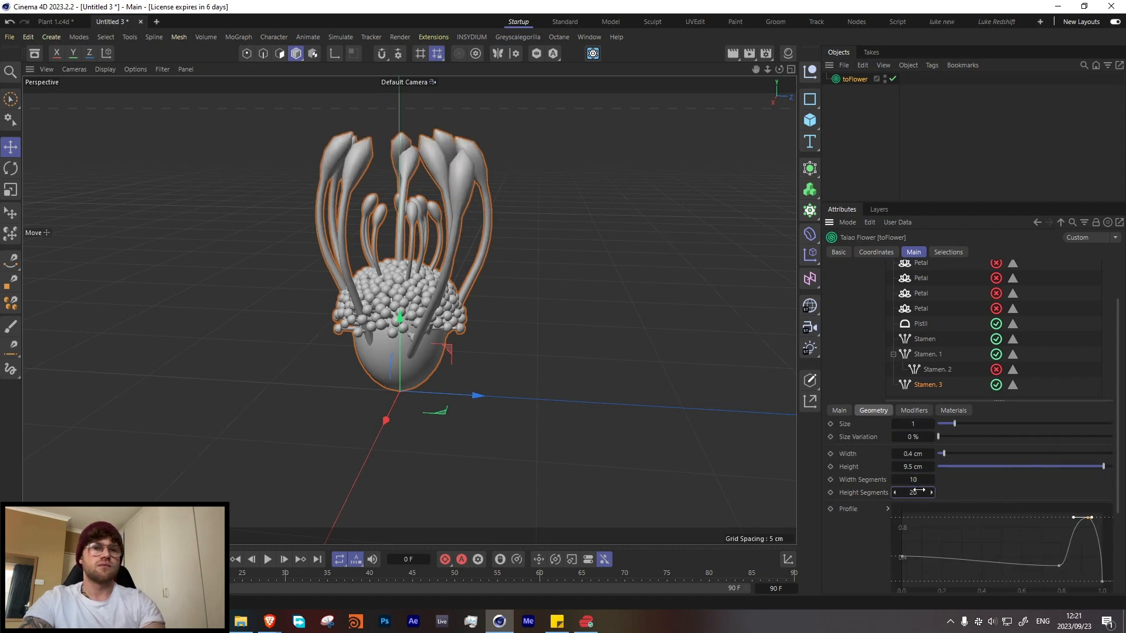
{"action": "type", "text": "30"}
{"action": "key", "text": "Return"}
{"action": "left_click", "coordinate": [923, 479]}
{"action": "type", "text": "15"}
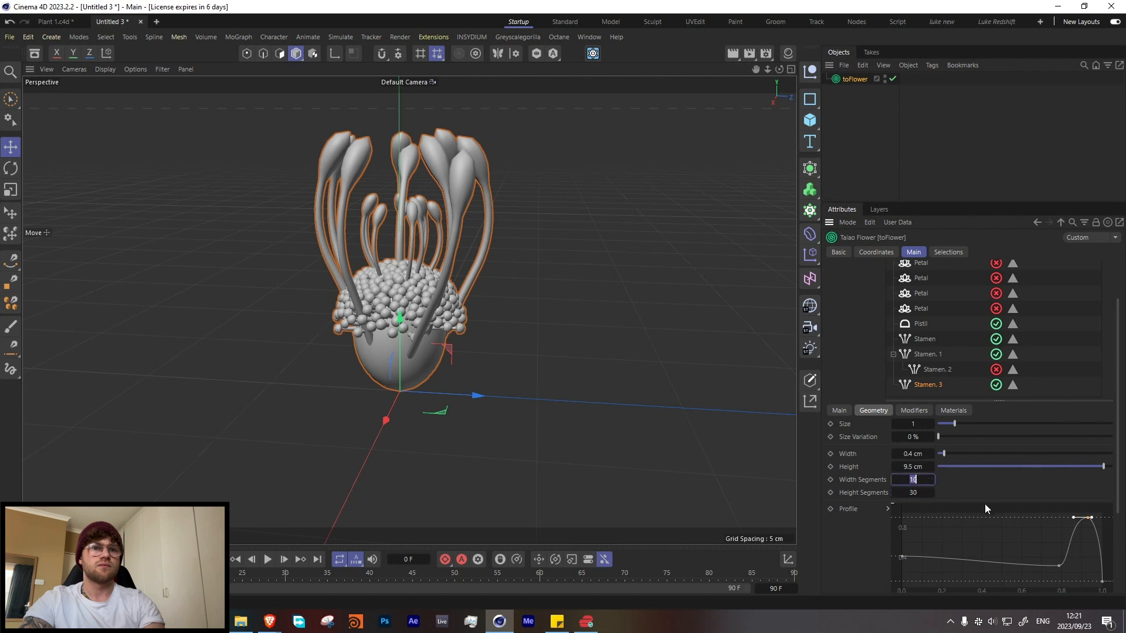
{"action": "key", "text": "Return"}
{"action": "left_click_drag", "start_coordinate": [1102, 581], "coordinate": [1102, 569]}
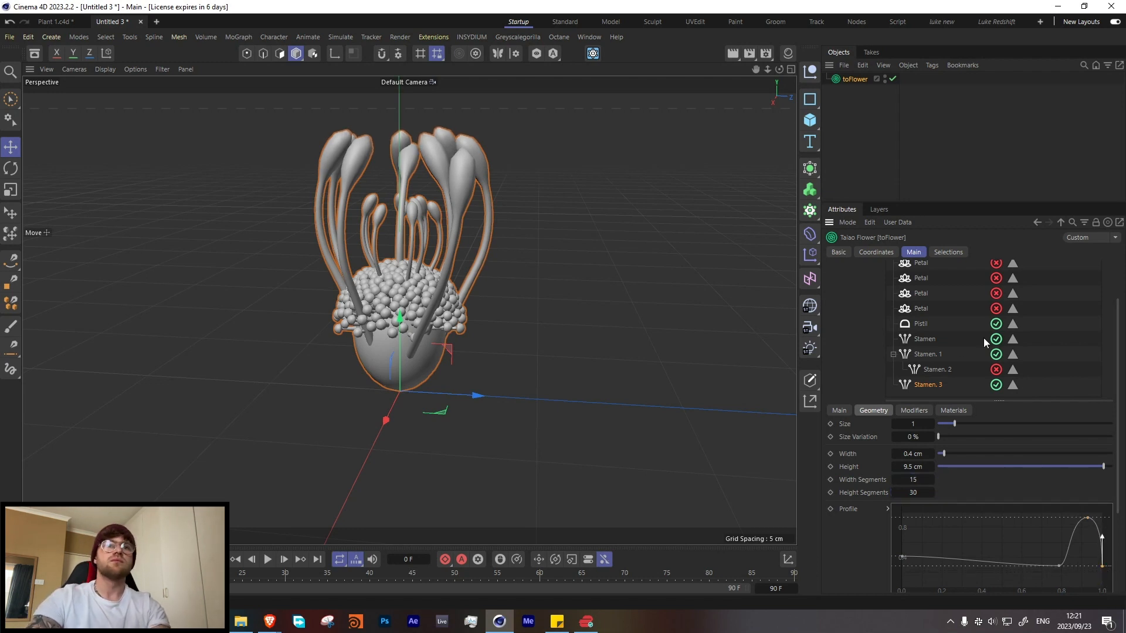
Step: Re-enable all five petal layers to view the outer stamens within the whole flower
{"action": "left_click", "coordinate": [996, 309]}
{"action": "left_click", "coordinate": [996, 294]}
{"action": "left_click", "coordinate": [995, 278]}
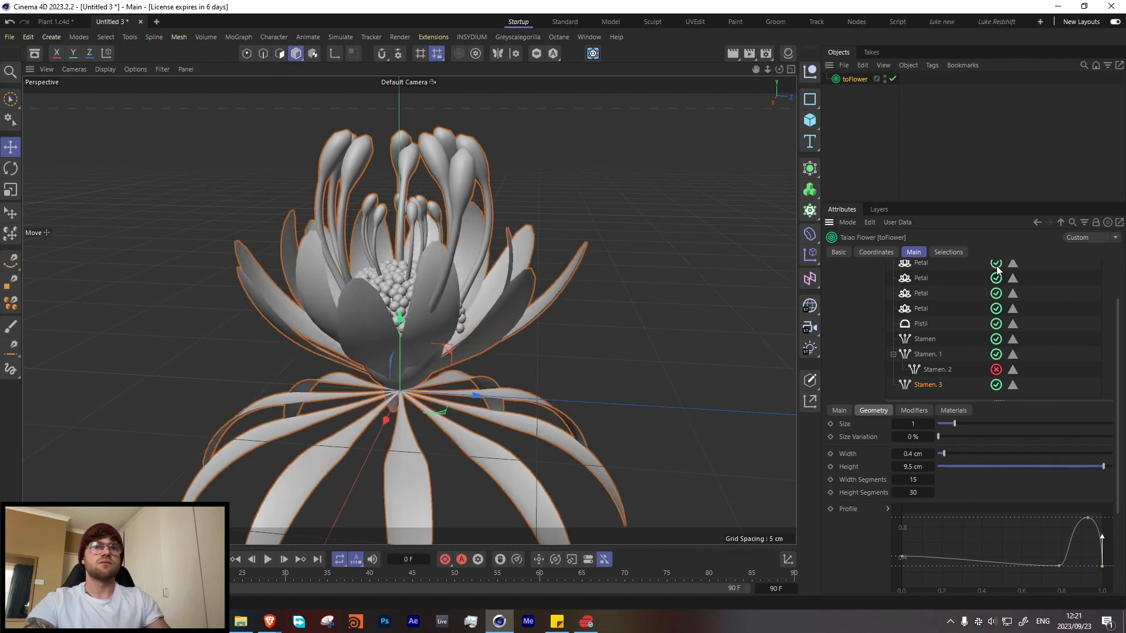
{"action": "left_click", "coordinate": [995, 264]}
{"action": "scroll", "coordinate": [973, 293], "scroll_direction": "up", "scroll_amount": 2}
{"action": "left_click", "coordinate": [997, 309]}
{"action": "left_click_drag", "start_coordinate": [435, 277], "coordinate": [392, 253], "text": "alt"}
Step: Set the outer stamens' height to 8.7 cm, size to 0.9 and width to 0.2 cm
{"action": "scroll", "coordinate": [921, 440], "scroll_direction": "down", "scroll_amount": 3}
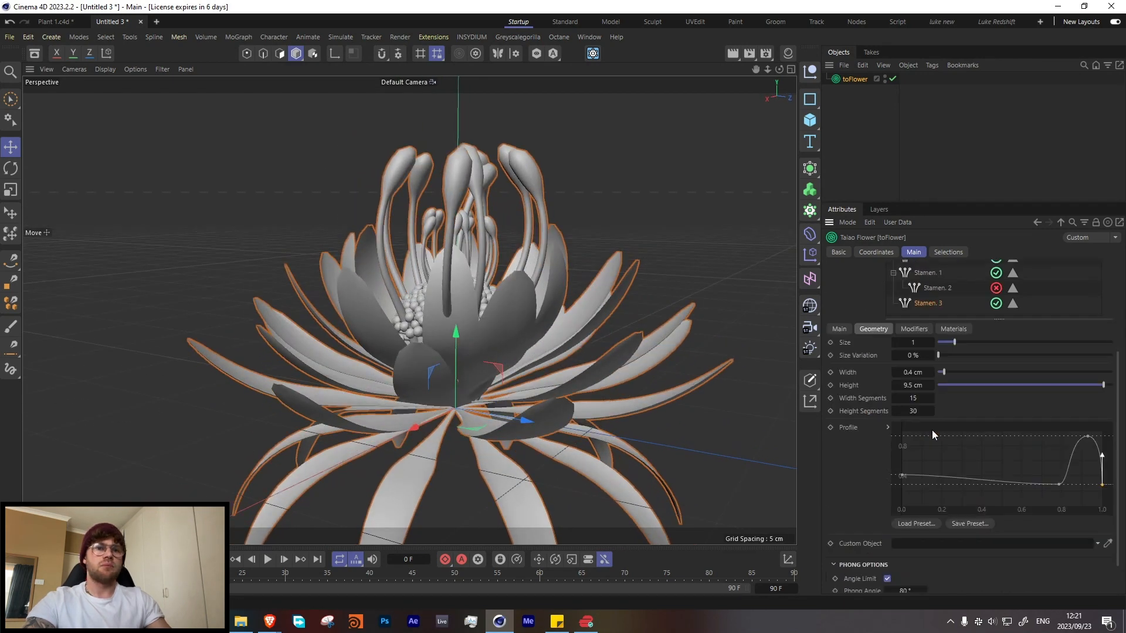
{"action": "left_click_drag", "start_coordinate": [1099, 385], "coordinate": [1090, 384]}
{"action": "left_click_drag", "start_coordinate": [953, 341], "coordinate": [955, 342]}
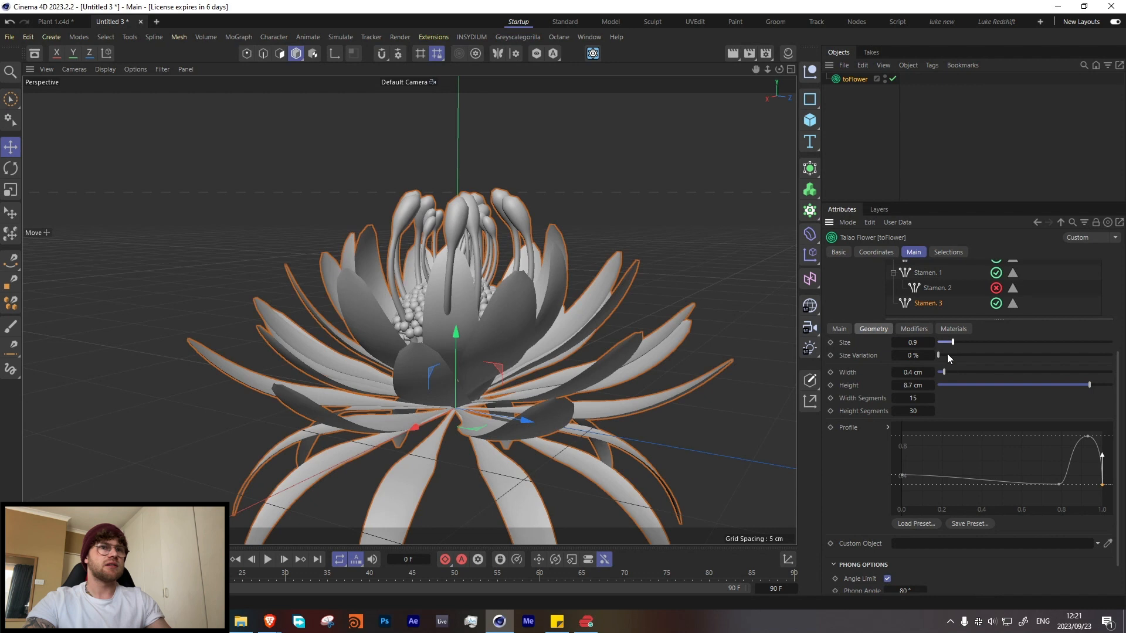
{"action": "double_click", "coordinate": [928, 372]}
{"action": "type", "text": ".2"}
{"action": "key", "text": "Return"}
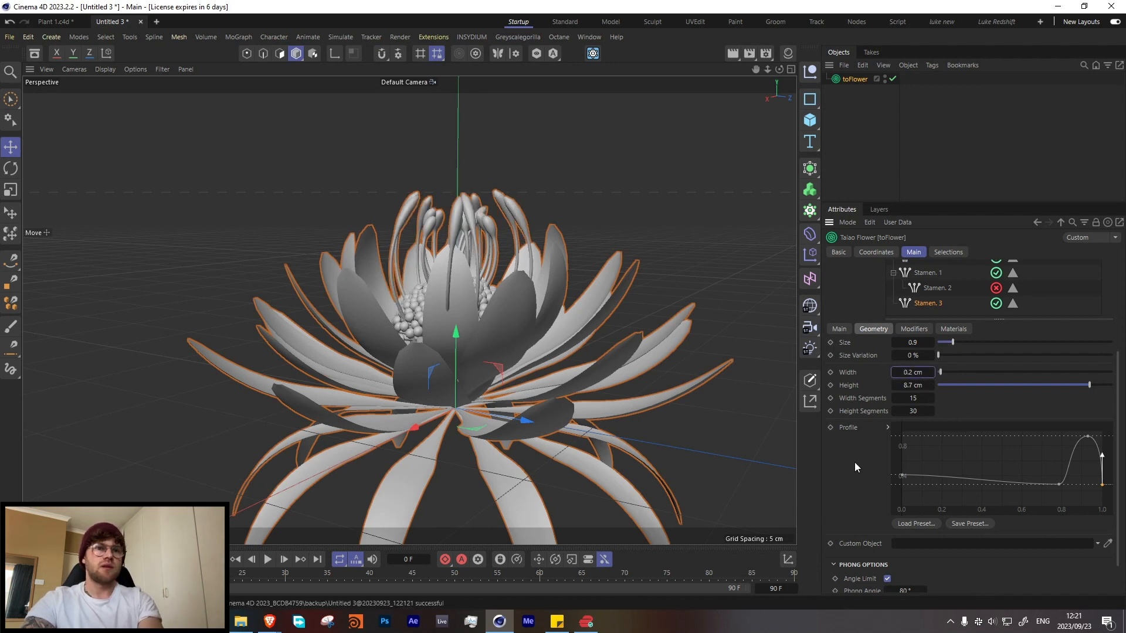
Step: Try the Whorled distribution mode on the outer stamens, then restore Spiral and inspect the flower
{"action": "scroll", "coordinate": [854, 462], "scroll_direction": "down", "scroll_amount": 2}
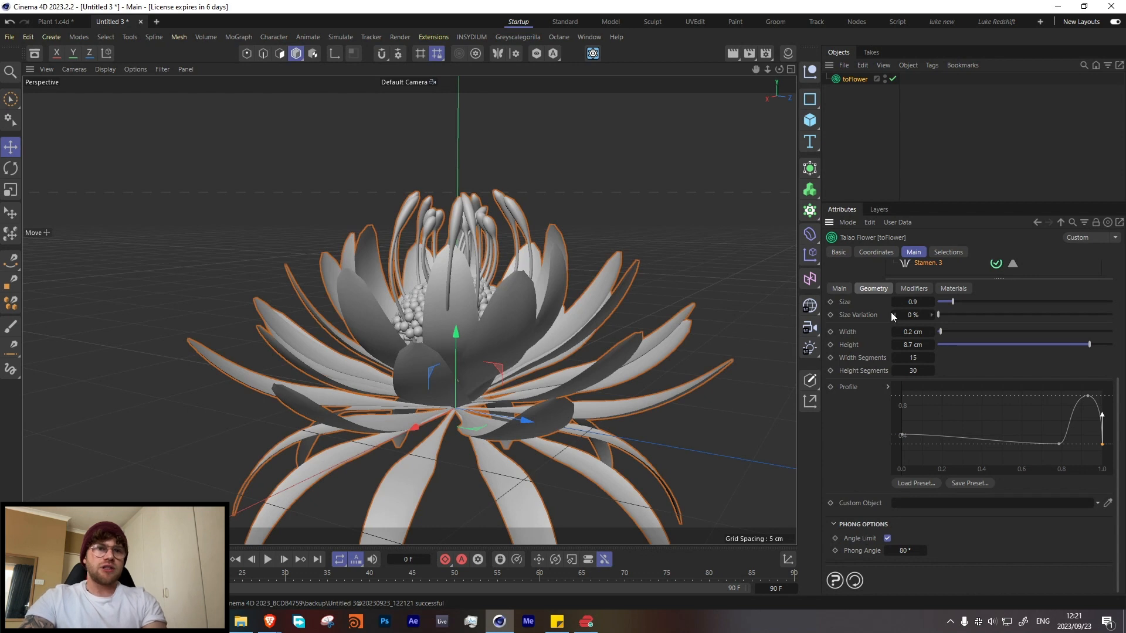
{"action": "left_click", "coordinate": [838, 287]}
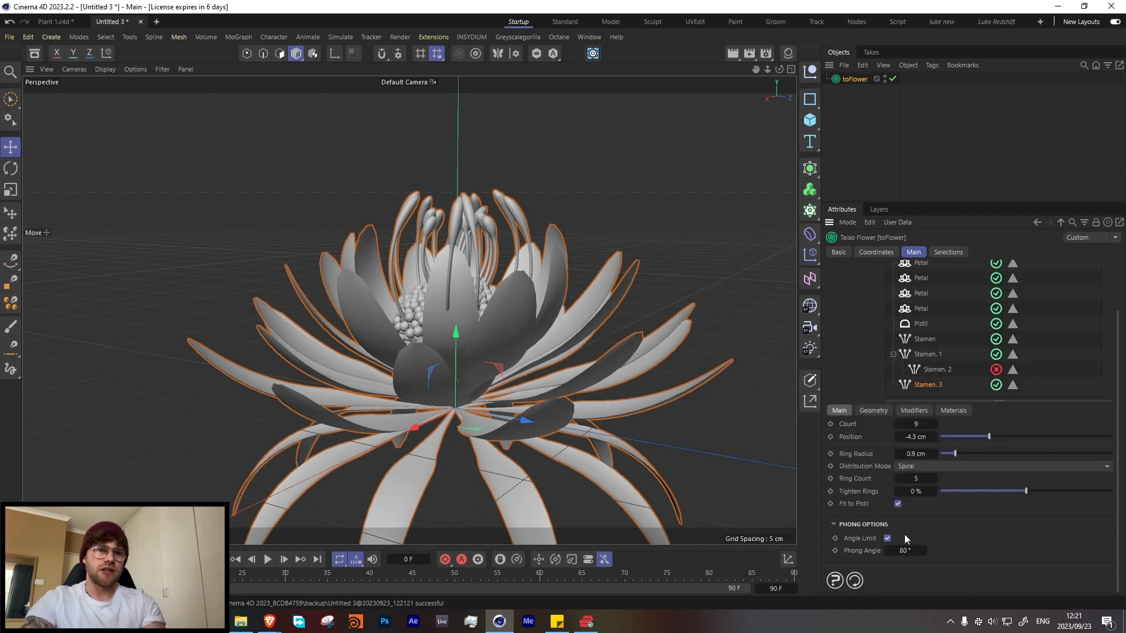
{"action": "key", "text": "ctrl+z"}
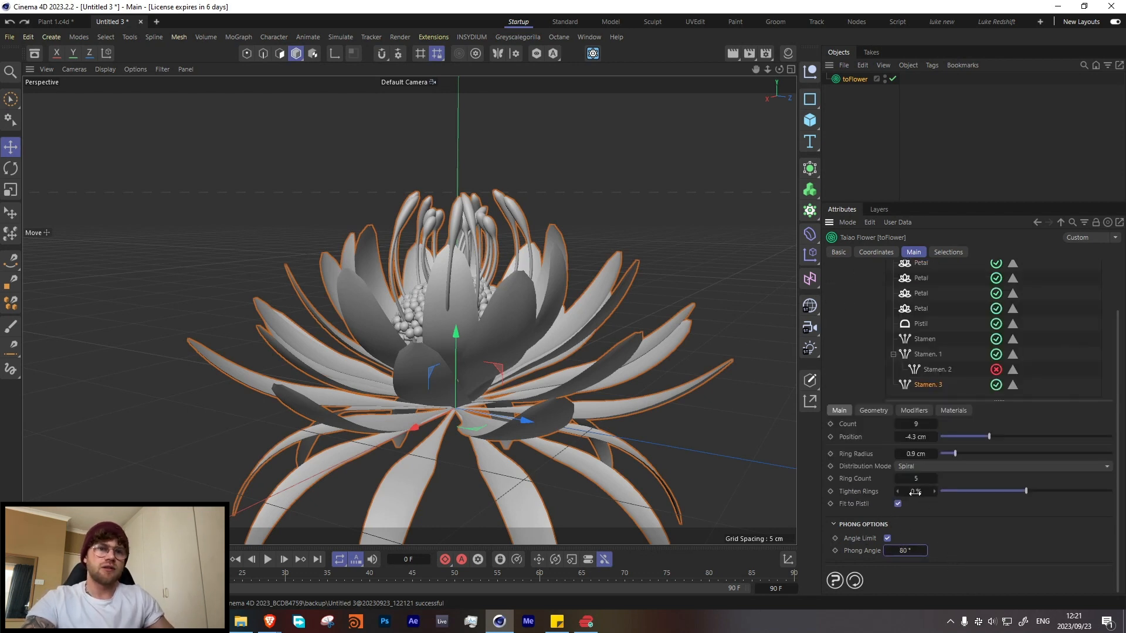
{"action": "left_click", "coordinate": [927, 461]}
{"action": "left_click", "coordinate": [922, 488]}
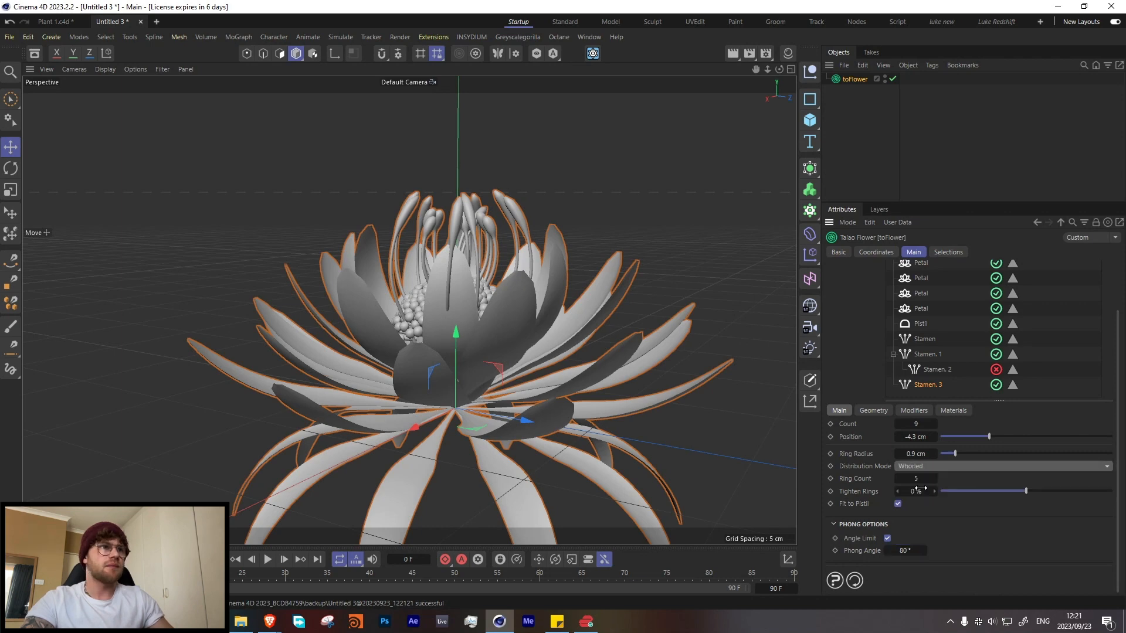
{"action": "left_click", "coordinate": [927, 469]}
{"action": "left_click", "coordinate": [924, 483]}
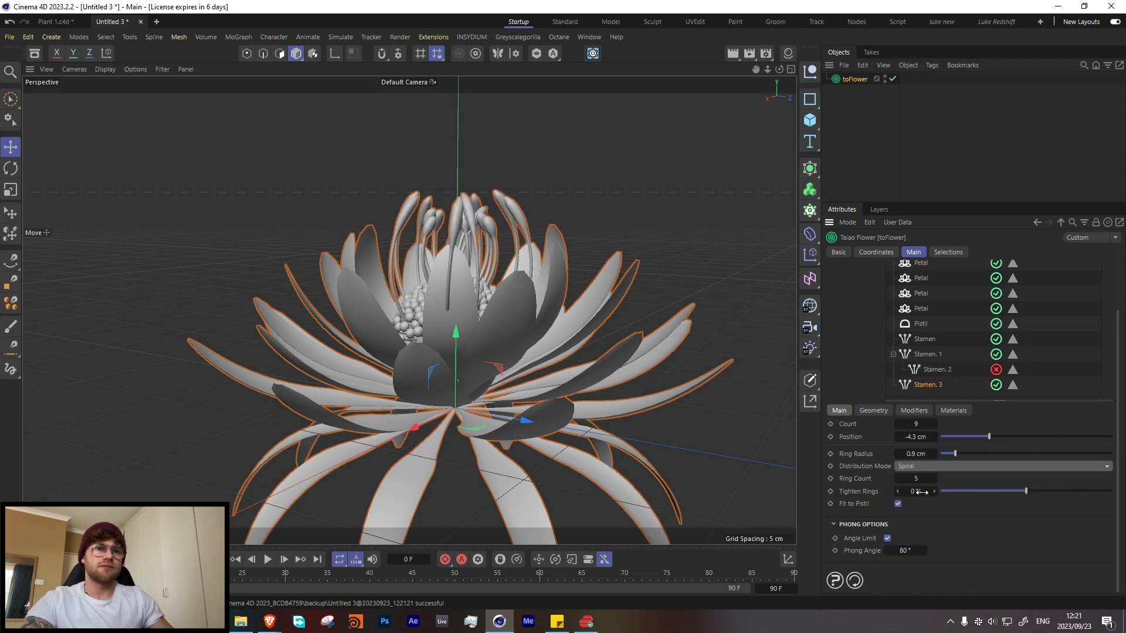
{"action": "left_click_drag", "start_coordinate": [538, 353], "coordinate": [419, 344], "text": "alt"}
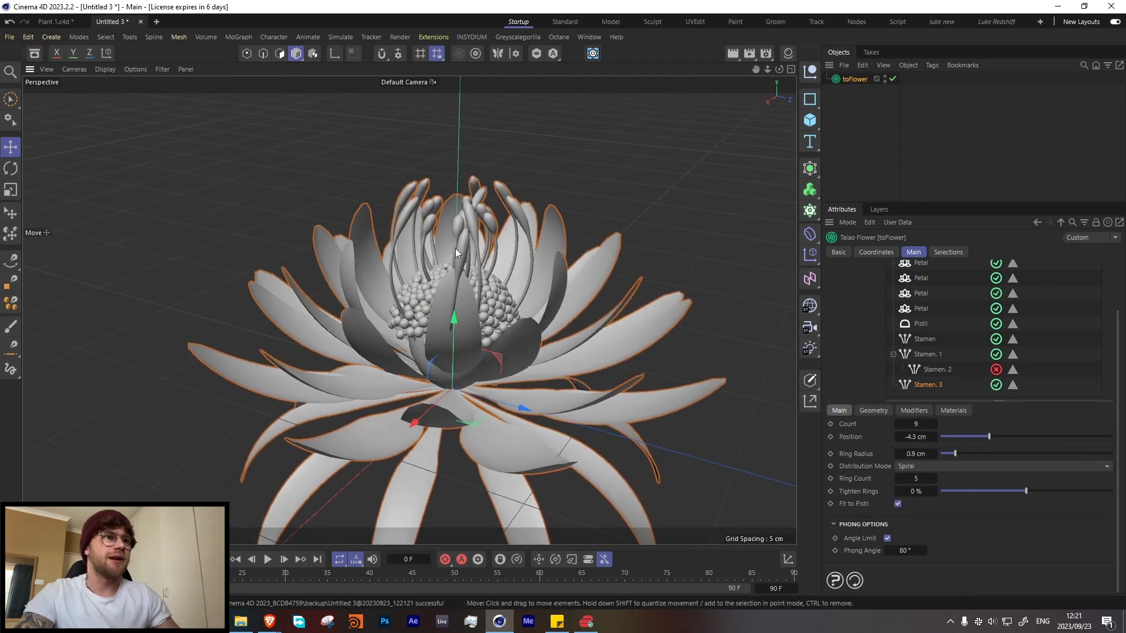
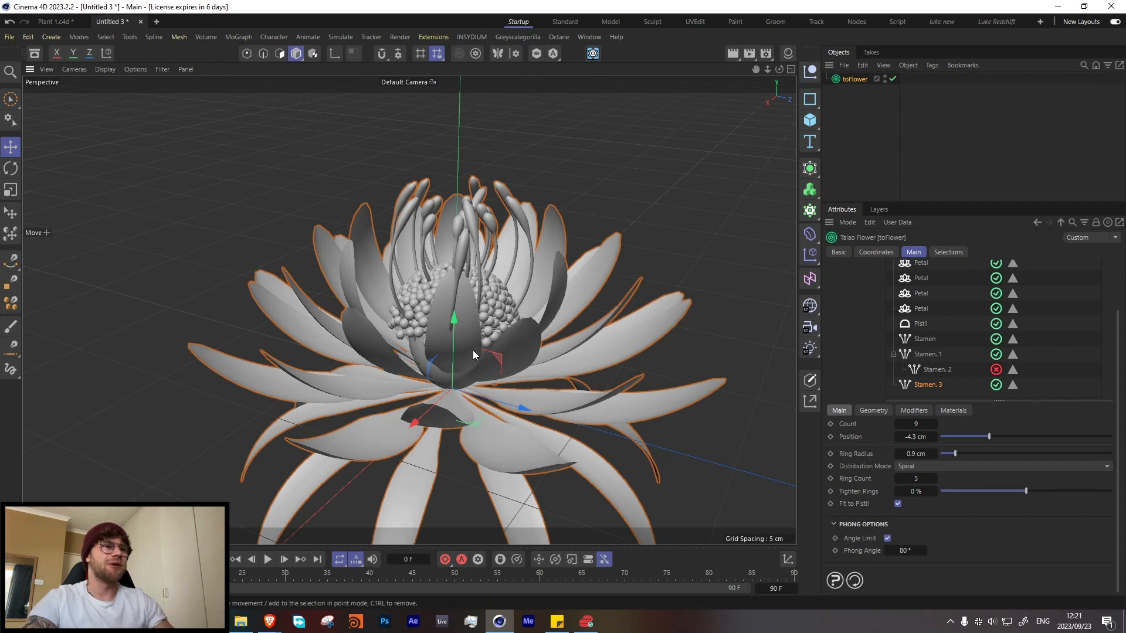
Step: Set the fourth petal layer's rotation to 70.7° and inspect the deselected flower from the side
{"action": "scroll", "coordinate": [934, 329], "scroll_direction": "up", "scroll_amount": 2}
{"action": "left_click", "coordinate": [918, 311]}
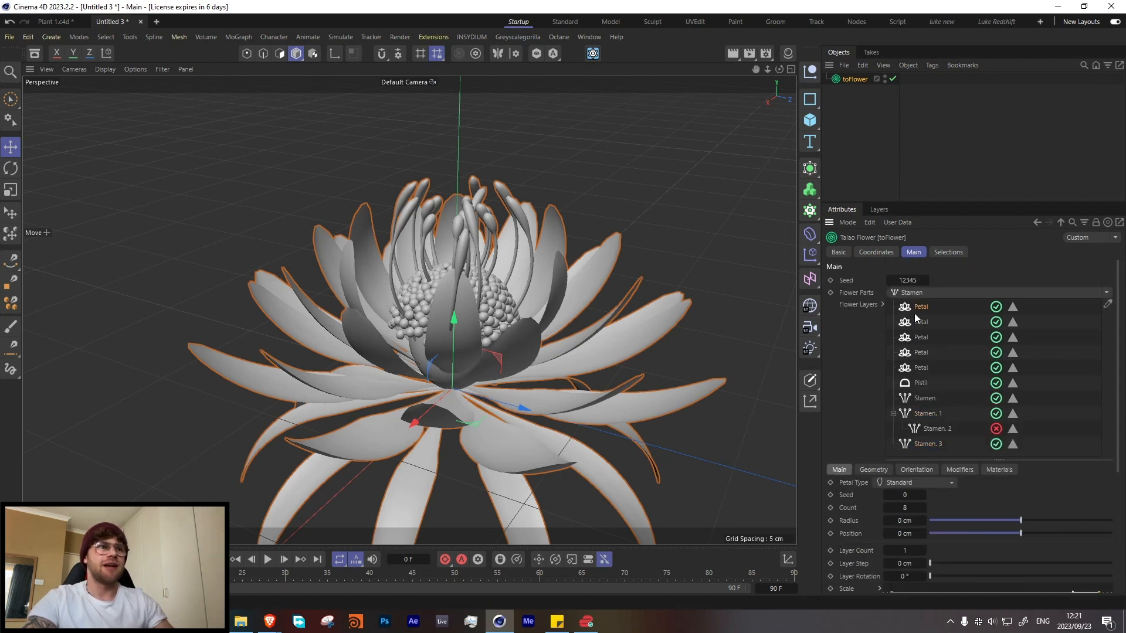
{"action": "left_click", "coordinate": [915, 320]}
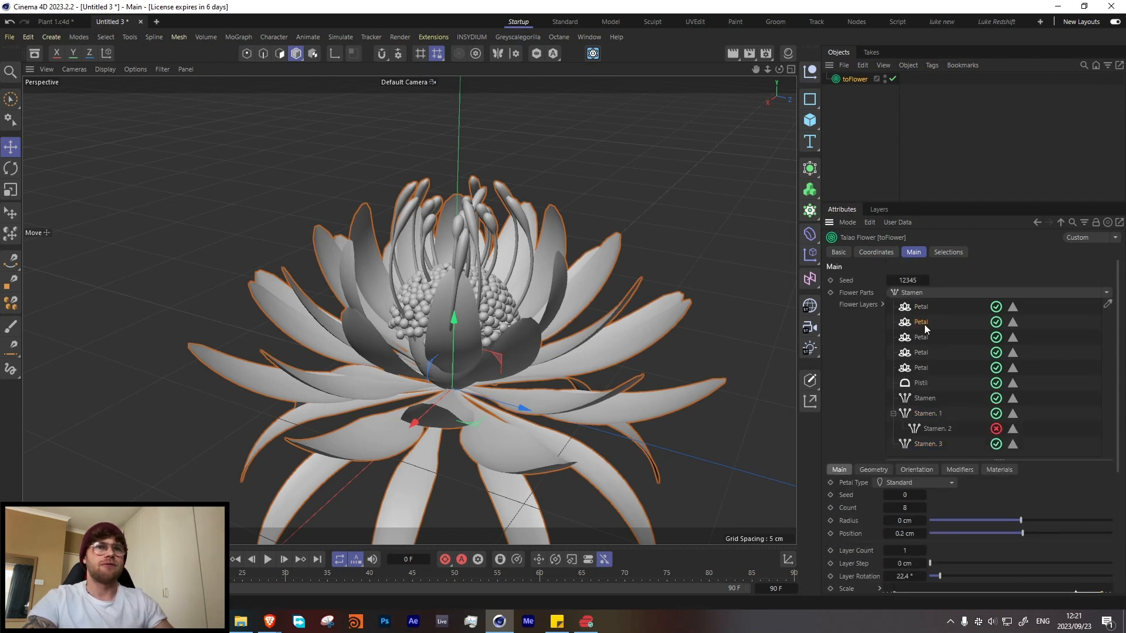
{"action": "left_click", "coordinate": [998, 353]}
{"action": "left_click", "coordinate": [999, 354]}
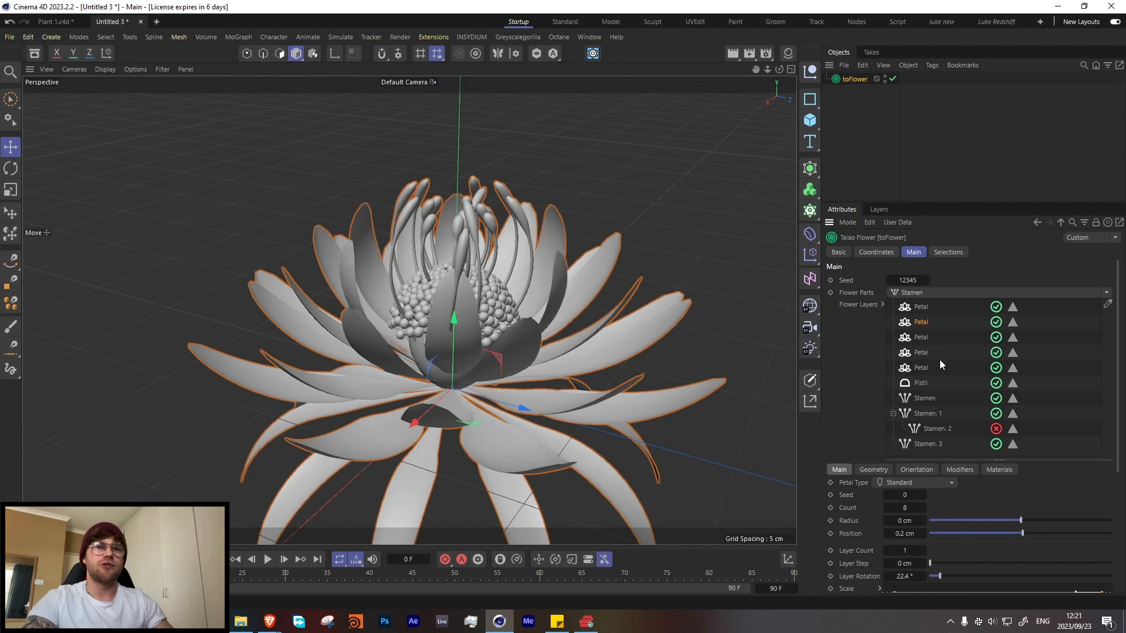
{"action": "left_click", "coordinate": [916, 353]}
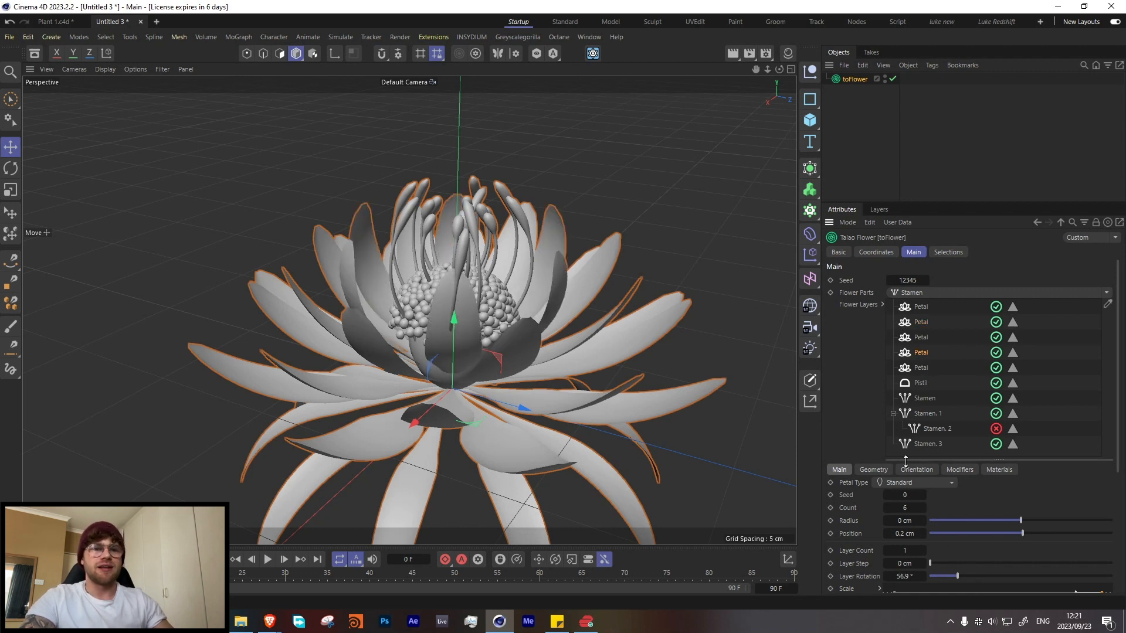
{"action": "left_click_drag", "start_coordinate": [962, 575], "coordinate": [966, 575]}
{"action": "scroll", "coordinate": [463, 375], "scroll_direction": "down", "scroll_amount": 4}
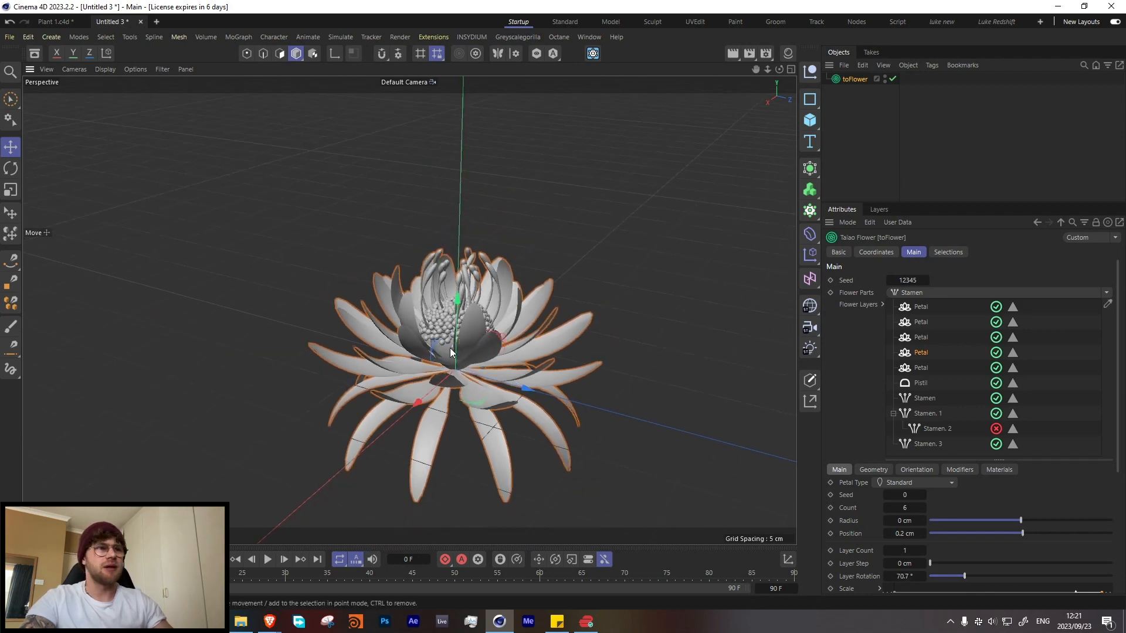
{"action": "middle_click_drag", "start_coordinate": [449, 347], "coordinate": [389, 316], "text": "alt"}
{"action": "left_click", "coordinate": [873, 136]}
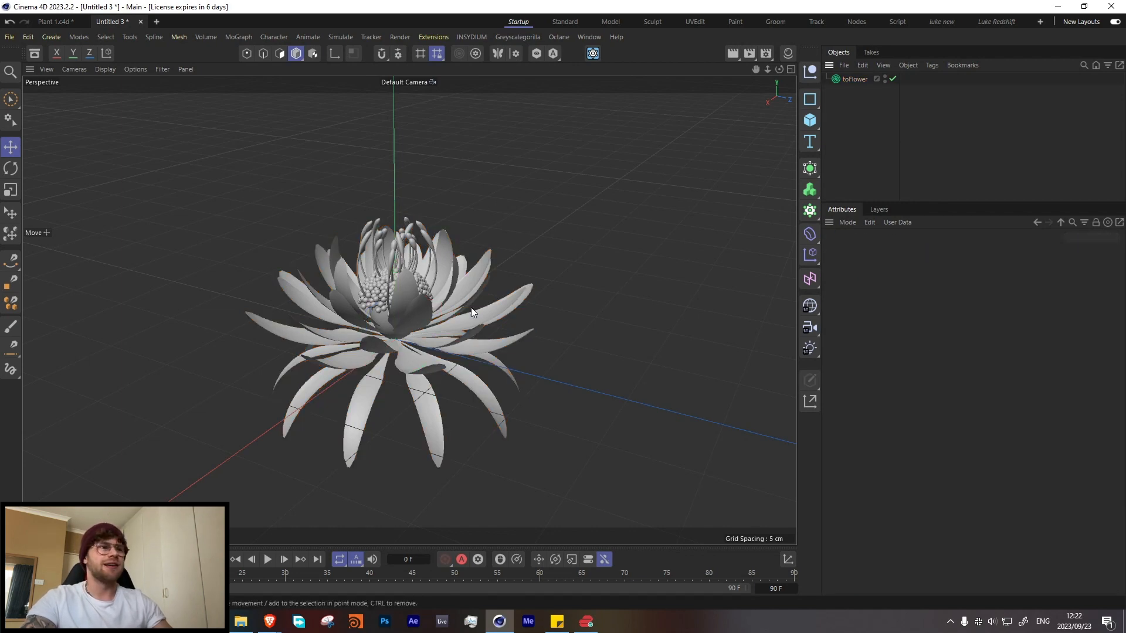
{"action": "left_click_drag", "start_coordinate": [472, 309], "coordinate": [409, 304], "text": "alt"}
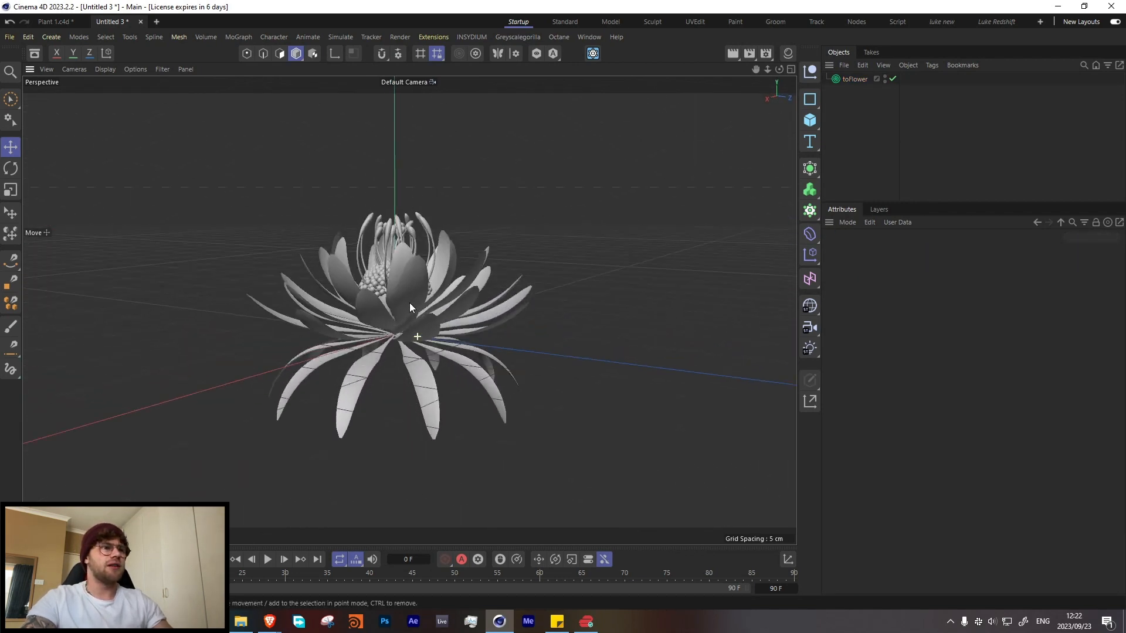
{"action": "scroll", "coordinate": [415, 308], "scroll_direction": "up", "scroll_amount": 5}
{"action": "left_click_drag", "start_coordinate": [464, 332], "coordinate": [448, 291], "text": "alt"}
Step: Give the first petal layer a thickness of 0.05 and lower the end point of its thickness depth curve to 0
{"action": "left_click", "coordinate": [854, 78]}
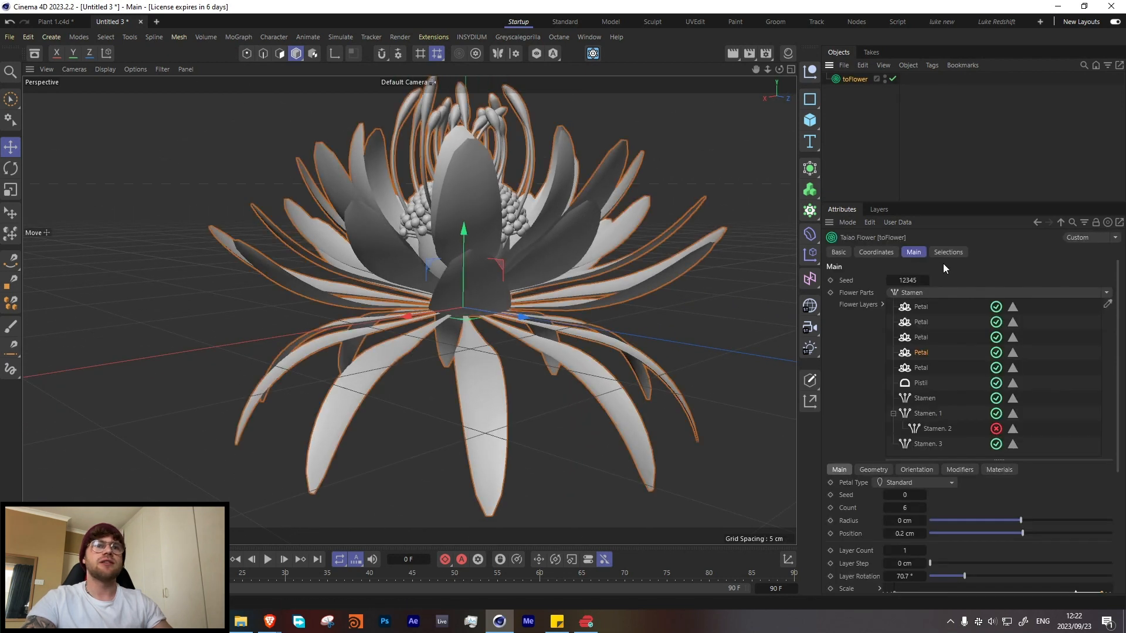
{"action": "left_click", "coordinate": [919, 306]}
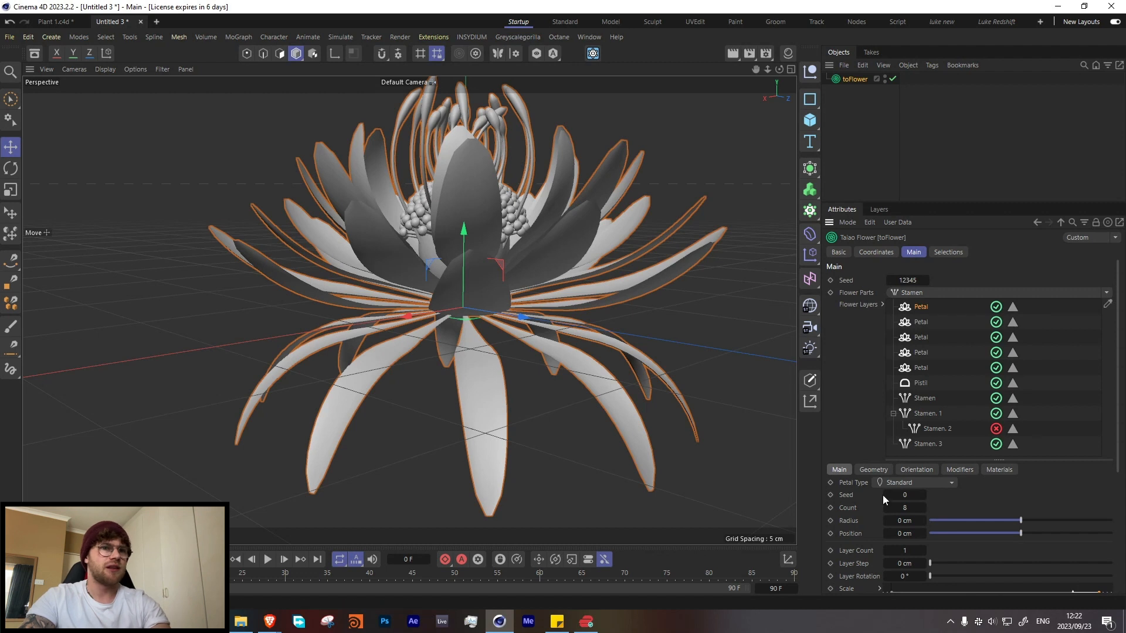
{"action": "scroll", "coordinate": [874, 551], "scroll_direction": "down", "scroll_amount": 2}
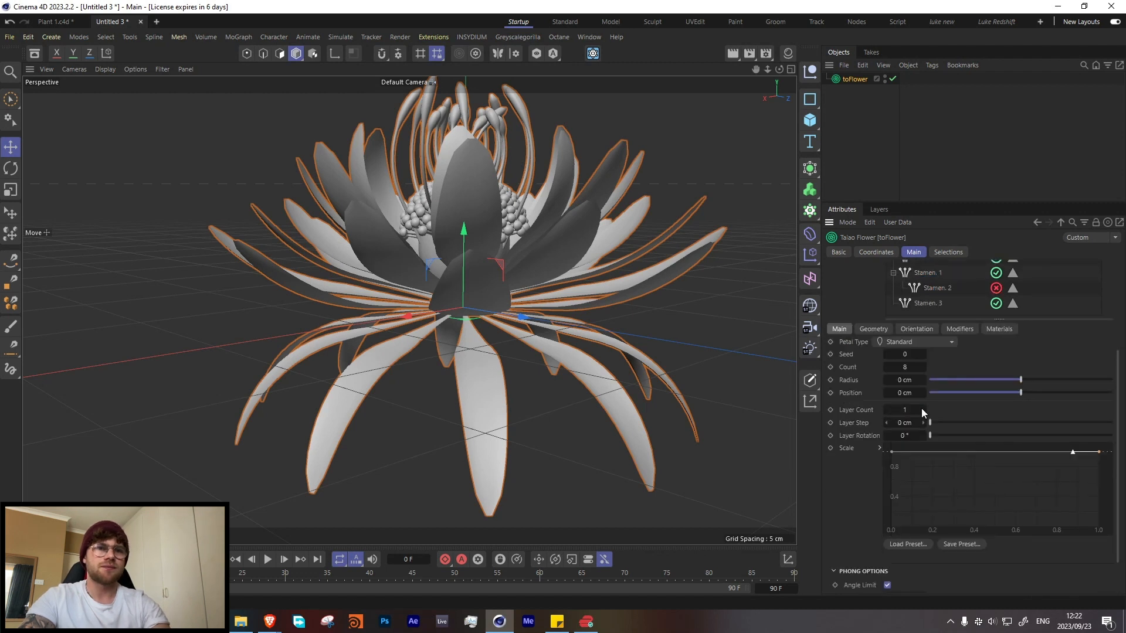
{"action": "left_click", "coordinate": [866, 330]}
{"action": "left_click", "coordinate": [917, 441]}
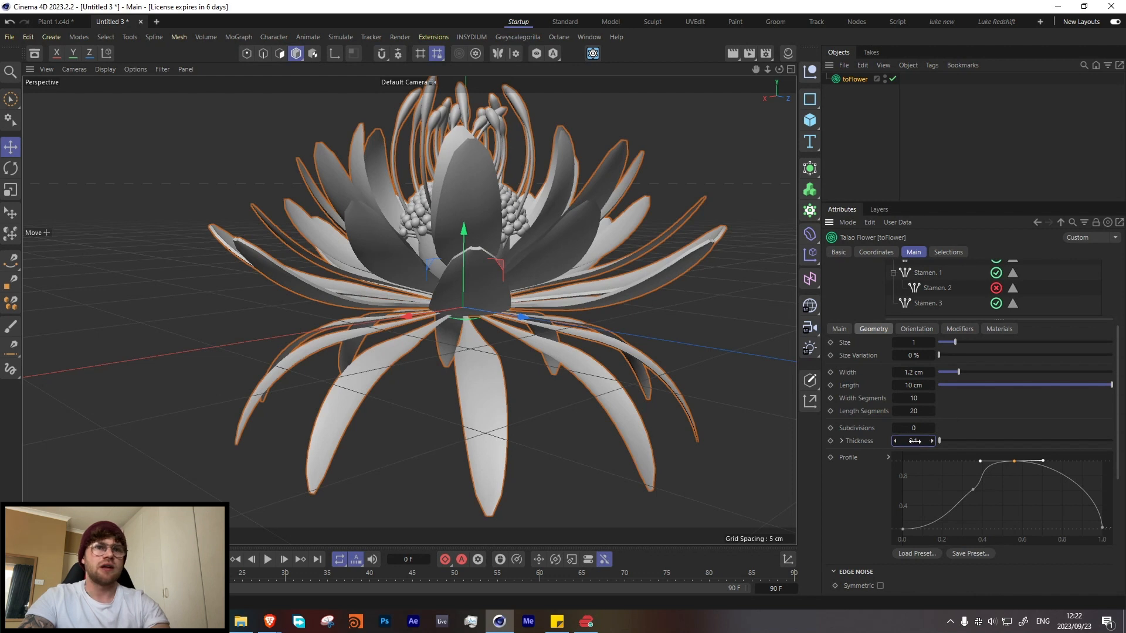
{"action": "type", "text": ".0"}
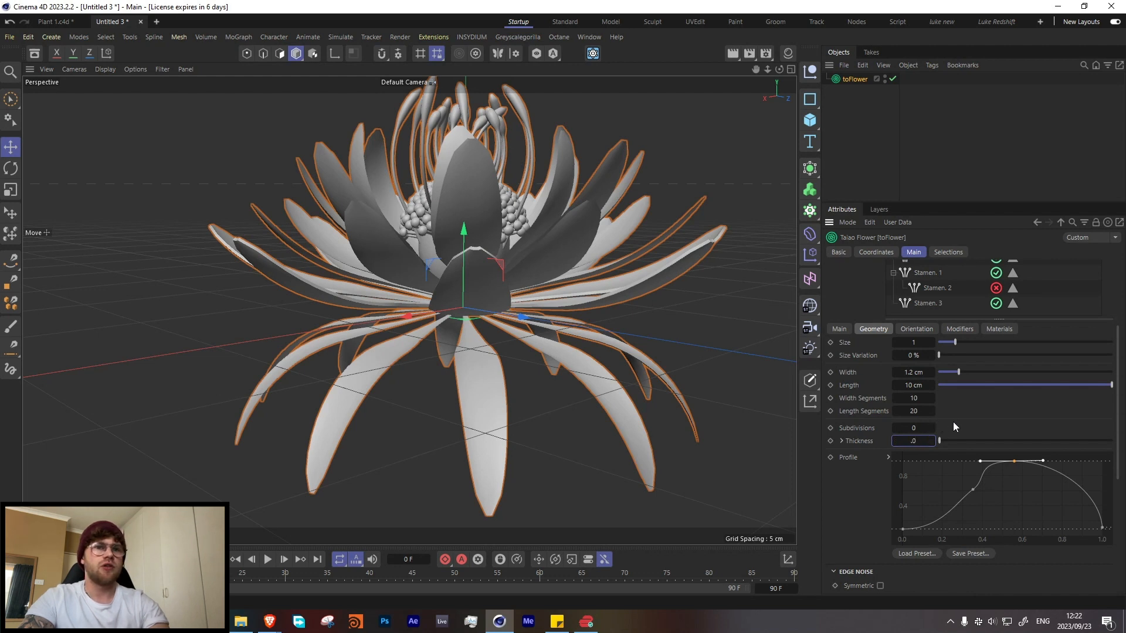
{"action": "type", "text": "5"}
{"action": "key", "text": "Return"}
{"action": "left_click", "coordinate": [843, 441]}
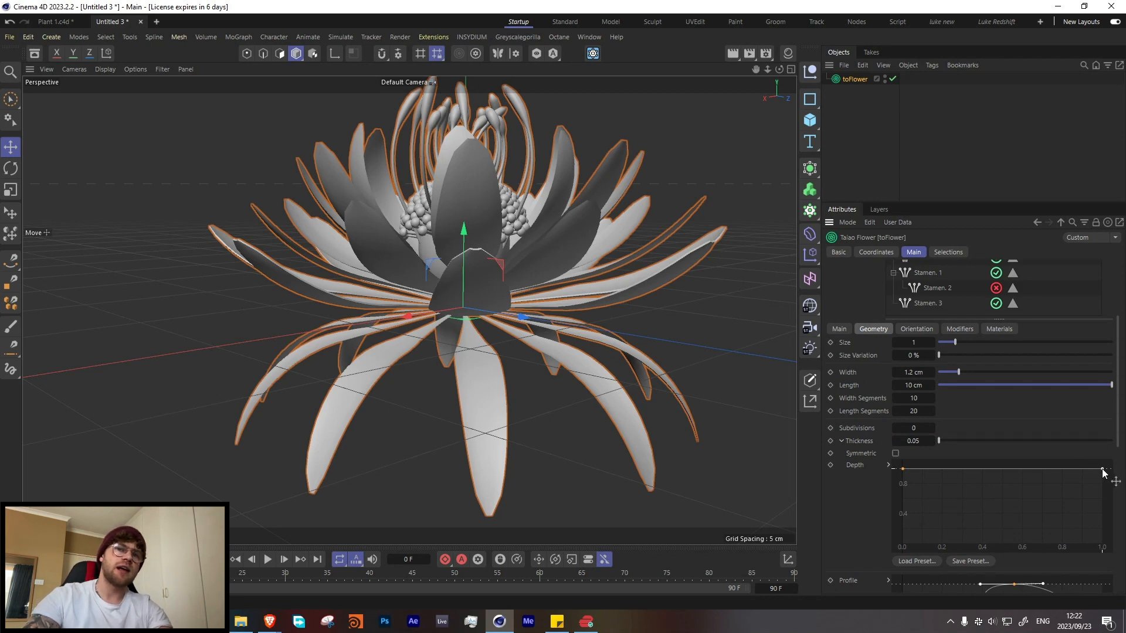
{"action": "left_click_drag", "start_coordinate": [1108, 528], "coordinate": [1102, 544]}
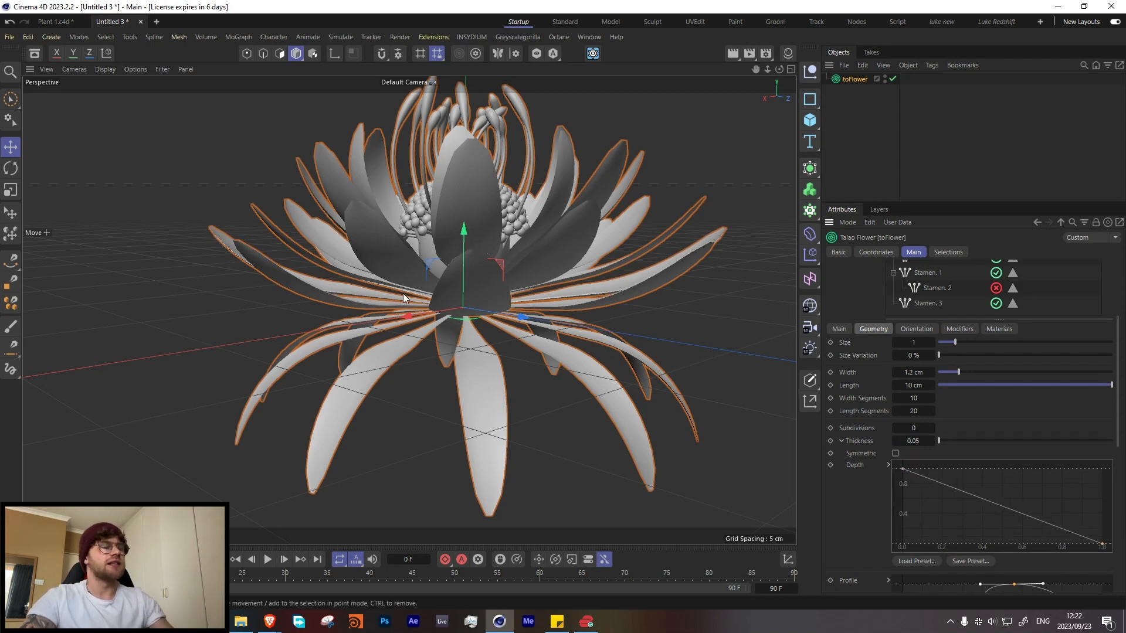
{"action": "mouse_move", "coordinate": [396, 308]}
{"action": "left_mouse_down", "text": "alt"}
{"action": "mouse_move", "coordinate": [347, 333]}
{"action": "mouse_move", "coordinate": [391, 307]}
{"action": "left_mouse_up", "text": "alt"}
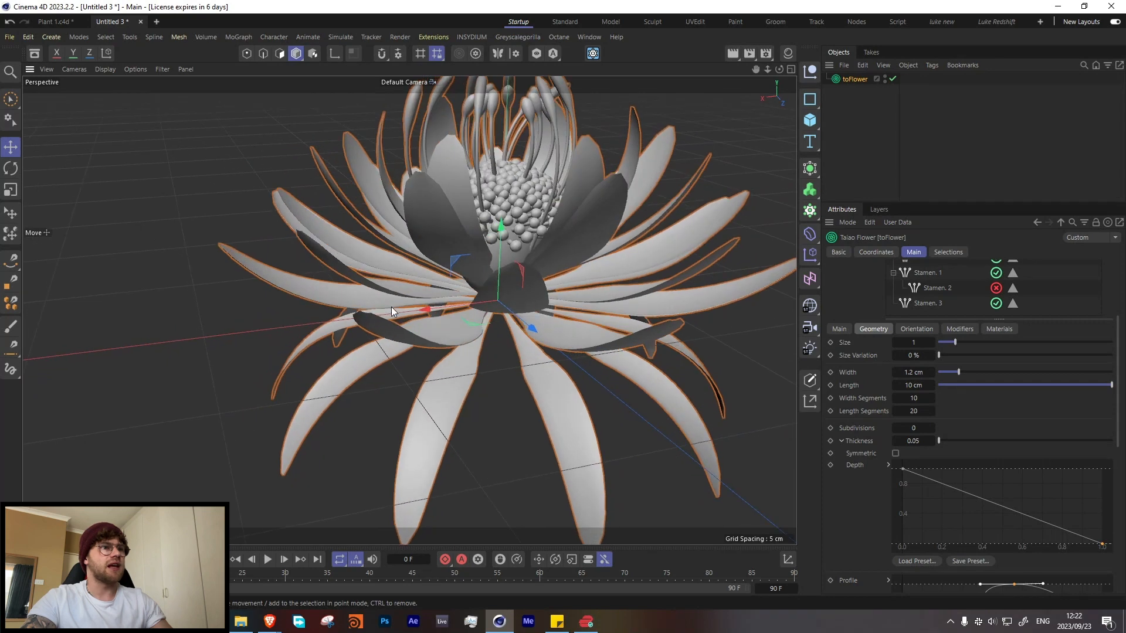
Step: Lower the end point of the first petal layer's profile curve to 0 for sharper petal tips
{"action": "scroll", "coordinate": [880, 440], "scroll_direction": "down", "scroll_amount": 4}
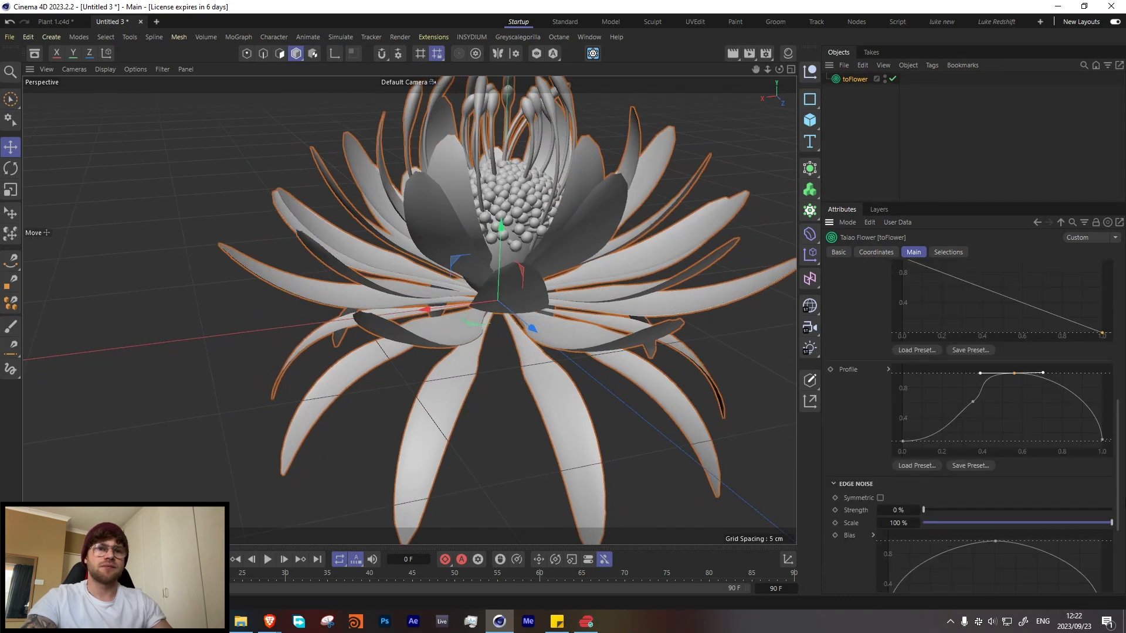
{"action": "left_click_drag", "start_coordinate": [1103, 441], "coordinate": [1106, 461]}
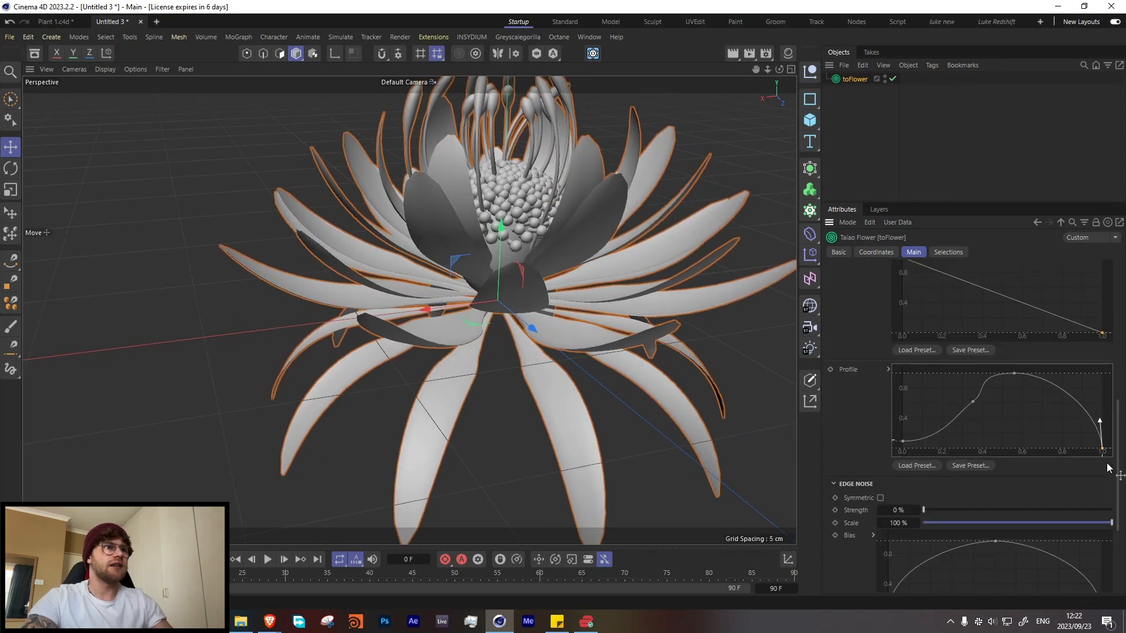
{"action": "left_click_drag", "start_coordinate": [469, 252], "coordinate": [468, 319], "text": "alt"}
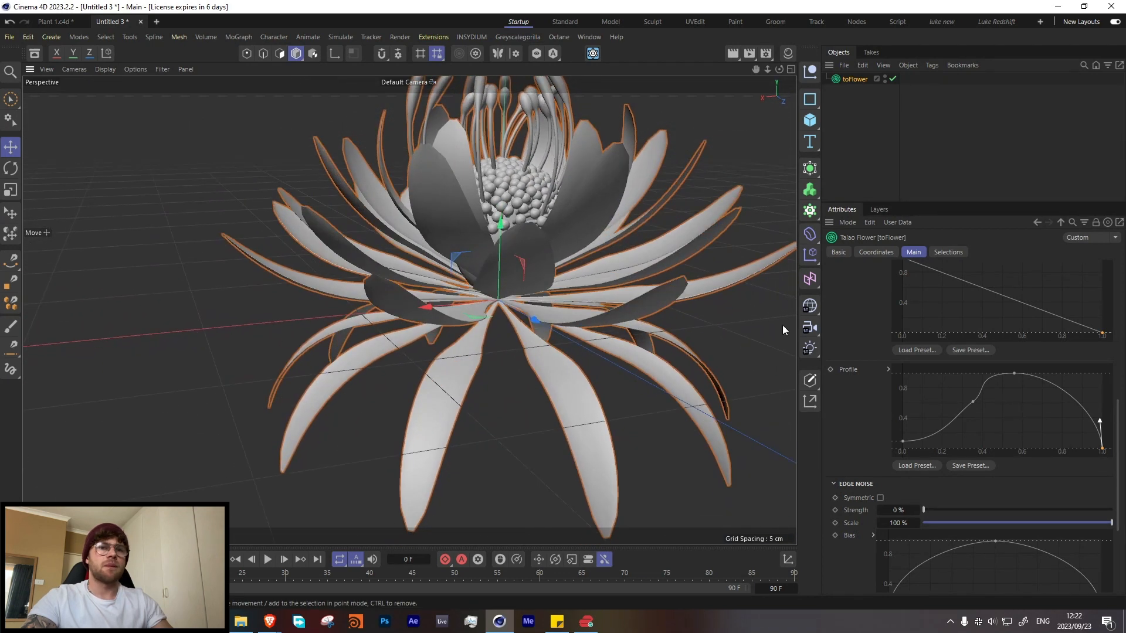
Step: Set the first petal layer's thickness to 0.1 and check the petals from another angle
{"action": "scroll", "coordinate": [878, 405], "scroll_direction": "up", "scroll_amount": 3}
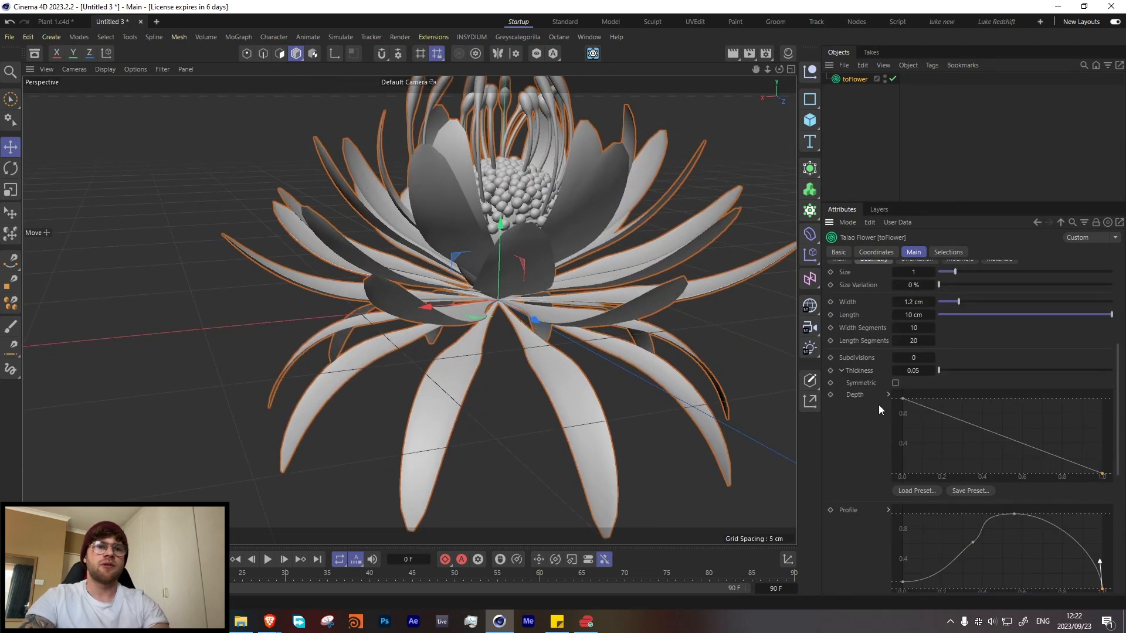
{"action": "left_click", "coordinate": [918, 371]}
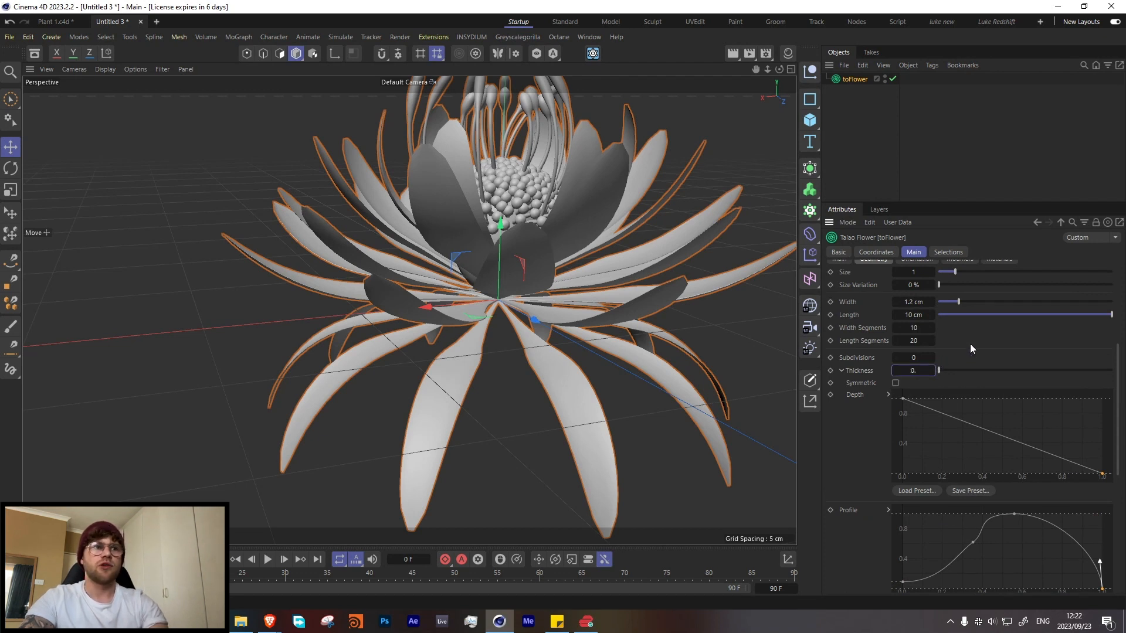
{"action": "type", "text": "1"}
{"action": "key", "text": "Return"}
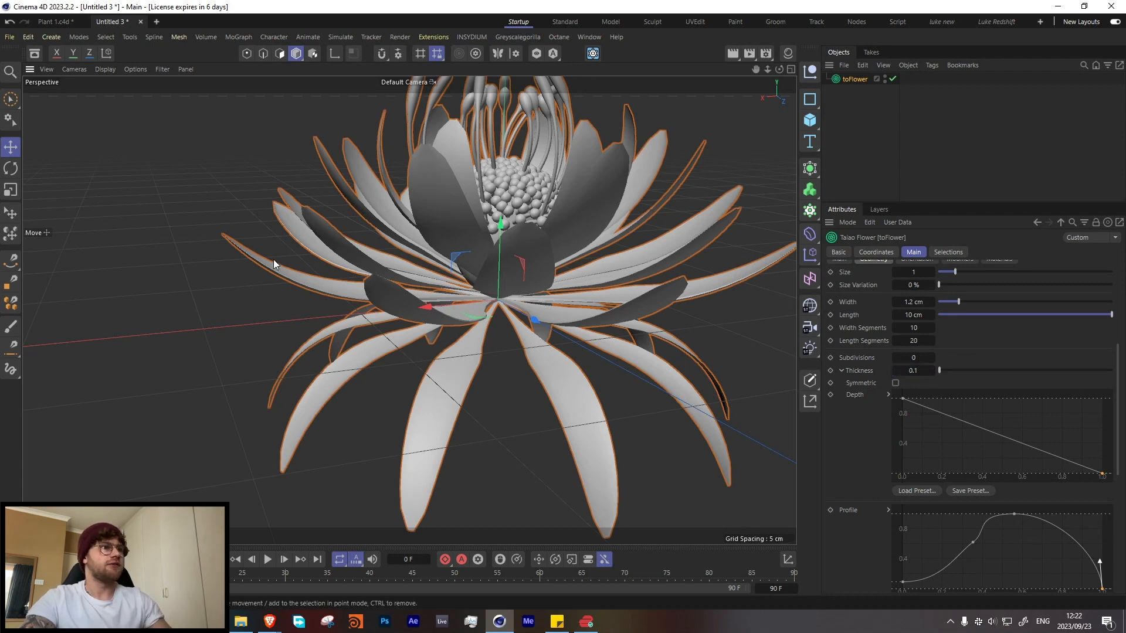
{"action": "mouse_move", "coordinate": [274, 259]}
{"action": "left_mouse_down", "text": "alt"}
{"action": "mouse_move", "coordinate": [239, 295]}
{"action": "mouse_move", "coordinate": [283, 265]}
{"action": "left_mouse_up", "text": "alt"}
Step: Give the second petal layer a thickness of 0.1 and lower the end point of its depth curve to about 0.2
{"action": "scroll", "coordinate": [868, 305], "scroll_direction": "up", "scroll_amount": 4}
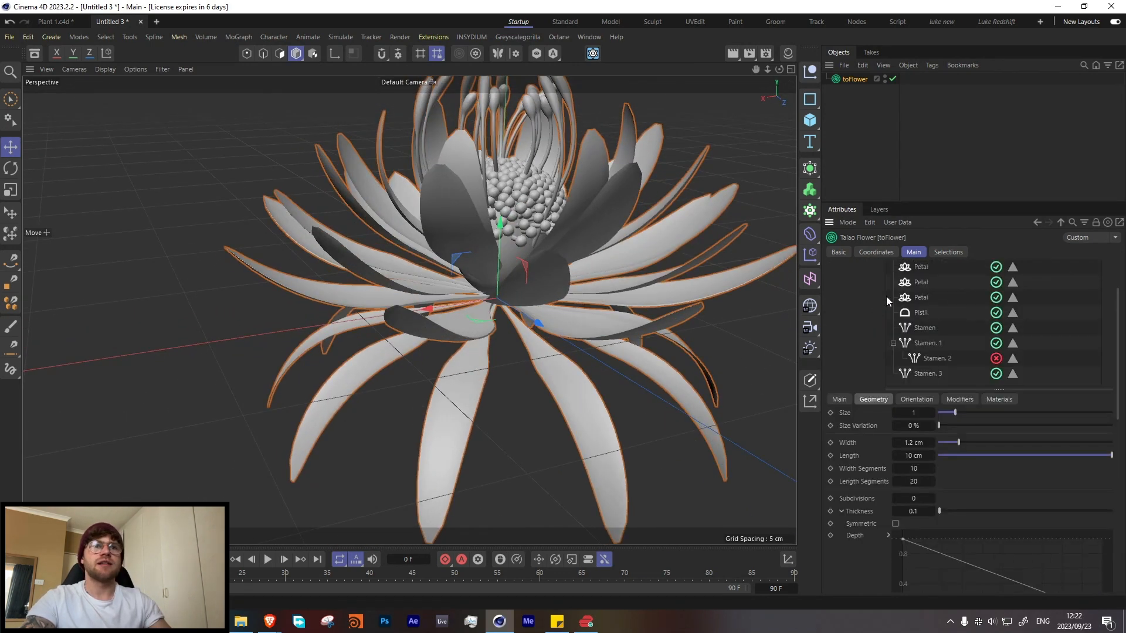
{"action": "left_click", "coordinate": [916, 322]}
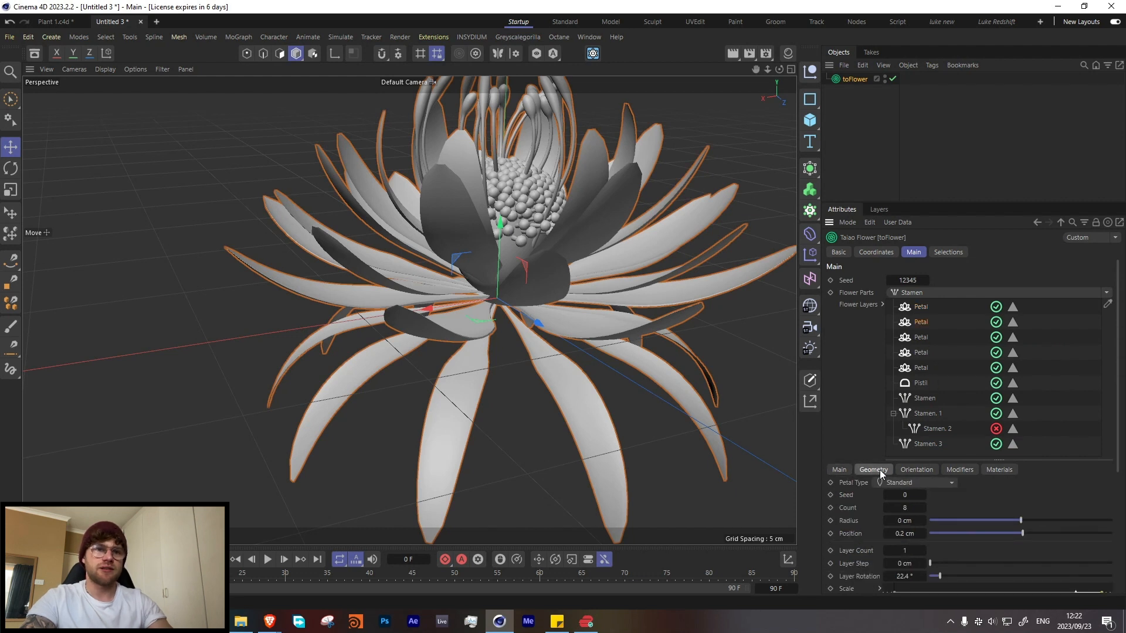
{"action": "scroll", "coordinate": [909, 505], "scroll_direction": "down", "scroll_amount": 3}
{"action": "left_click", "coordinate": [842, 441]}
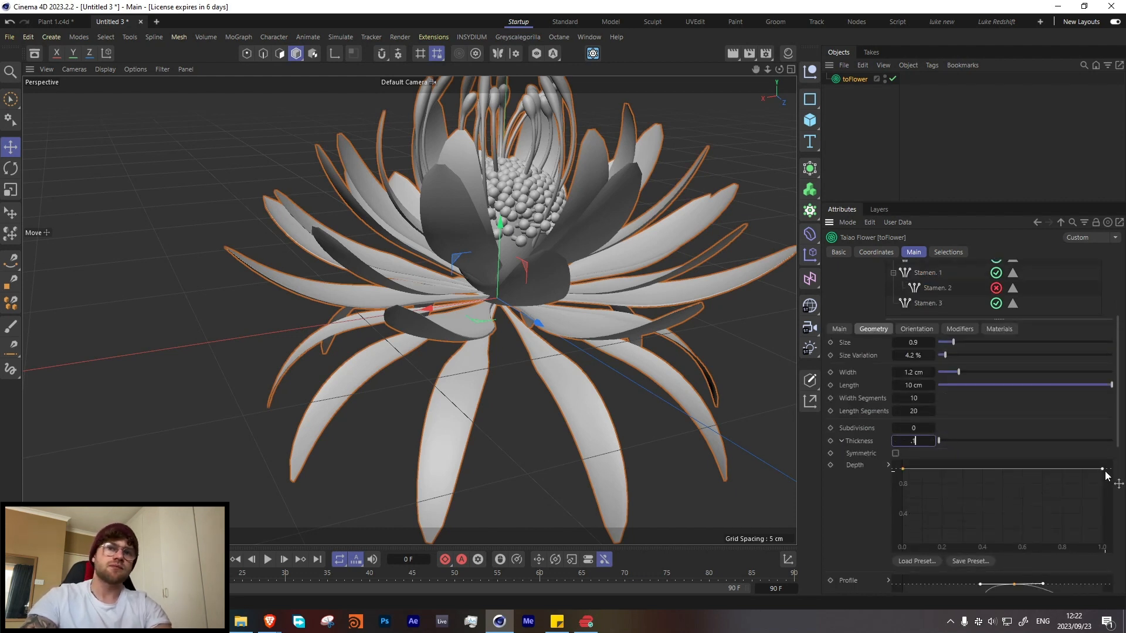
{"action": "left_click_drag", "start_coordinate": [1103, 468], "coordinate": [1102, 529]}
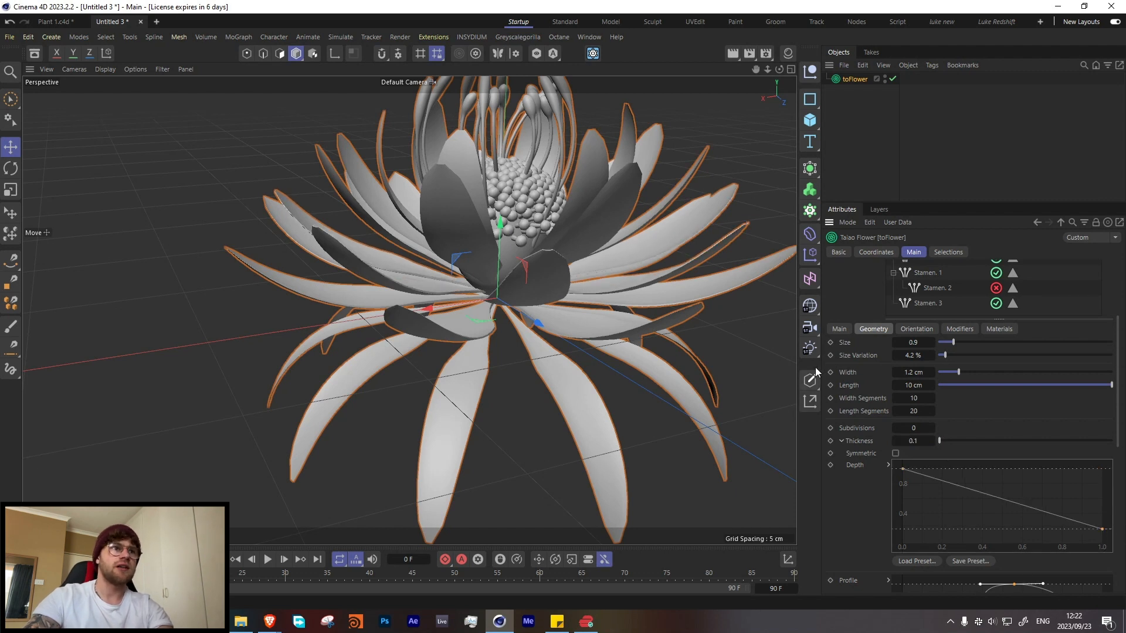
Step: Give the third petal layer a thickness of 0.1 and lower the end point of its depth curve to 0
{"action": "scroll", "coordinate": [893, 304], "scroll_direction": "up", "scroll_amount": 5}
{"action": "left_click", "coordinate": [919, 337]}
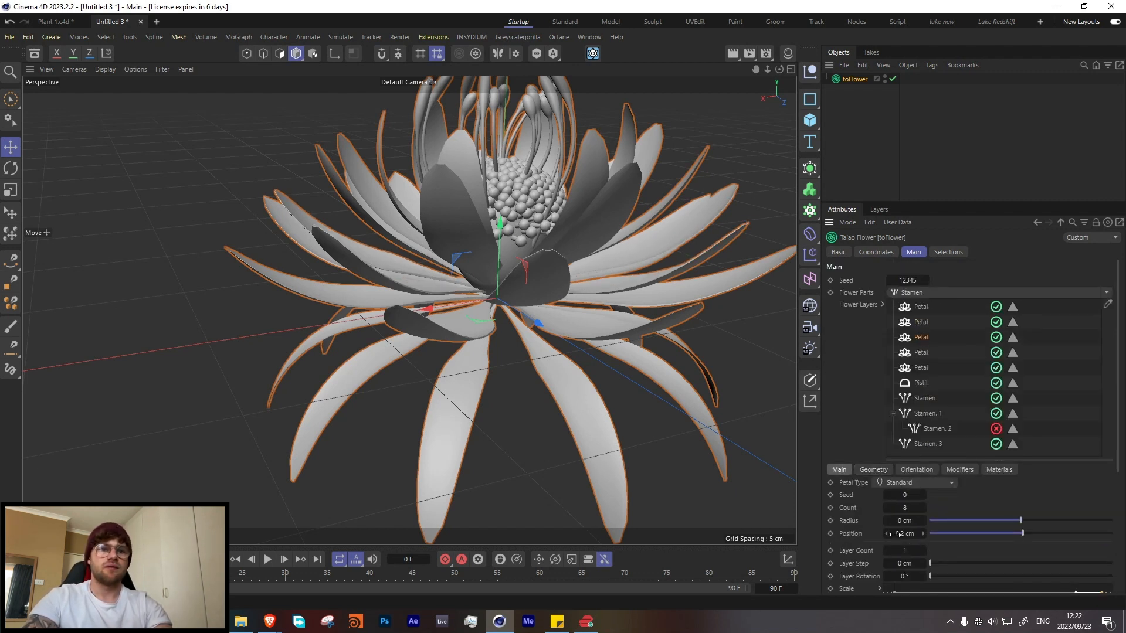
{"action": "scroll", "coordinate": [906, 525], "scroll_direction": "down", "scroll_amount": 3}
{"action": "left_click", "coordinate": [873, 399]}
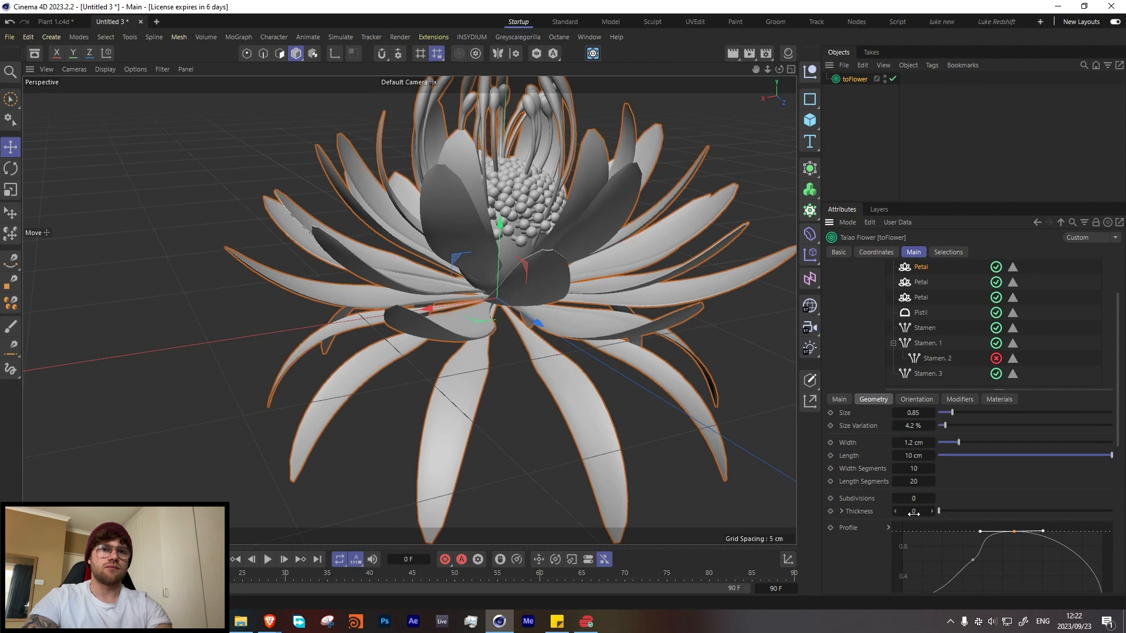
{"action": "double_click", "coordinate": [913, 512]}
{"action": "type", "text": ".1"}
{"action": "left_click", "coordinate": [857, 512]}
{"action": "scroll", "coordinate": [865, 498], "scroll_direction": "down", "scroll_amount": 9}
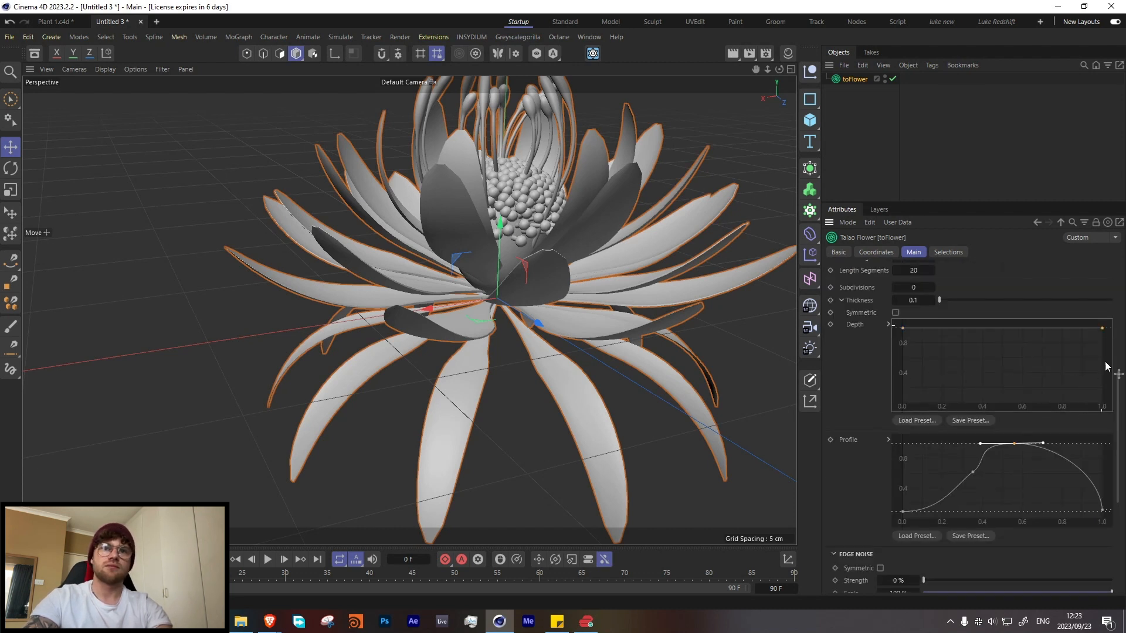
{"action": "left_click_drag", "start_coordinate": [1101, 328], "coordinate": [1102, 404]}
Step: Give the fourth petal layer a thickness of 0.1 and lower the end point of its depth curve to 0
{"action": "scroll", "coordinate": [862, 350], "scroll_direction": "up", "scroll_amount": 6}
{"action": "scroll", "coordinate": [862, 349], "scroll_direction": "up", "scroll_amount": 6}
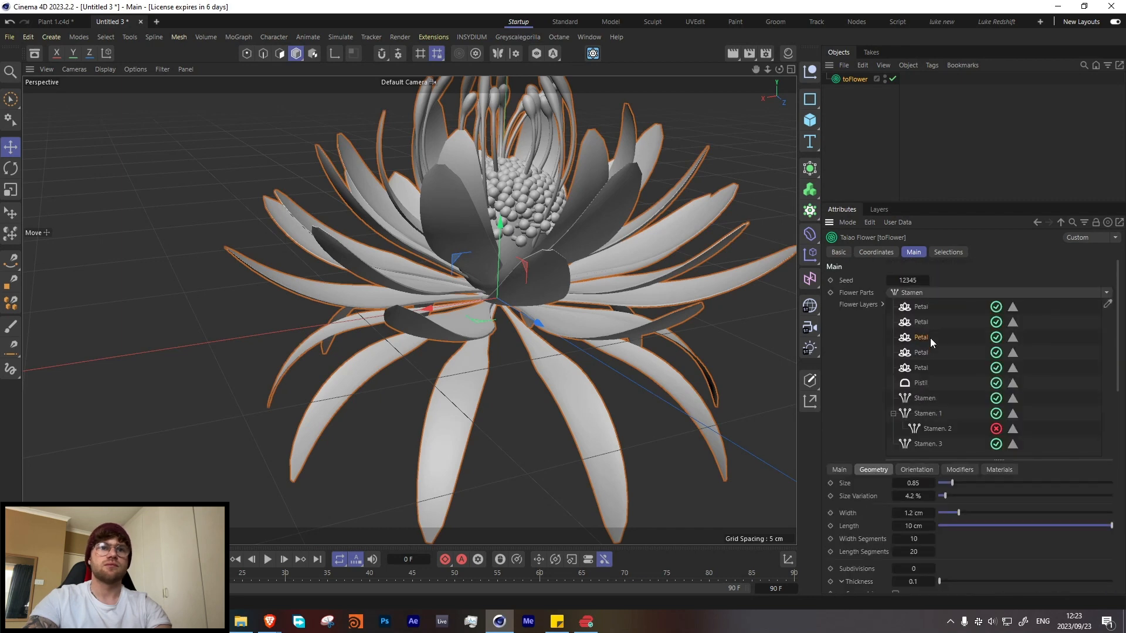
{"action": "left_click", "coordinate": [910, 353]}
{"action": "scroll", "coordinate": [890, 488], "scroll_direction": "down", "scroll_amount": 6}
{"action": "left_click", "coordinate": [875, 329]}
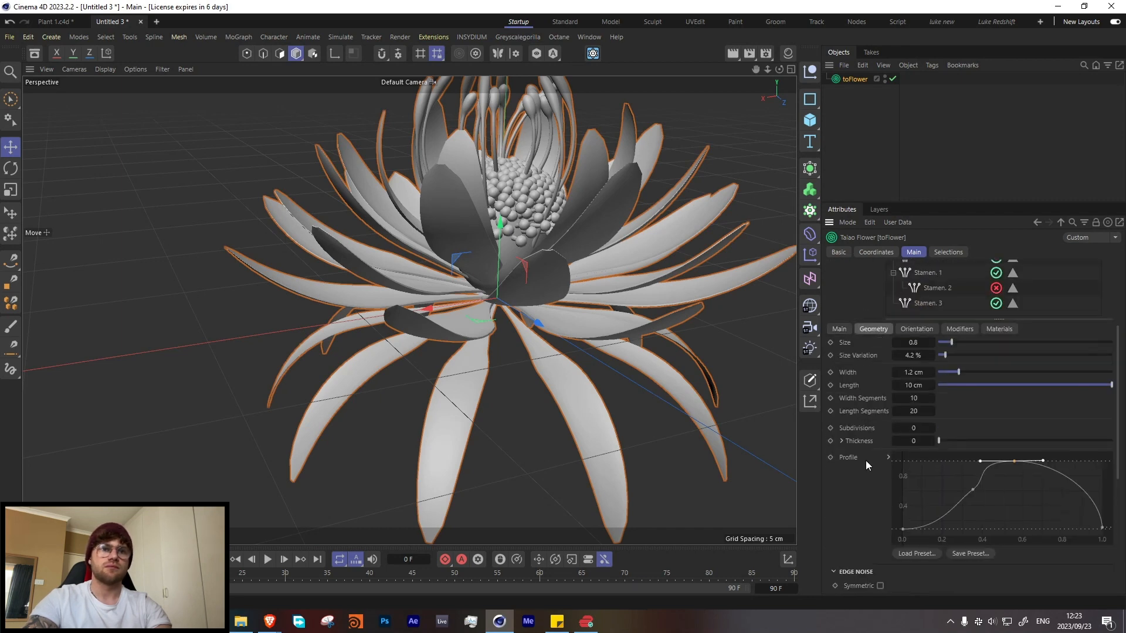
{"action": "left_click", "coordinate": [913, 442]}
{"action": "left_click", "coordinate": [841, 441]}
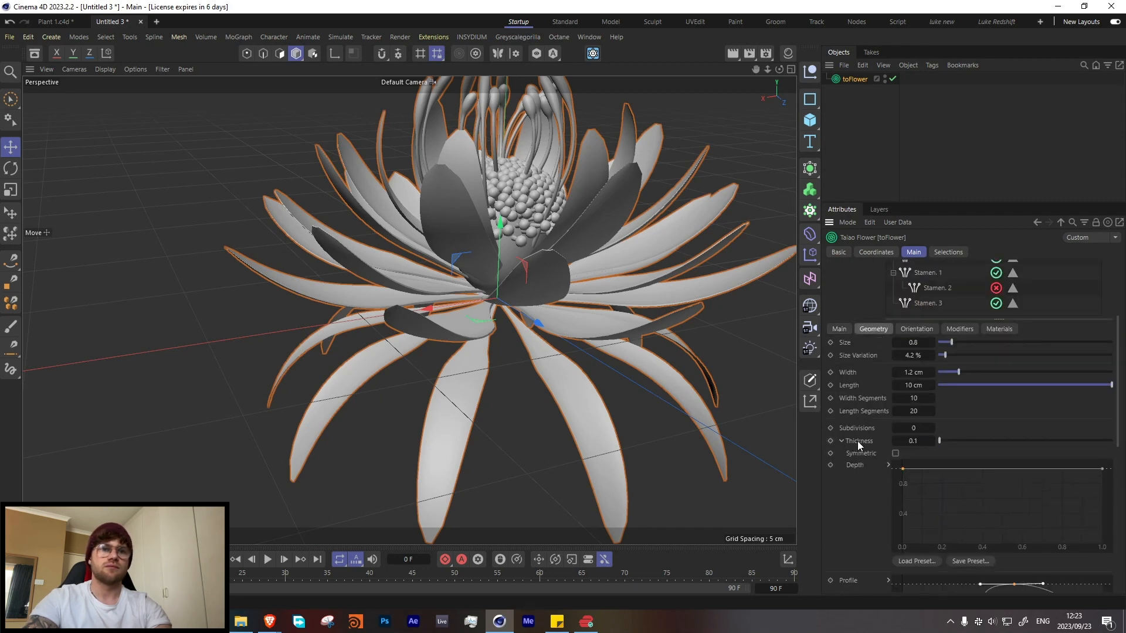
{"action": "scroll", "coordinate": [1103, 420], "scroll_direction": "down", "scroll_amount": 3}
{"action": "left_click_drag", "start_coordinate": [1103, 401], "coordinate": [1103, 420]}
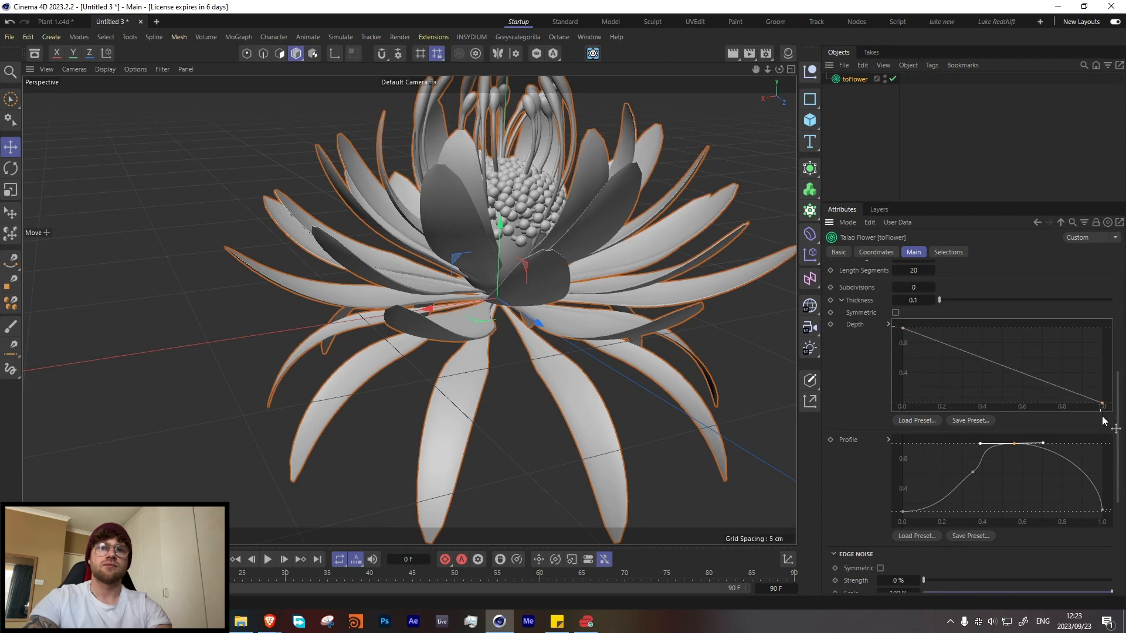
Step: Give the fifth petal layer a thickness of 0.1 and lower the end point of its depth curve to 0
{"action": "scroll", "coordinate": [863, 336], "scroll_direction": "up", "scroll_amount": 3}
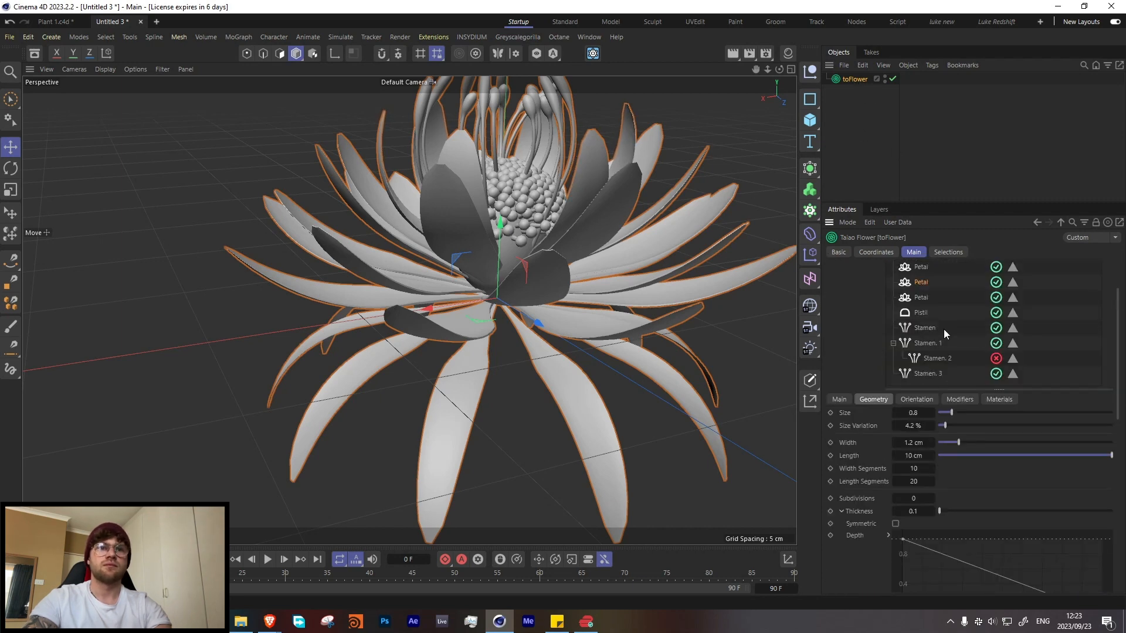
{"action": "left_click", "coordinate": [919, 298]}
{"action": "left_click", "coordinate": [874, 398]}
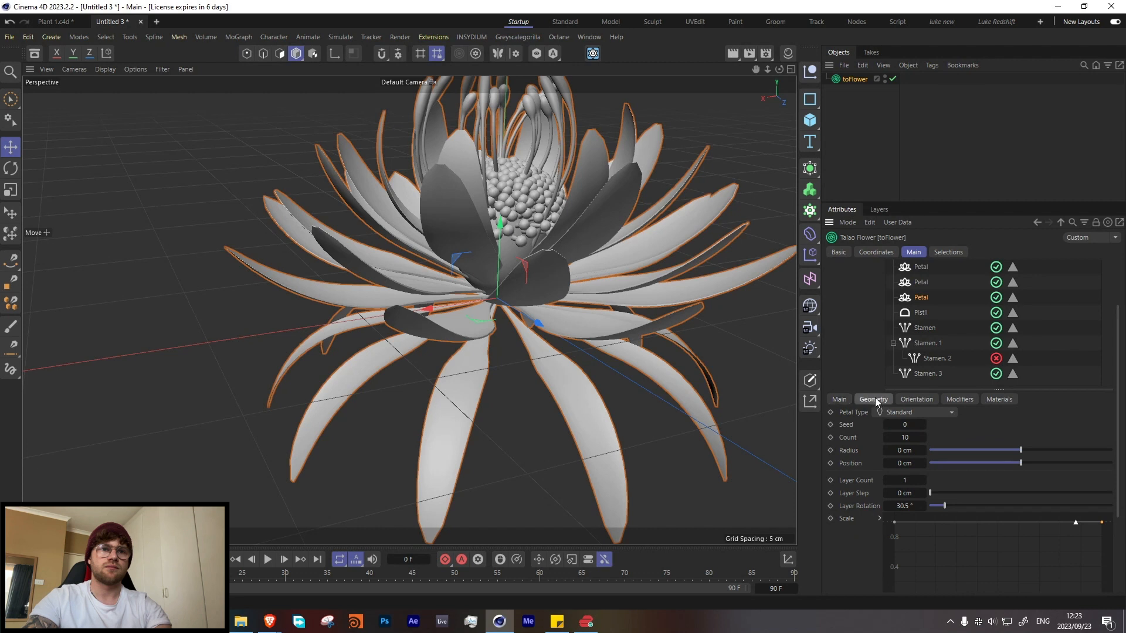
{"action": "left_click_drag", "start_coordinate": [919, 513], "coordinate": [860, 516]}
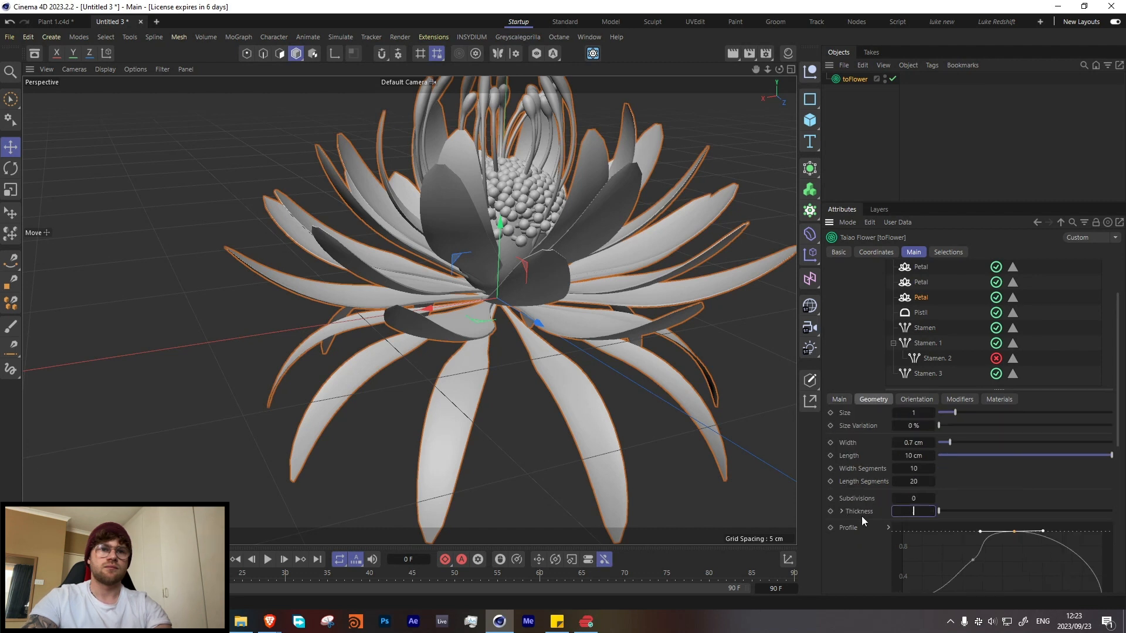
{"action": "type", "text": ".1"}
{"action": "left_click", "coordinate": [842, 512]}
{"action": "scroll", "coordinate": [874, 489], "scroll_direction": "down", "scroll_amount": 2}
{"action": "left_click_drag", "start_coordinate": [1102, 398], "coordinate": [1097, 494]}
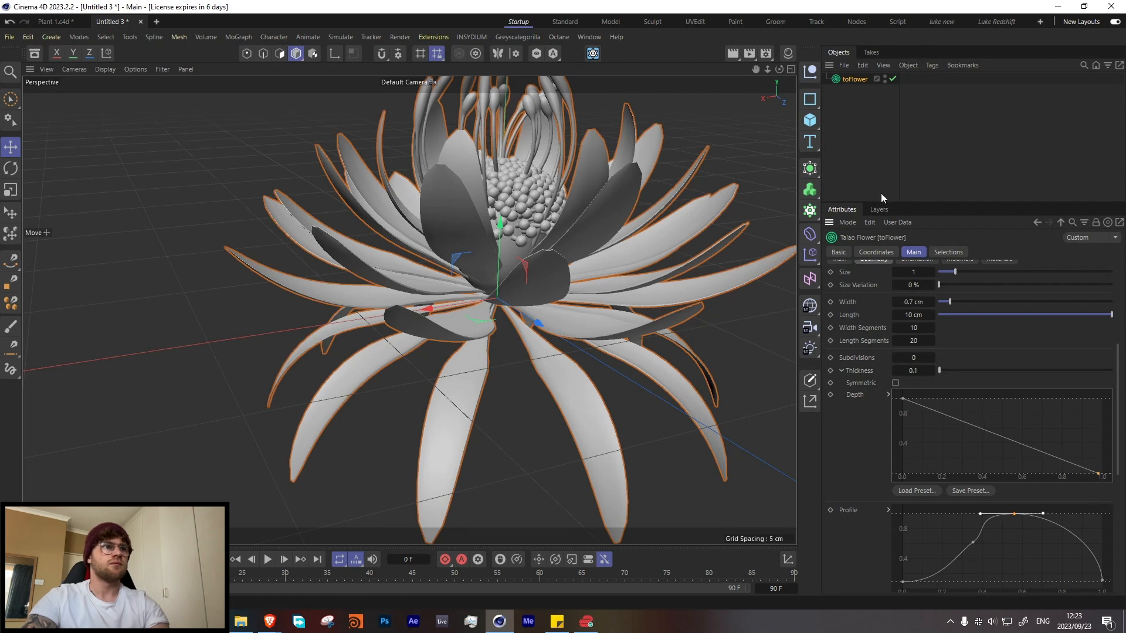
Step: Lower the end point of the second petal layer's profile curve to 0
{"action": "left_click", "coordinate": [891, 167]}
{"action": "left_click_drag", "start_coordinate": [519, 328], "coordinate": [480, 326], "text": "alt"}
{"action": "scroll", "coordinate": [481, 246], "scroll_direction": "up", "scroll_amount": 4}
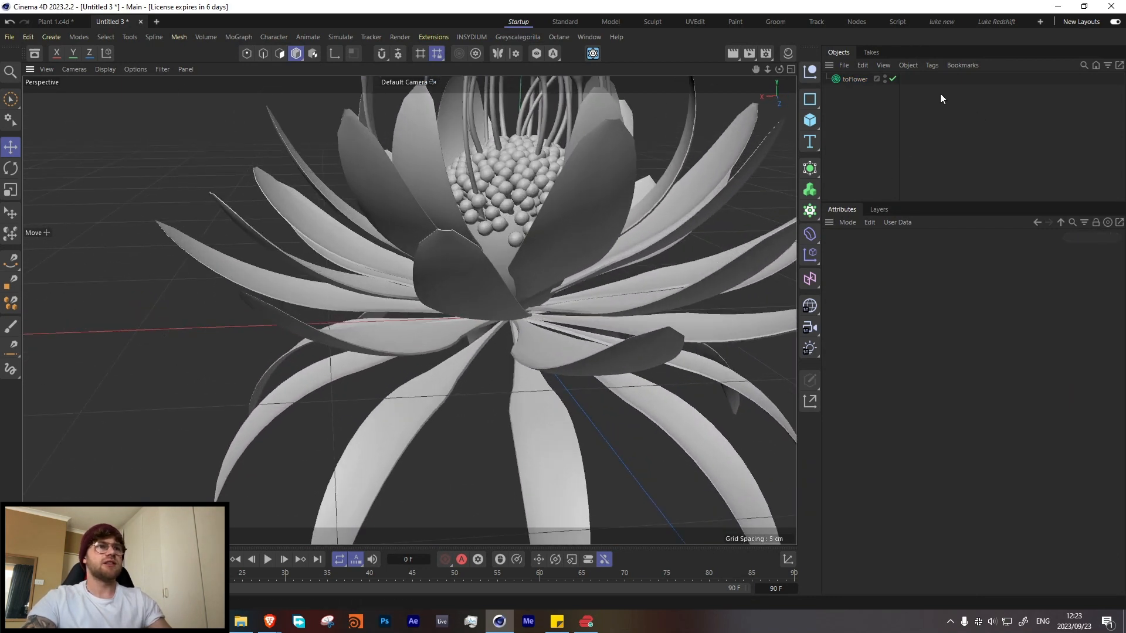
{"action": "left_click", "coordinate": [855, 79]}
{"action": "left_click", "coordinate": [918, 323]}
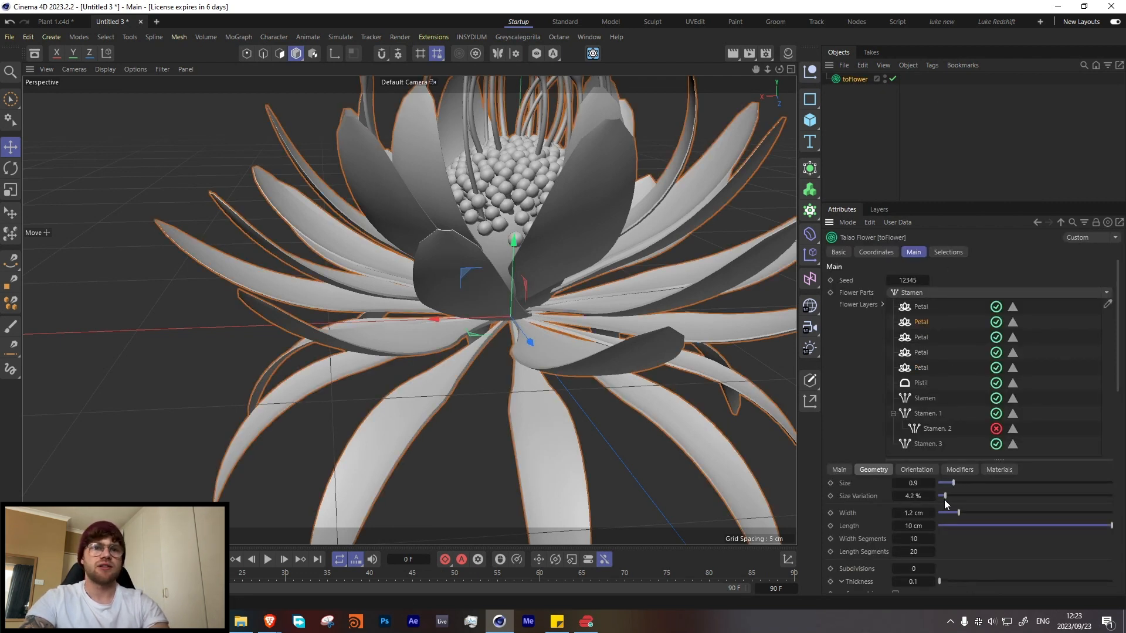
{"action": "scroll", "coordinate": [906, 513], "scroll_direction": "down", "scroll_amount": 3}
{"action": "scroll", "coordinate": [902, 481], "scroll_direction": "down", "scroll_amount": 9}
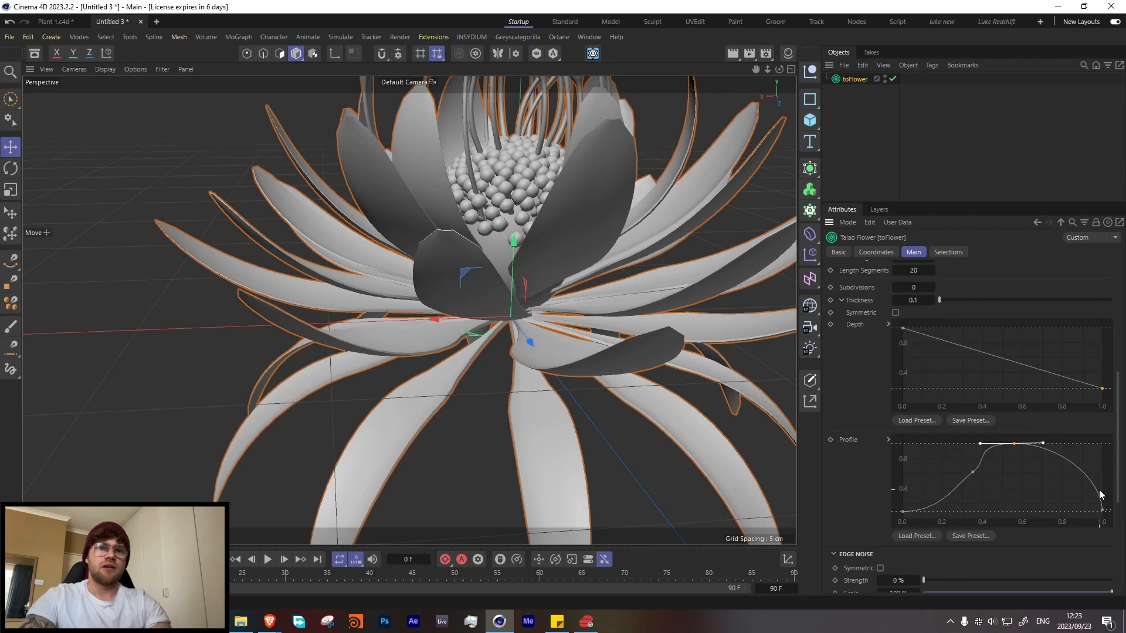
{"action": "left_click", "coordinate": [1102, 512]}
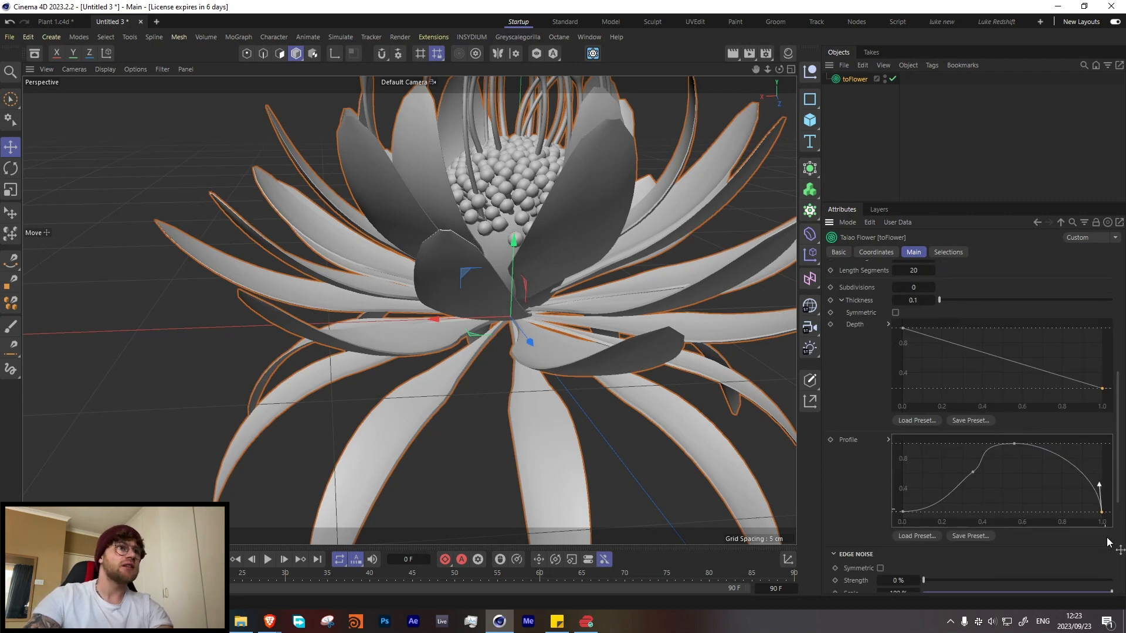
Step: Set the second petal layer to 50 length segments, 20 width segments and 1 subdivision
{"action": "scroll", "coordinate": [932, 483], "scroll_direction": "up", "scroll_amount": 6}
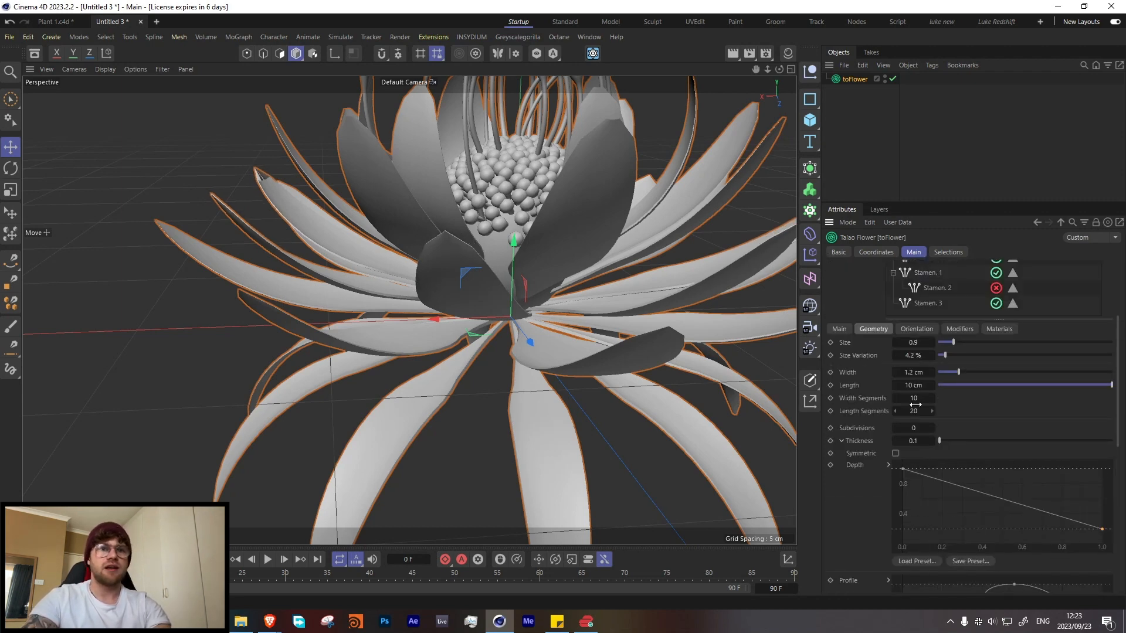
{"action": "left_click", "coordinate": [926, 411]}
{"action": "type", "text": "4"}
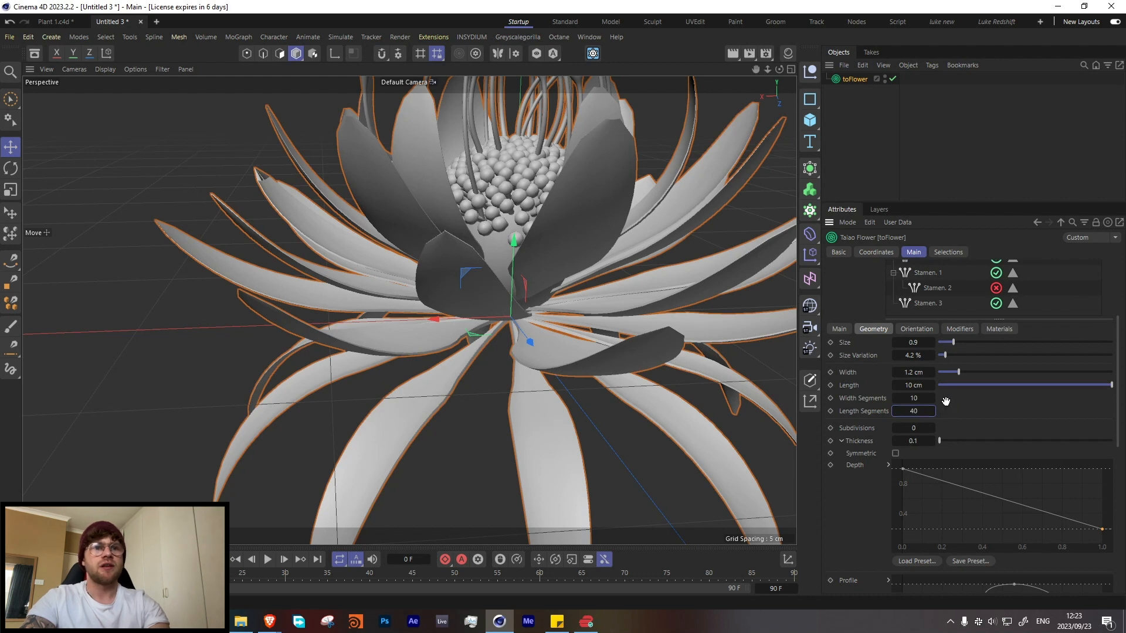
{"action": "type", "text": "0"}
{"action": "key", "text": "Return"}
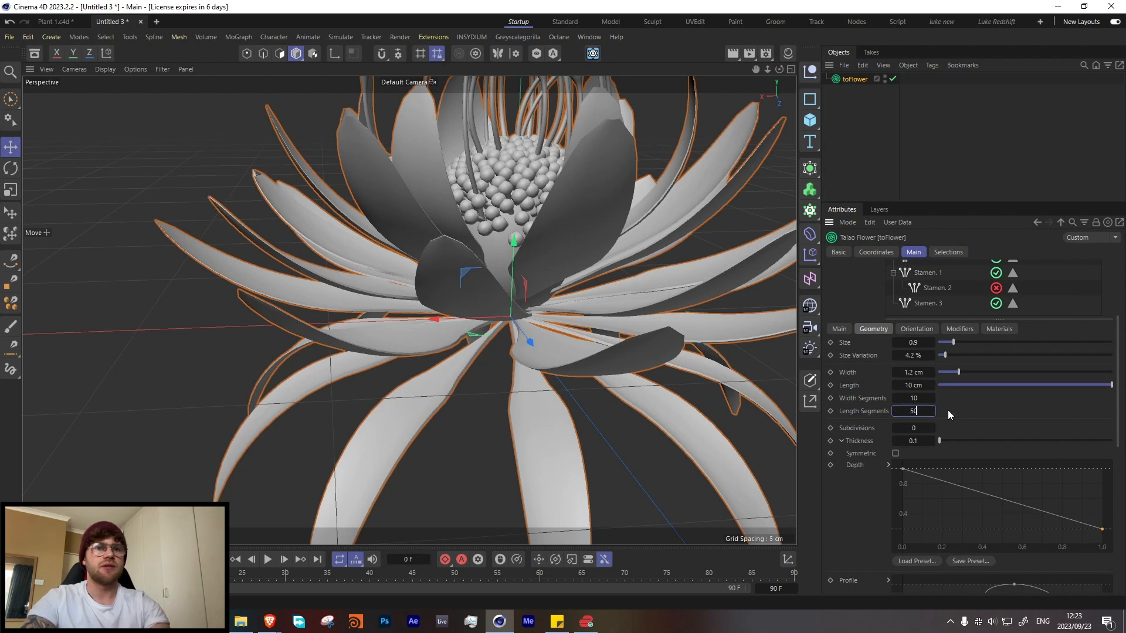
{"action": "left_click", "coordinate": [914, 400]}
{"action": "type", "text": "2"}
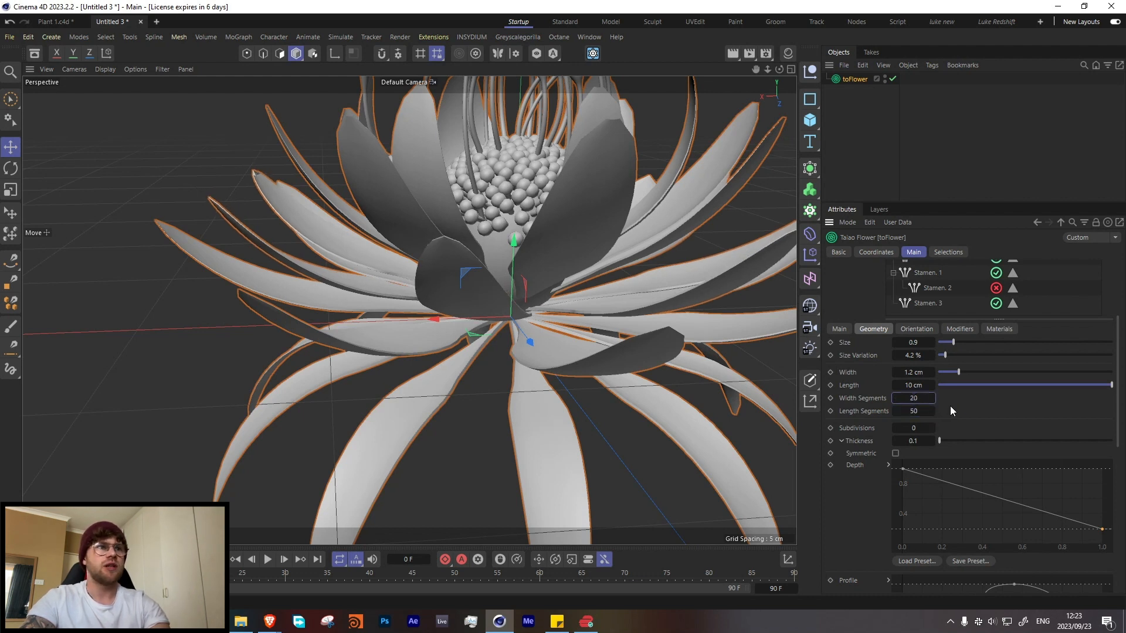
{"action": "left_click", "coordinate": [931, 430]}
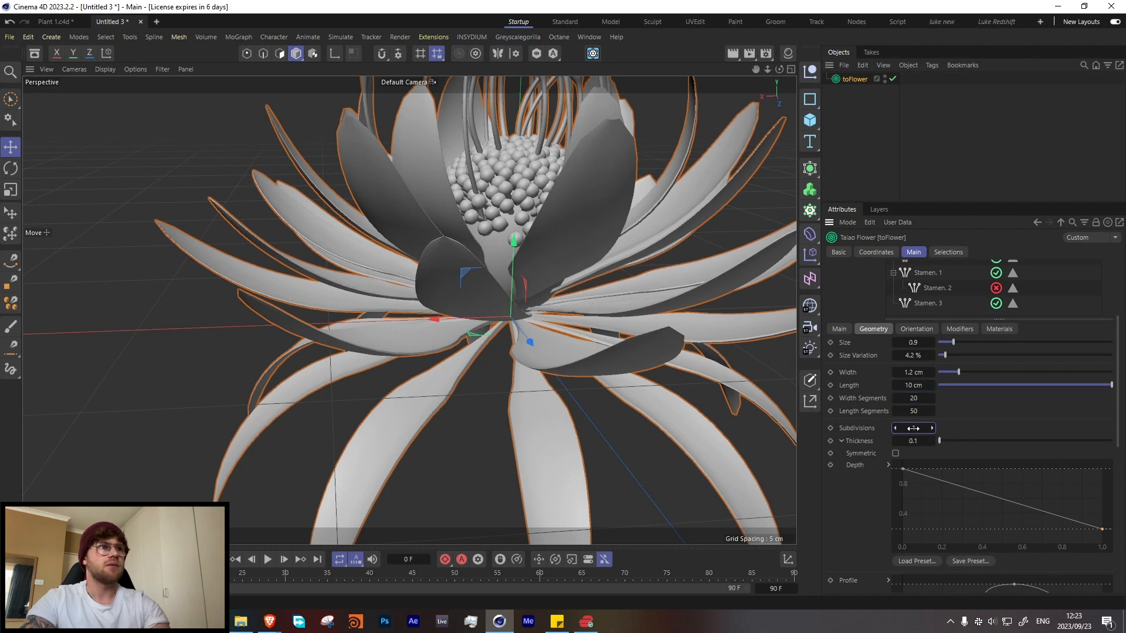
Step: Deselect the flower and switch the renderer to Redshift in the render settings
{"action": "scroll", "coordinate": [522, 354], "scroll_direction": "down", "scroll_amount": 8}
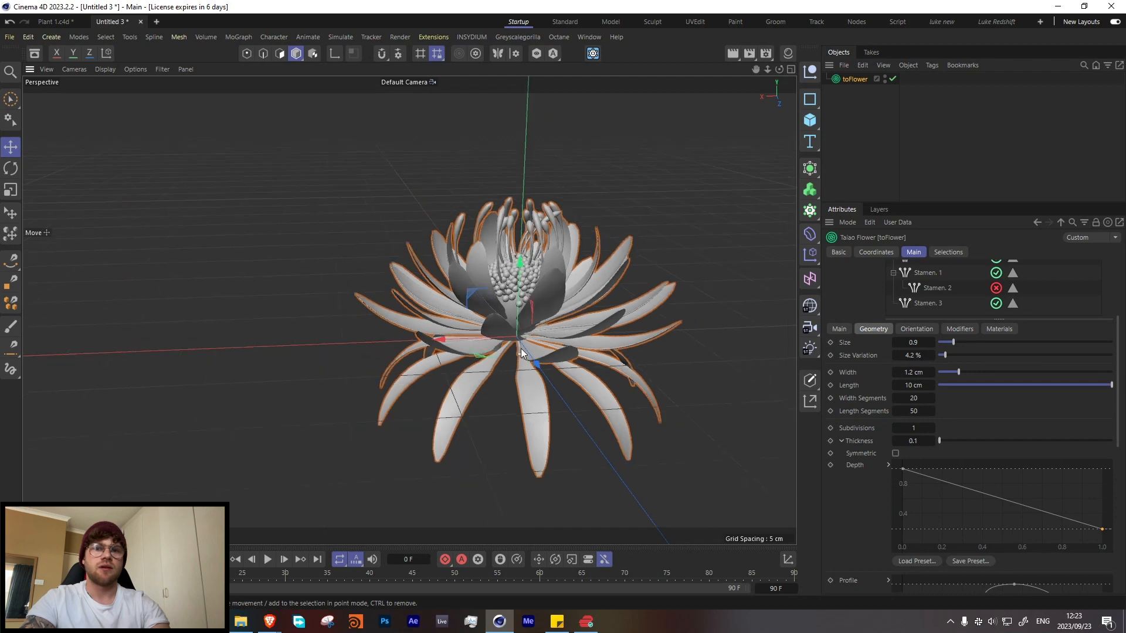
{"action": "left_click_drag", "start_coordinate": [521, 348], "coordinate": [769, 197], "text": "alt"}
{"action": "left_click", "coordinate": [854, 107]}
{"action": "left_click_drag", "start_coordinate": [444, 292], "coordinate": [420, 320], "text": "alt"}
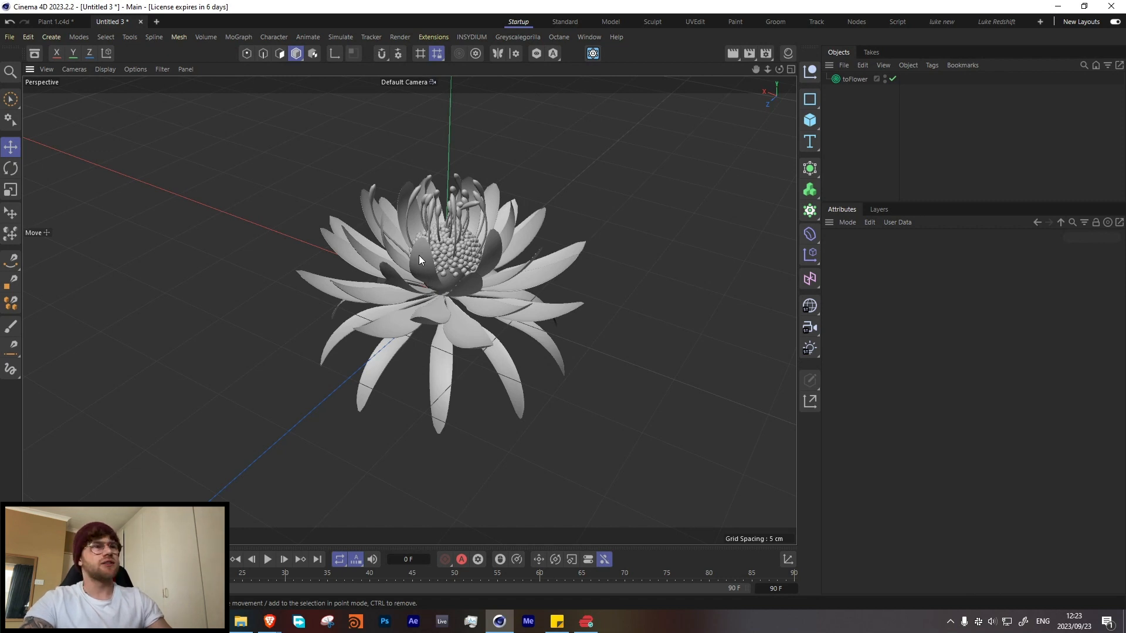
{"action": "mouse_move", "coordinate": [419, 255]}
{"action": "left_mouse_down", "text": "alt"}
{"action": "mouse_move", "coordinate": [424, 287]}
{"action": "mouse_move", "coordinate": [400, 250]}
{"action": "left_mouse_up", "text": "alt"}
{"action": "scroll", "coordinate": [434, 276], "scroll_direction": "up", "scroll_amount": 3}
{"action": "left_click", "coordinate": [762, 55]}
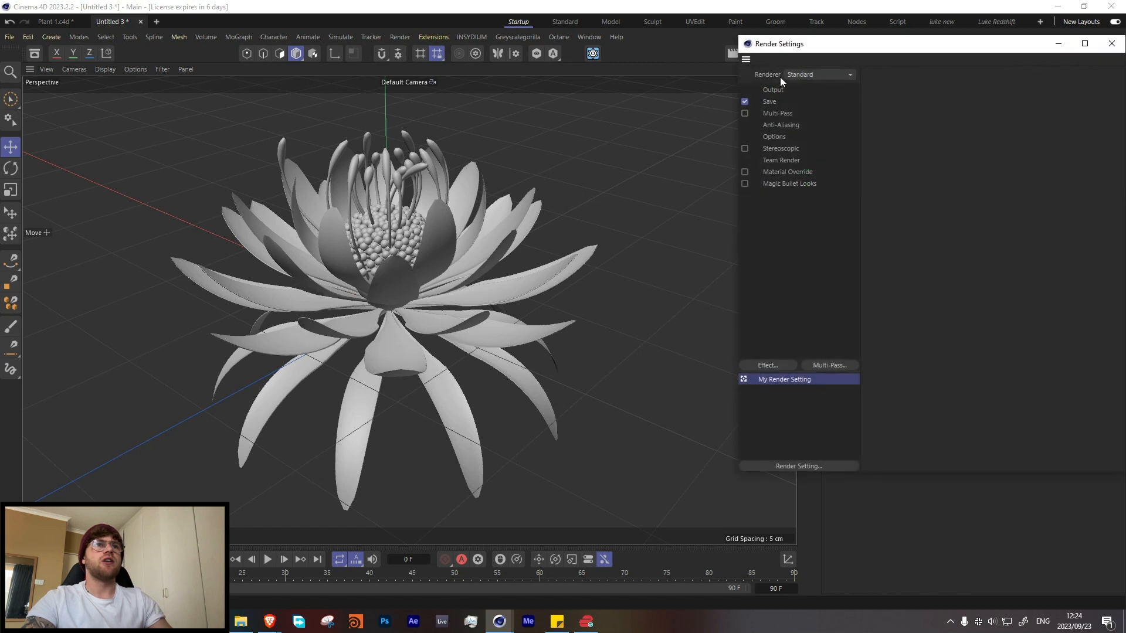
{"action": "left_click", "coordinate": [788, 75]}
{"action": "left_click", "coordinate": [808, 89]}
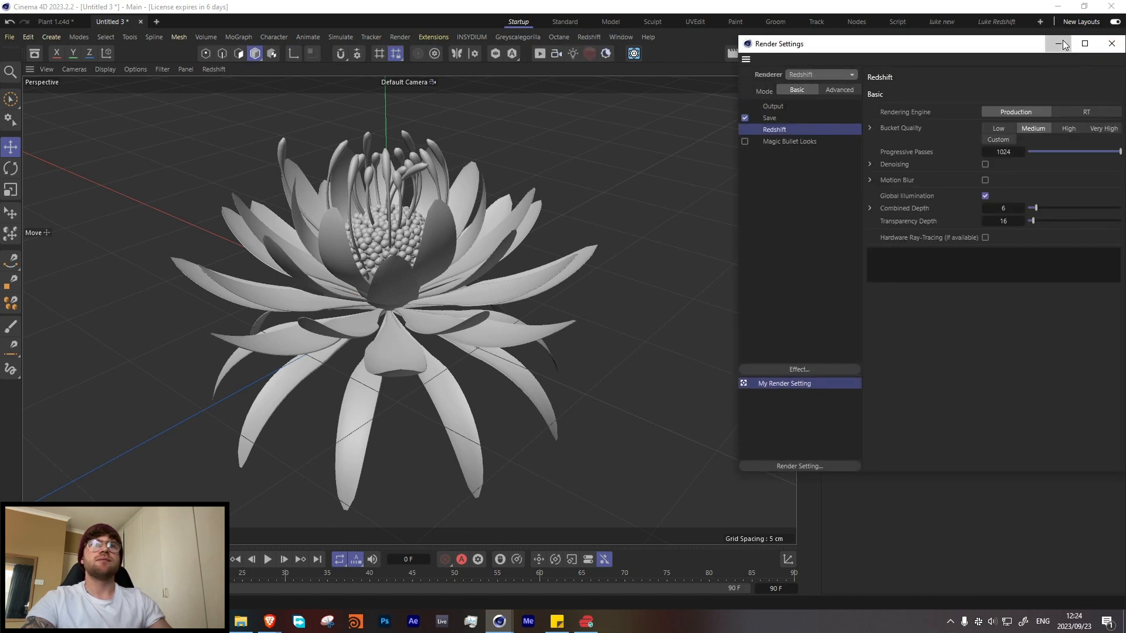
{"action": "left_click", "coordinate": [1063, 41]}
Step: Dock the Redshift RenderView beside the viewport and start the live render
{"action": "left_click", "coordinate": [589, 37]}
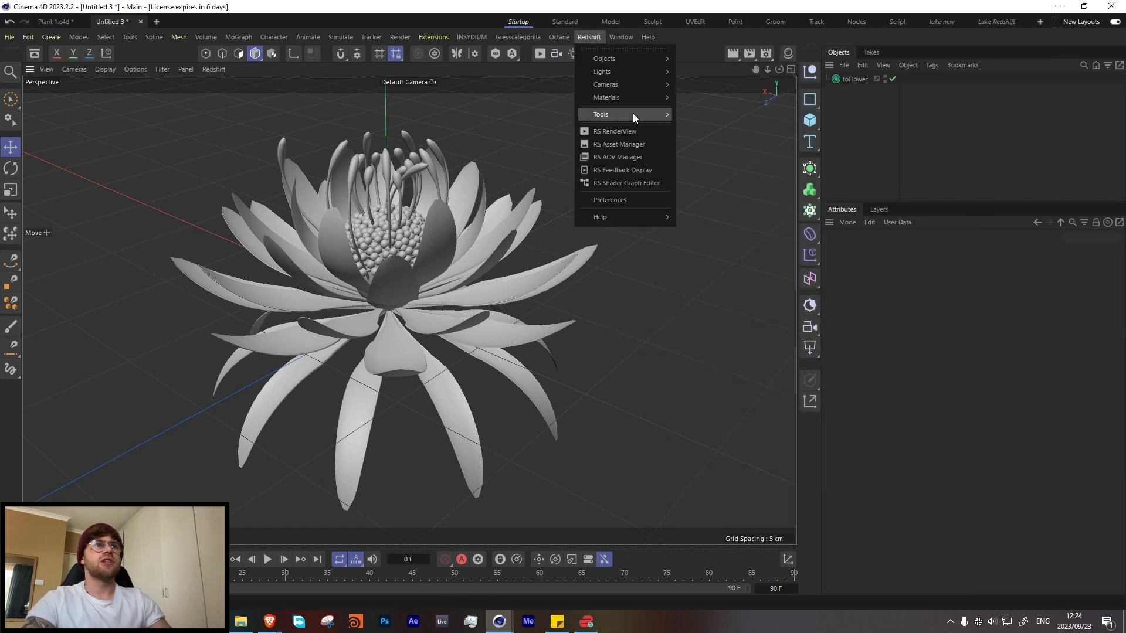
{"action": "left_click", "coordinate": [610, 136]}
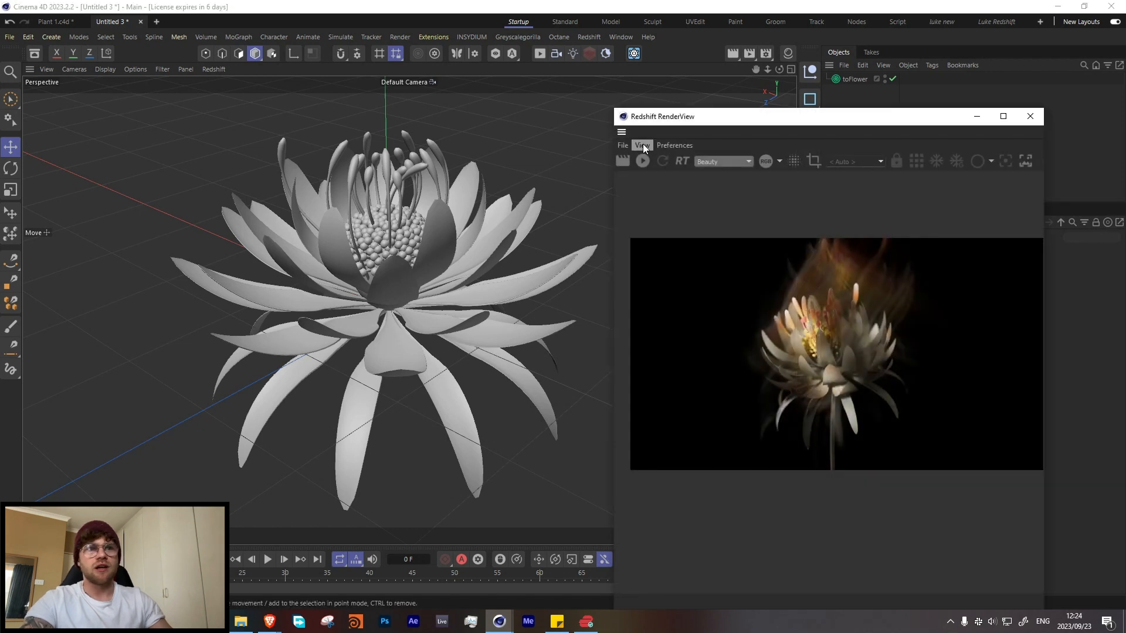
{"action": "left_click_drag", "start_coordinate": [621, 132], "coordinate": [67, 155]}
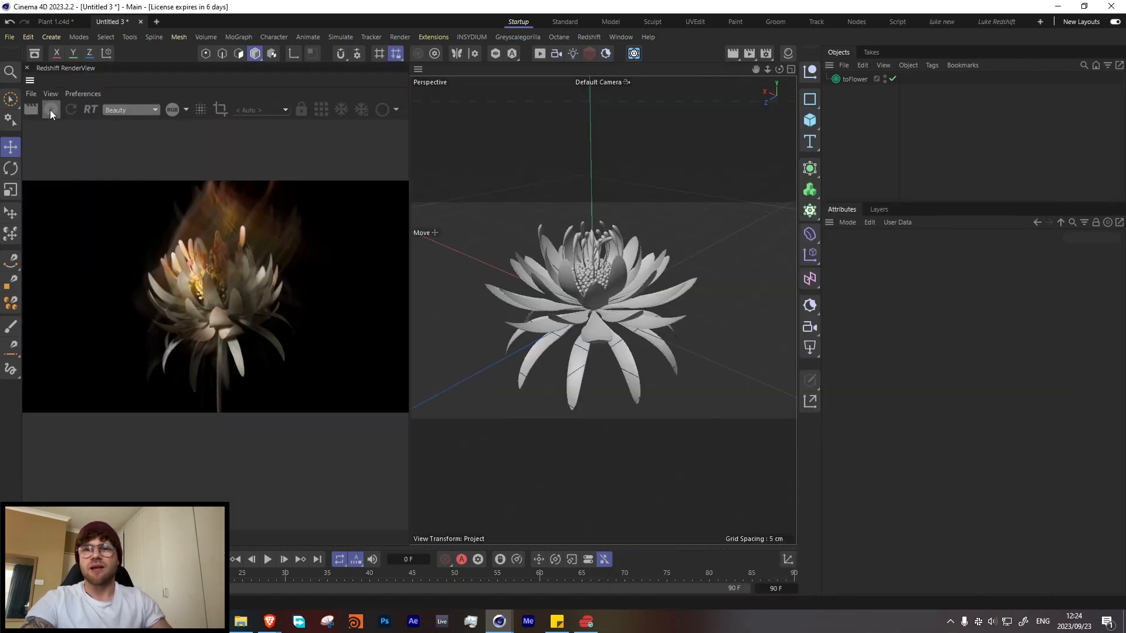
{"action": "left_click", "coordinate": [50, 111]}
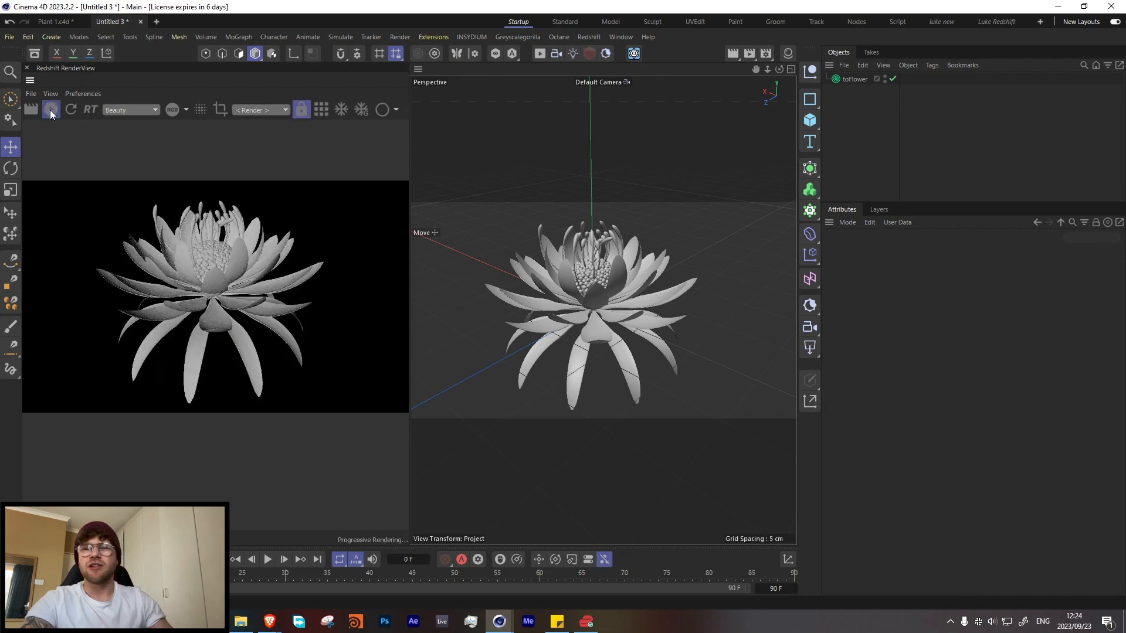
Step: Light the scene with a Redshift sky and frame the whole flower in the render
{"action": "left_click", "coordinate": [583, 37]}
{"action": "mouse_move", "coordinate": [595, 58]}
{"action": "left_click", "coordinate": [726, 104]}
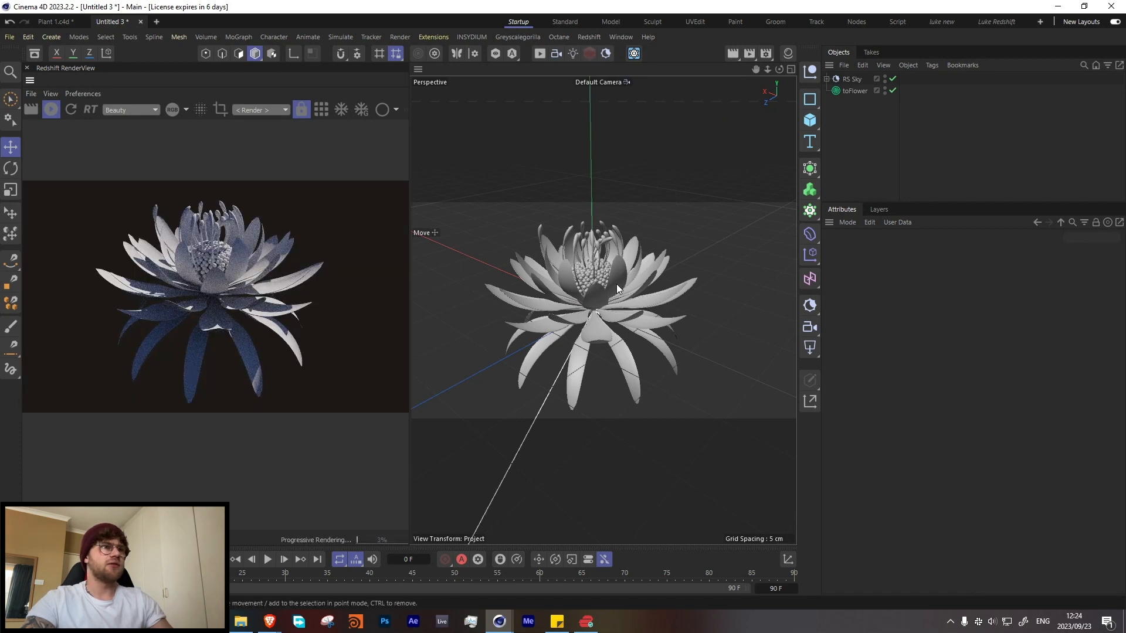
{"action": "left_click_drag", "start_coordinate": [617, 284], "coordinate": [624, 311], "text": "alt"}
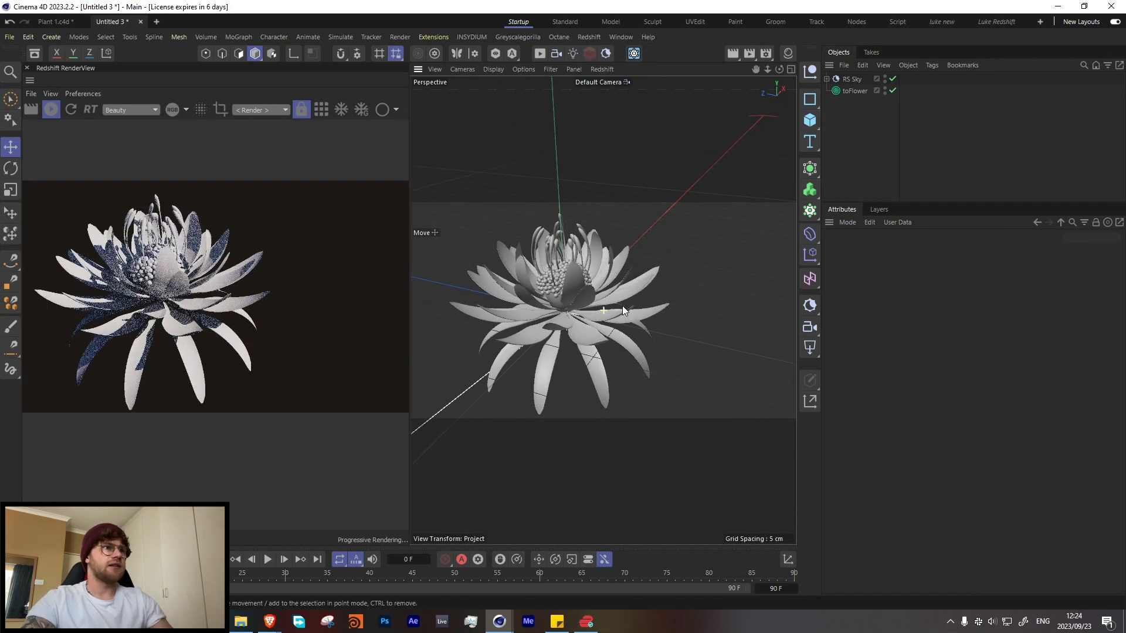
{"action": "middle_click_drag", "start_coordinate": [623, 311], "coordinate": [659, 307], "text": "alt"}
{"action": "scroll", "coordinate": [328, 280], "scroll_direction": "down", "scroll_amount": 3}
{"action": "left_click_drag", "start_coordinate": [645, 283], "coordinate": [636, 303], "text": "alt"}
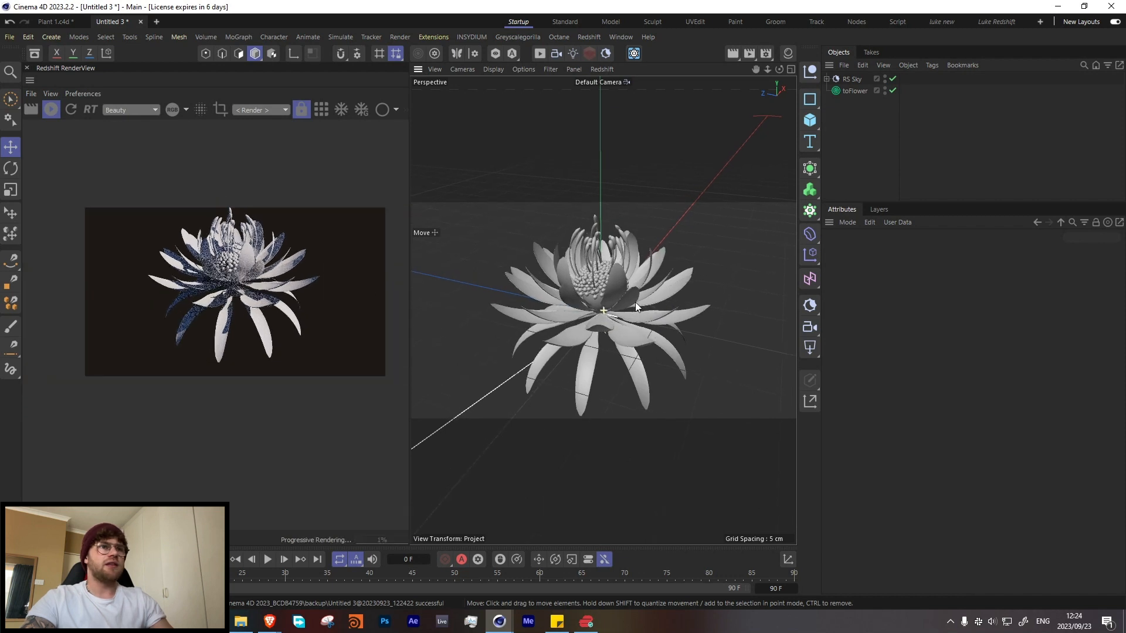
Step: Disable every toFlower layer except the first petal layer
{"action": "left_click", "coordinate": [855, 91]}
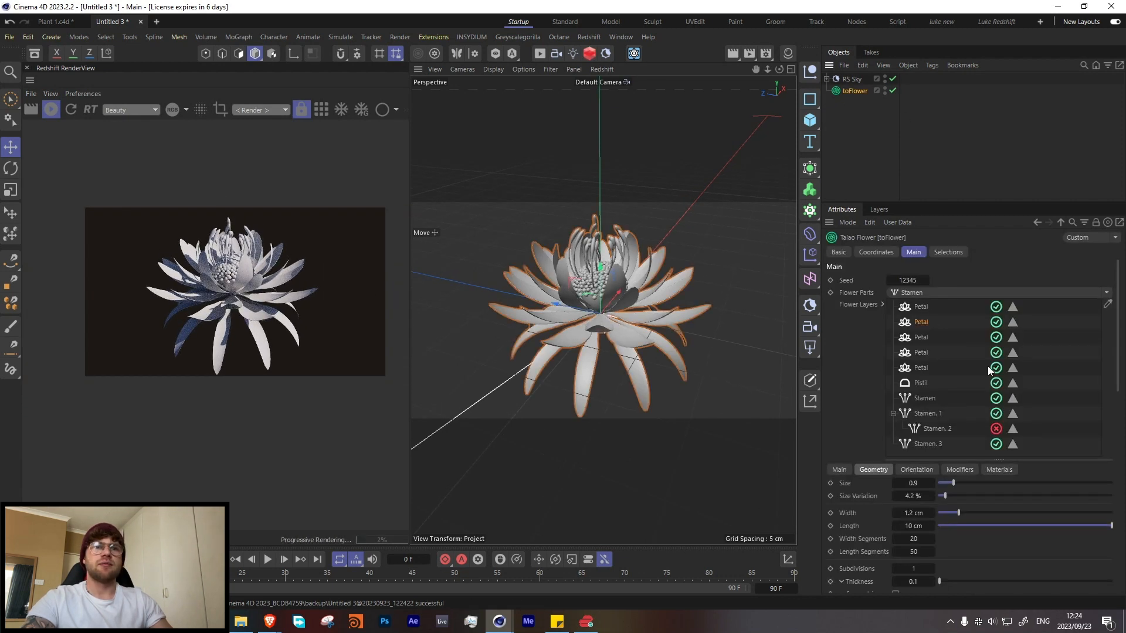
{"action": "left_click", "coordinate": [996, 444]}
{"action": "left_click", "coordinate": [996, 414]}
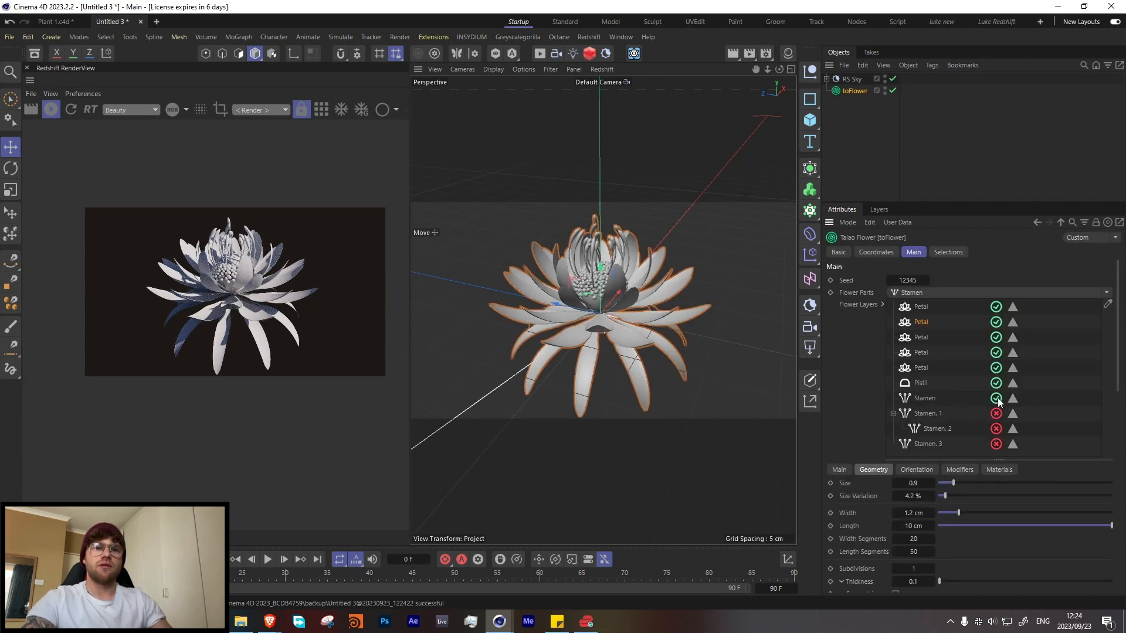
{"action": "left_click", "coordinate": [997, 322]}
{"action": "left_click", "coordinate": [996, 337]}
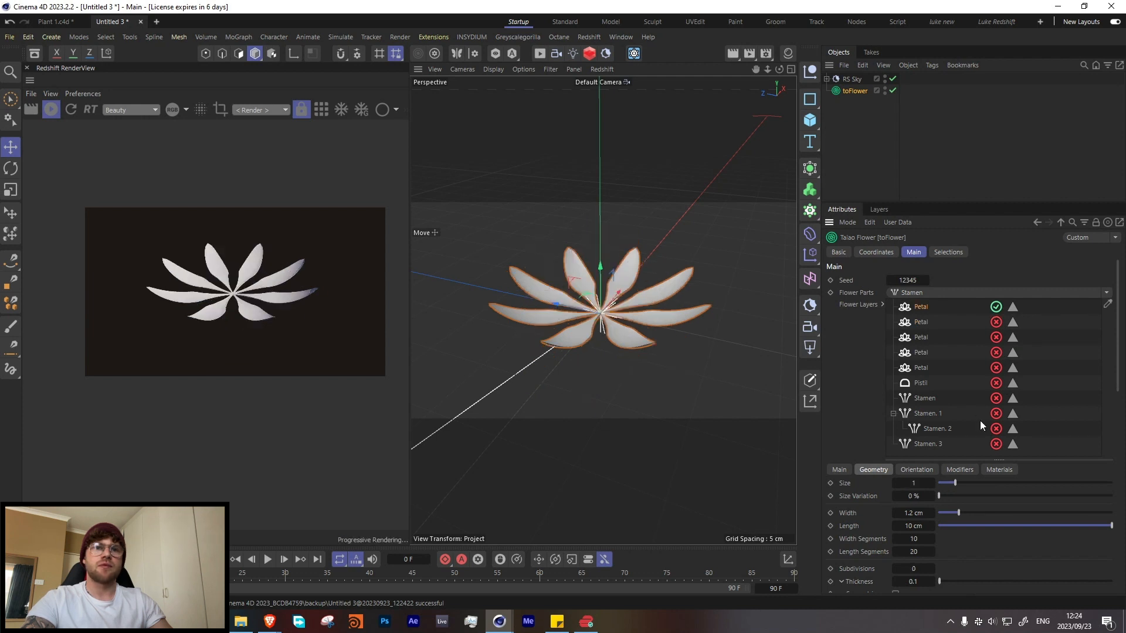
Step: Create a Redshift Standard material and assign it to the first petal layer
{"action": "left_click", "coordinate": [1005, 471]}
{"action": "left_click", "coordinate": [788, 54]}
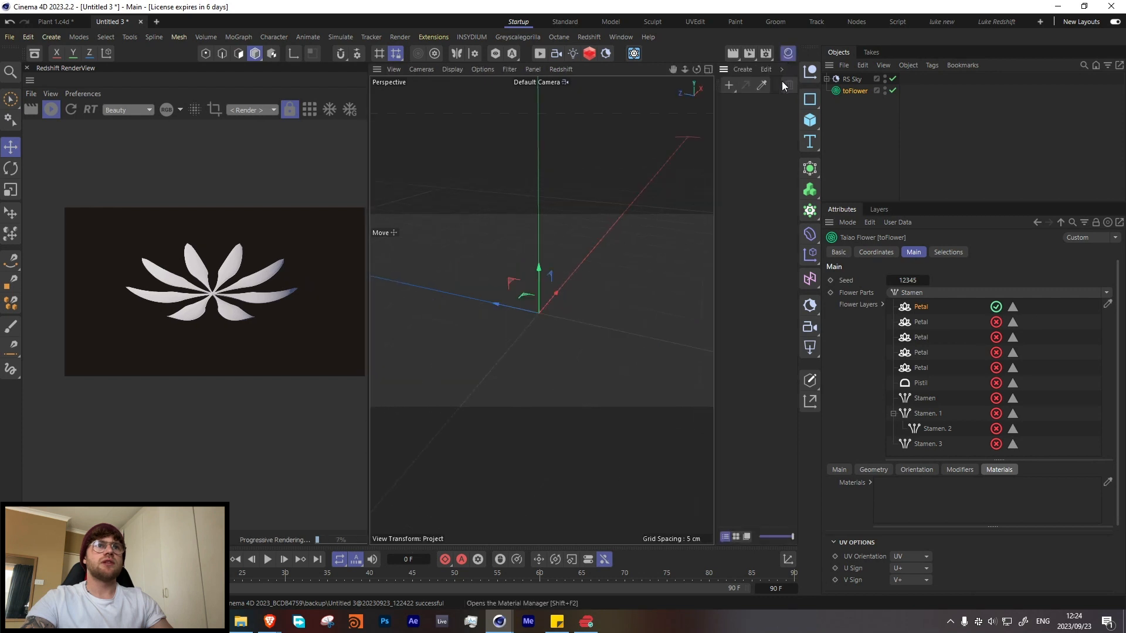
{"action": "left_click", "coordinate": [742, 70]}
{"action": "mouse_move", "coordinate": [765, 130]}
{"action": "mouse_move", "coordinate": [899, 136]}
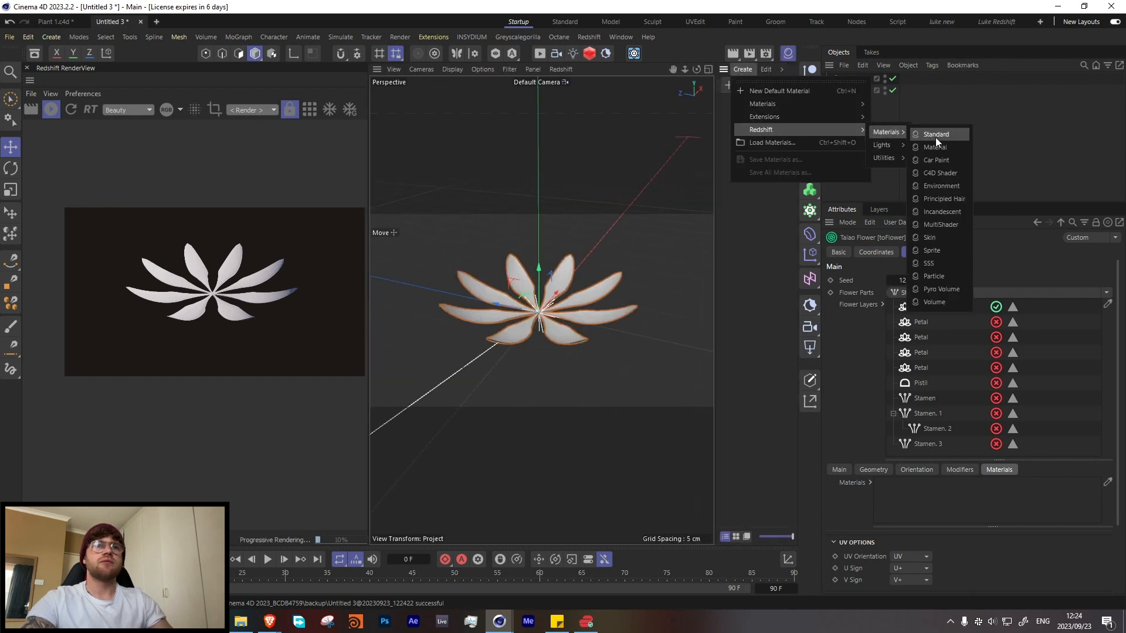
{"action": "left_click", "coordinate": [938, 136]}
{"action": "left_click", "coordinate": [854, 91]}
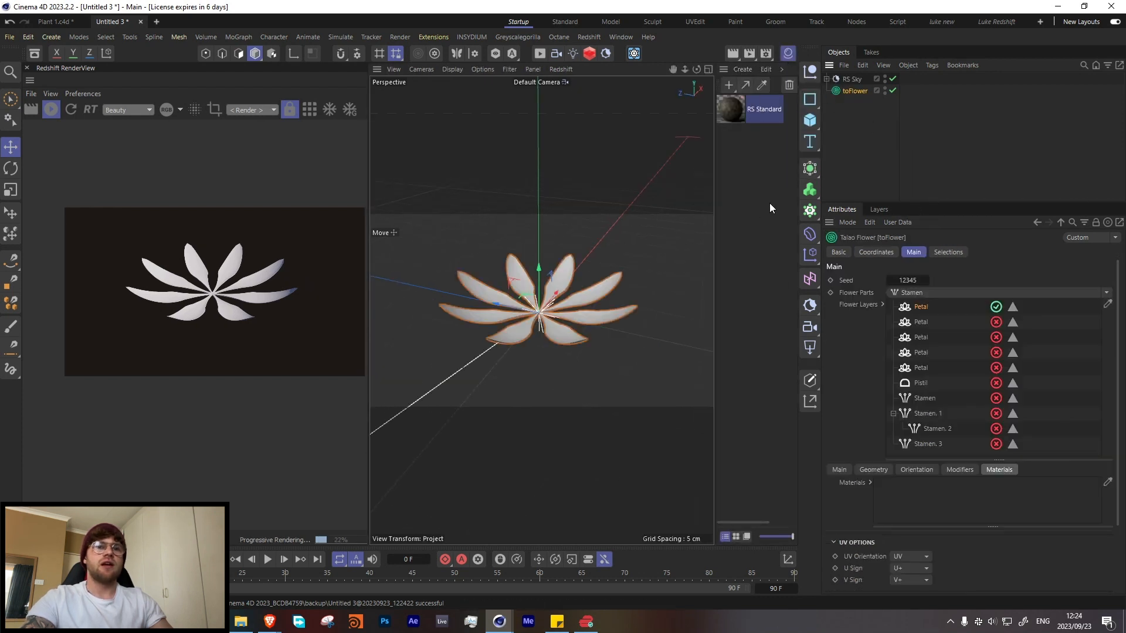
{"action": "left_click_drag", "start_coordinate": [737, 115], "coordinate": [932, 497]}
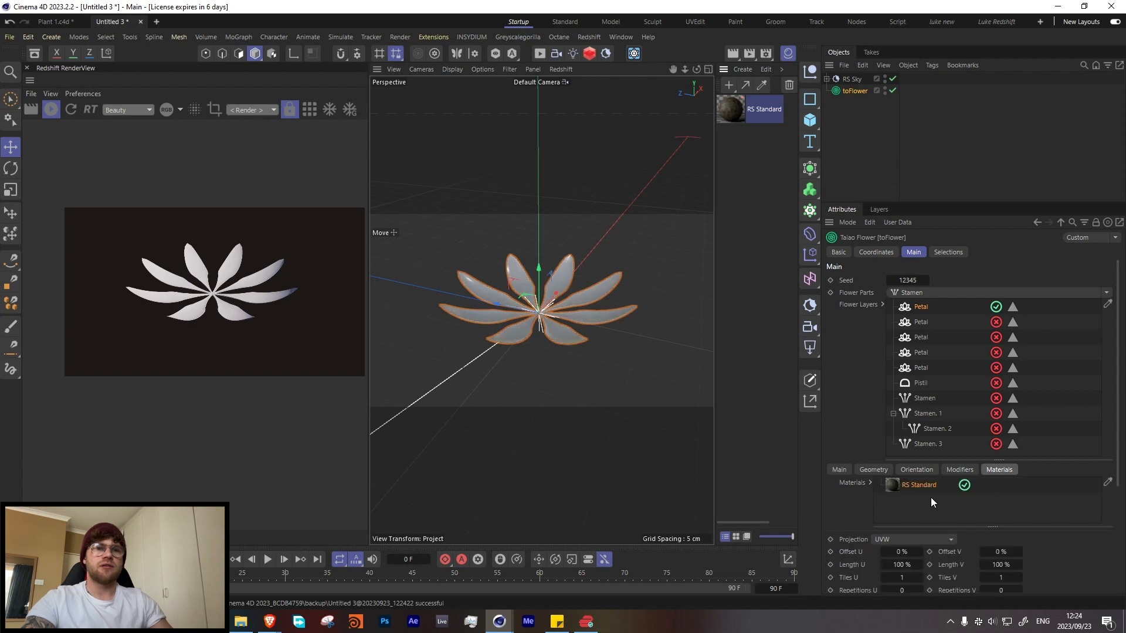
Step: Open the first petal's RS Standard material for node editing, add a Ramp node and connect it to the base Color
{"action": "scroll", "coordinate": [557, 322], "scroll_direction": "up", "scroll_amount": 2}
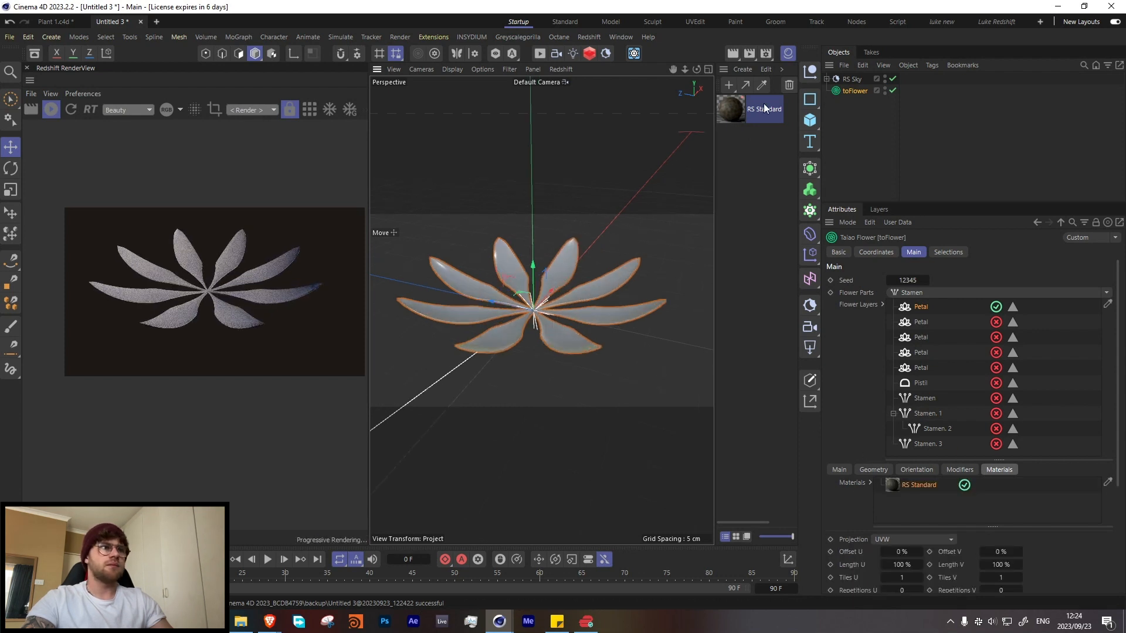
{"action": "scroll", "coordinate": [539, 326], "scroll_direction": "up", "scroll_amount": 3}
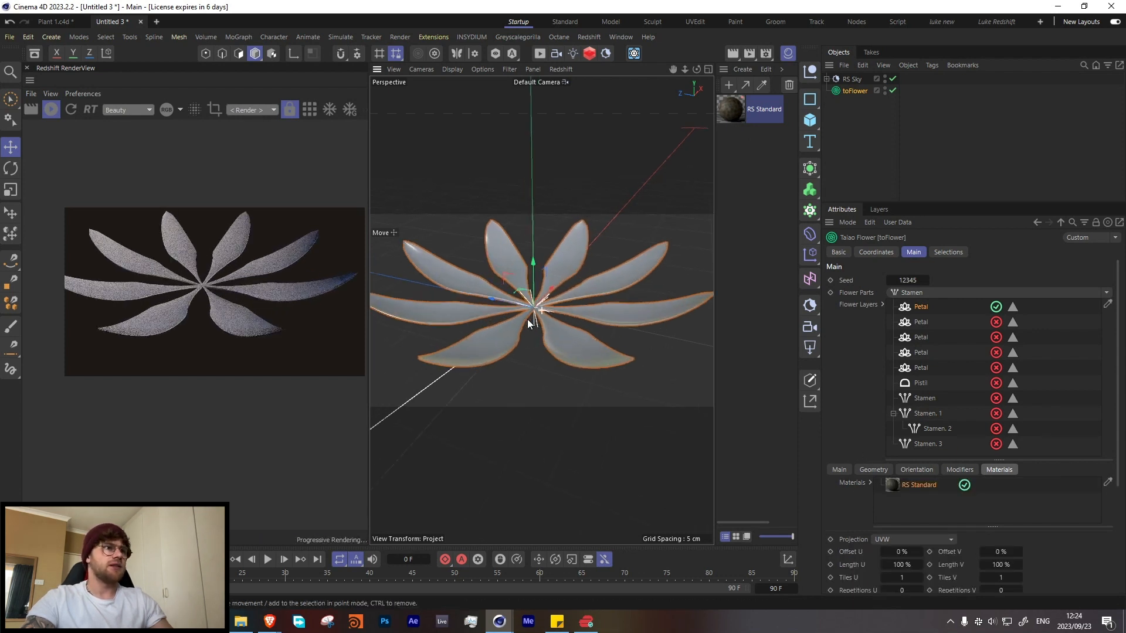
{"action": "double_click", "coordinate": [724, 112]}
{"action": "key", "text": "shift+c"}
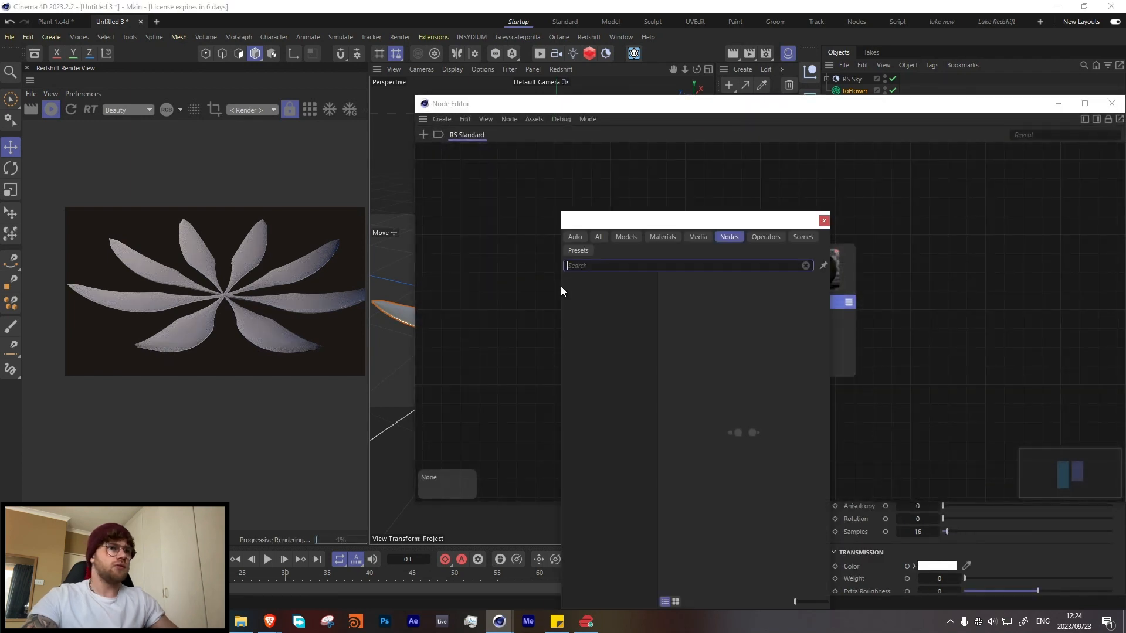
{"action": "type", "text": "ramp"}
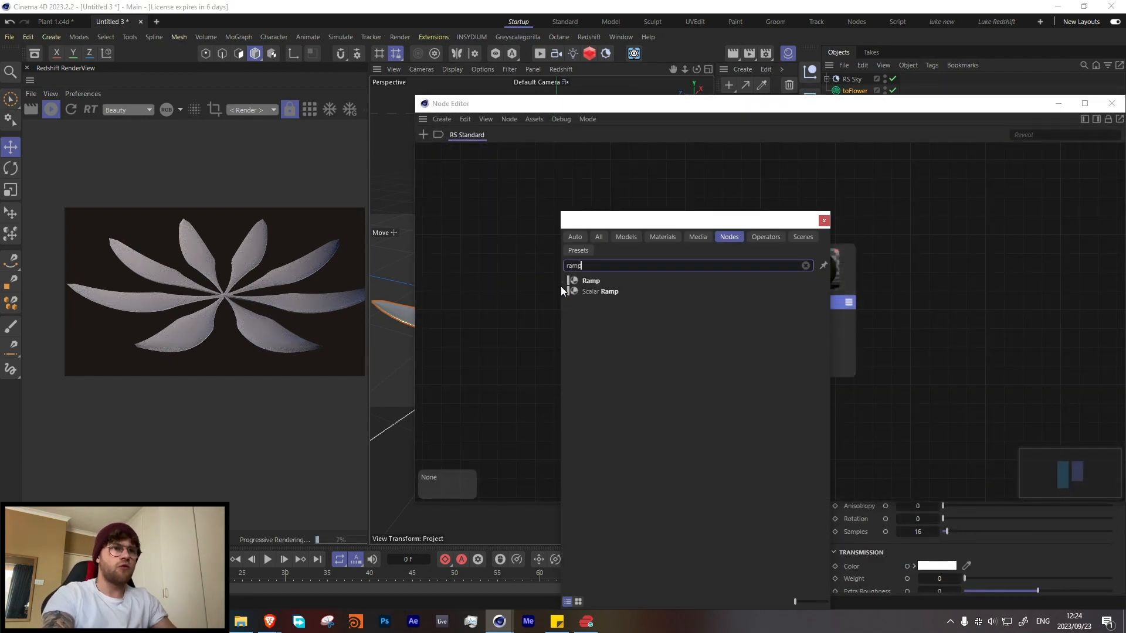
{"action": "key", "text": "Return"}
{"action": "left_click_drag", "start_coordinate": [546, 269], "coordinate": [465, 296]}
{"action": "left_click_drag", "start_coordinate": [516, 329], "coordinate": [684, 341]}
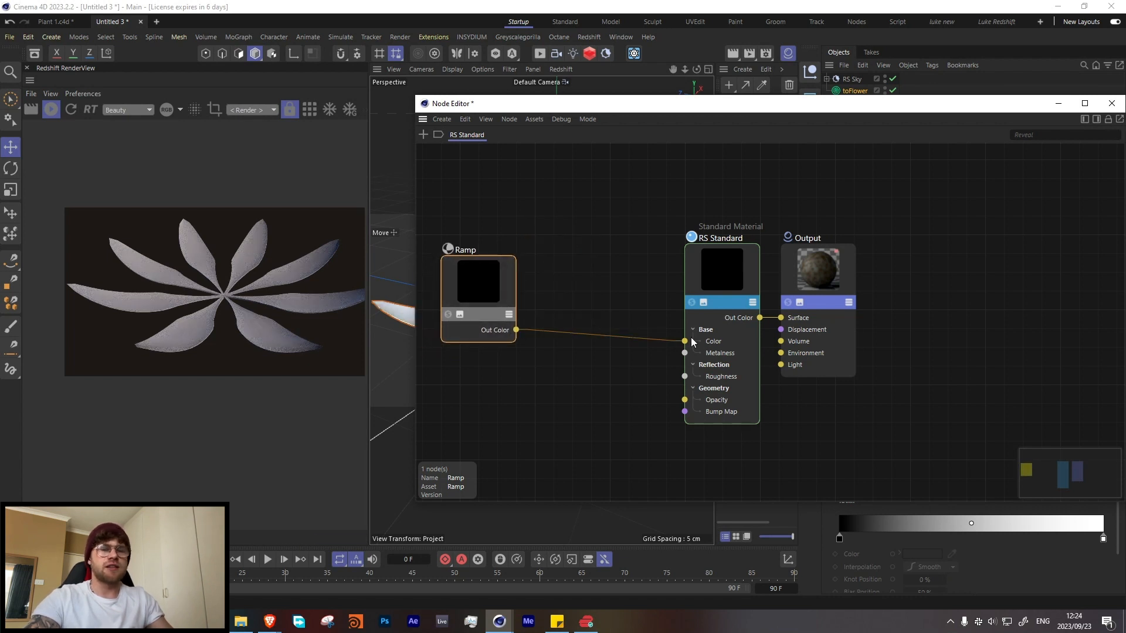
{"action": "left_click_drag", "start_coordinate": [479, 296], "coordinate": [506, 293]}
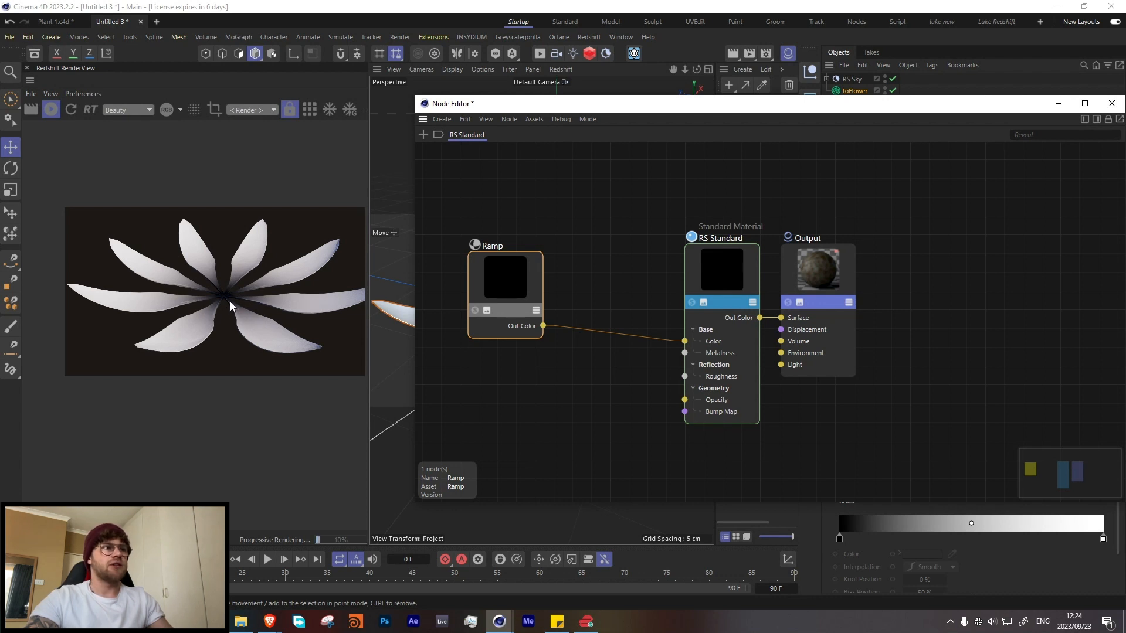
Step: Show the node attributes inside the Node Editor and recolour the ramp's white end knot to a pale cream
{"action": "left_click", "coordinate": [1096, 118]}
{"action": "left_click_drag", "start_coordinate": [956, 105], "coordinate": [879, 61]}
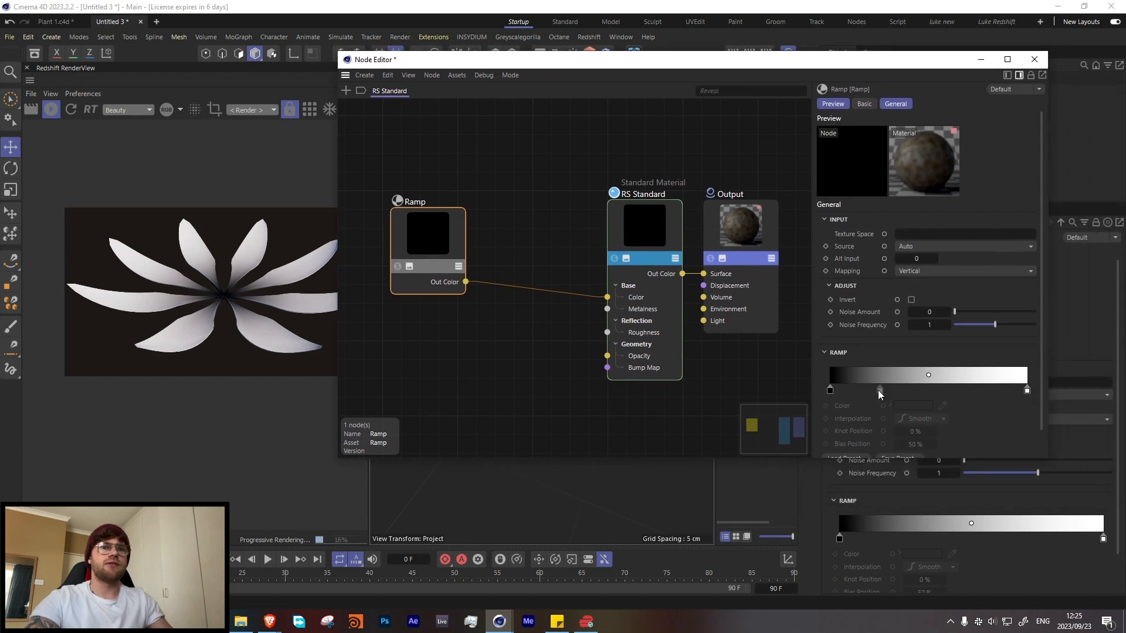
{"action": "double_click", "coordinate": [1027, 390]}
{"action": "left_click_drag", "start_coordinate": [826, 399], "coordinate": [831, 415]}
{"action": "left_click", "coordinate": [849, 445]}
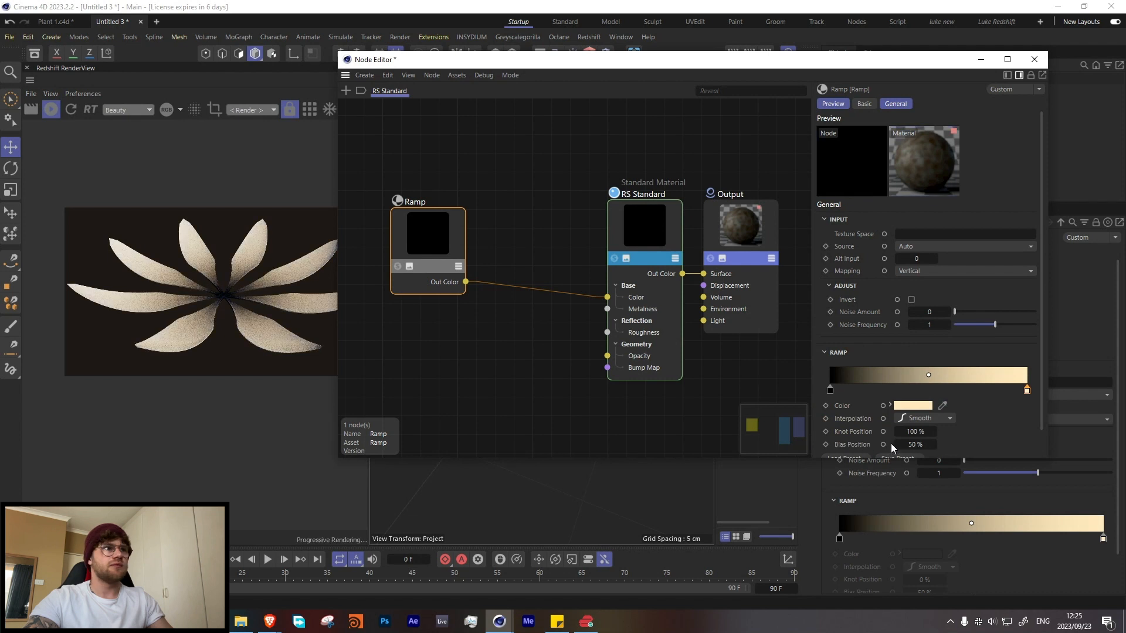
Step: Add a middle ramp knot at about 52% and colour it muted green with hue 93° and saturation 21%
{"action": "double_click", "coordinate": [927, 390]}
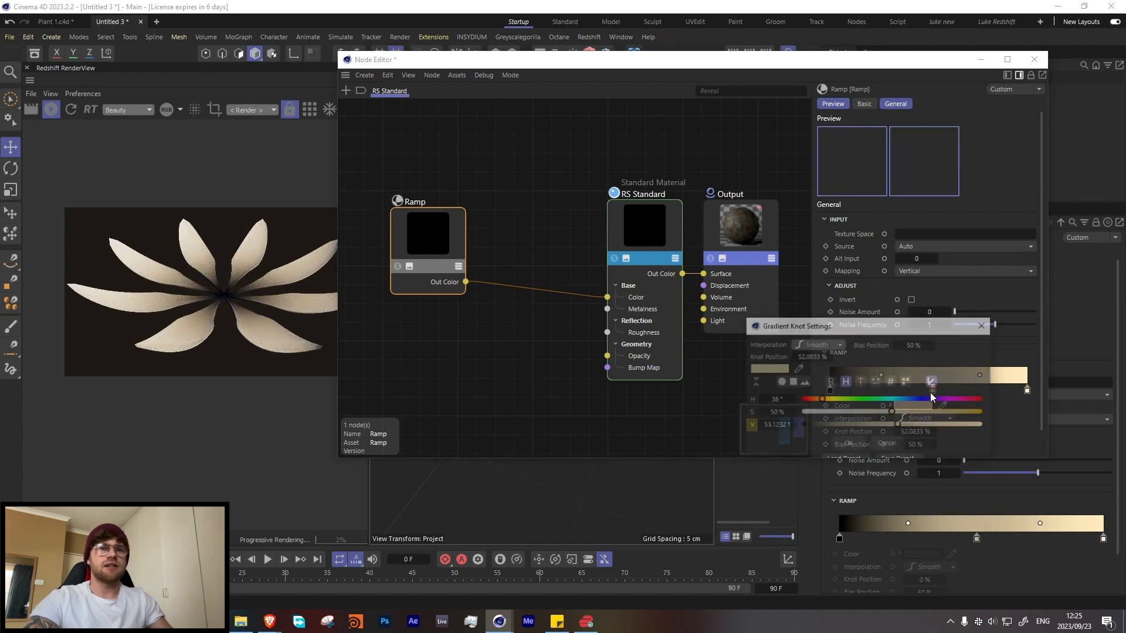
{"action": "left_click", "coordinate": [849, 399]}
{"action": "left_click", "coordinate": [843, 442]}
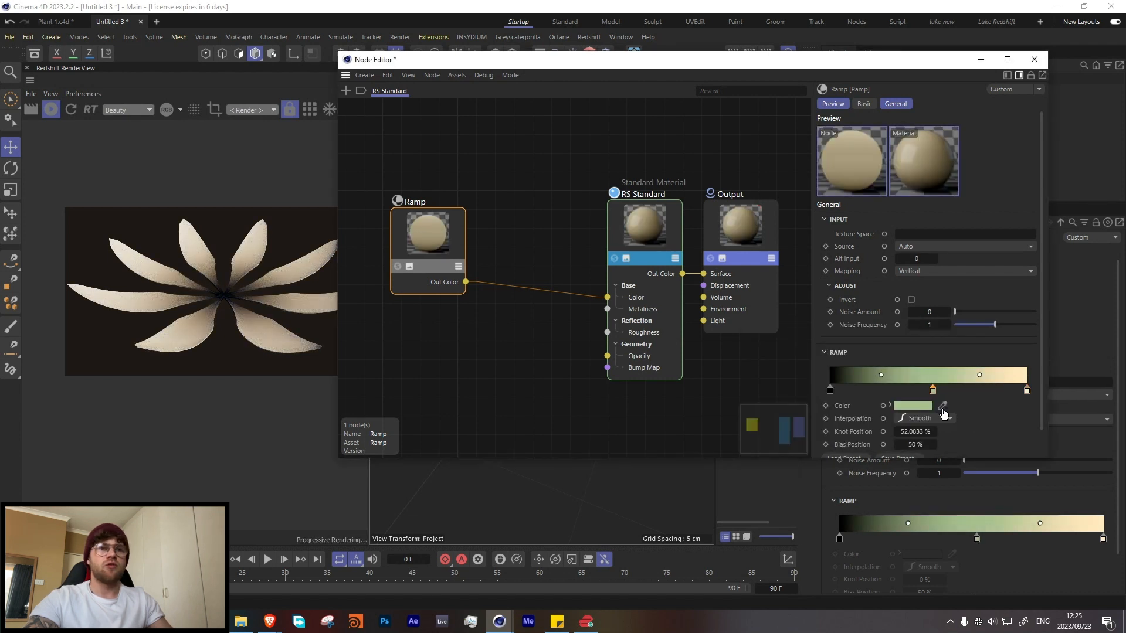
{"action": "double_click", "coordinate": [932, 391]}
{"action": "left_click_drag", "start_coordinate": [889, 416], "coordinate": [840, 416]}
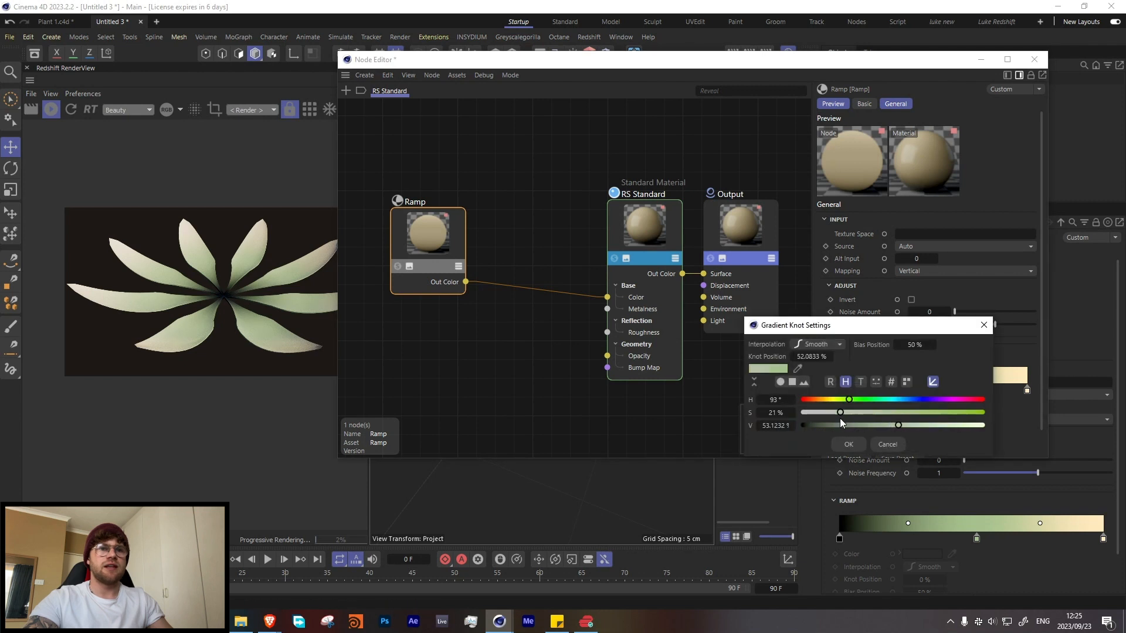
{"action": "left_click", "coordinate": [848, 445]}
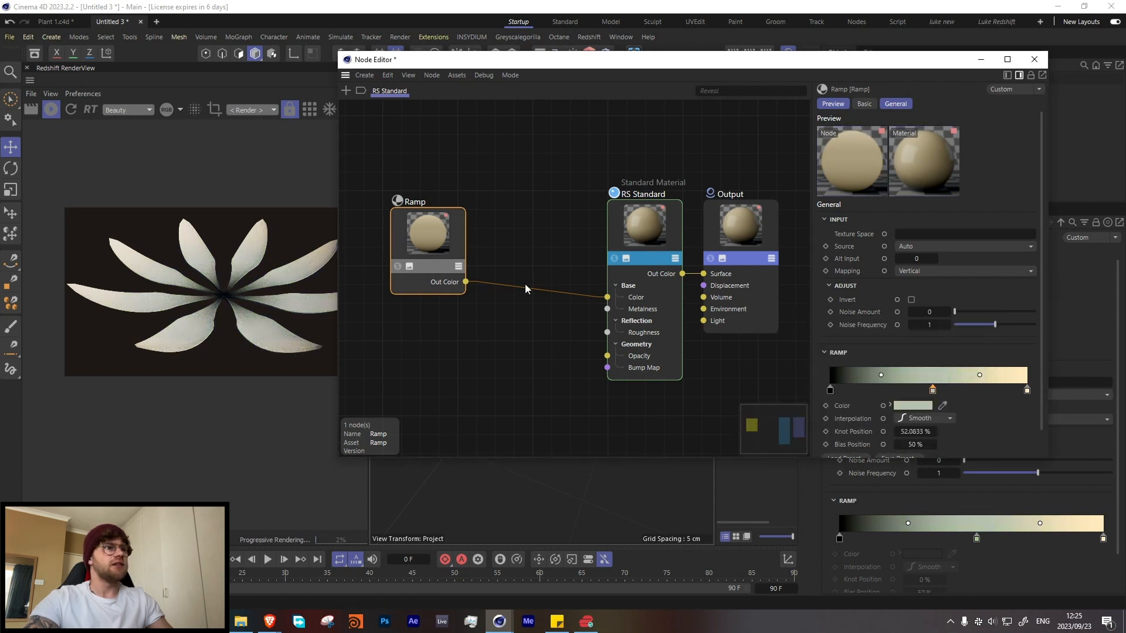
Step: Add a Maxon Noise node and connect its Out Color to the Ramp's Alt Input
{"action": "left_click_drag", "start_coordinate": [432, 236], "coordinate": [446, 196]}
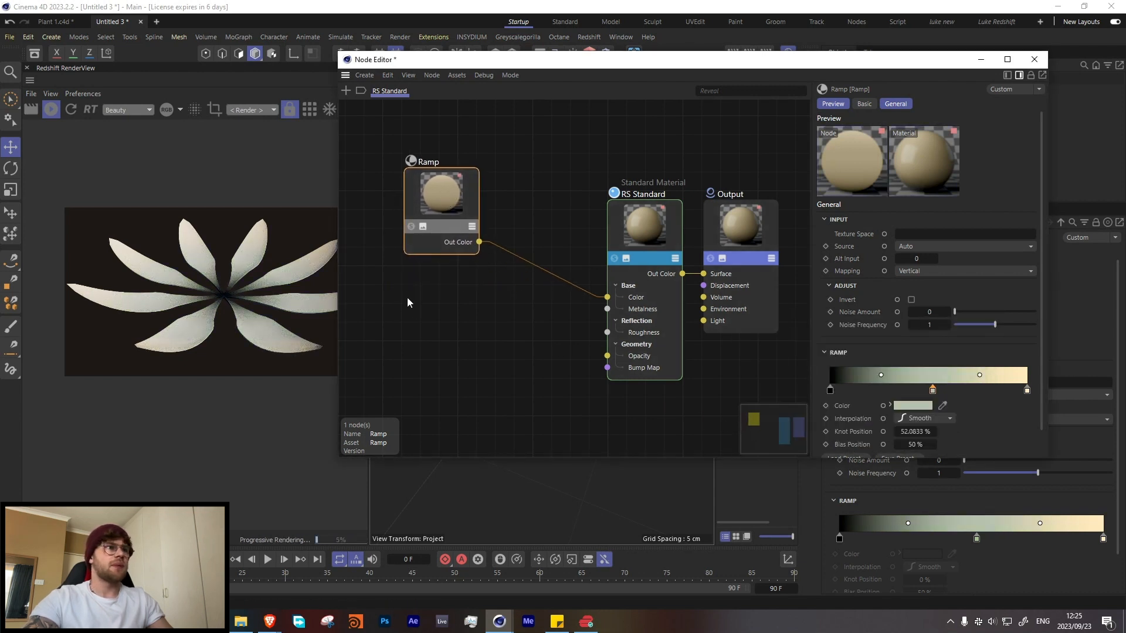
{"action": "double_click", "coordinate": [407, 307]}
{"action": "type", "text": "max"}
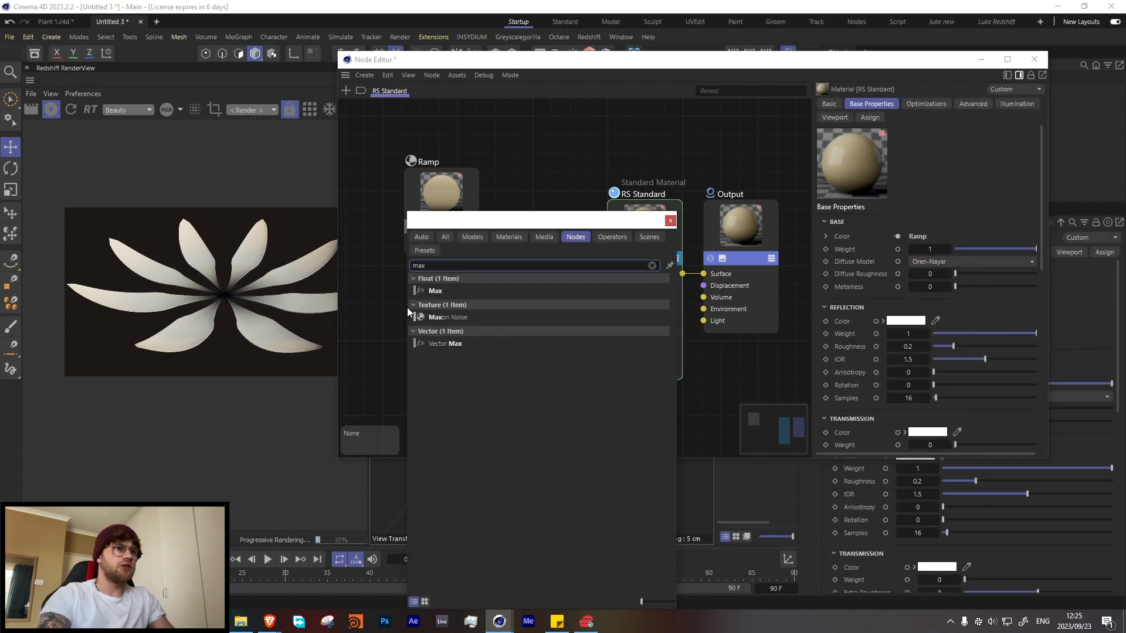
{"action": "double_click", "coordinate": [440, 317]}
{"action": "left_click_drag", "start_coordinate": [416, 287], "coordinate": [397, 273]}
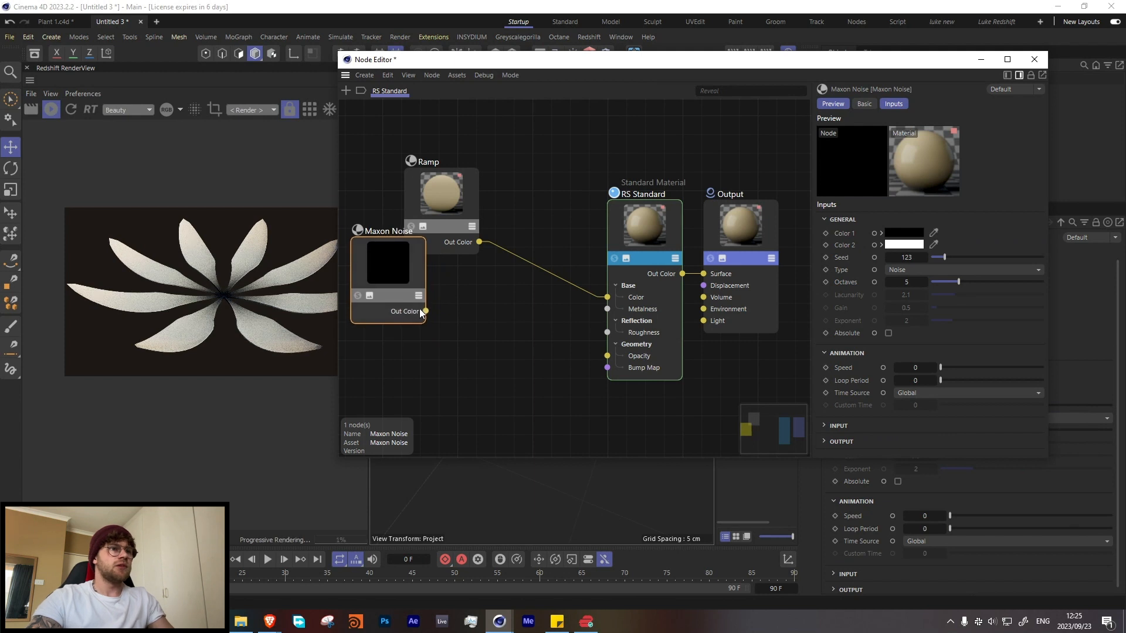
{"action": "left_click_drag", "start_coordinate": [426, 311], "coordinate": [426, 199]}
{"action": "mouse_move", "coordinate": [469, 227]}
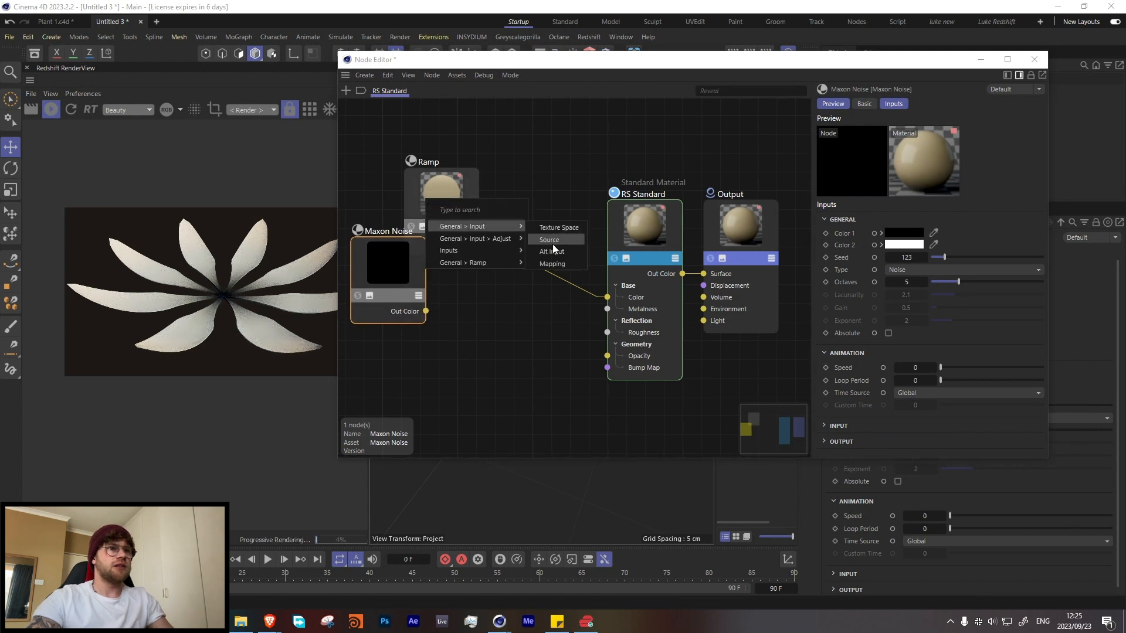
{"action": "left_click", "coordinate": [555, 253]}
{"action": "left_click_drag", "start_coordinate": [398, 260], "coordinate": [378, 255]}
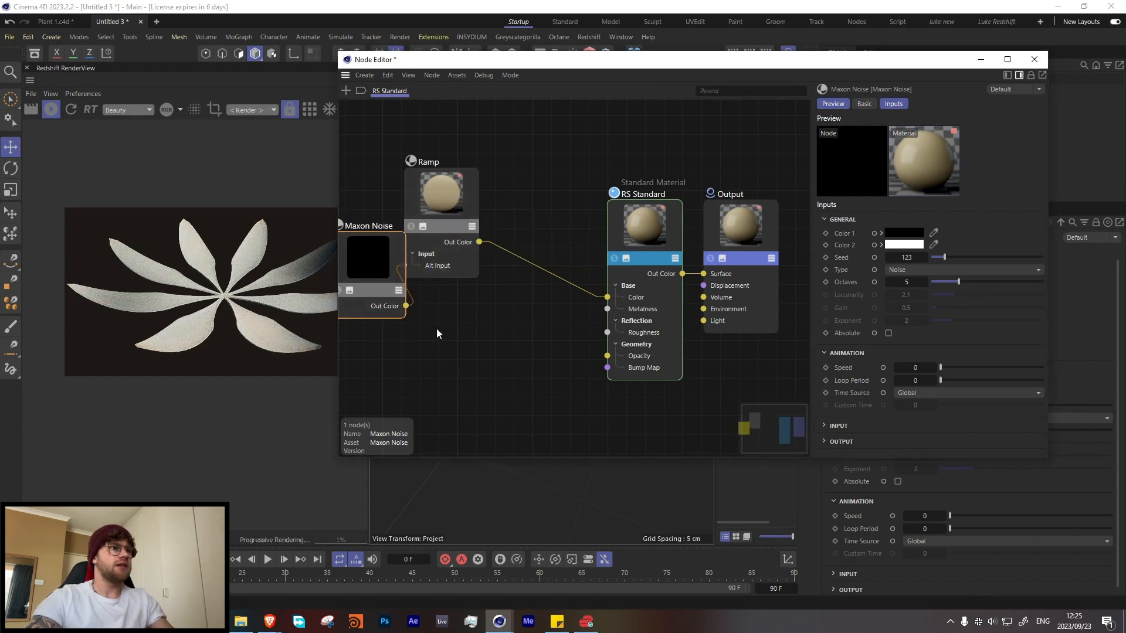
{"action": "middle_click_drag", "start_coordinate": [359, 326], "coordinate": [424, 319]}
Step: Solo the Maxon Noise to preview it on the petals, try the Hama type and set the type to Luka
{"action": "left_click", "coordinate": [403, 283]}
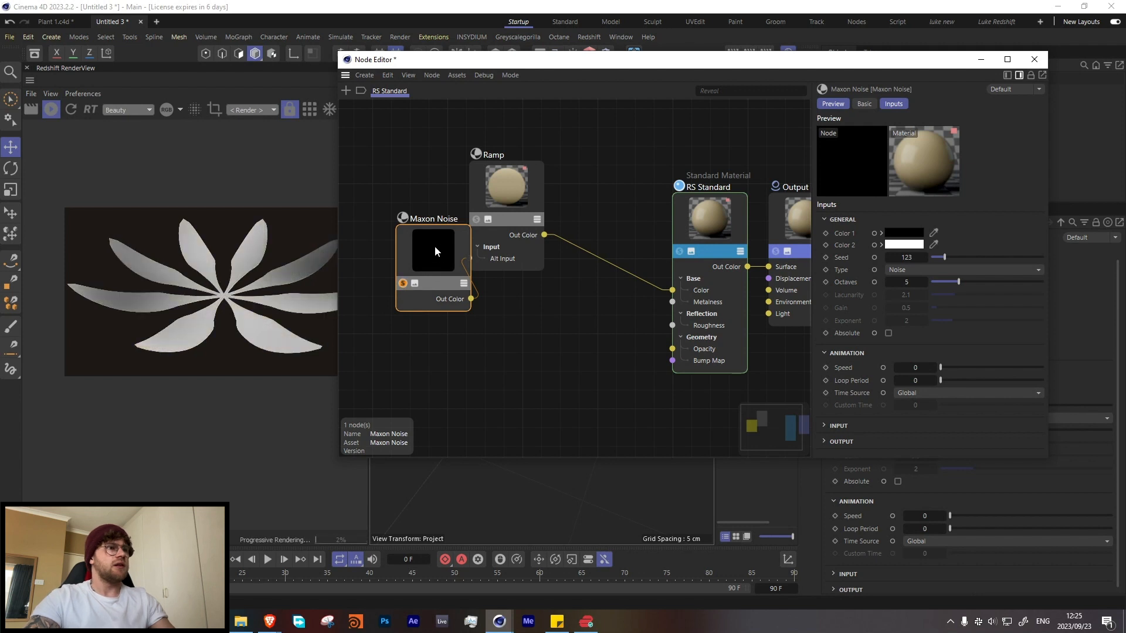
{"action": "left_click", "coordinate": [896, 273]}
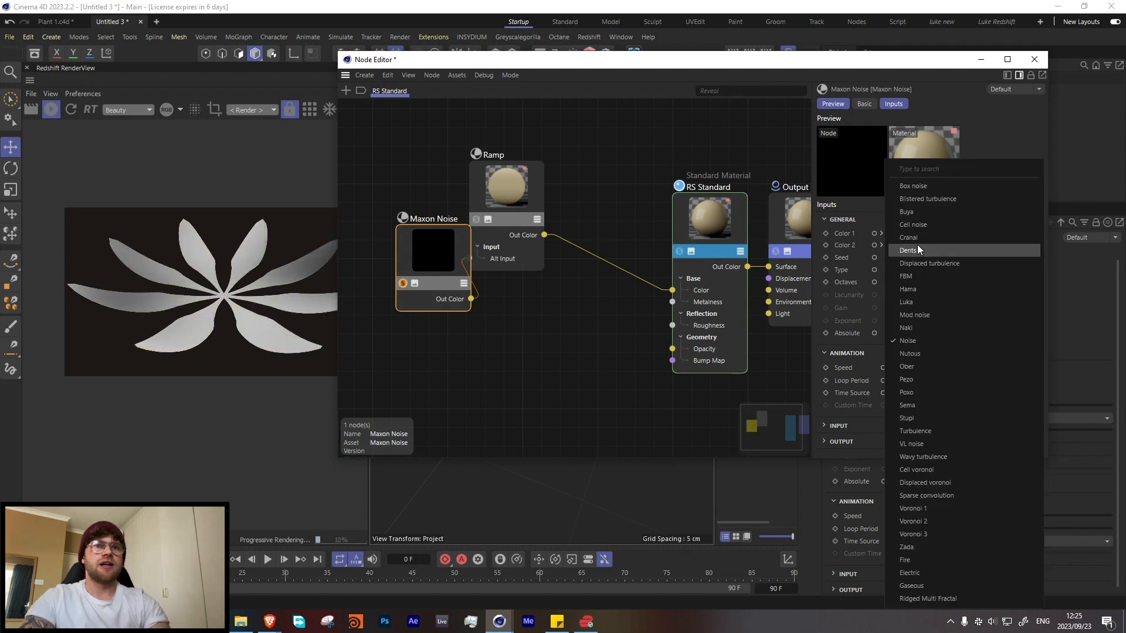
{"action": "left_click", "coordinate": [909, 291]}
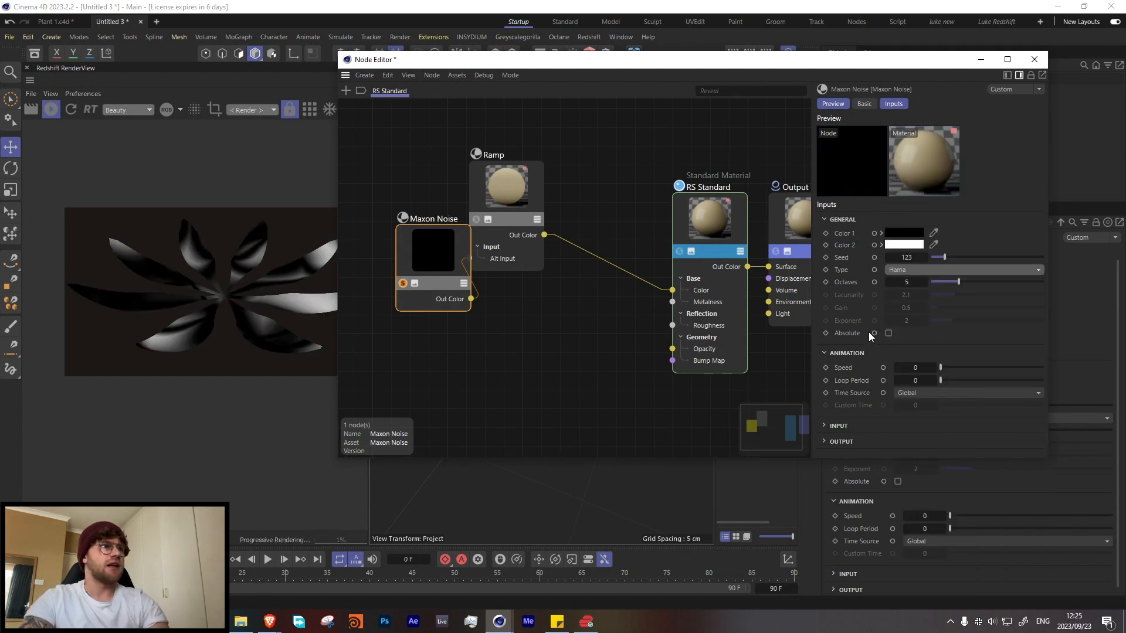
{"action": "left_click", "coordinate": [899, 274]}
{"action": "left_click", "coordinate": [903, 301]}
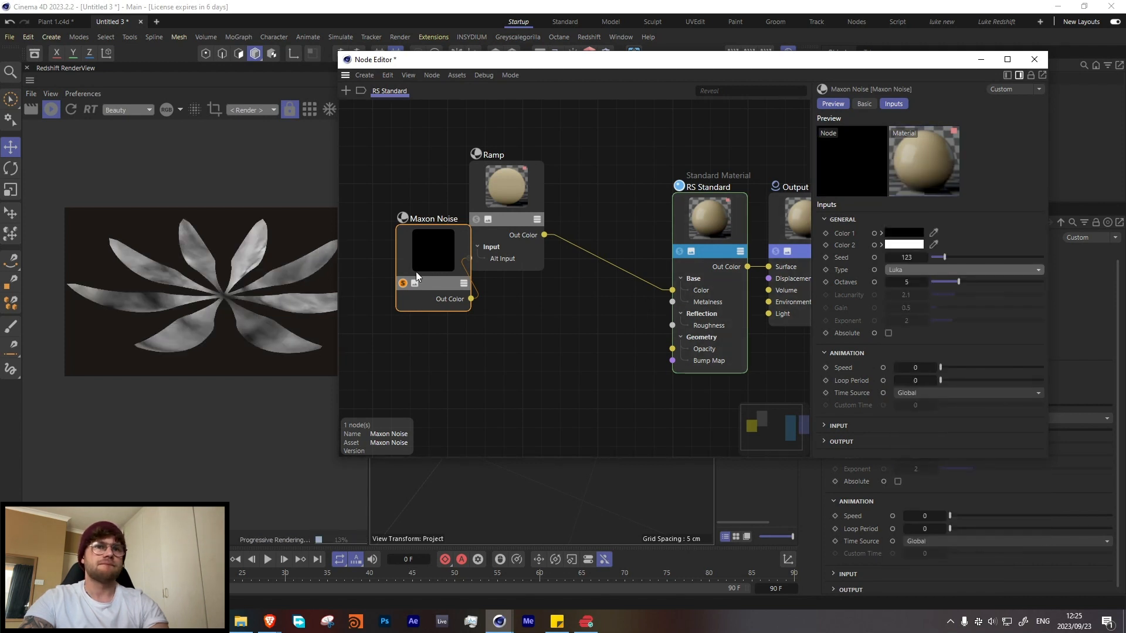
{"action": "left_click_drag", "start_coordinate": [444, 251], "coordinate": [419, 232]}
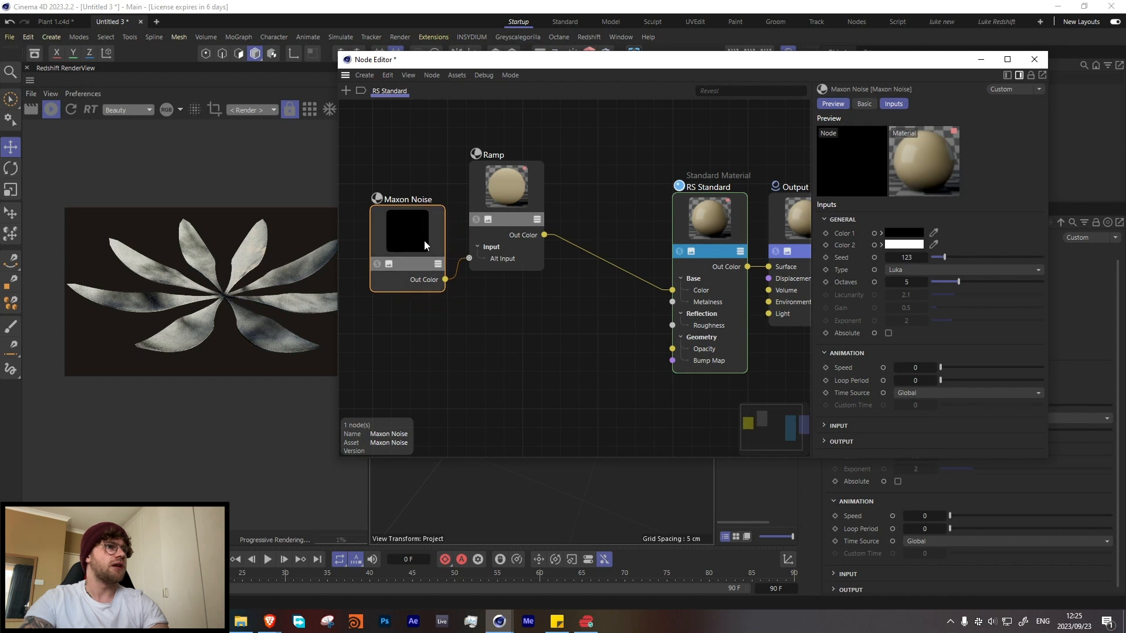
Step: Raise the Maxon Noise output brightness to 0.28
{"action": "left_click", "coordinate": [862, 441]}
{"action": "scroll", "coordinate": [889, 375], "scroll_direction": "down", "scroll_amount": 2}
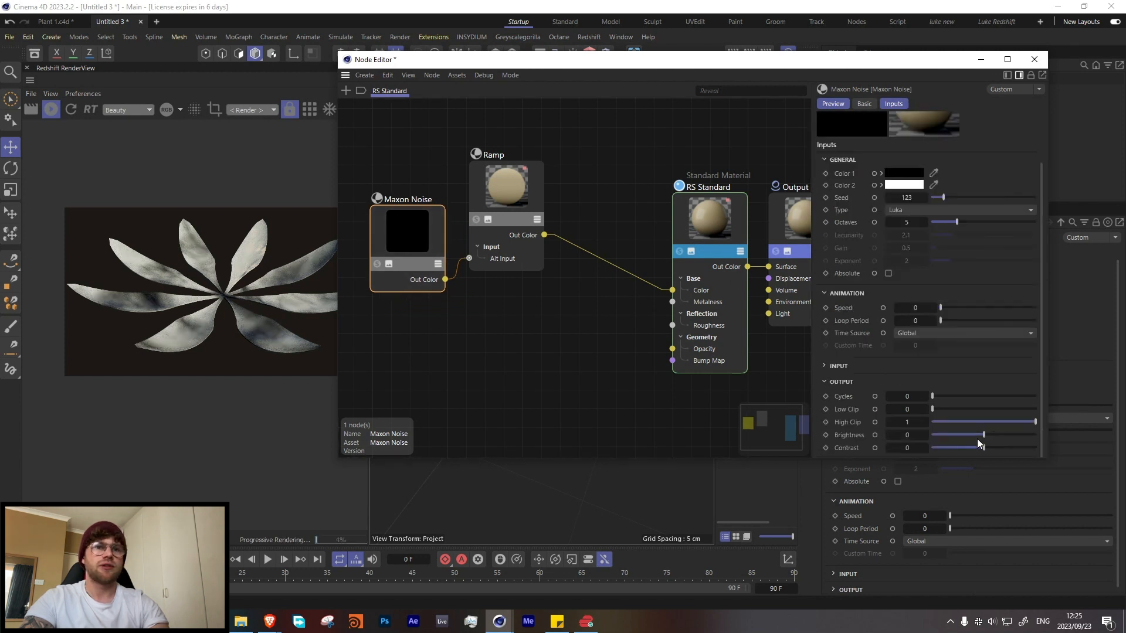
{"action": "left_click_drag", "start_coordinate": [977, 438], "coordinate": [1002, 437]}
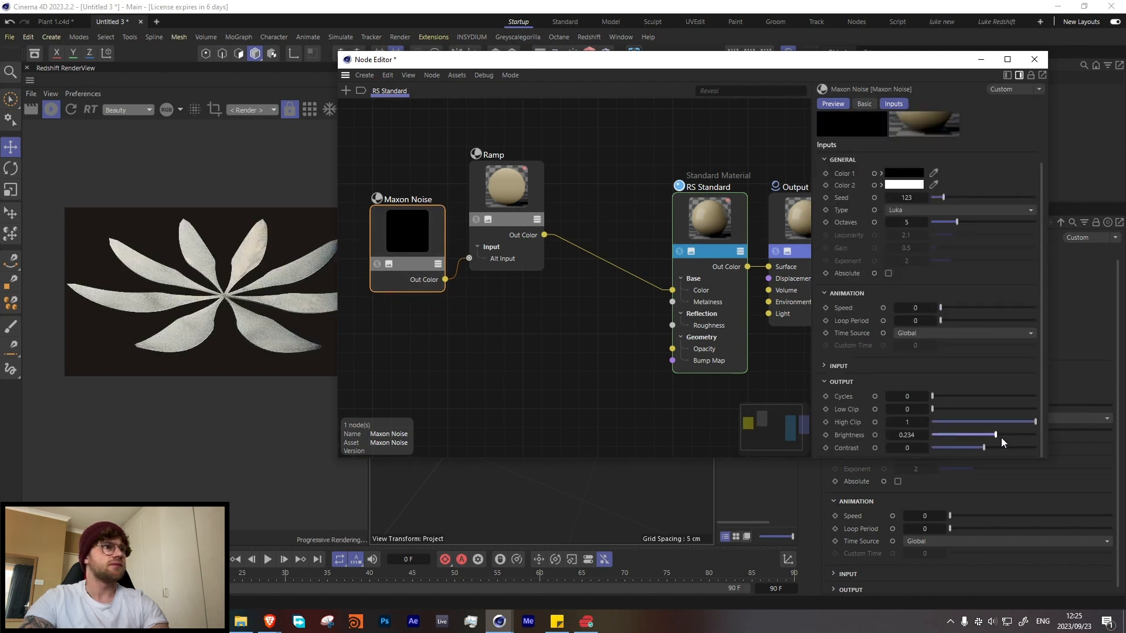
{"action": "left_click", "coordinate": [998, 434]}
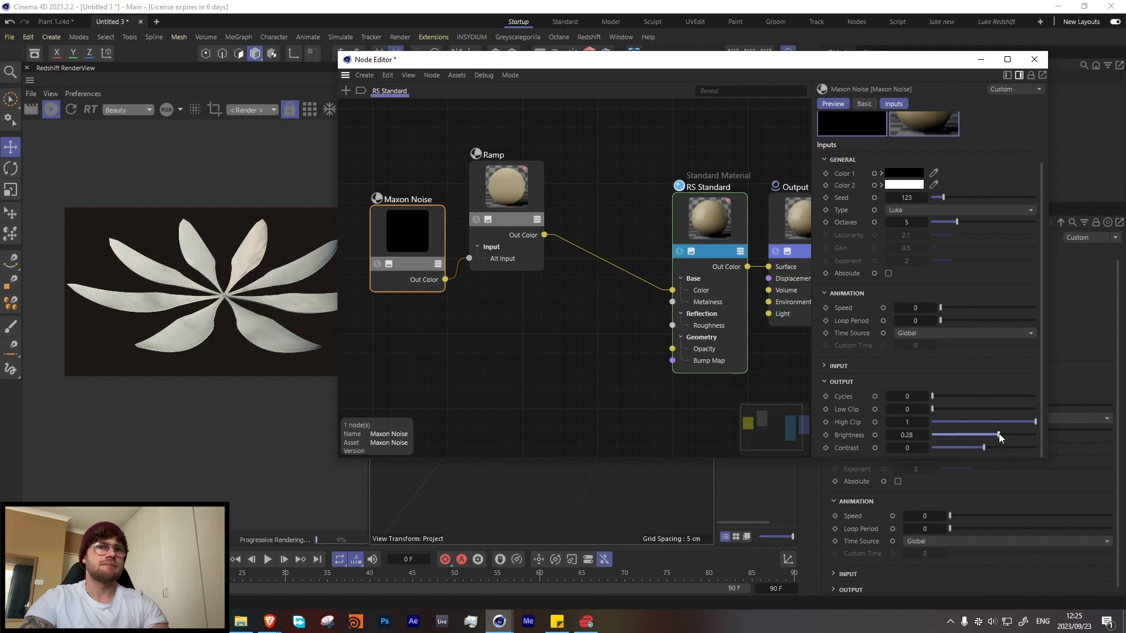
Step: Disconnect the Maxon Noise from the Ramp and move the noise node below the Ramp
{"action": "left_click", "coordinate": [461, 267]}
{"action": "key", "text": "Delete"}
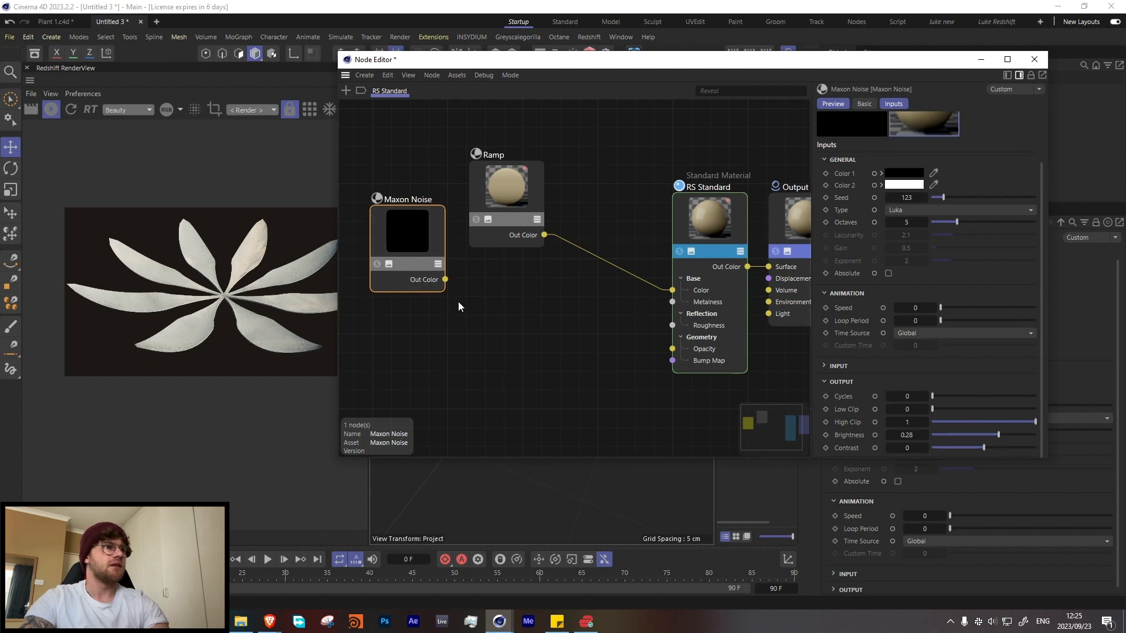
{"action": "left_click", "coordinate": [507, 198]}
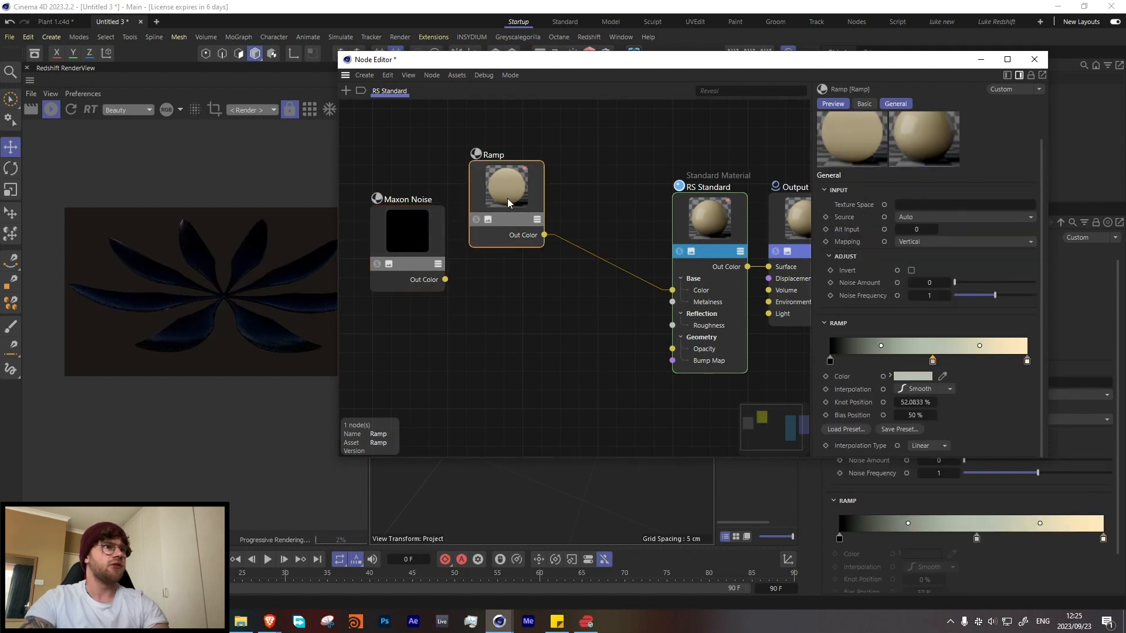
{"action": "left_click", "coordinate": [475, 221]}
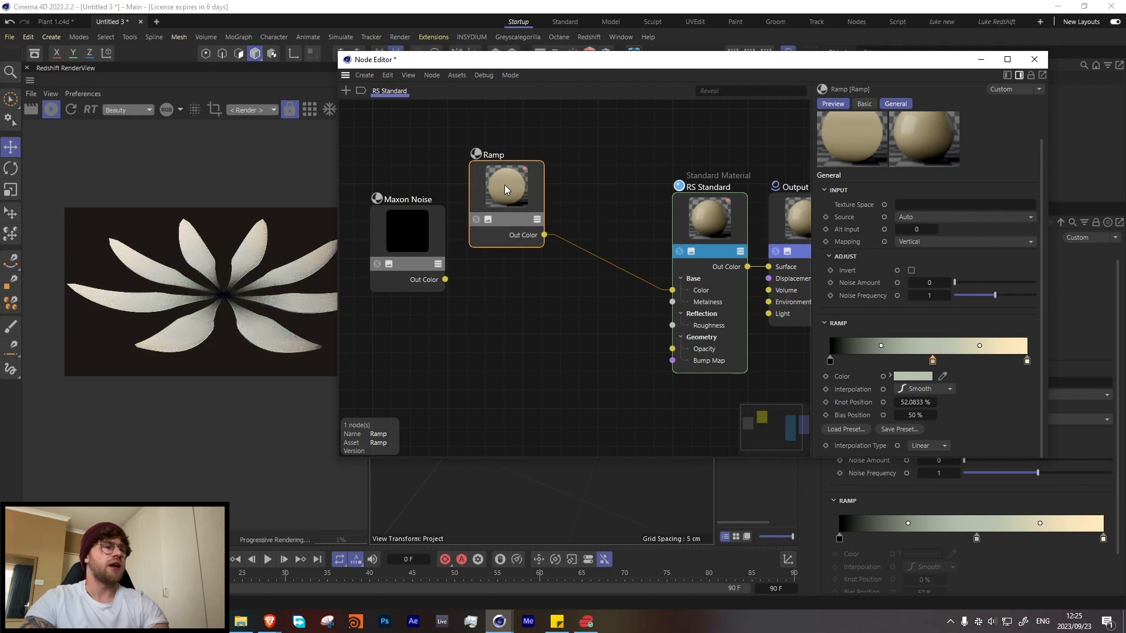
{"action": "left_click_drag", "start_coordinate": [505, 186], "coordinate": [506, 206]}
{"action": "left_click_drag", "start_coordinate": [404, 226], "coordinate": [409, 332]}
Step: Add a Bump Map node, feed the Maxon Noise into it and connect it to the RS Standard Bump Map input
{"action": "double_click", "coordinate": [501, 359]}
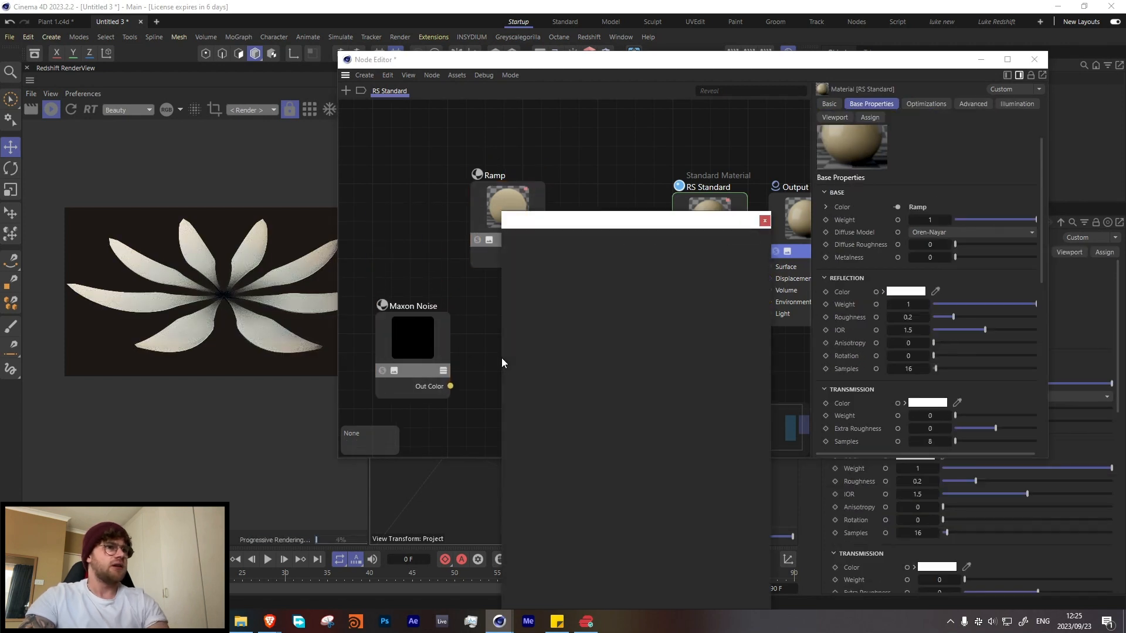
{"action": "type", "text": "bump"}
{"action": "key", "text": "Return"}
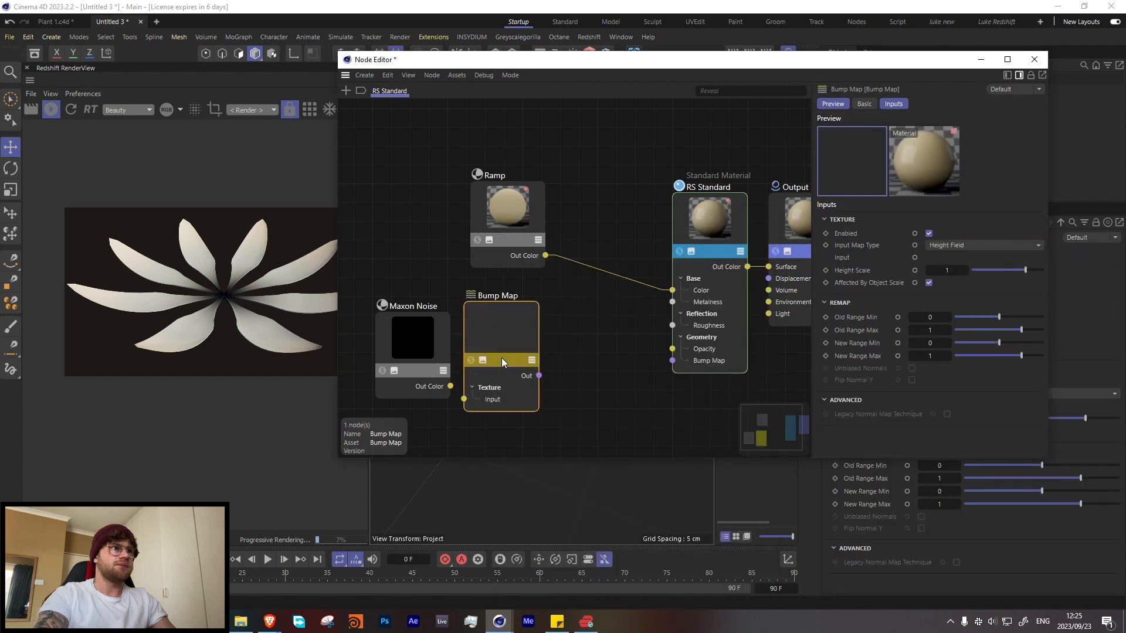
{"action": "left_click_drag", "start_coordinate": [450, 386], "coordinate": [464, 399]}
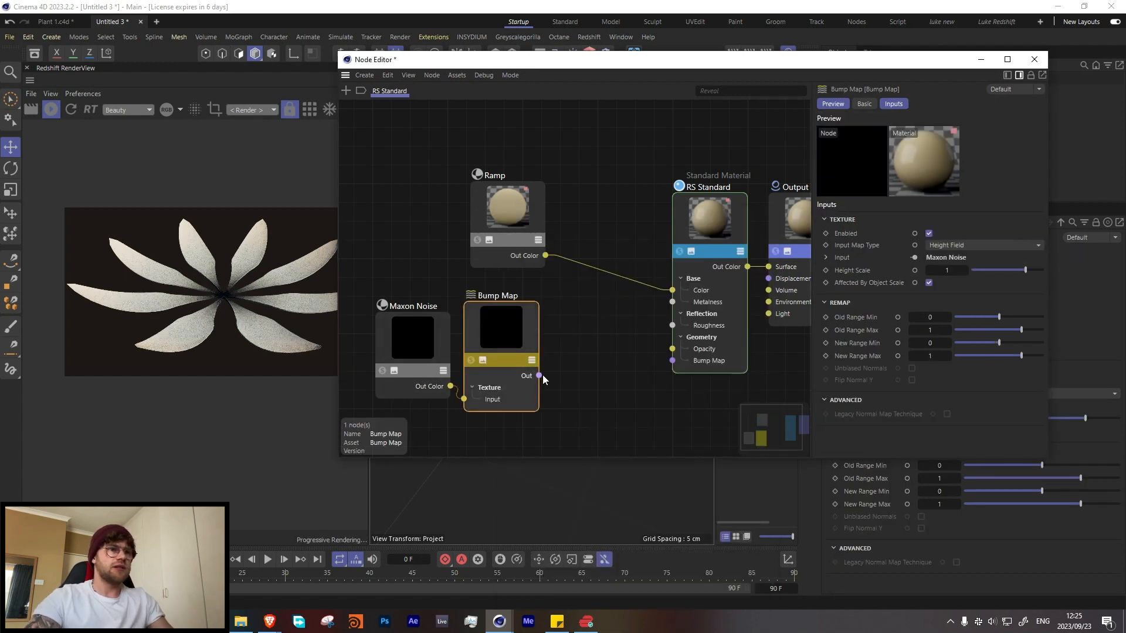
{"action": "left_click_drag", "start_coordinate": [539, 375], "coordinate": [672, 361]}
Step: Solo the Maxon Noise, try the Naki and Sema types and set the noise type to Stupl
{"action": "left_click", "coordinate": [385, 347]}
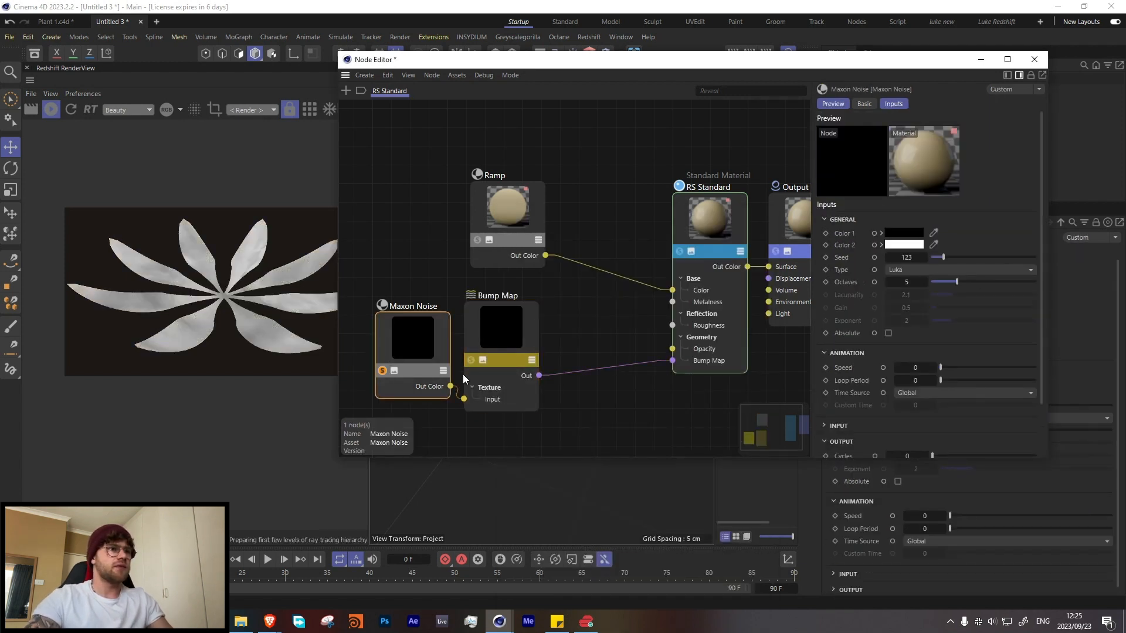
{"action": "left_click", "coordinate": [908, 271]}
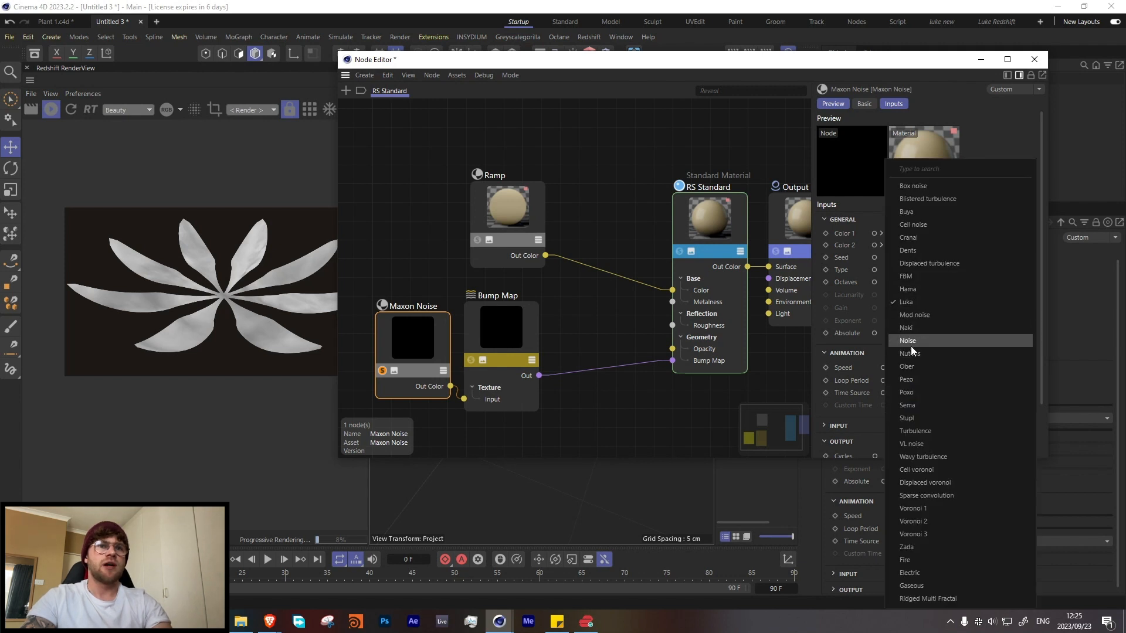
{"action": "left_click", "coordinate": [912, 329]}
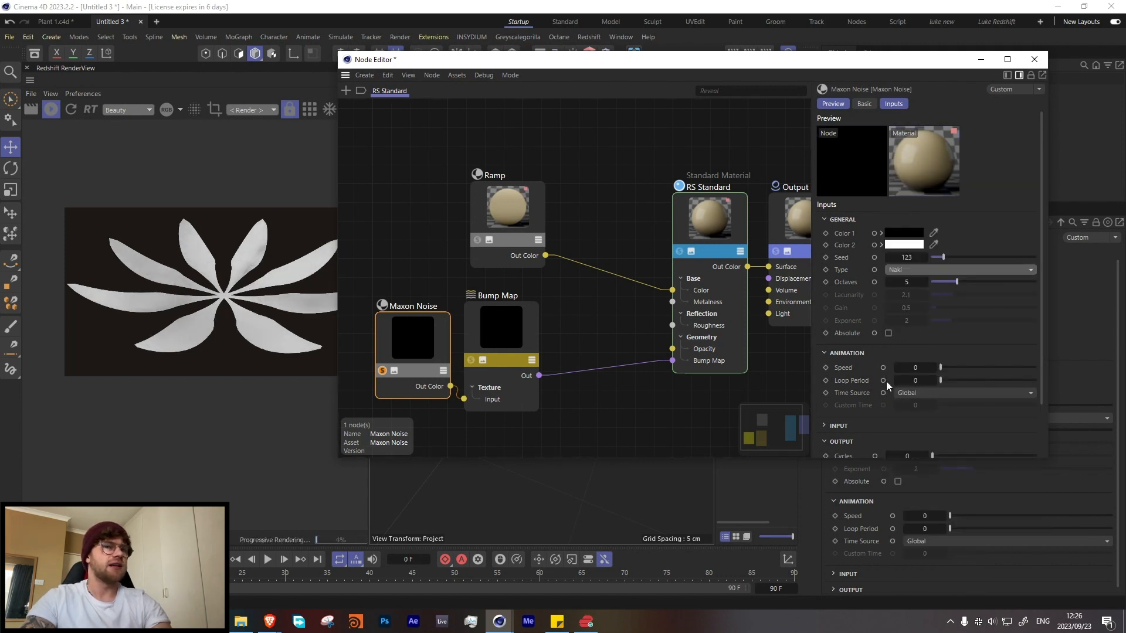
{"action": "left_click", "coordinate": [838, 425]}
{"action": "scroll", "coordinate": [934, 349], "scroll_direction": "down", "scroll_amount": 2}
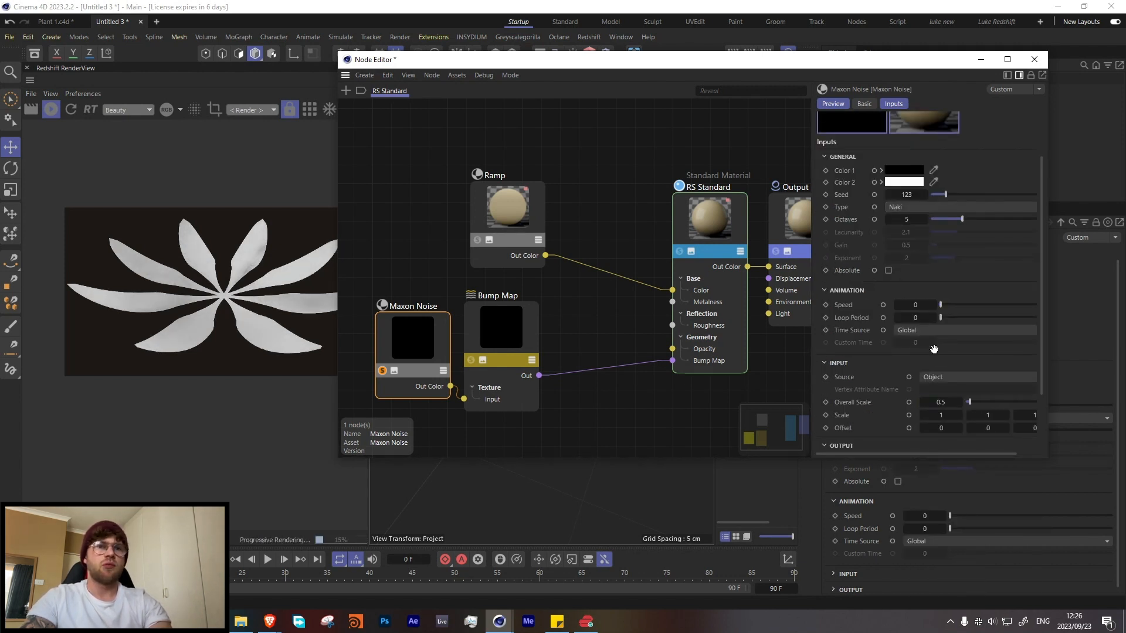
{"action": "left_click", "coordinate": [924, 208]}
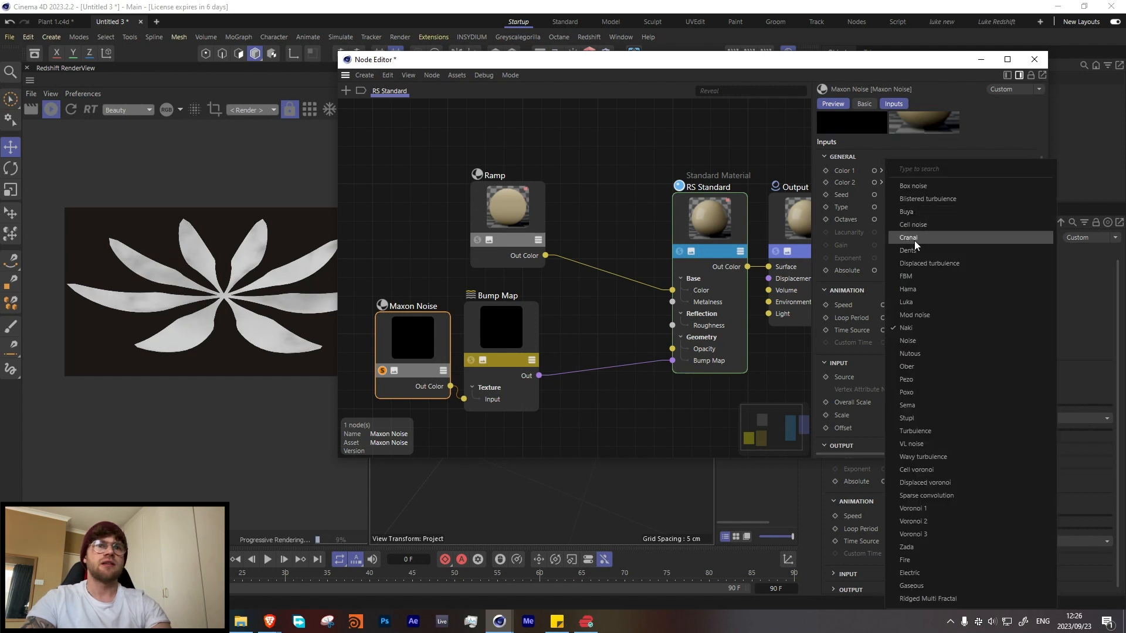
{"action": "left_click", "coordinate": [910, 405]}
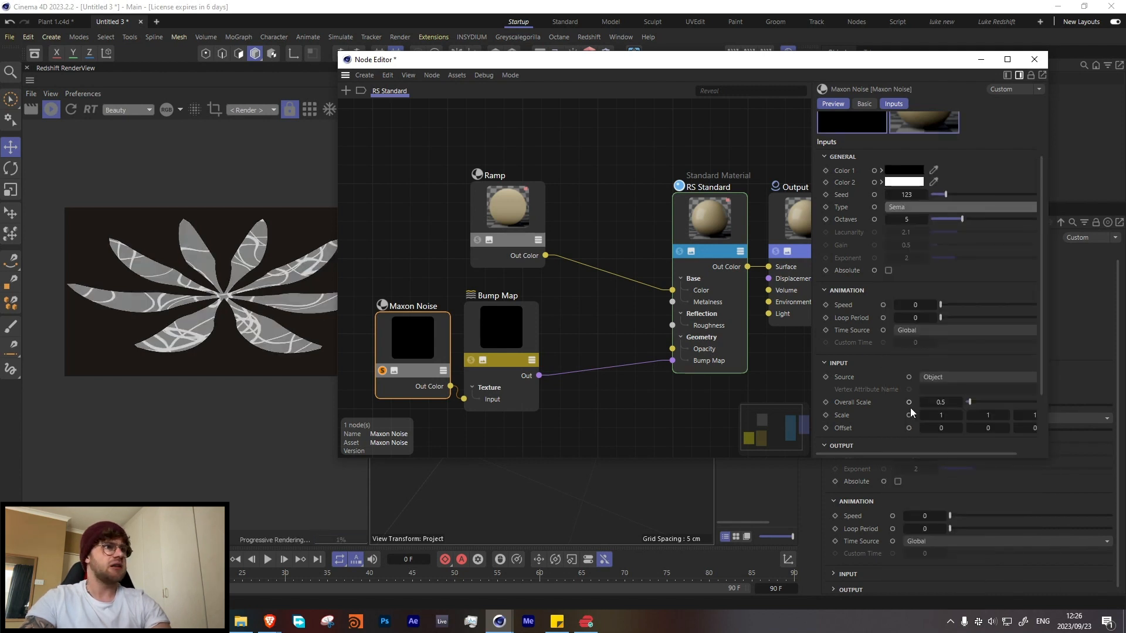
{"action": "key", "text": "Down"}
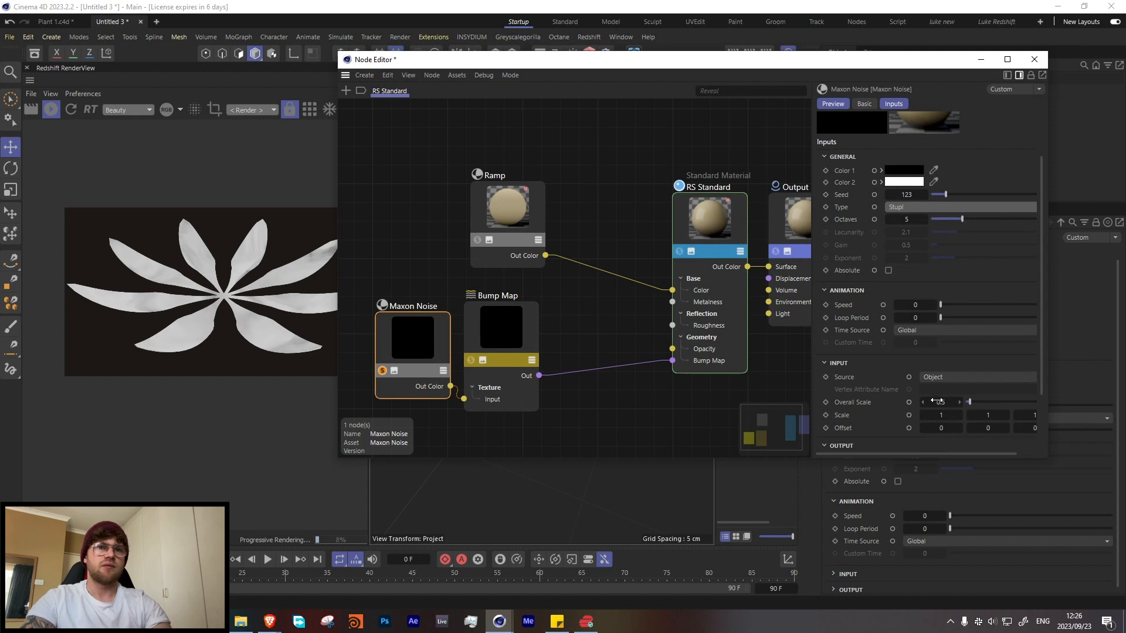
Step: Try an Overall Scale of 0.01 on the Maxon Noise and settle on 0.1
{"action": "left_click", "coordinate": [937, 401]}
{"action": "key", "text": "Return"}
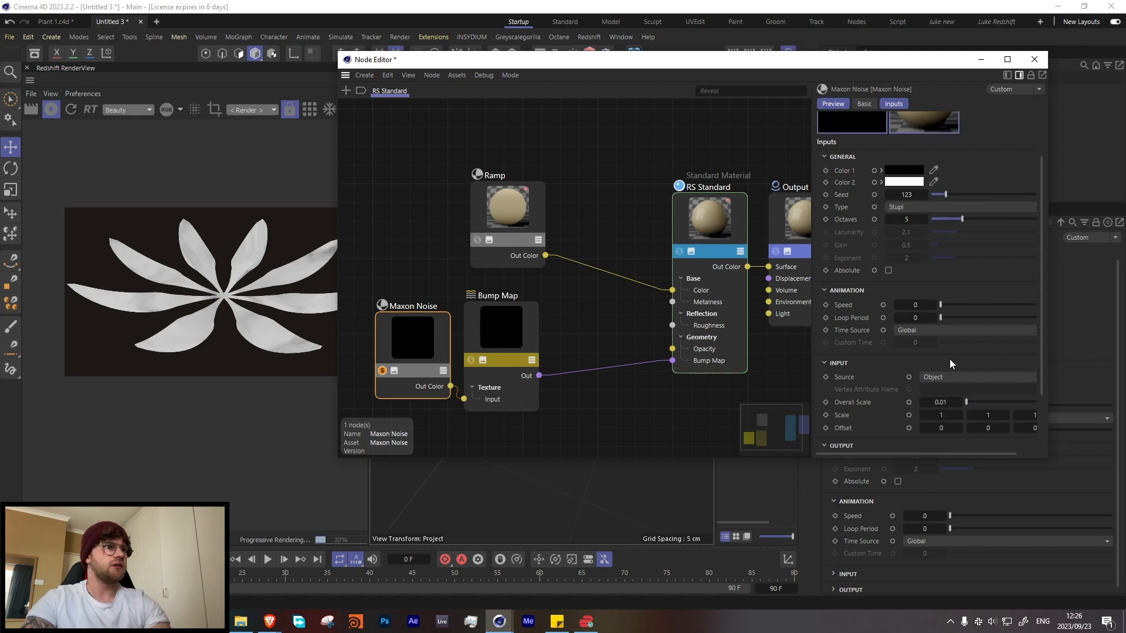
{"action": "left_click", "coordinate": [946, 400]}
{"action": "type", "text": ".1"}
{"action": "key", "text": "Return"}
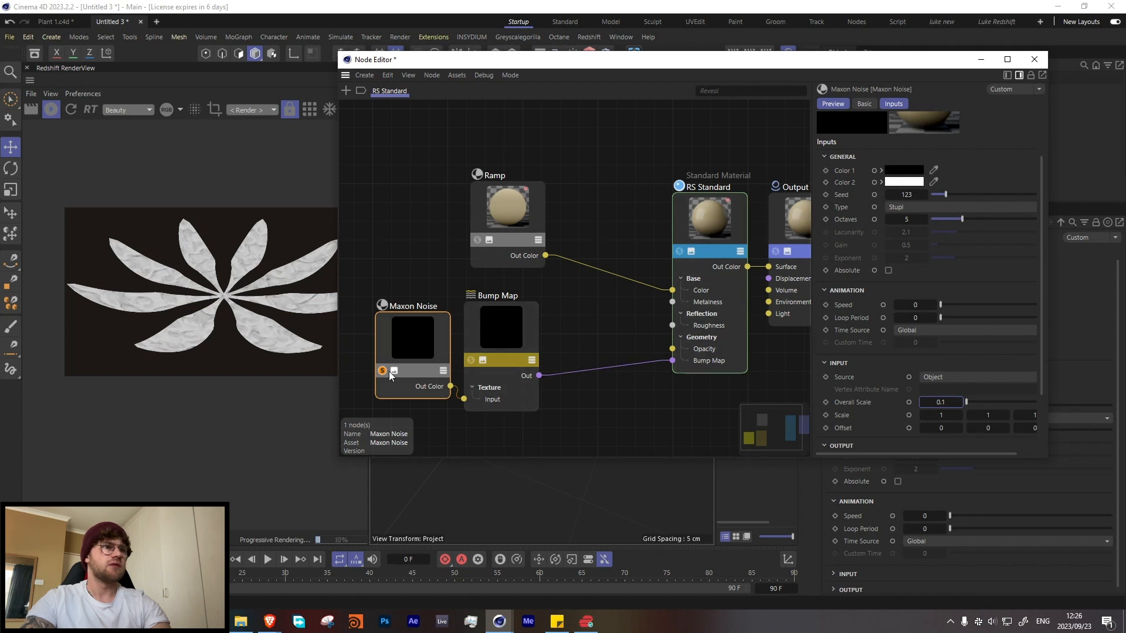
Step: Set the Bump Map node's Height Scale to 0.5
{"action": "left_click", "coordinate": [477, 326]}
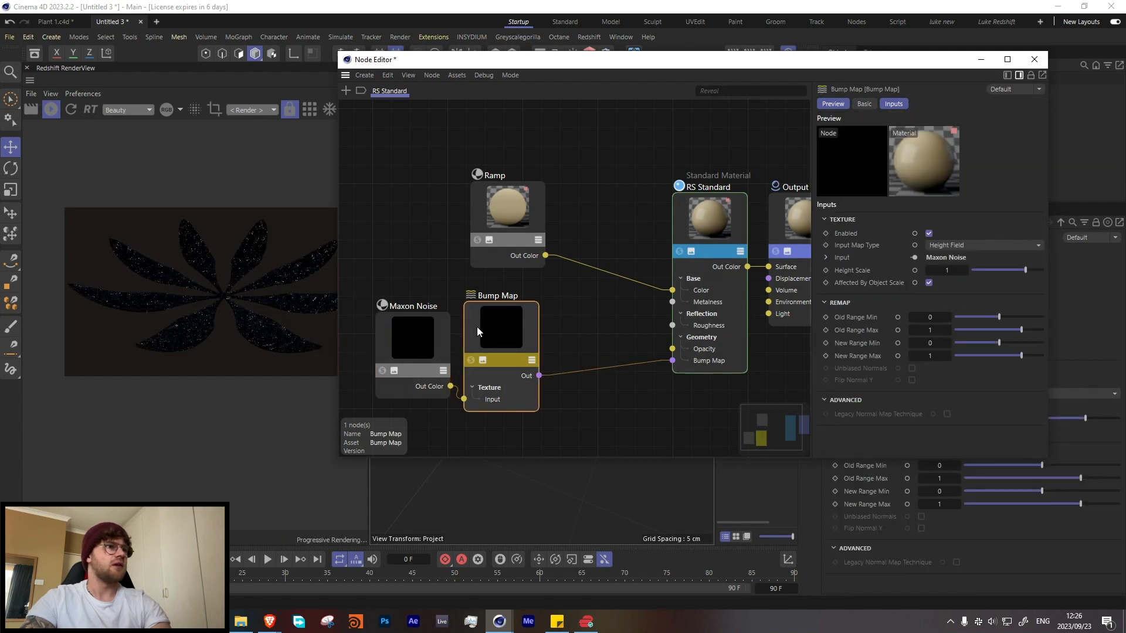
{"action": "left_click", "coordinate": [946, 270]}
{"action": "type", "text": ".5"}
{"action": "key", "text": "Return"}
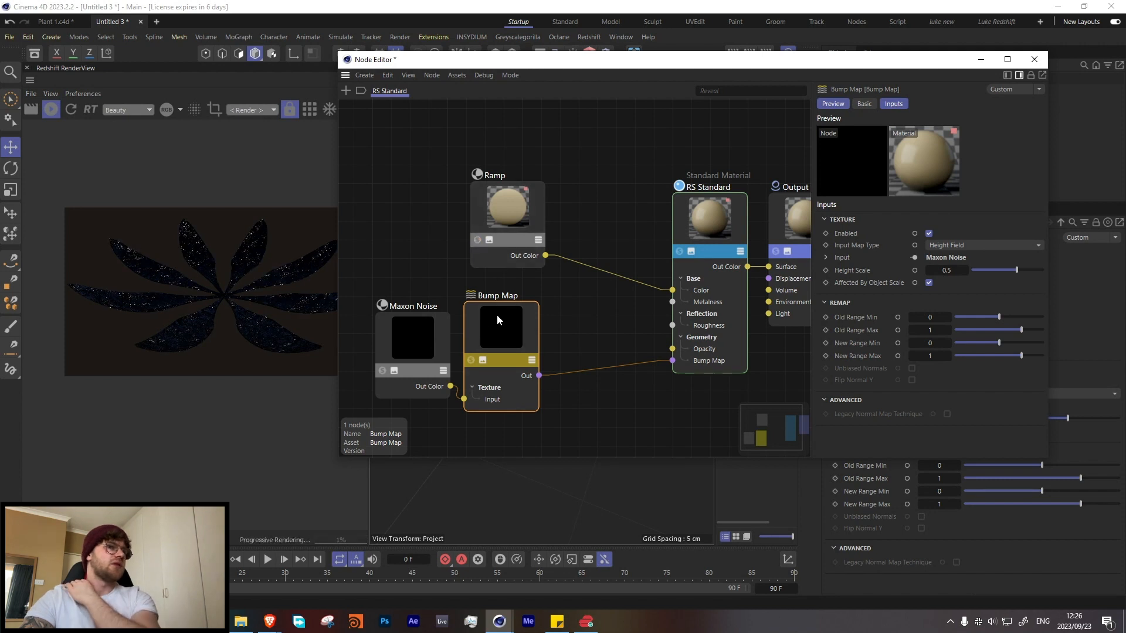
Step: Reconnect the Bump Map output to the RS Standard Bump Map input and render the full material without a node solo
{"action": "left_click", "coordinate": [470, 361]}
{"action": "left_click", "coordinate": [470, 361]}
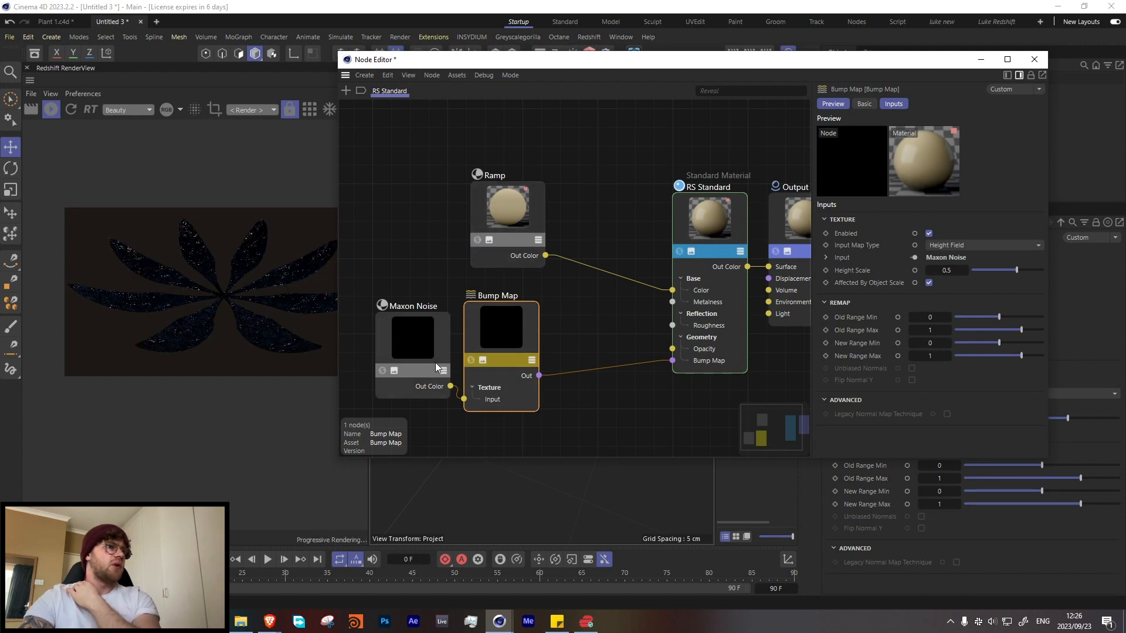
{"action": "double_click", "coordinate": [658, 360]}
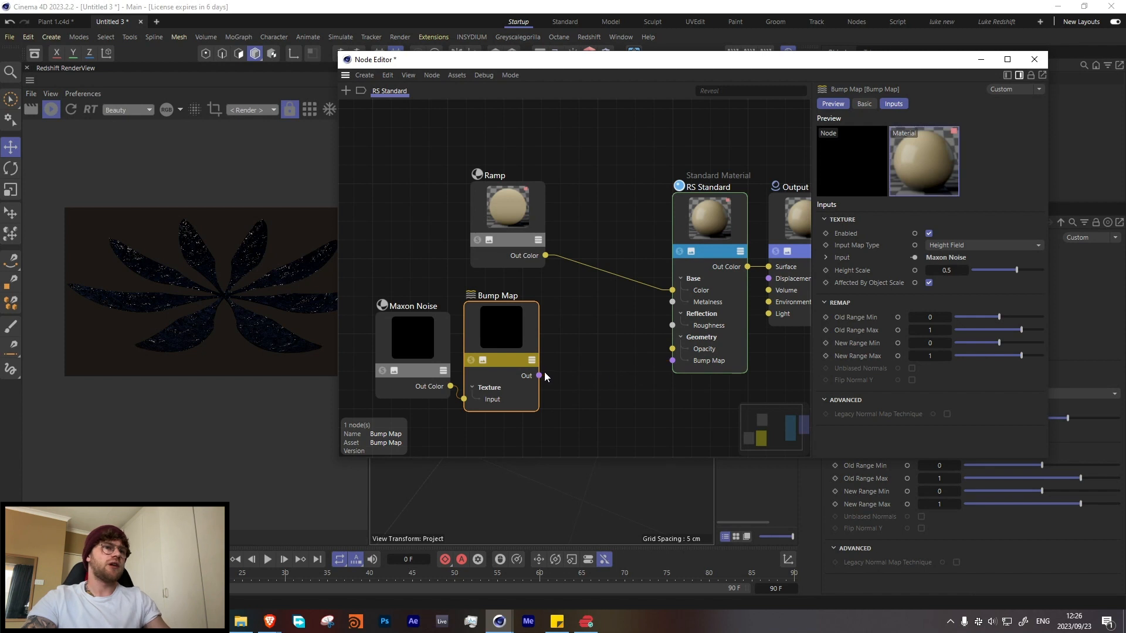
{"action": "left_click_drag", "start_coordinate": [539, 376], "coordinate": [695, 360]}
{"action": "left_click", "coordinate": [478, 240]}
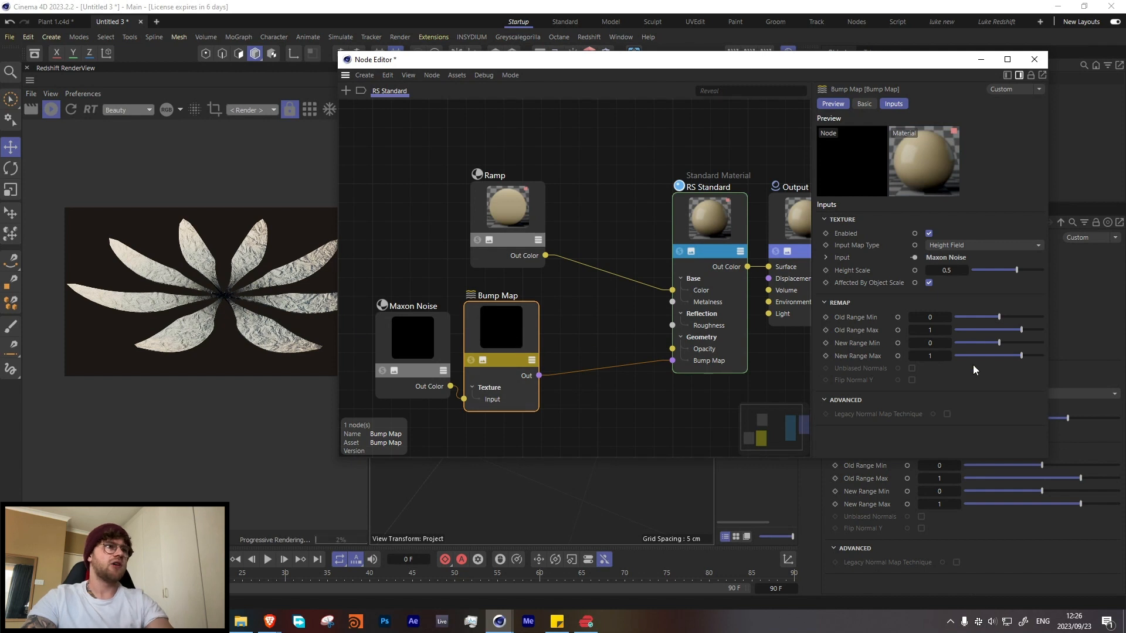
Step: Try a Height Scale of 0.1 on the Bump Map and reduce it to 0.05
{"action": "double_click", "coordinate": [947, 270]}
{"action": "type", "text": "0.1"}
{"action": "key", "text": "Return"}
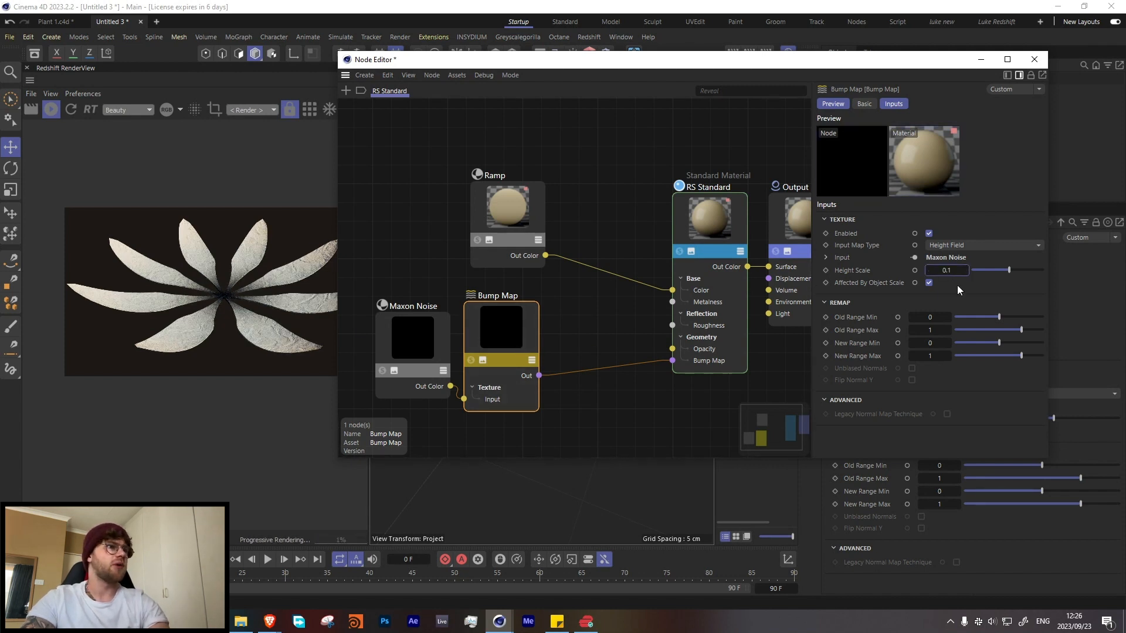
{"action": "double_click", "coordinate": [949, 271]}
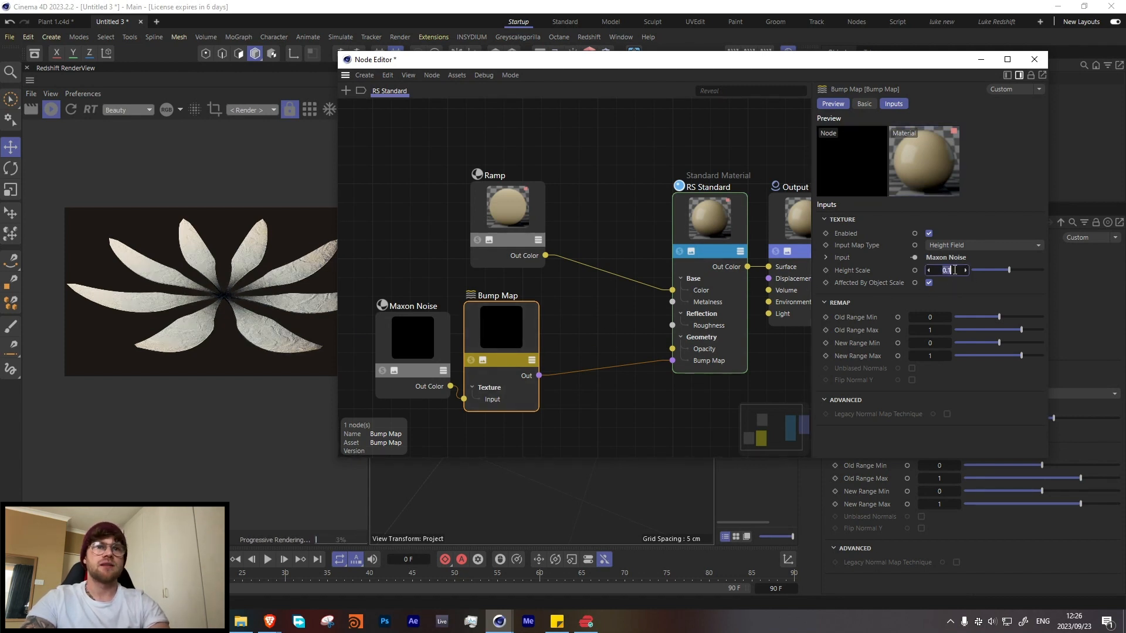
{"action": "type", "text": "0.05"}
{"action": "key", "text": "Return"}
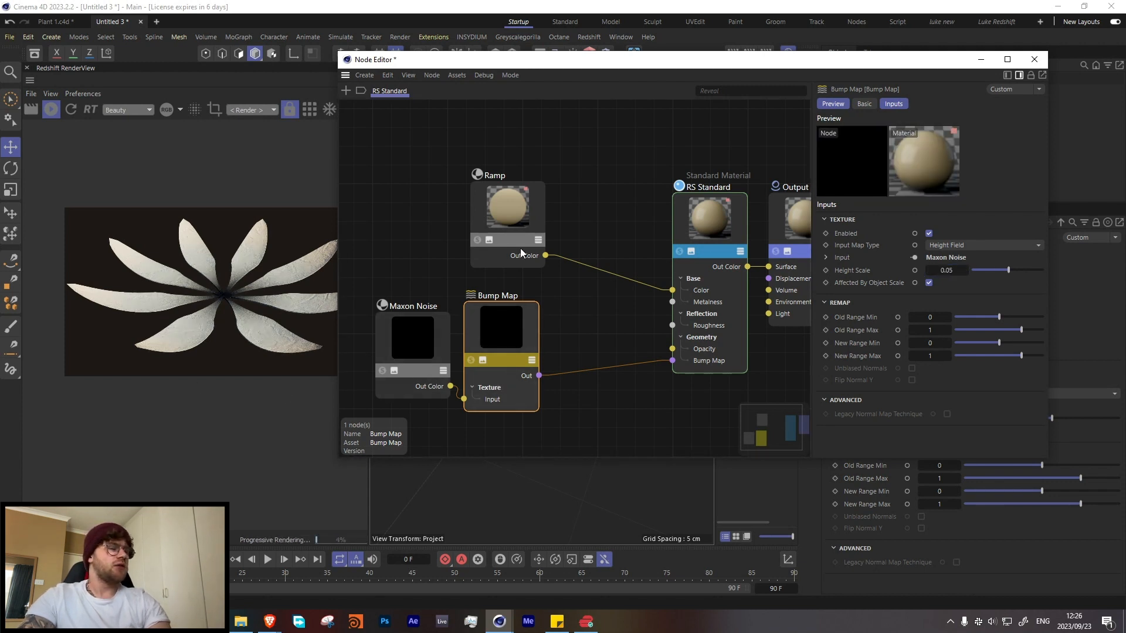
Step: Recolor the Ramp's middle knot to a warm grey with hue 32° and saturation 7%
{"action": "left_click", "coordinate": [520, 203]}
{"action": "double_click", "coordinate": [932, 389]}
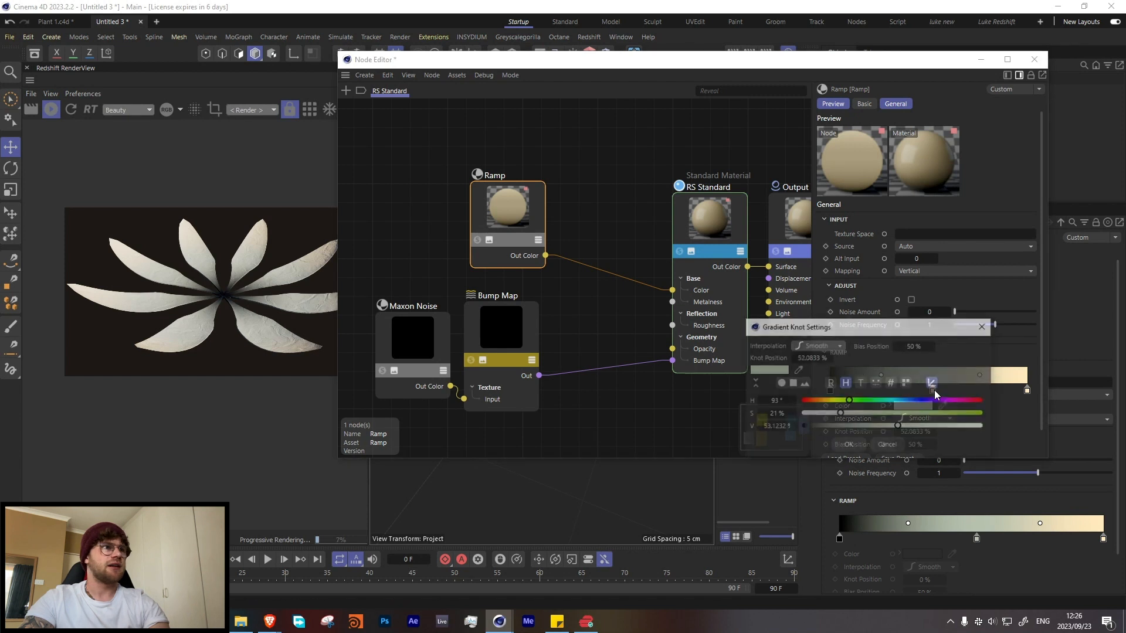
{"action": "left_click_drag", "start_coordinate": [840, 413], "coordinate": [819, 400]}
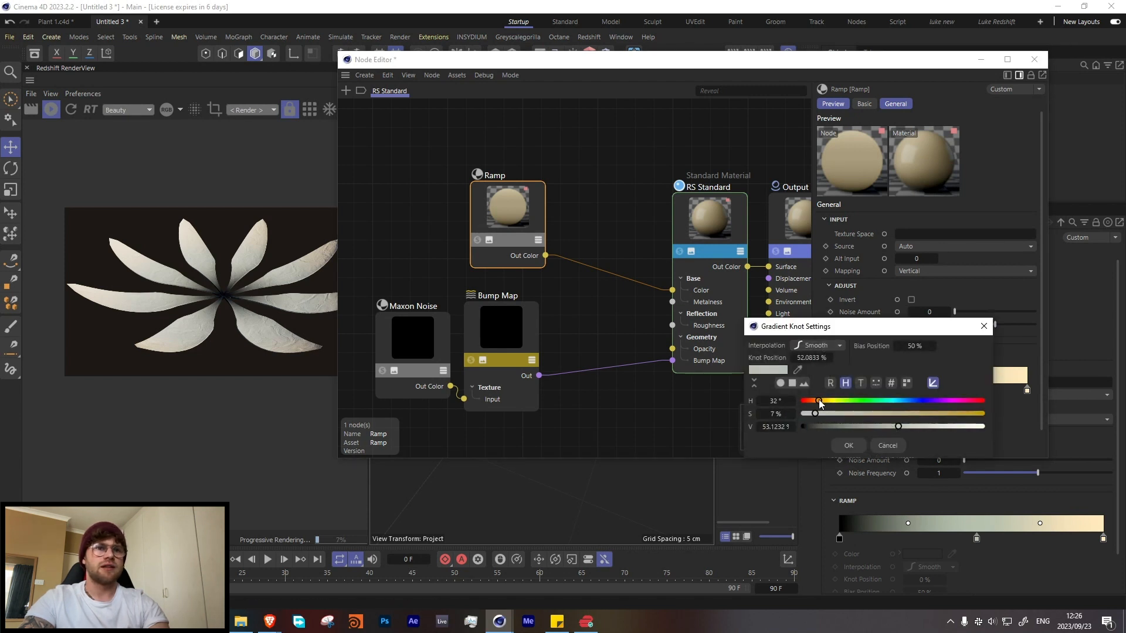
{"action": "left_click", "coordinate": [848, 446]}
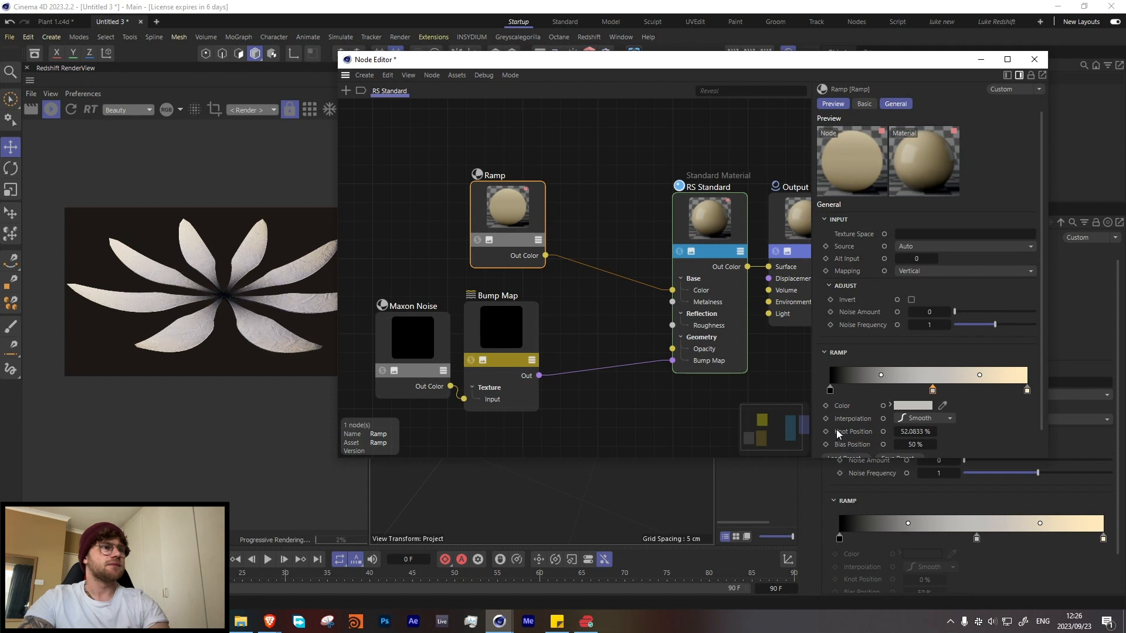
Step: Switch to the Plant 1.c4d project and render it live with the RS Dome Light enabled
{"action": "left_click", "coordinate": [1032, 59]}
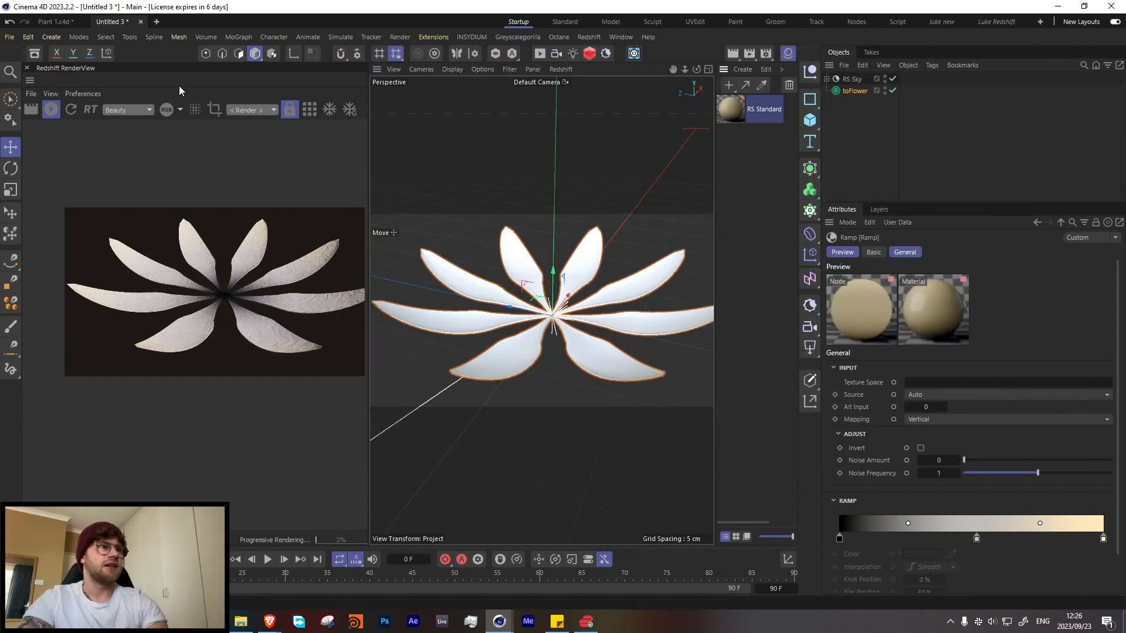
{"action": "left_click", "coordinate": [51, 110]}
{"action": "left_click", "coordinate": [54, 22]}
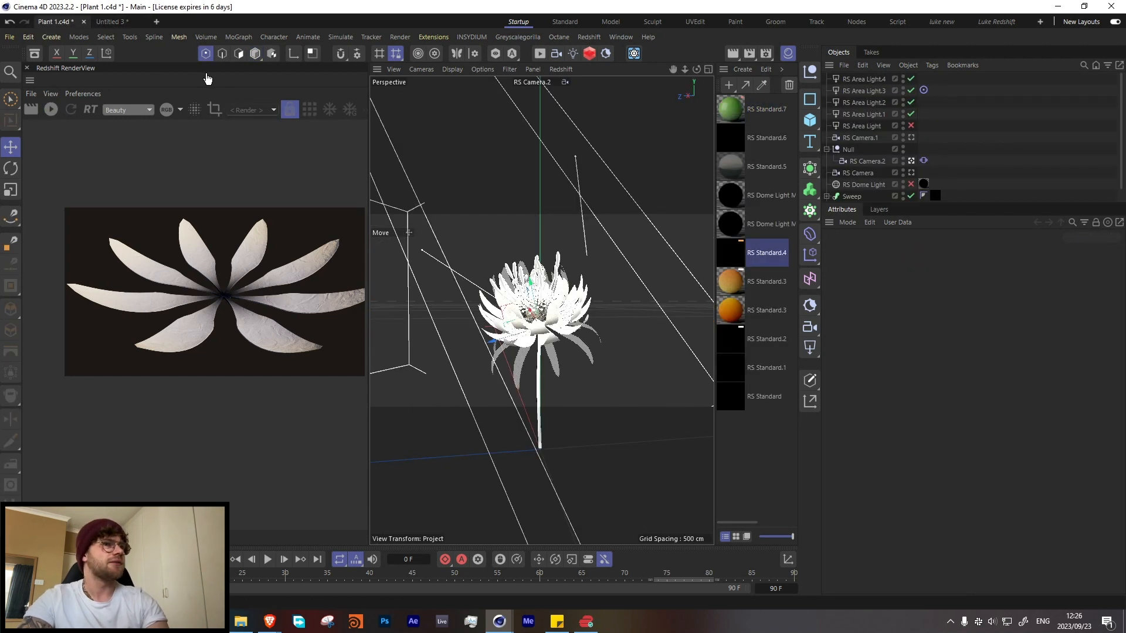
{"action": "left_click", "coordinate": [51, 110]}
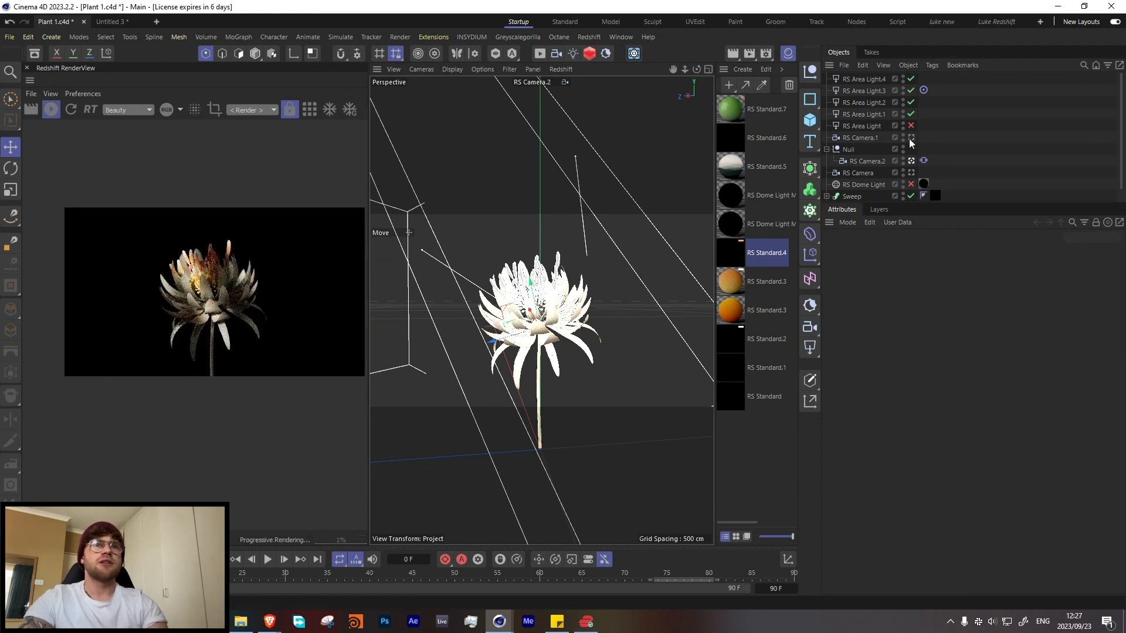
{"action": "left_click", "coordinate": [911, 184]}
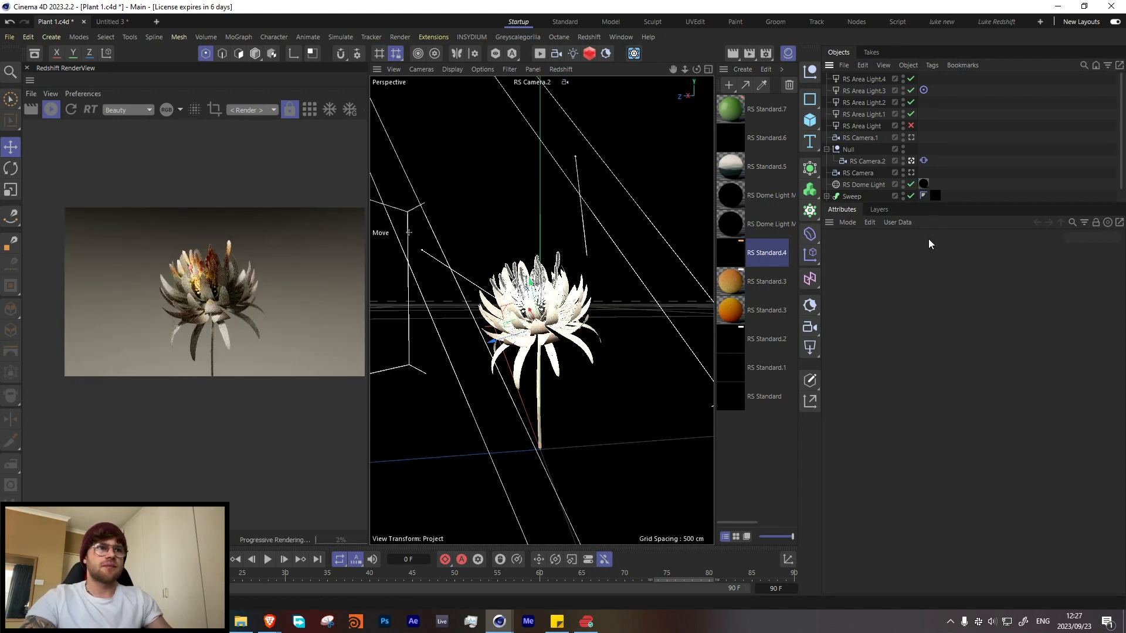
Step: Open the RS Standard.2 node graph, solo its Ramp and inspect the flower's petals up close in the render
{"action": "double_click", "coordinate": [729, 345]}
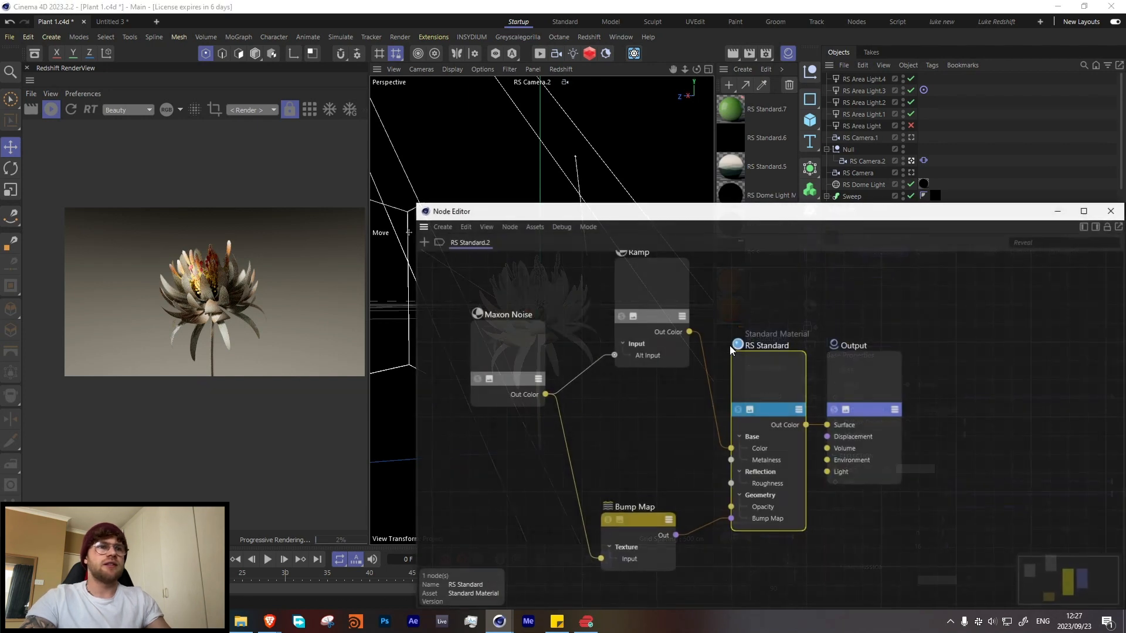
{"action": "left_click", "coordinate": [622, 337]}
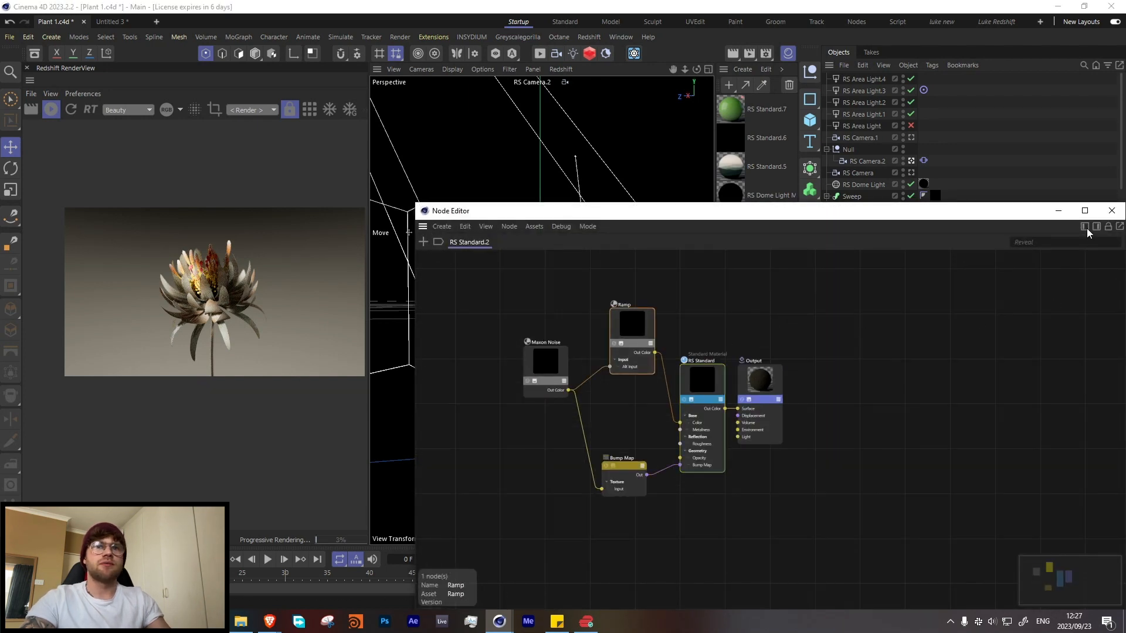
{"action": "left_click", "coordinate": [613, 343]}
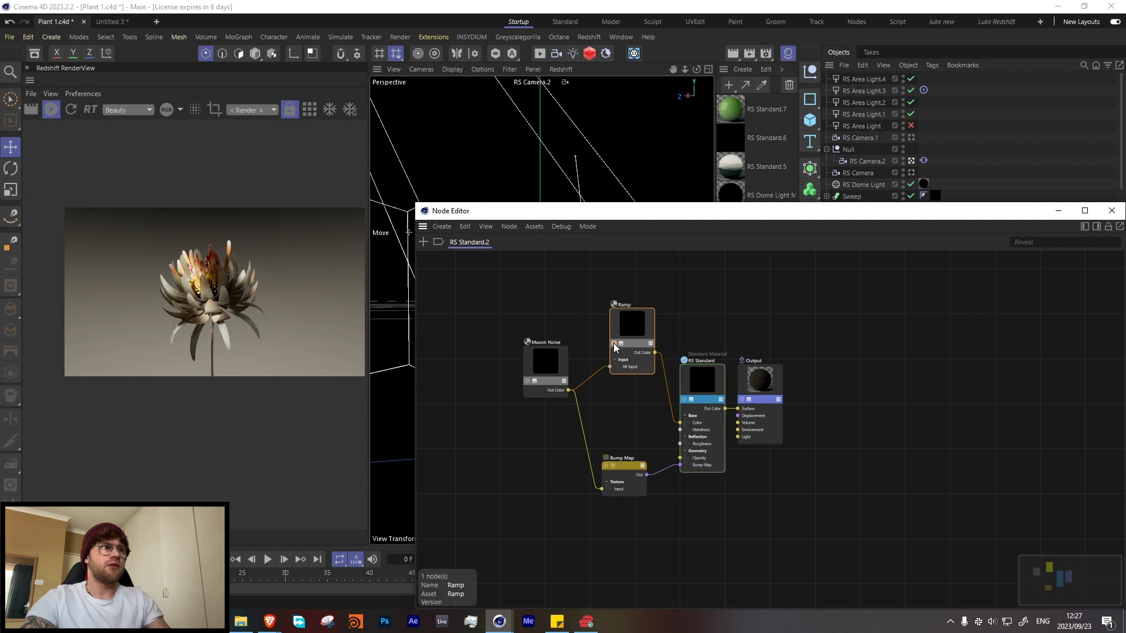
{"action": "scroll", "coordinate": [220, 317], "scroll_direction": "up", "scroll_amount": 4}
{"action": "scroll", "coordinate": [220, 317], "scroll_direction": "up", "scroll_amount": 2}
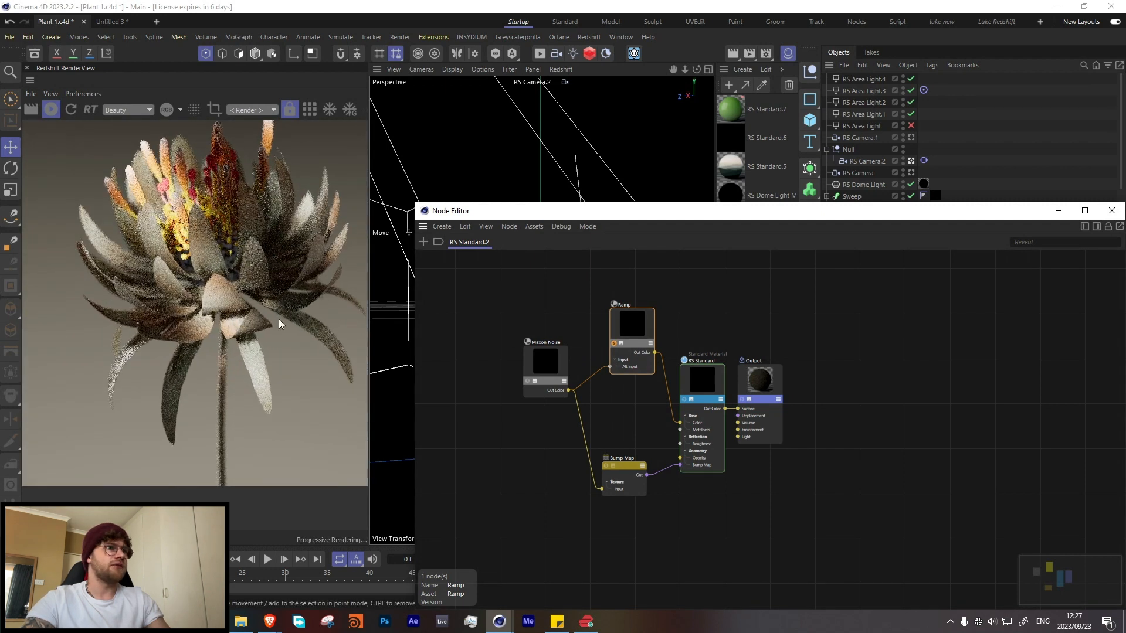
Step: Rearrange the Ramp and Maxon Noise nodes of RS Standard.2, solo the Maxon Noise and close the node graph
{"action": "left_click_drag", "start_coordinate": [630, 330], "coordinate": [624, 347]}
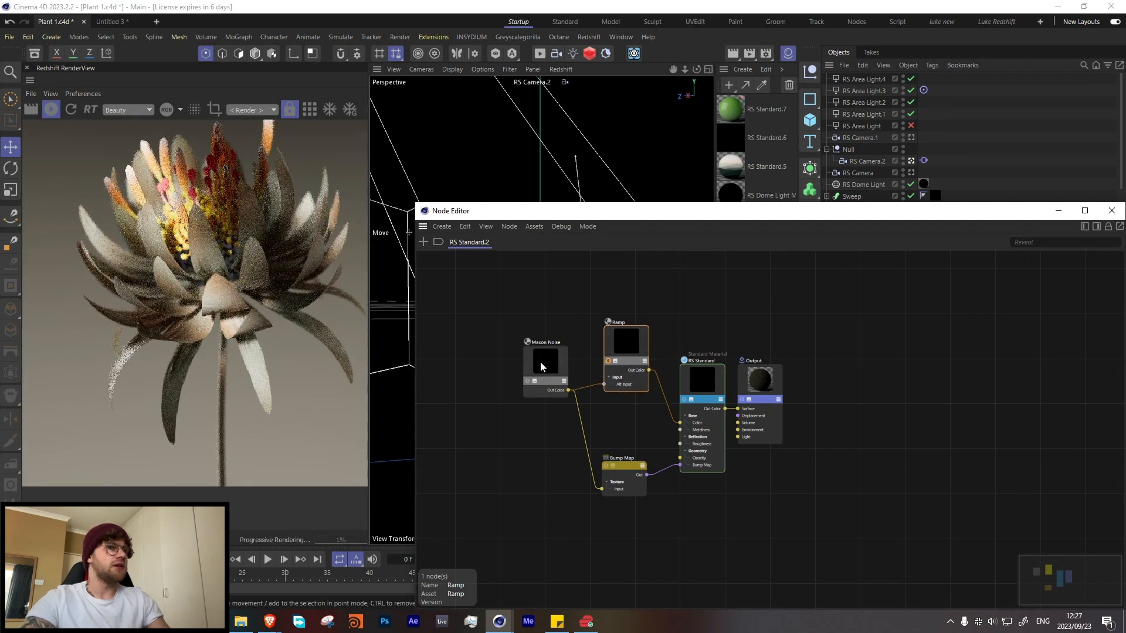
{"action": "left_click_drag", "start_coordinate": [540, 362], "coordinate": [488, 359]}
{"action": "left_click", "coordinate": [470, 378]}
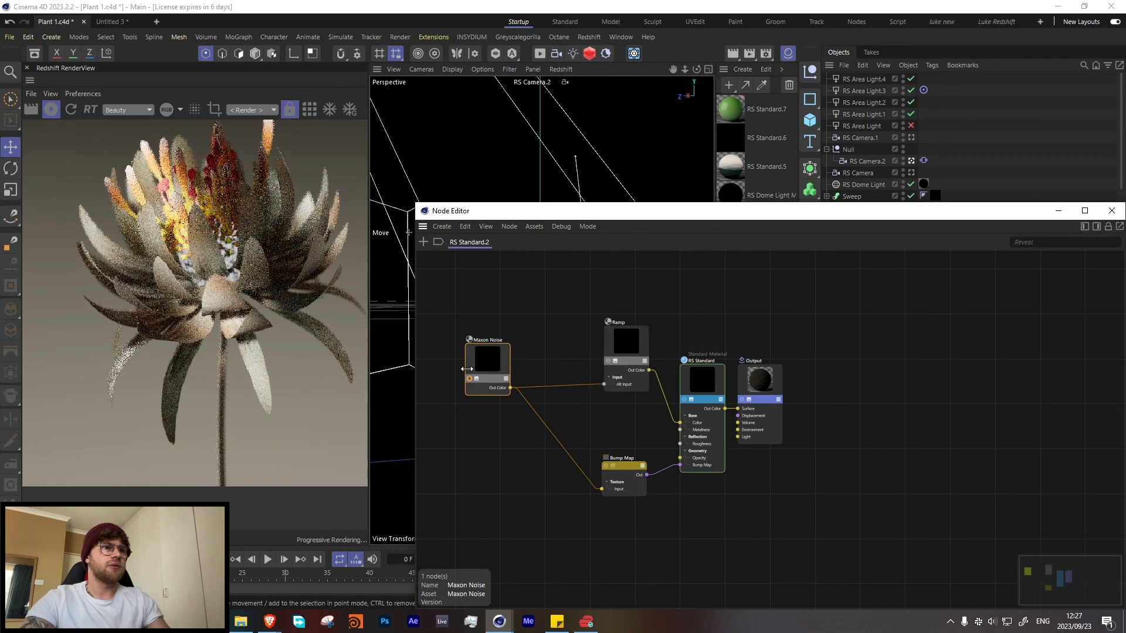
{"action": "left_click", "coordinate": [1055, 213]}
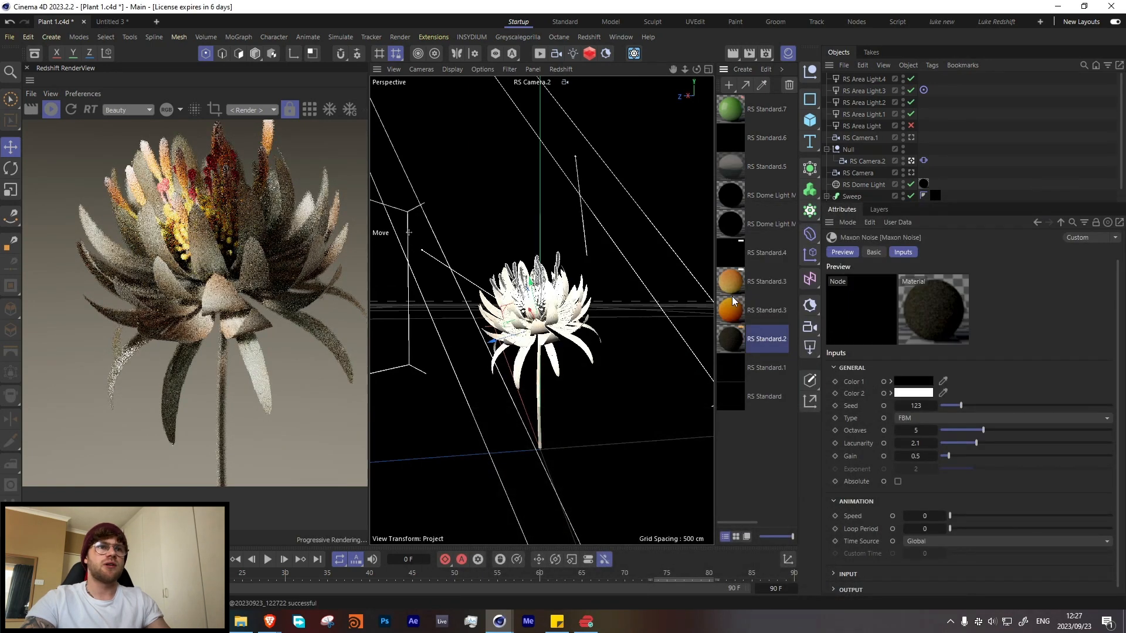
Step: Open the RS Standard.1 node graph with node attributes shown and spread out its soloed Maxon Noise and overlapping Ramp
{"action": "double_click", "coordinate": [736, 365]}
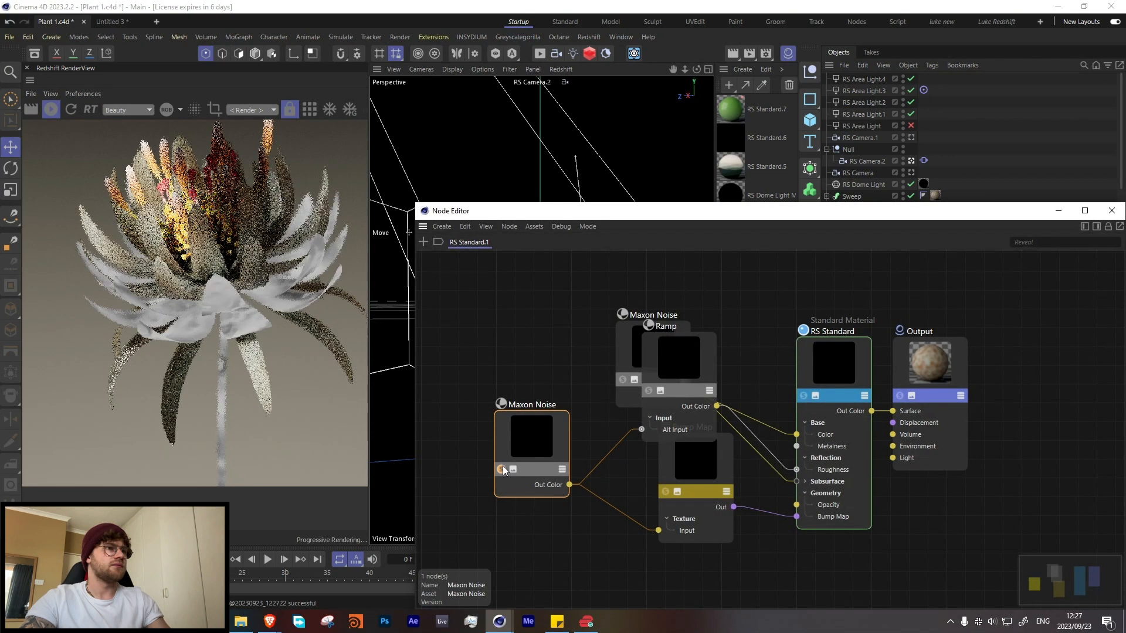
{"action": "left_click_drag", "start_coordinate": [516, 445], "coordinate": [491, 380]}
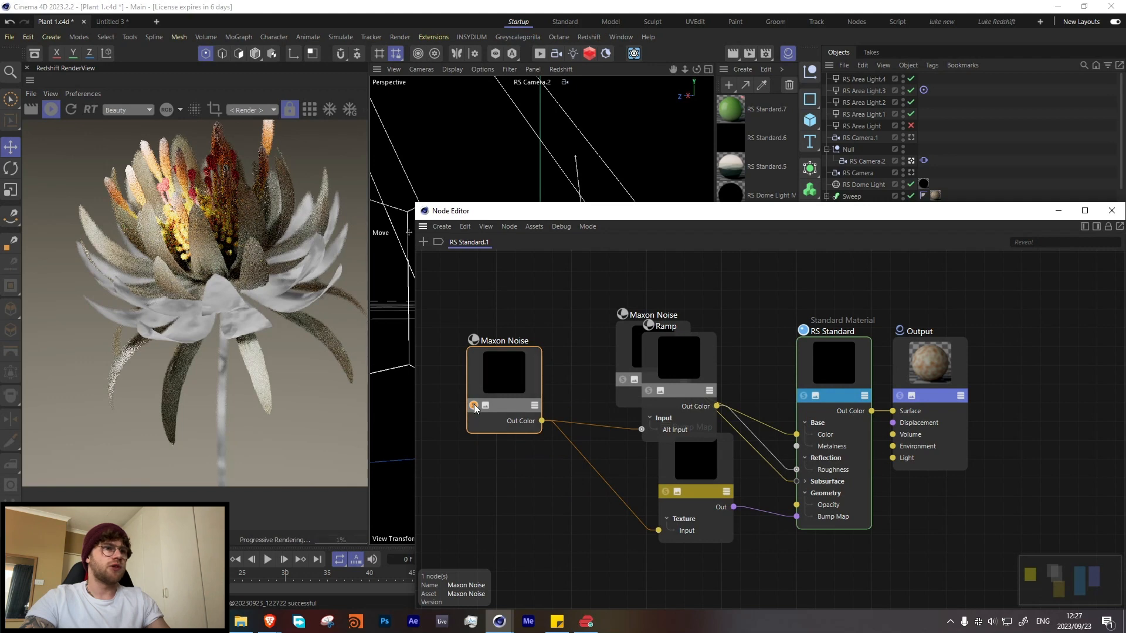
{"action": "left_click", "coordinate": [1096, 226]}
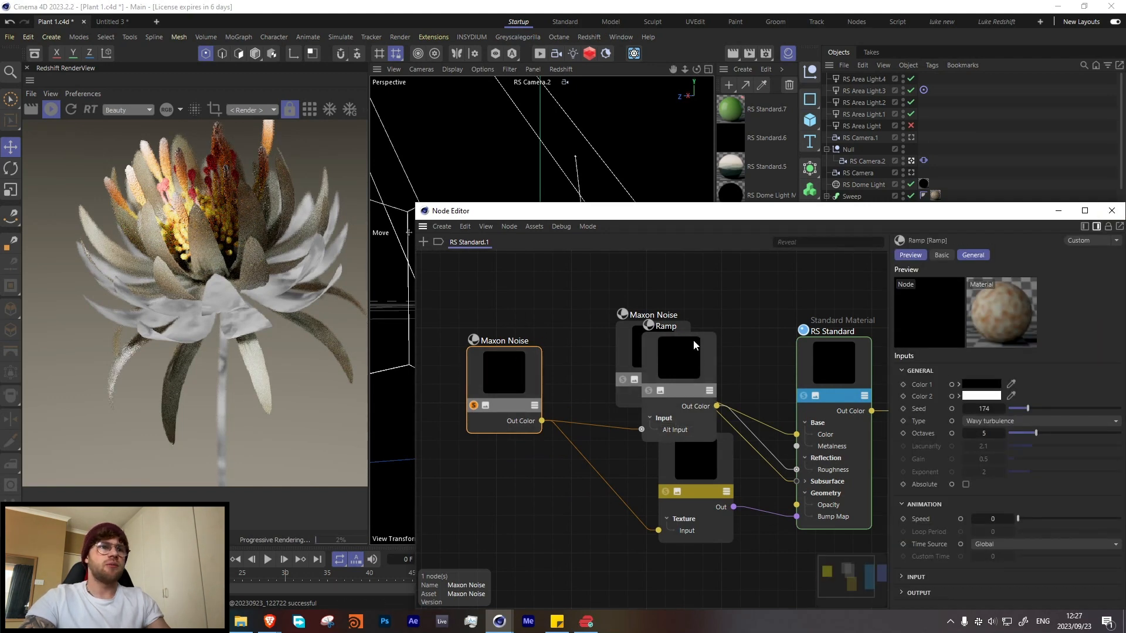
{"action": "left_click_drag", "start_coordinate": [693, 340], "coordinate": [693, 292]}
{"action": "left_click_drag", "start_coordinate": [874, 211], "coordinate": [756, 146]}
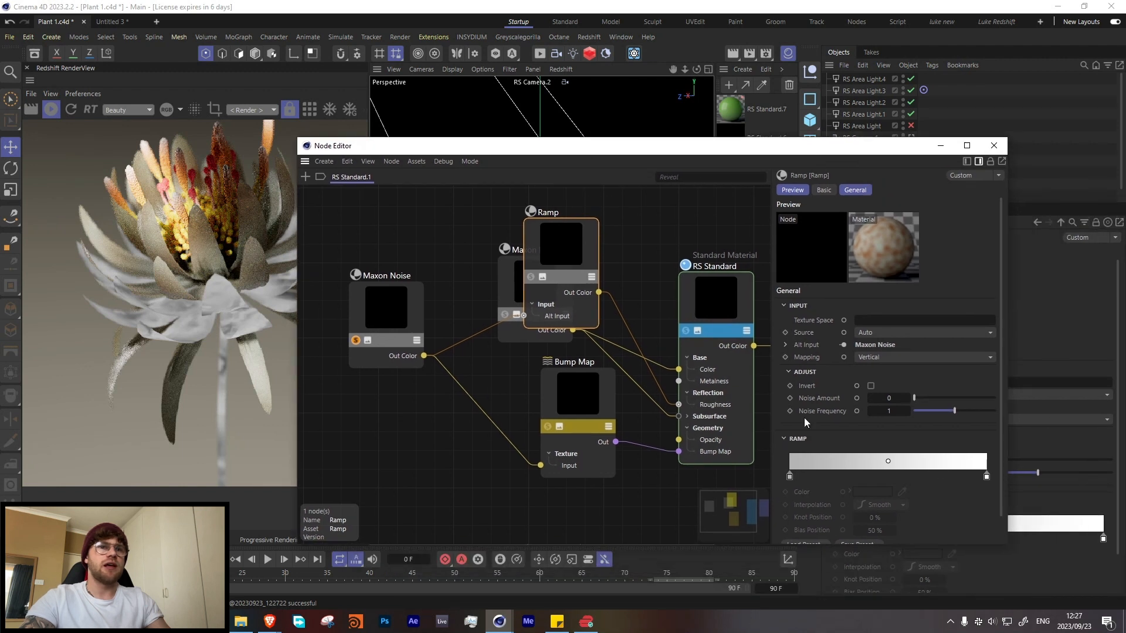
Step: Separate the overlapping Ramp and Maxon Noise nodes of RS Standard.1 and solo the Maxon Noise feeding the base color
{"action": "left_click_drag", "start_coordinate": [524, 233], "coordinate": [491, 303]}
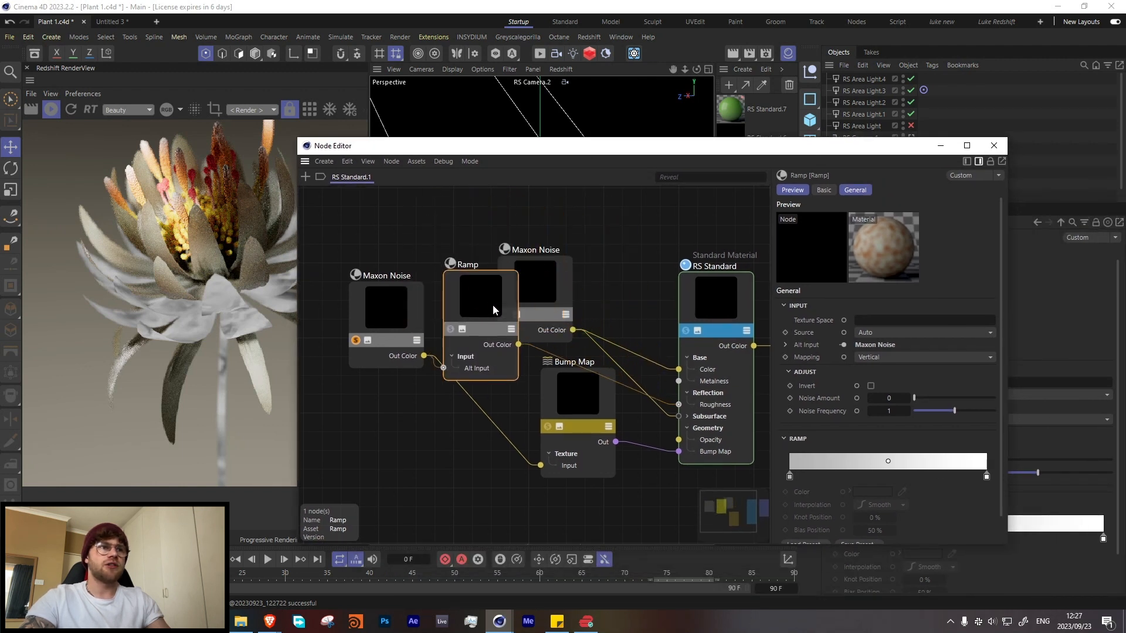
{"action": "left_click_drag", "start_coordinate": [558, 298], "coordinate": [604, 244]}
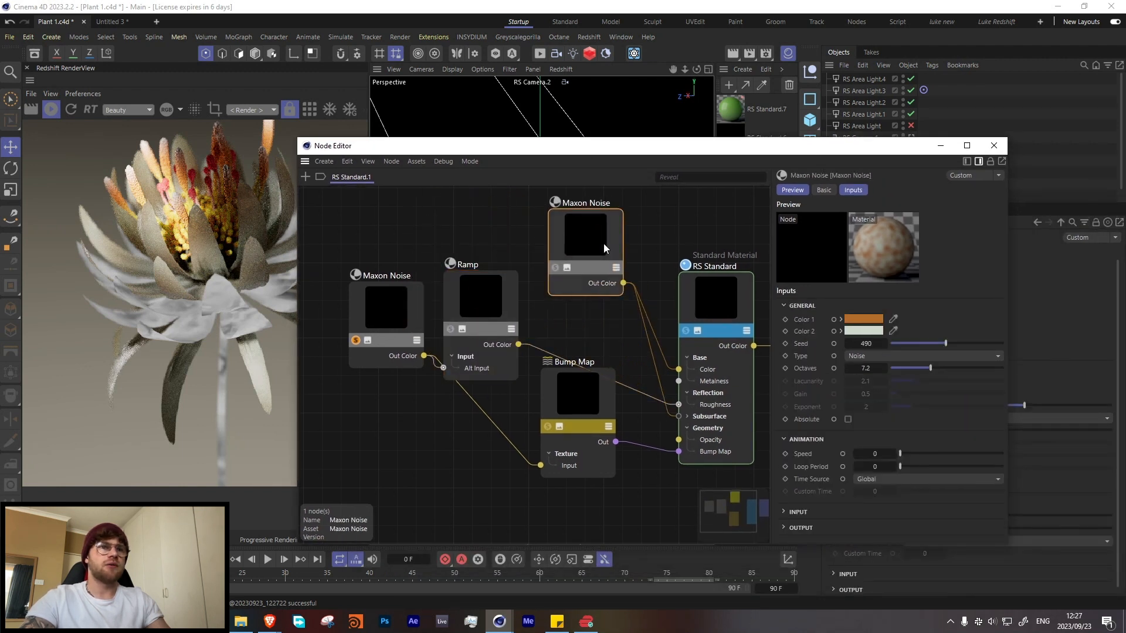
{"action": "left_click", "coordinate": [554, 268]}
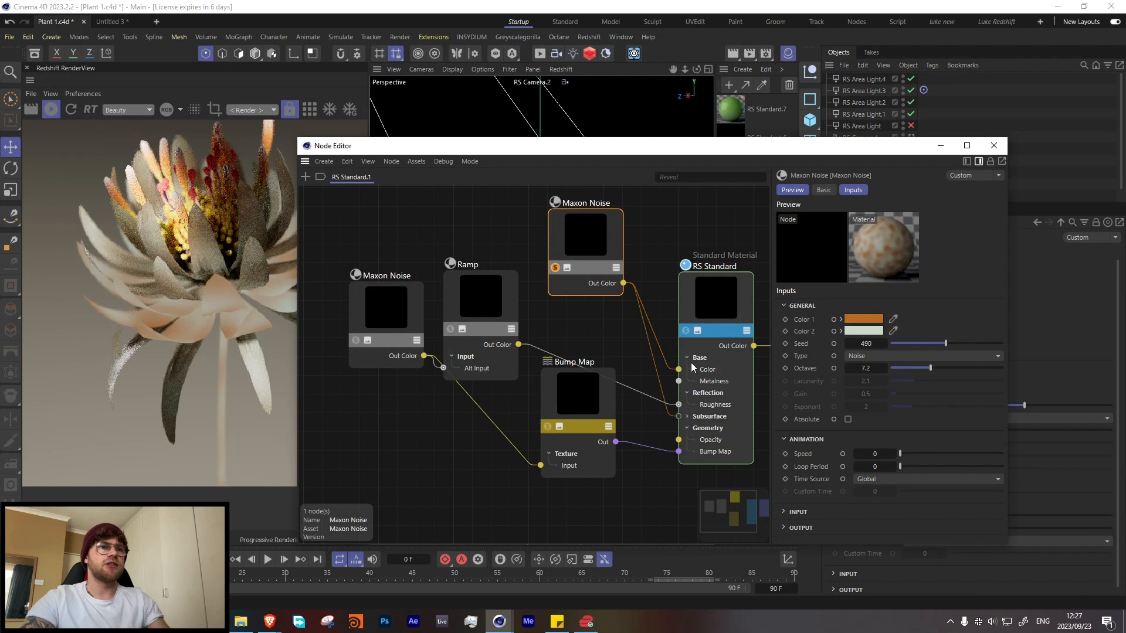
Step: Examine the RS Standard node's base and subsurface settings and turn off the solo on the color Maxon Noise
{"action": "left_click", "coordinate": [738, 276]}
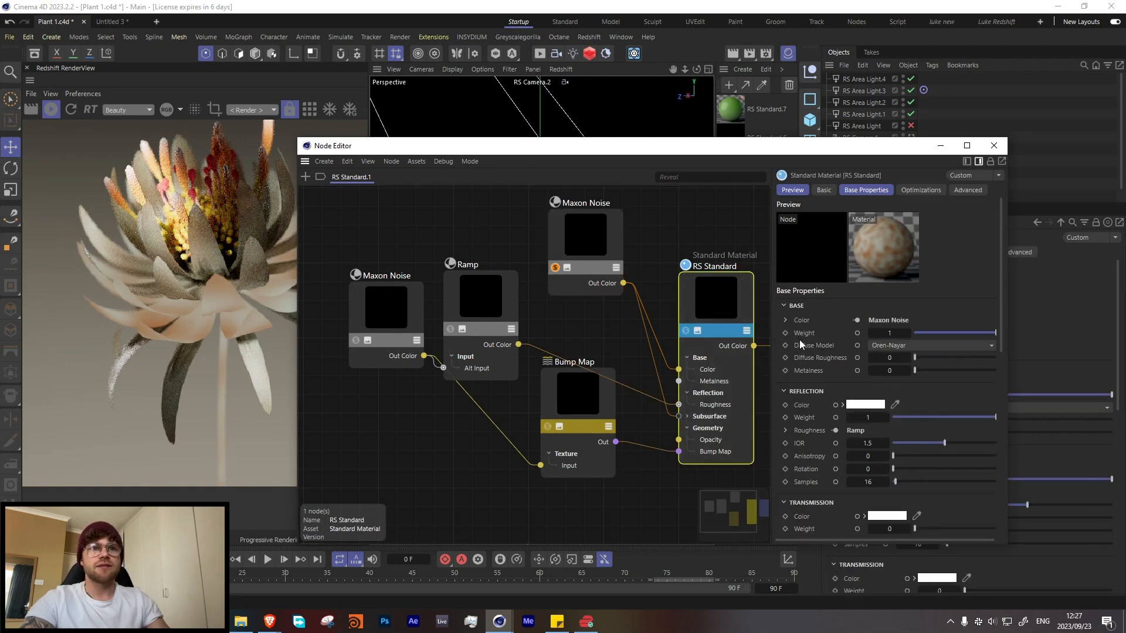
{"action": "scroll", "coordinate": [800, 340], "scroll_direction": "down", "scroll_amount": 5}
{"action": "left_click", "coordinate": [821, 427]}
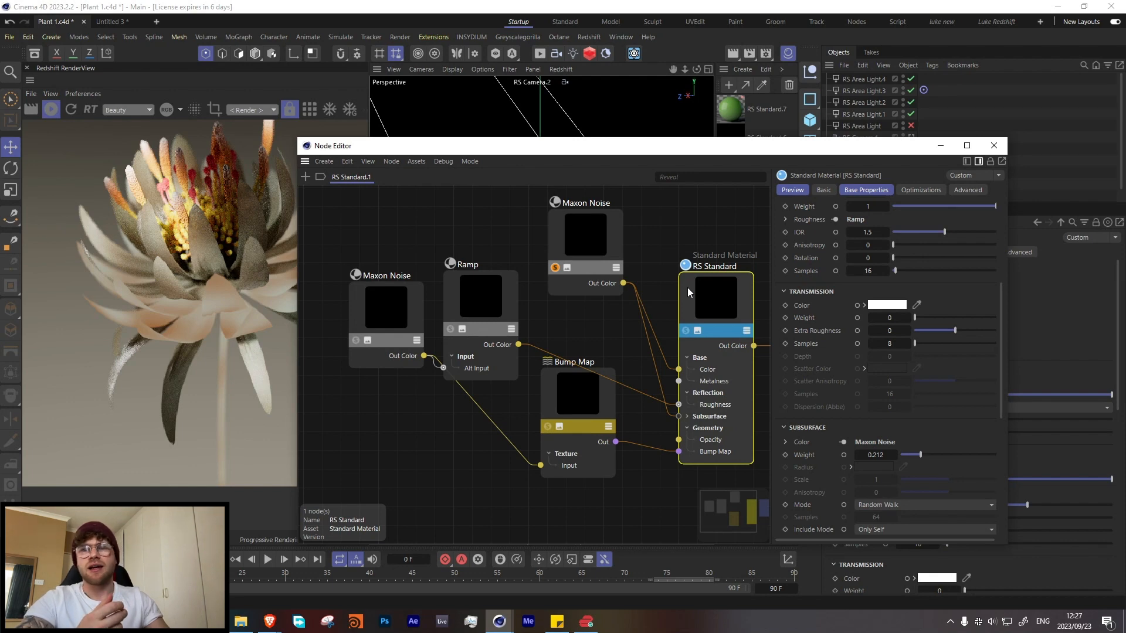
{"action": "left_click", "coordinate": [555, 268]}
{"action": "left_click", "coordinate": [580, 400]}
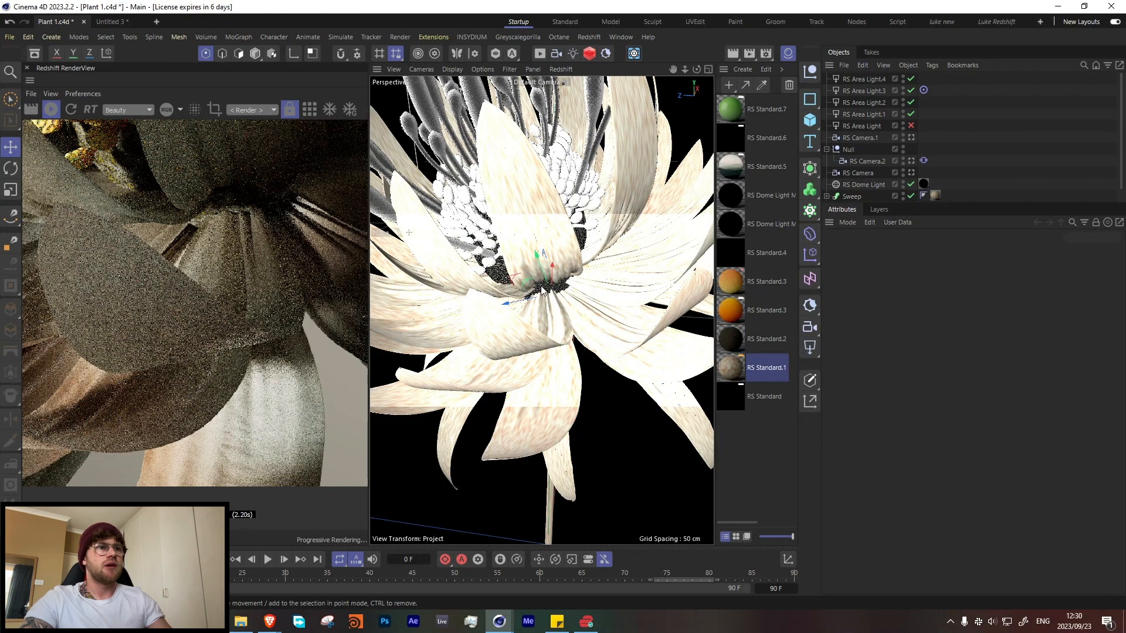
Step: Inspect the Noise layer inside the Layer shader driving the Displacer modifier on the toFlower petals
{"action": "left_click", "coordinate": [848, 195]}
{"action": "scroll", "coordinate": [846, 194], "scroll_direction": "down", "scroll_amount": 1}
{"action": "left_click", "coordinate": [854, 195]}
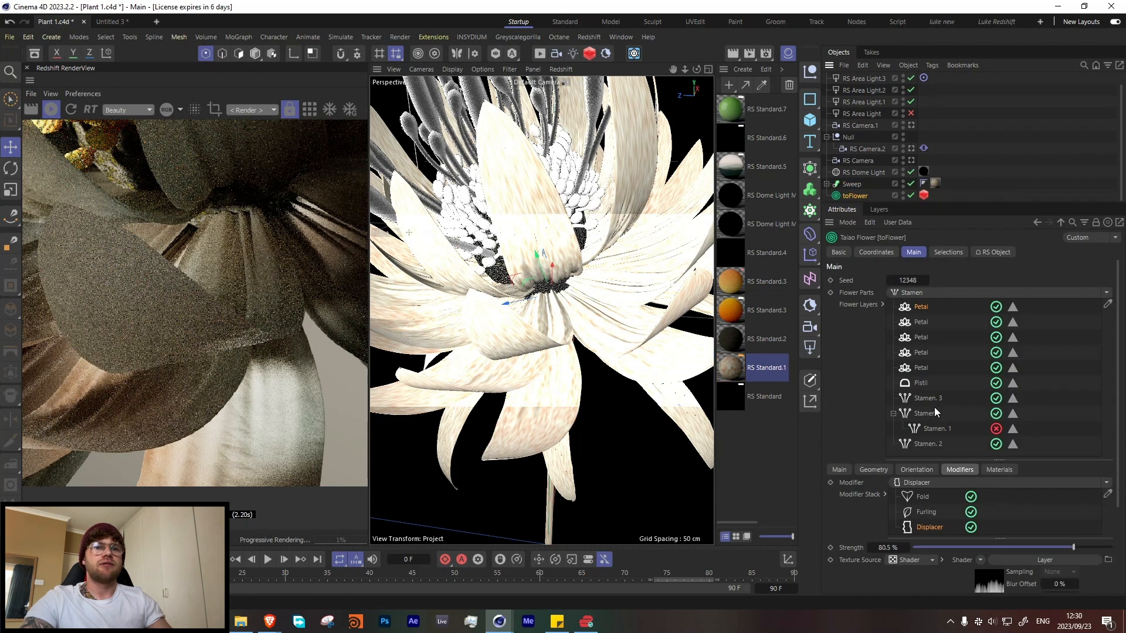
{"action": "scroll", "coordinate": [931, 530], "scroll_direction": "down", "scroll_amount": 2}
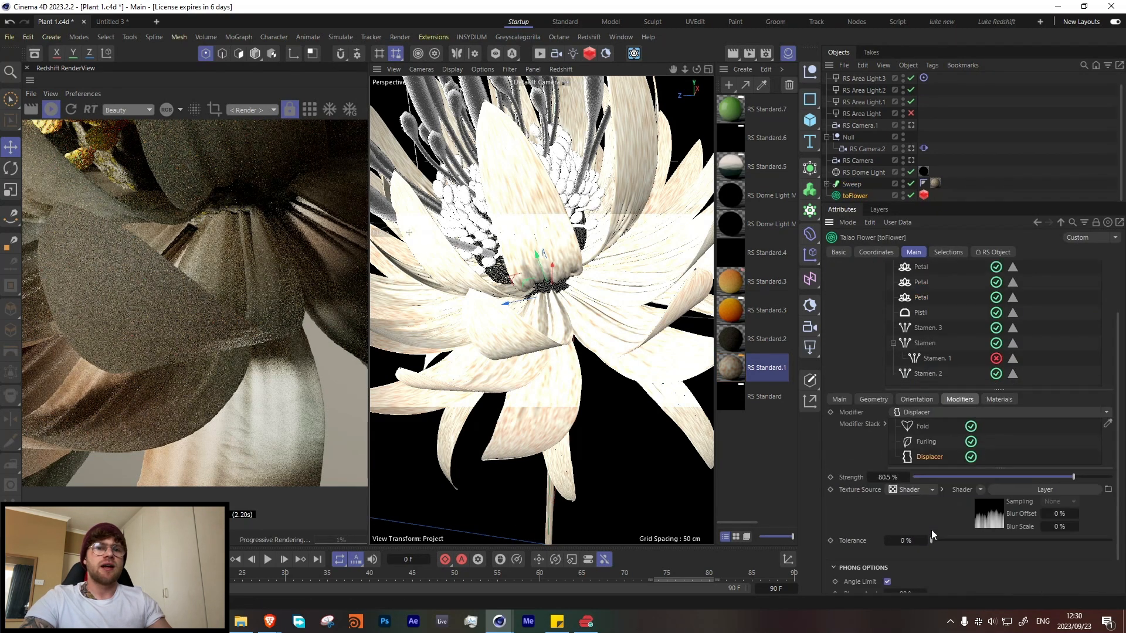
{"action": "left_click", "coordinate": [977, 506]}
{"action": "left_click", "coordinate": [876, 396]}
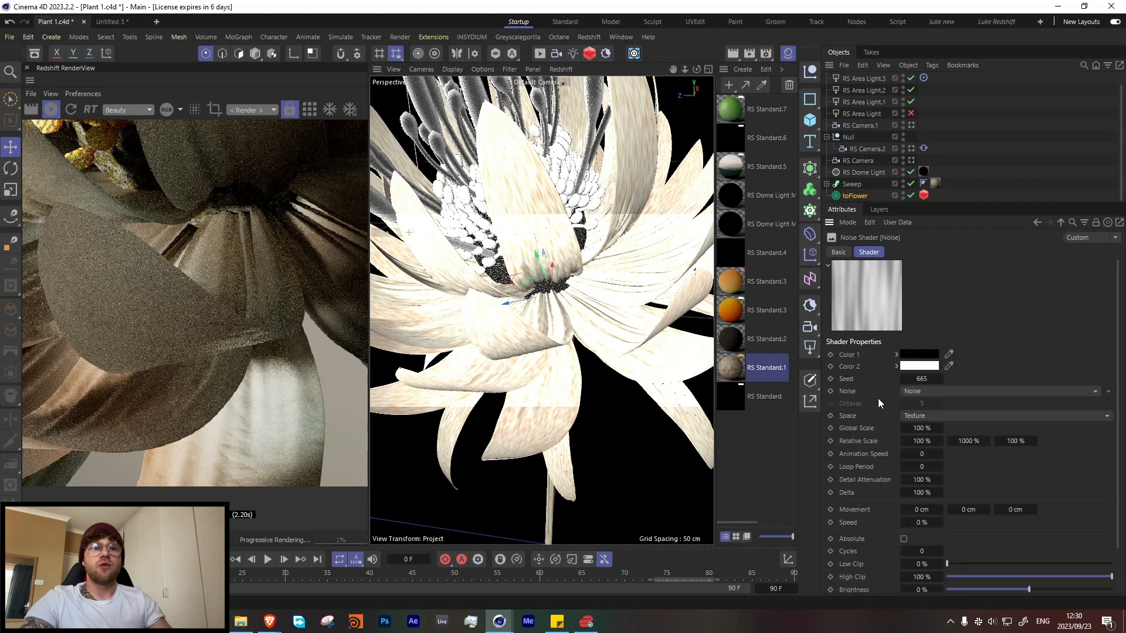
Step: Return to the Displacer's Layer shader and hide, then restore, its Gradient layer to compare the petal displacement
{"action": "left_click", "coordinate": [1060, 222]}
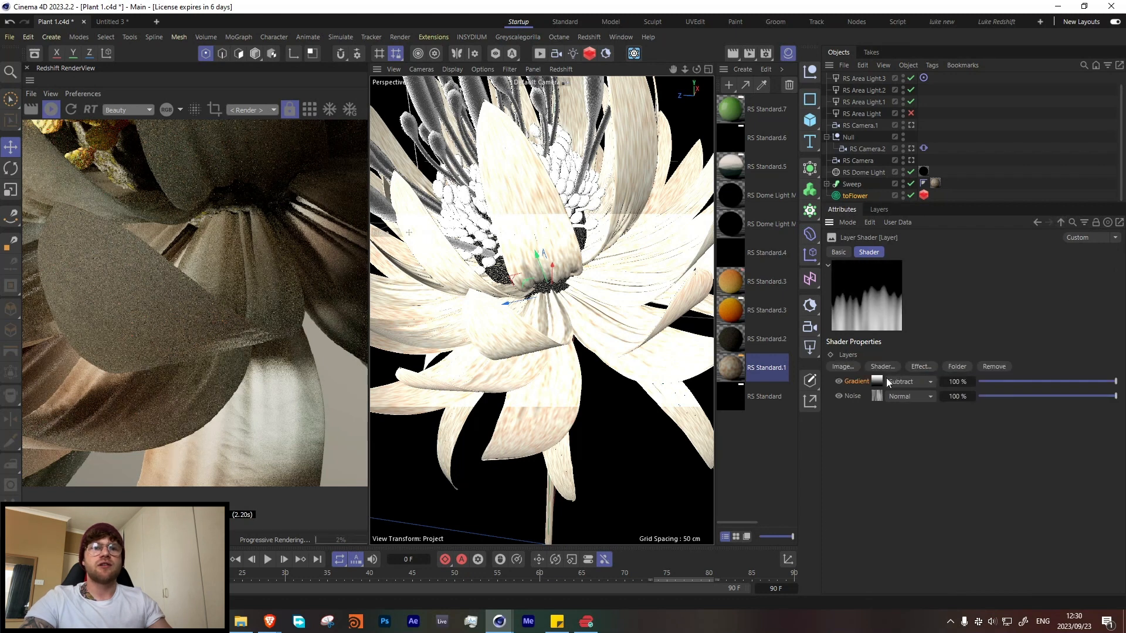
{"action": "left_click", "coordinate": [839, 381]}
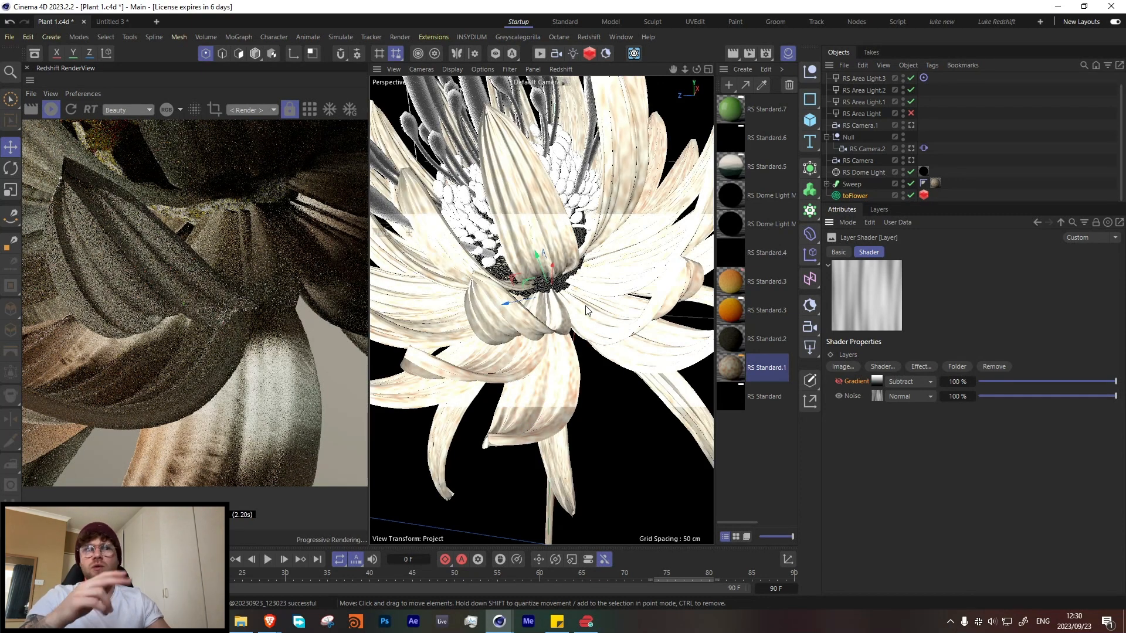
{"action": "left_click", "coordinate": [839, 381]}
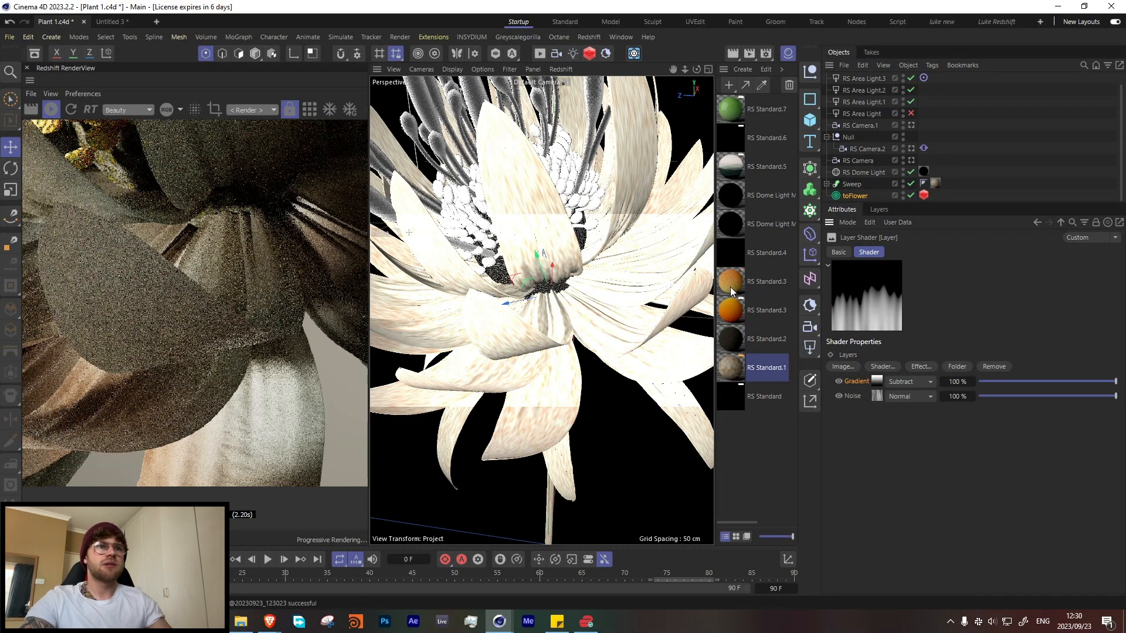
Step: Check the RS Standard.1 node graph, close it and switch the view to RS Camera.2
{"action": "double_click", "coordinate": [730, 368]}
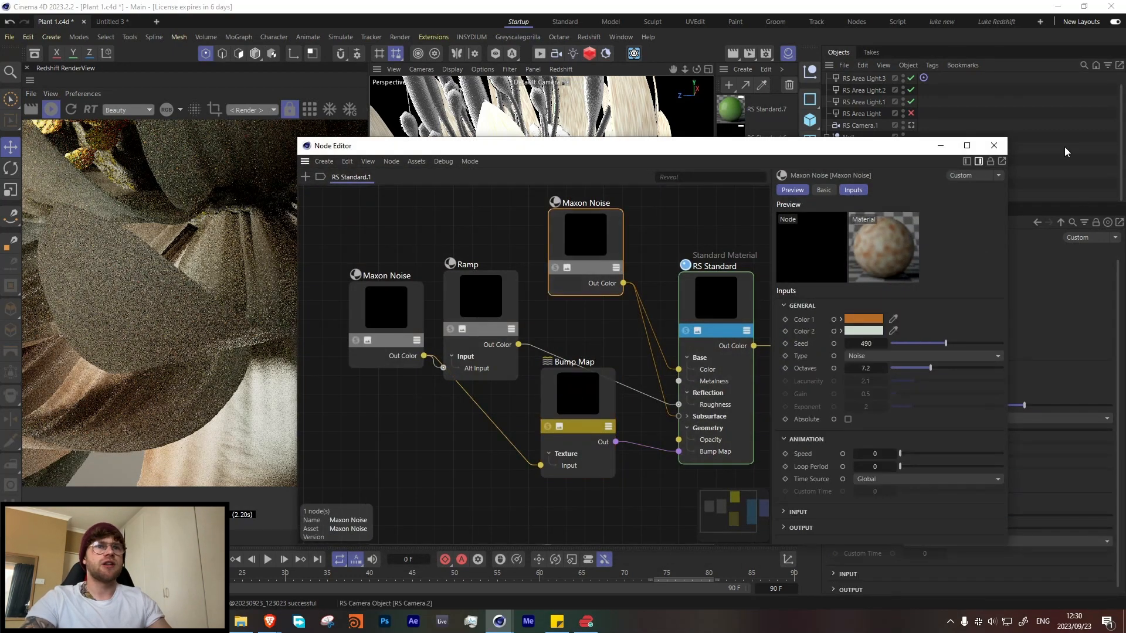
{"action": "left_click", "coordinate": [994, 146]}
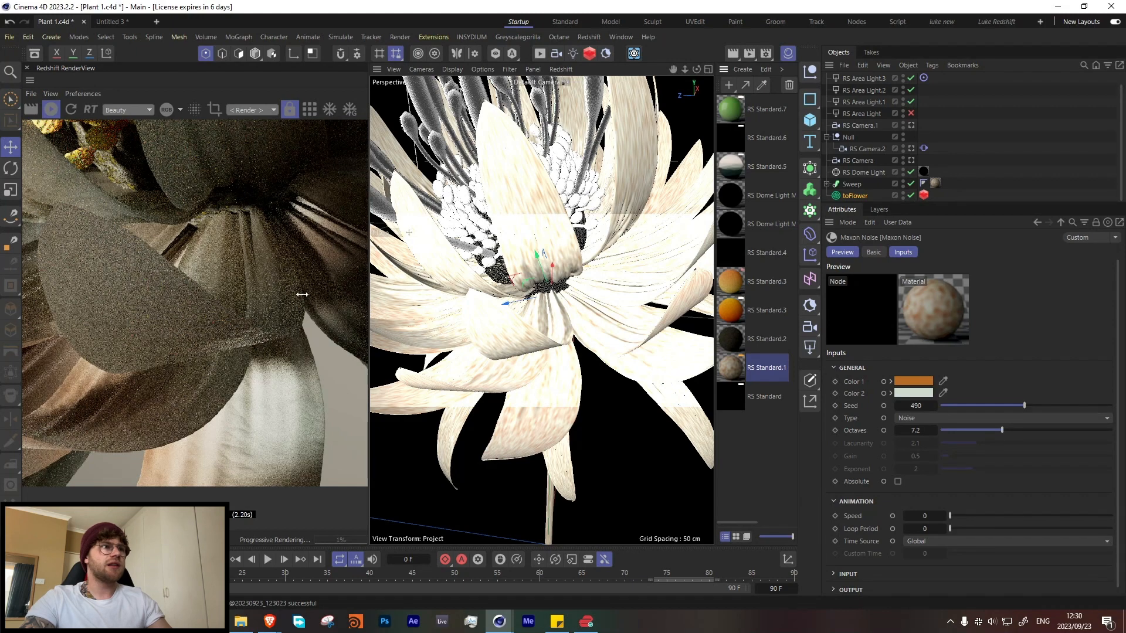
{"action": "left_click", "coordinate": [912, 149]}
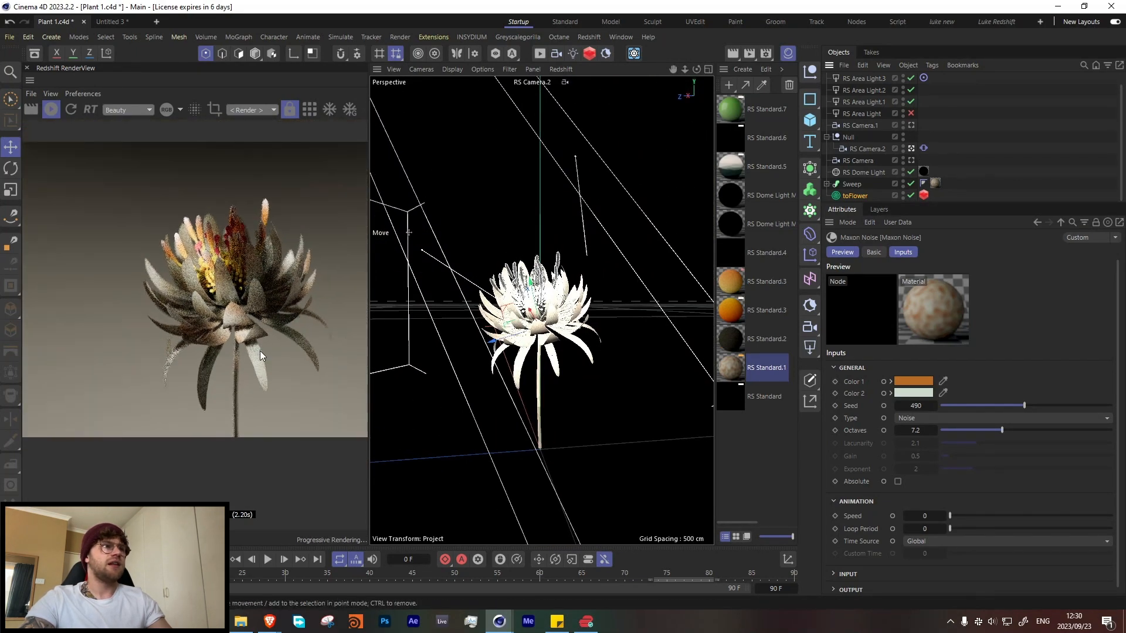
Step: Examine the C4D Shader gradient in the RS Dome Light material's graph, close it and review the whole flower in the live render
{"action": "left_click", "coordinate": [923, 172]}
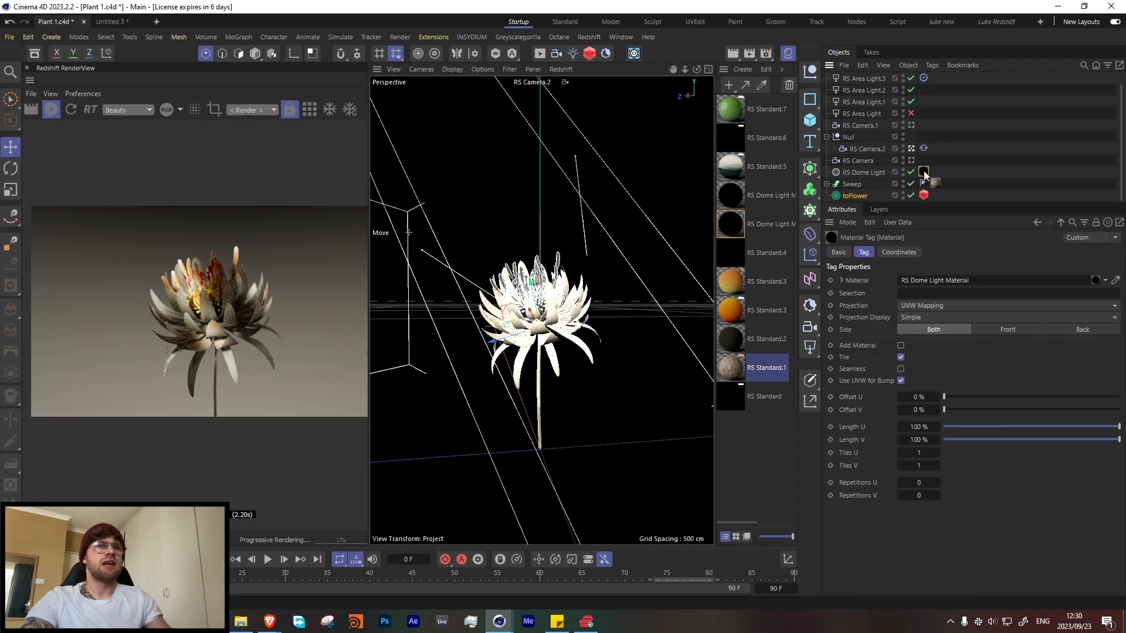
{"action": "left_click", "coordinate": [865, 171]}
{"action": "double_click", "coordinate": [727, 216]}
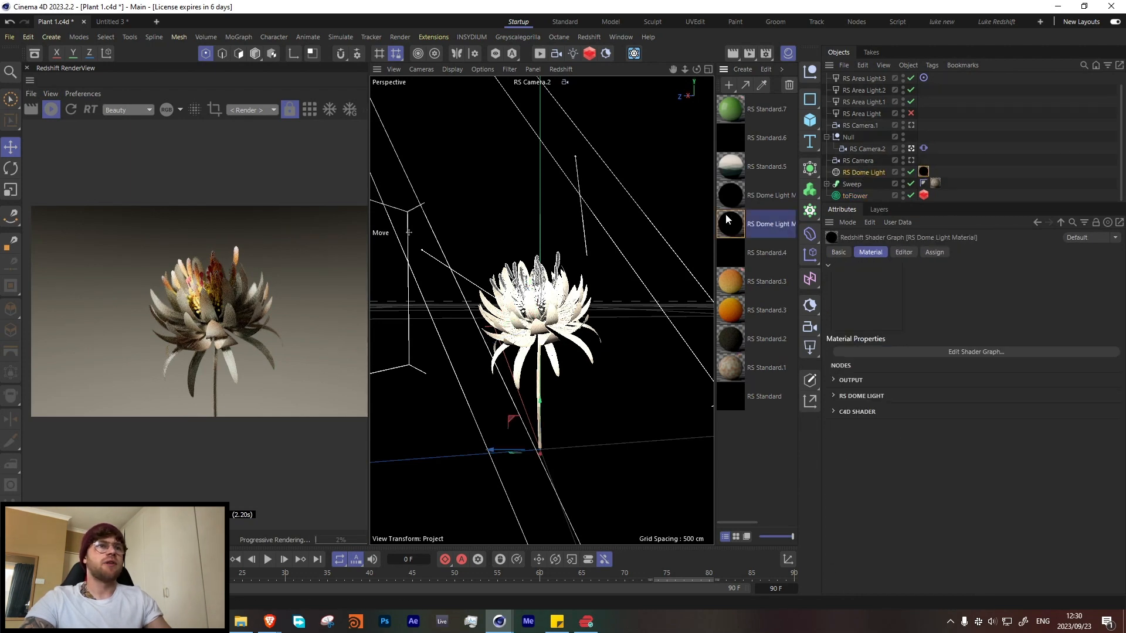
{"action": "left_click", "coordinate": [427, 206]}
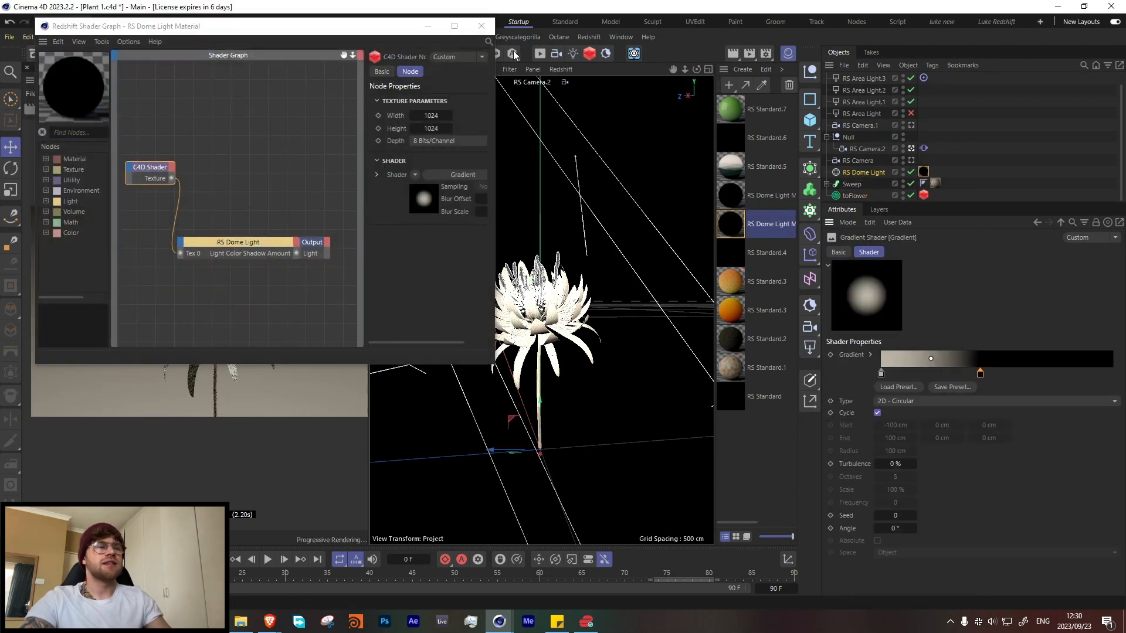
{"action": "left_click", "coordinate": [481, 26]}
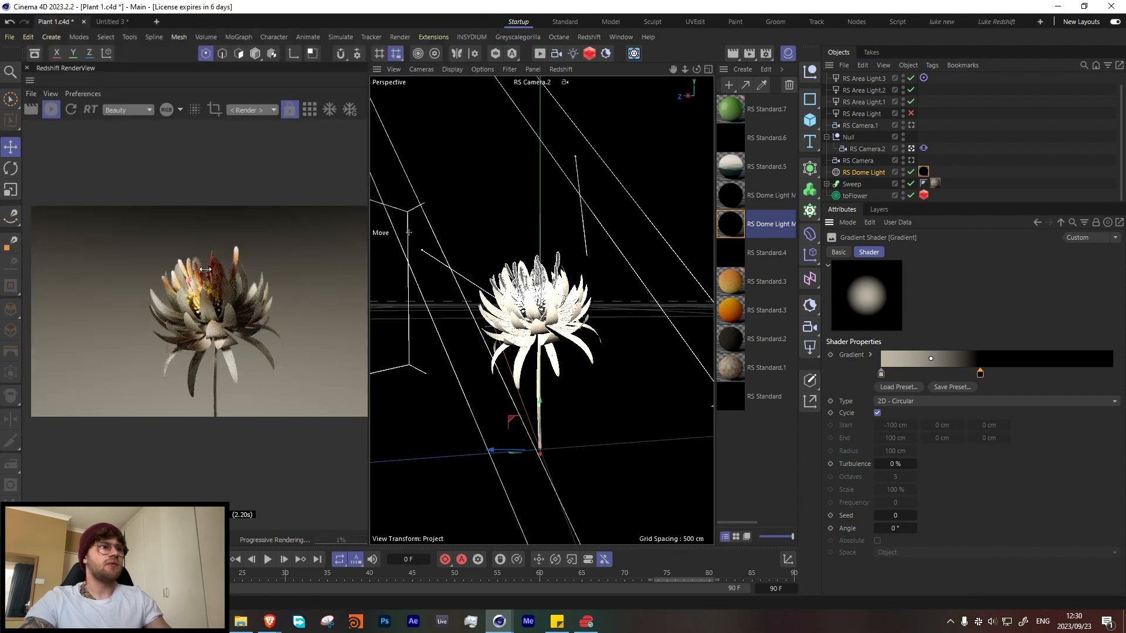
{"action": "scroll", "coordinate": [194, 277], "scroll_direction": "up", "scroll_amount": 5}
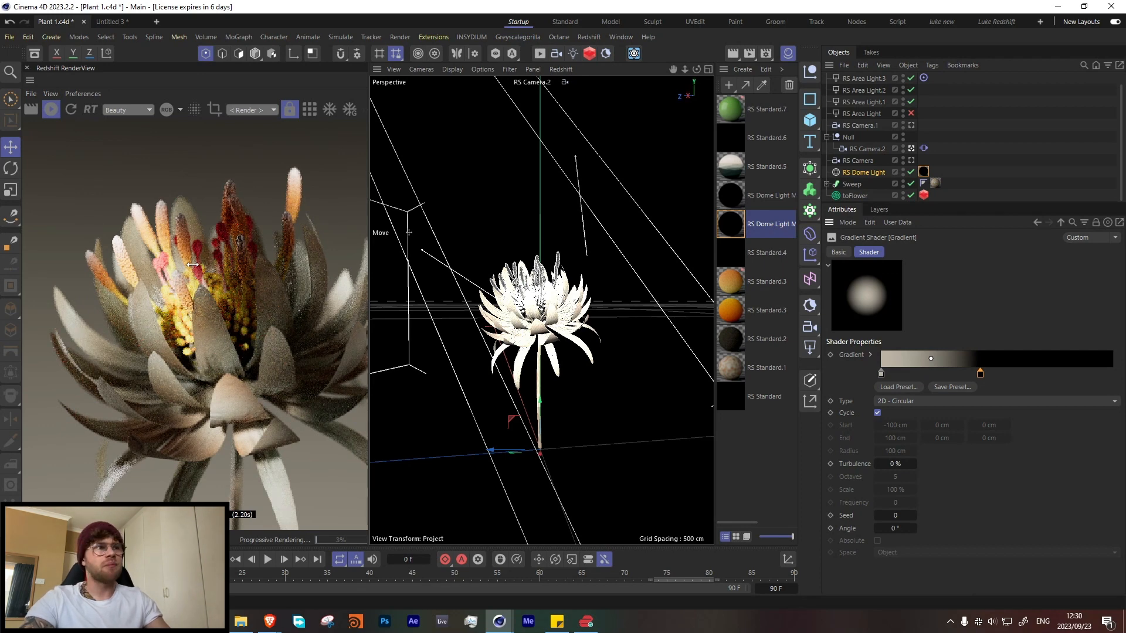
{"action": "scroll", "coordinate": [206, 380], "scroll_direction": "down", "scroll_amount": 5}
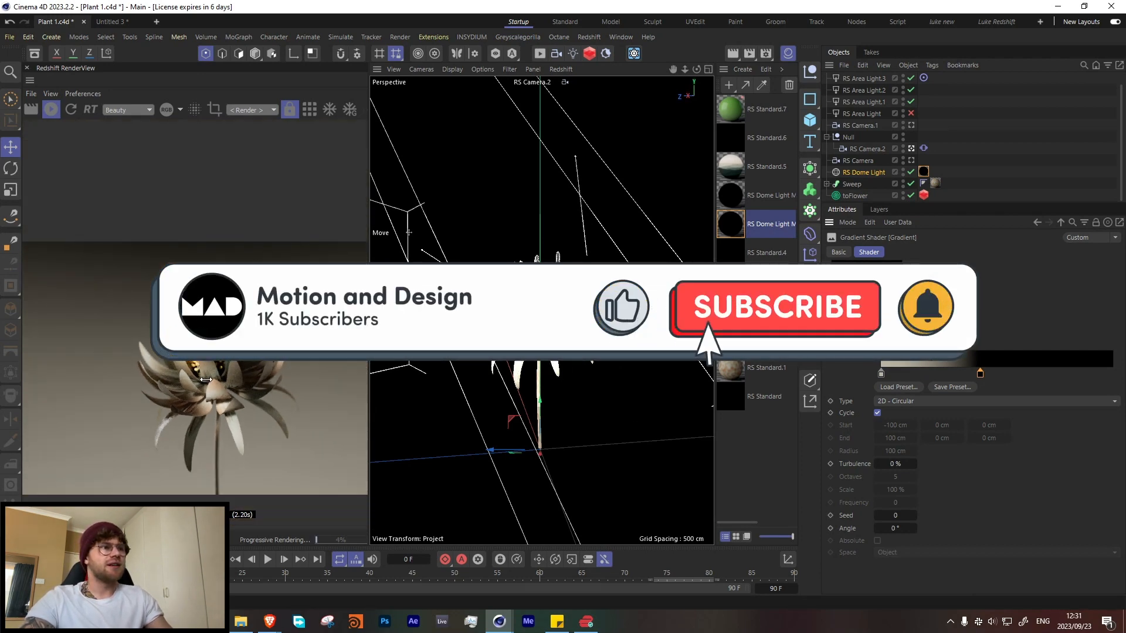
{"action": "scroll", "coordinate": [206, 380], "scroll_direction": "down", "scroll_amount": 3}
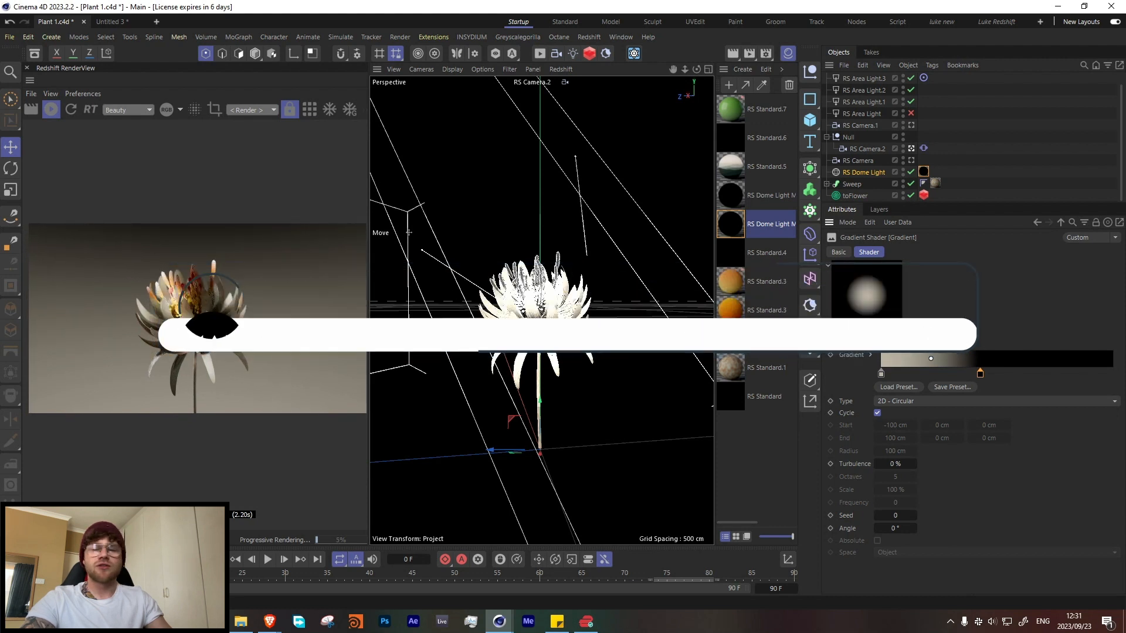